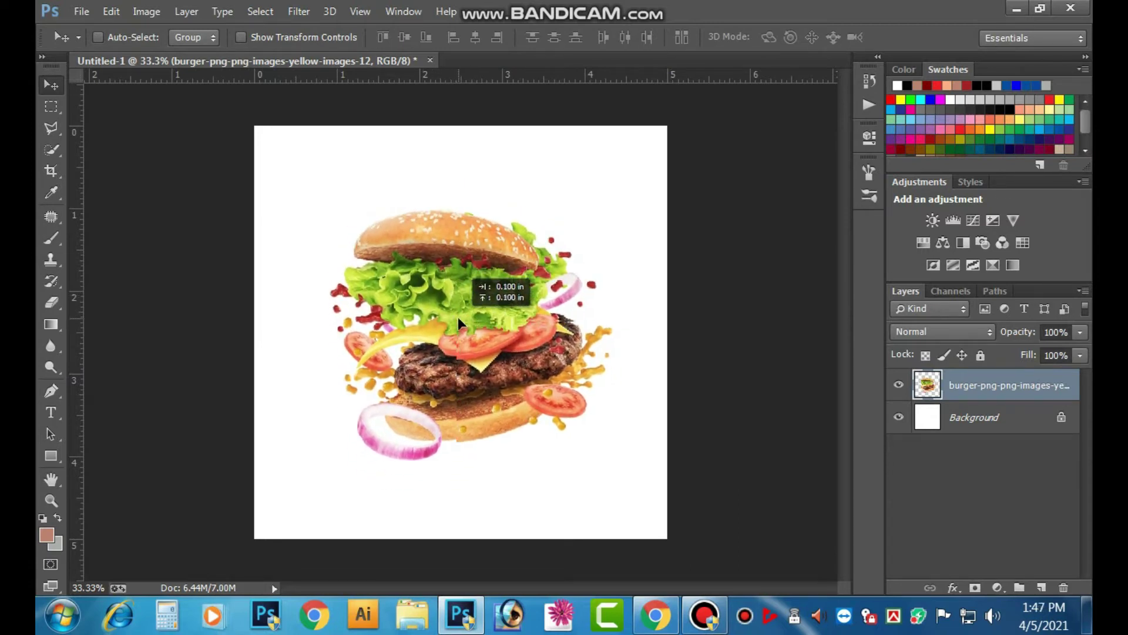
# - Scale the burger layer down to about 96% of its size and commit the transform
pyautogui.hotkey('ctrl', 't')
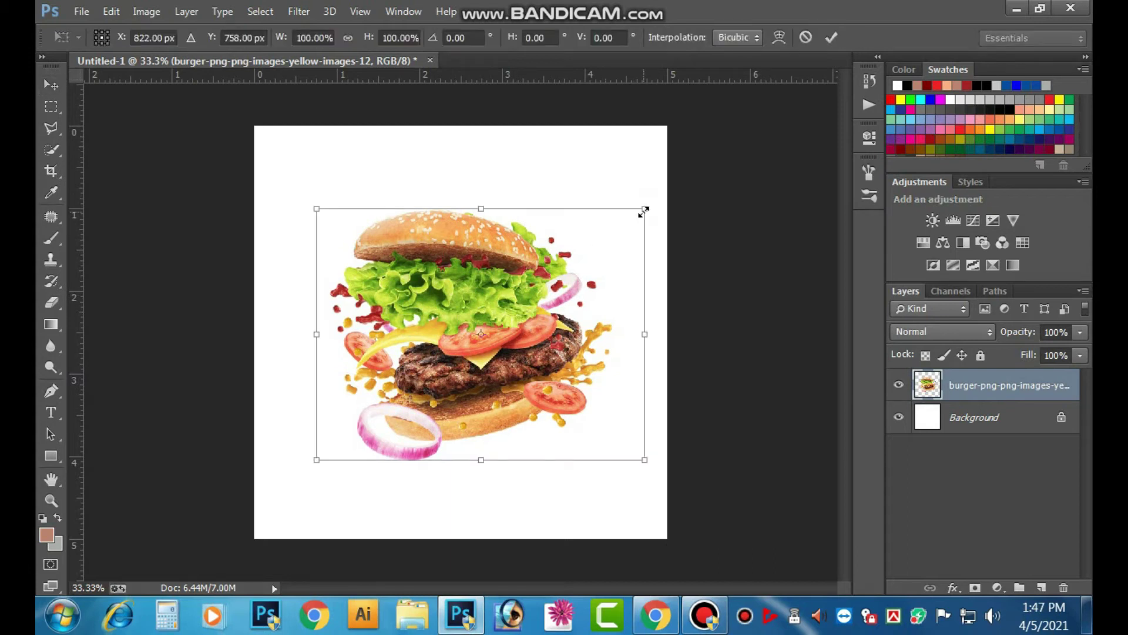
pyautogui.moveTo(644, 211); pyautogui.dragTo(629, 222)
pyautogui.hotkey('ctrl', 'z')
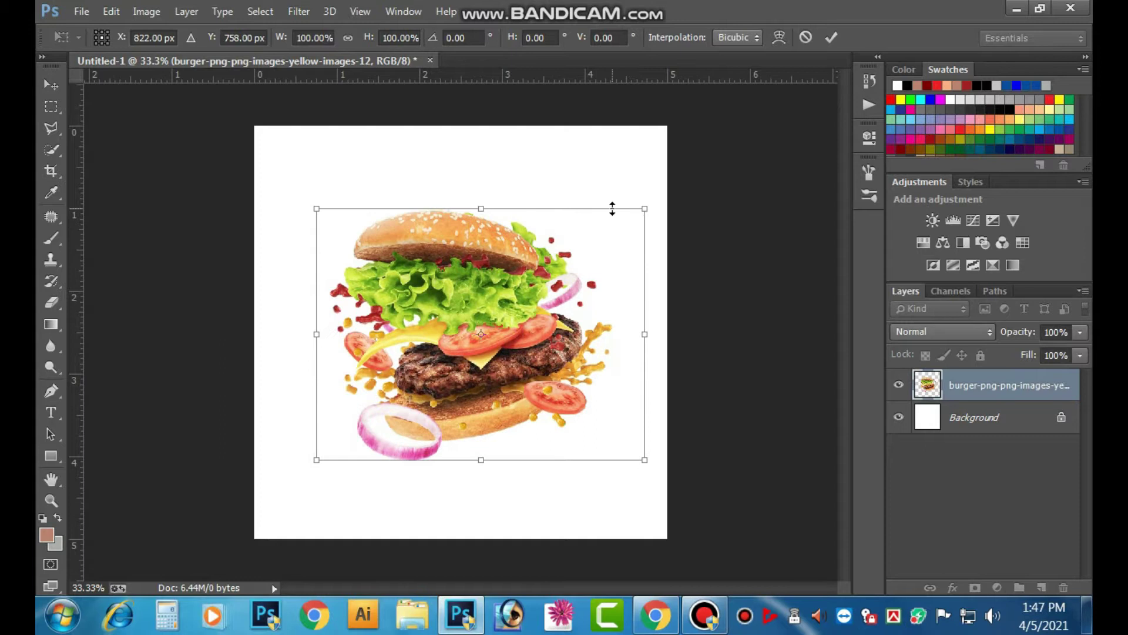
pyautogui.click(837, 35)
pyautogui.hotkey('ctrl', 't')
pyautogui.moveTo(642, 203); pyautogui.dragTo(637, 210)
pyautogui.click(827, 40)
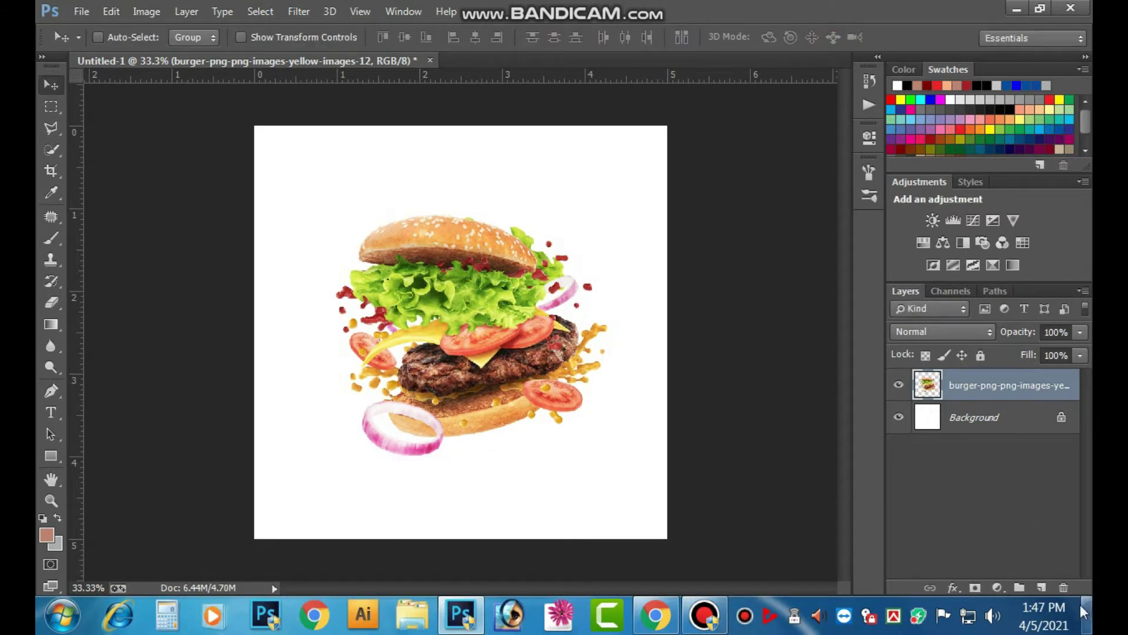
# - Add a new layer and draw a rectangle shape covering the whole canvas
pyautogui.click(1041, 587)
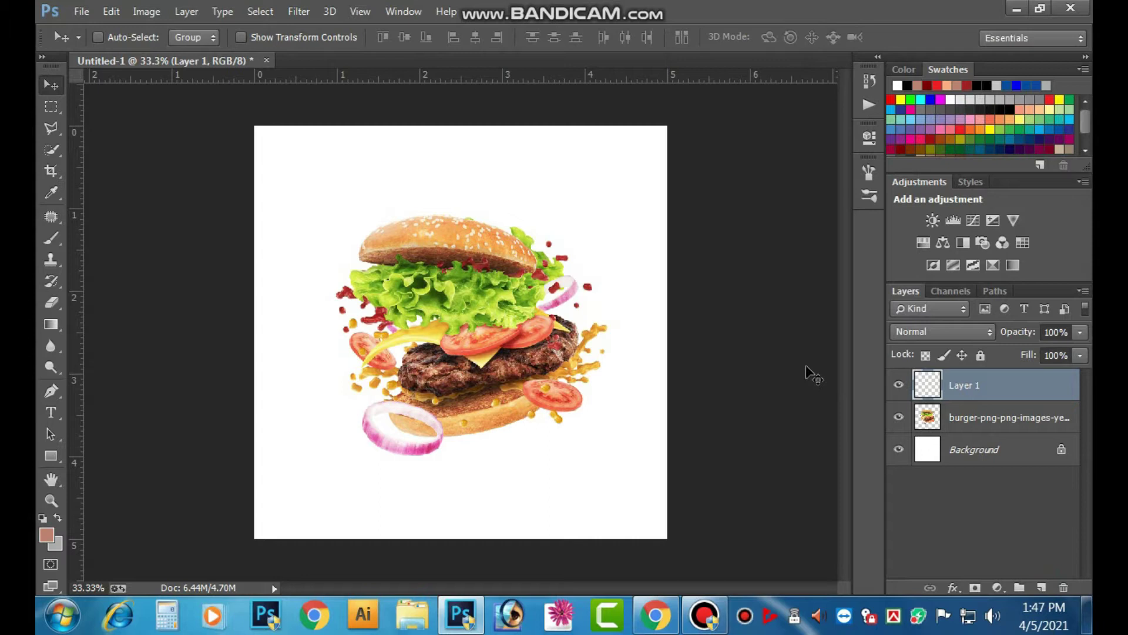
pyautogui.click(51, 107)
pyautogui.moveTo(237, 110); pyautogui.dragTo(723, 576)
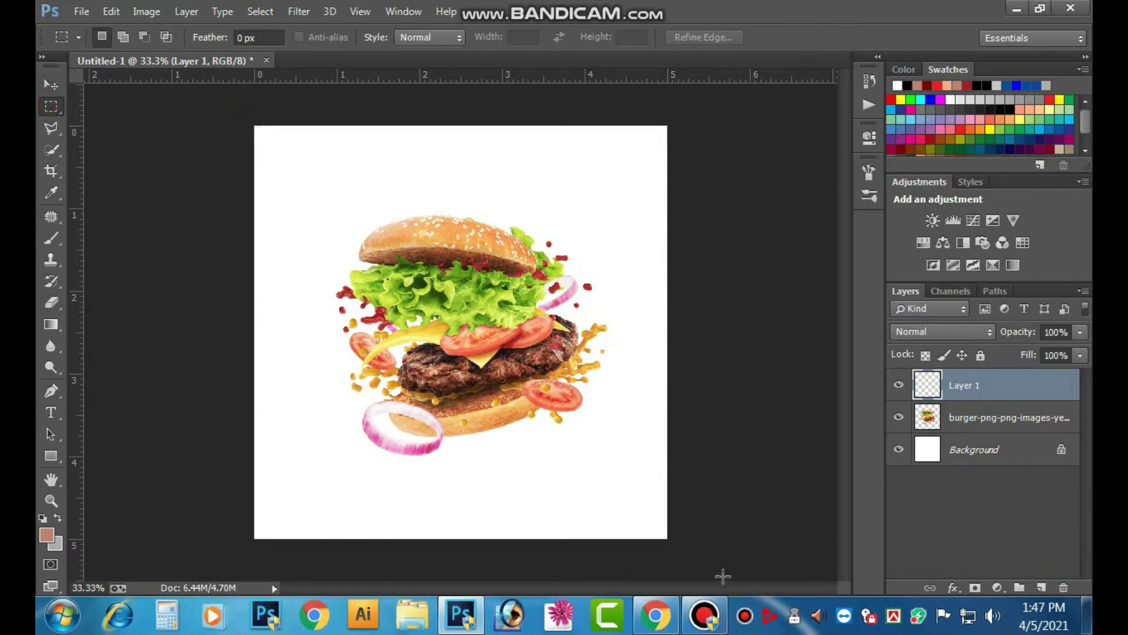
pyautogui.click(148, 399)
pyautogui.click(58, 453)
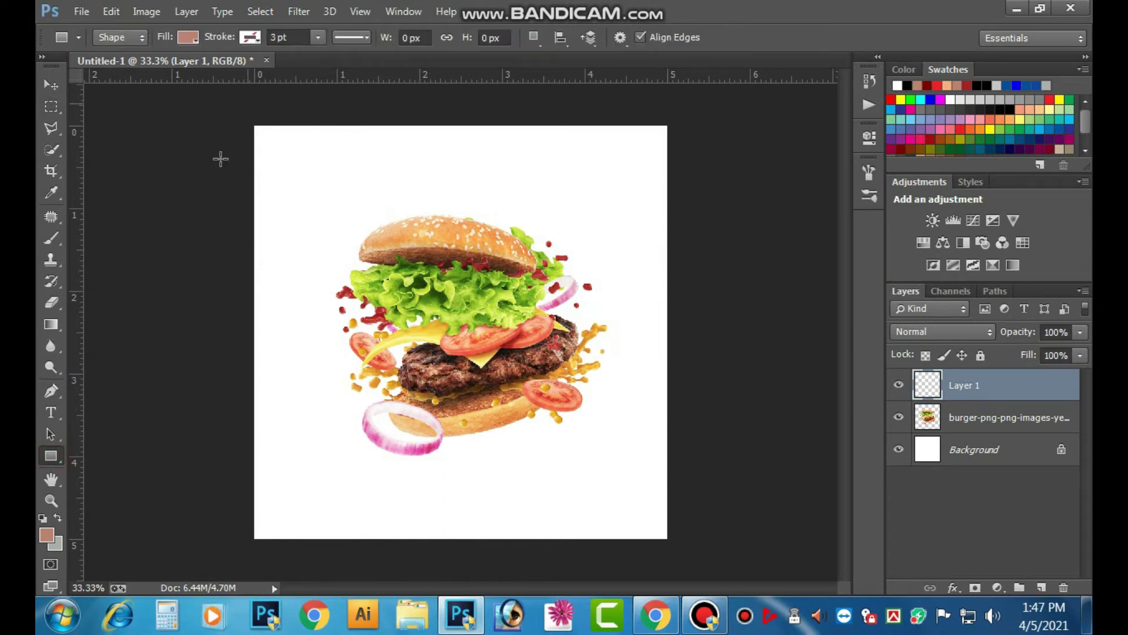
pyautogui.click(184, 38)
pyautogui.click(329, 108)
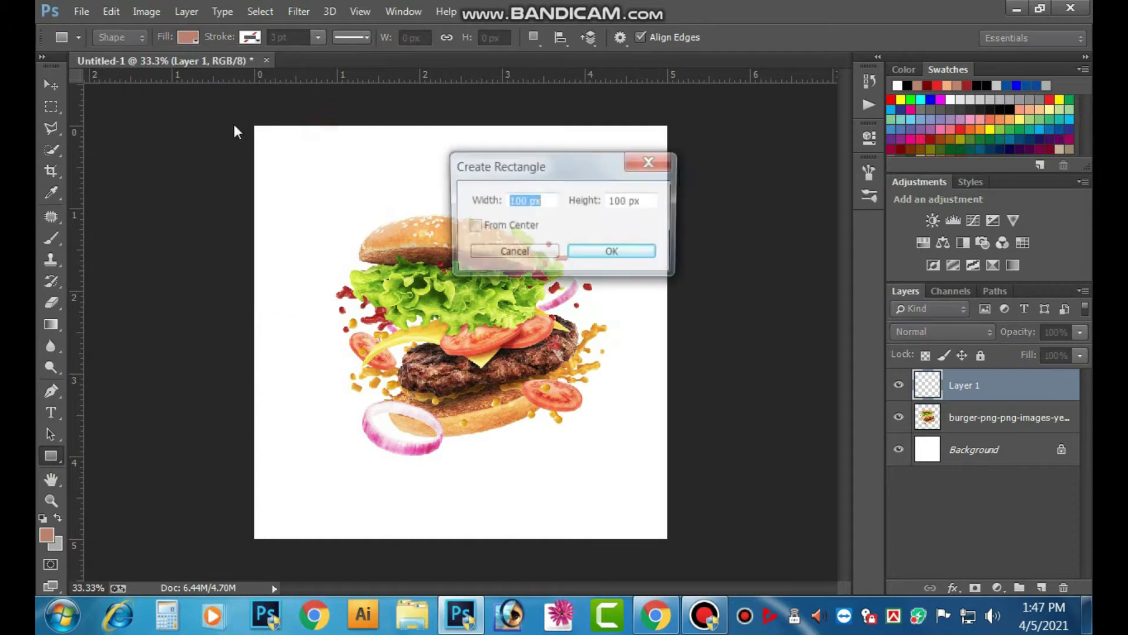
pyautogui.click(516, 252)
pyautogui.moveTo(233, 111); pyautogui.dragTo(690, 565)
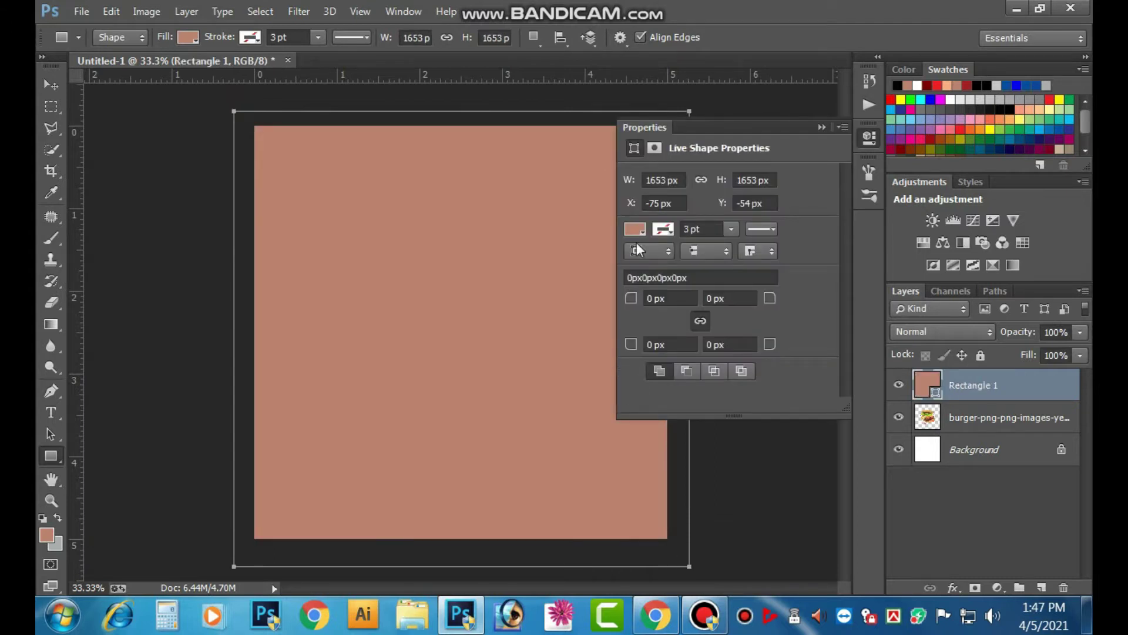
# - Fill the rectangle with orange (#eb831d) through the Color Picker
pyautogui.click(638, 231)
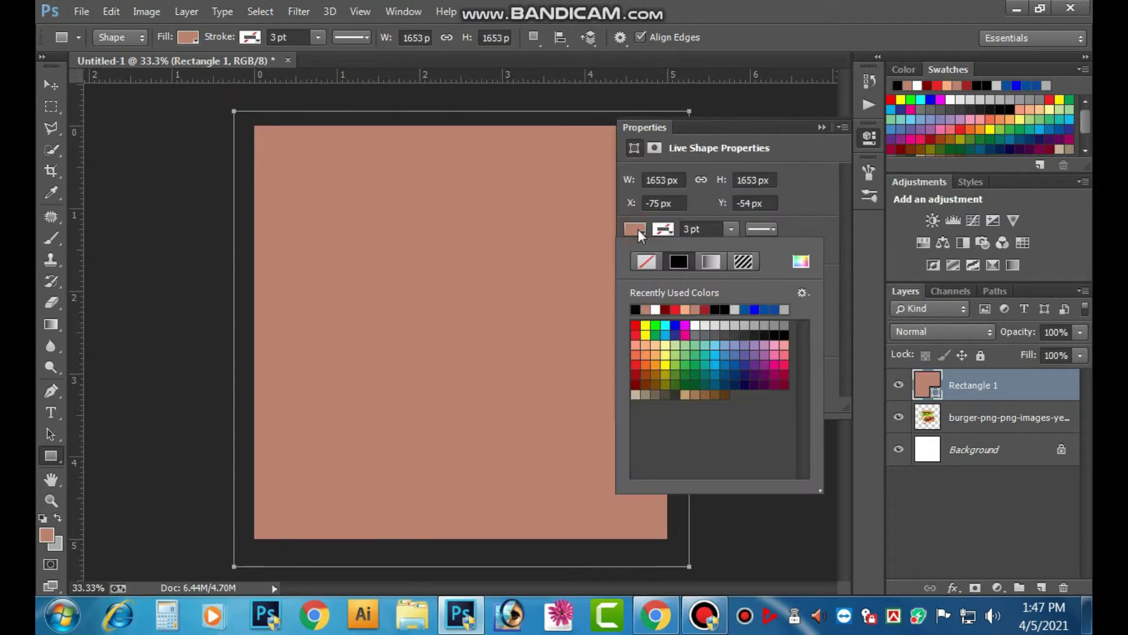
pyautogui.click(631, 229)
pyautogui.click(631, 229)
pyautogui.doubleClick(928, 389)
pyautogui.doubleClick(808, 498)
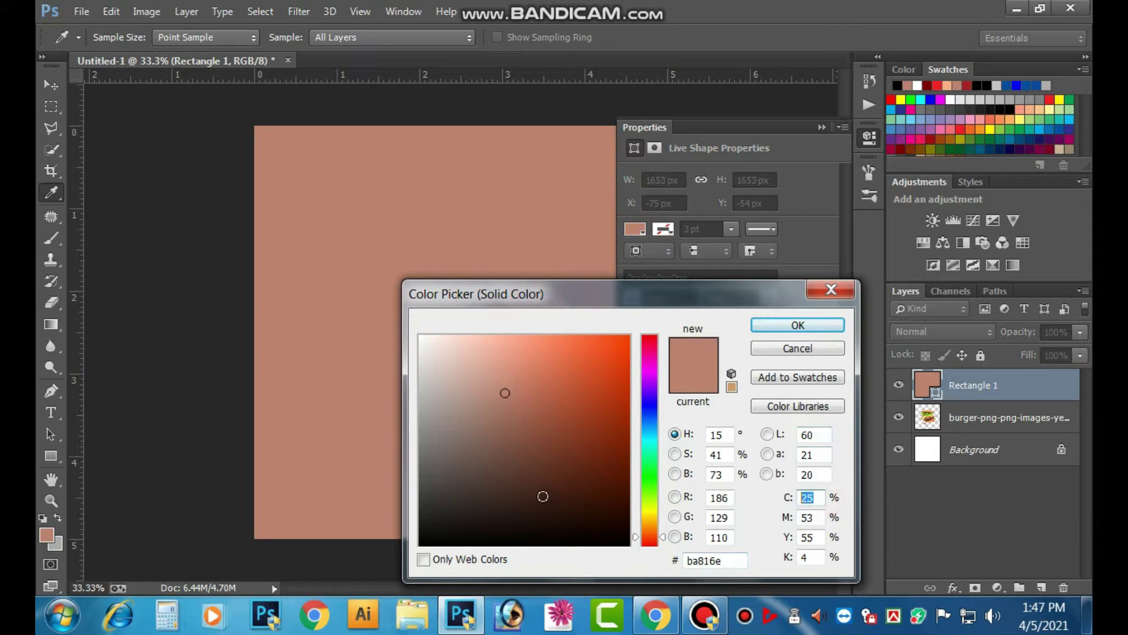
pyautogui.write('0')
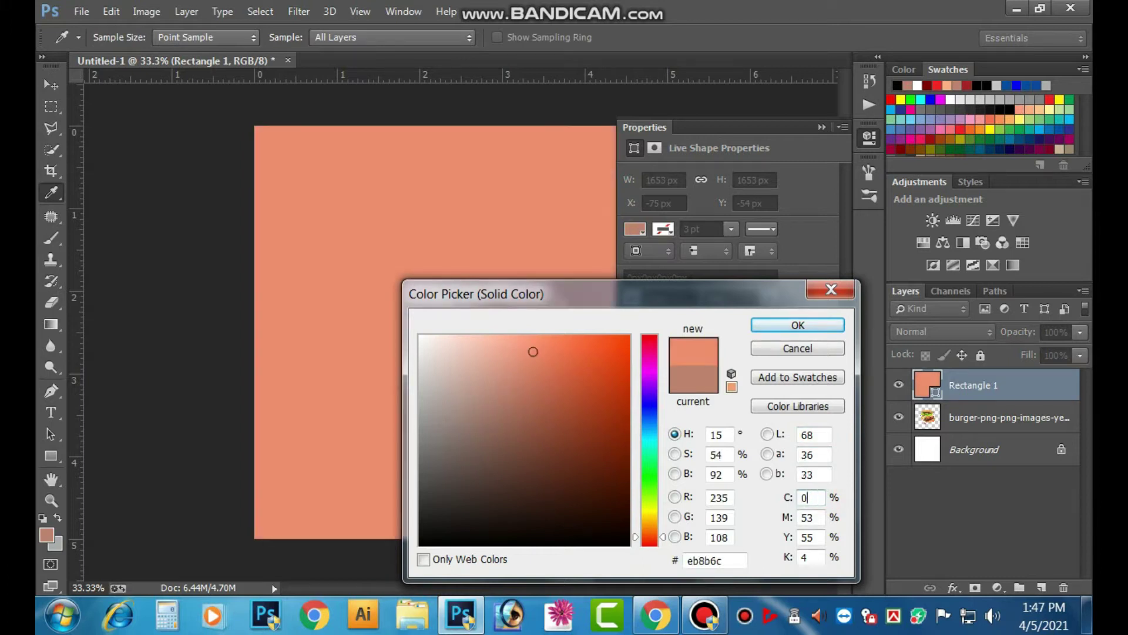
pyautogui.write('56')
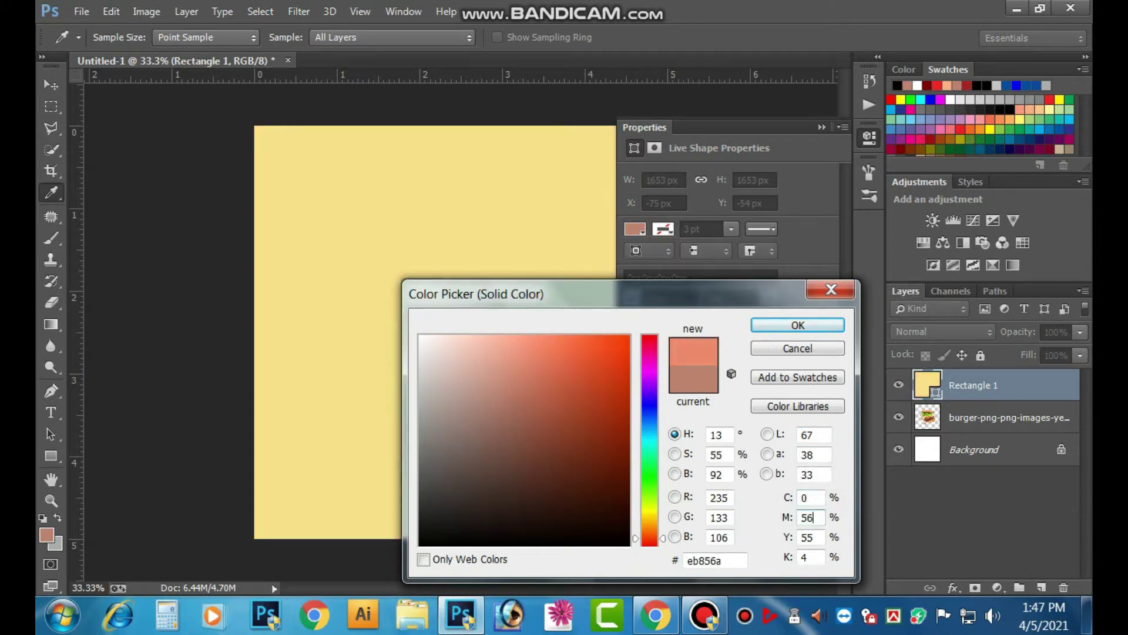
pyautogui.write('100')
pyautogui.press('Tab')
pyautogui.write('0')
pyautogui.press('Return')
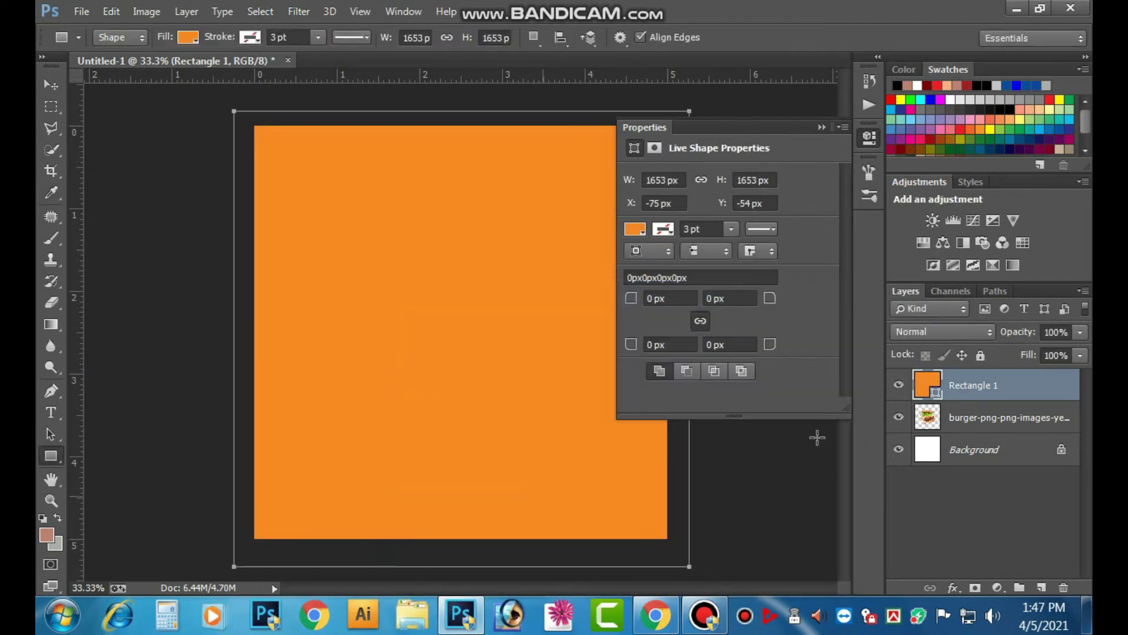
pyautogui.click(821, 127)
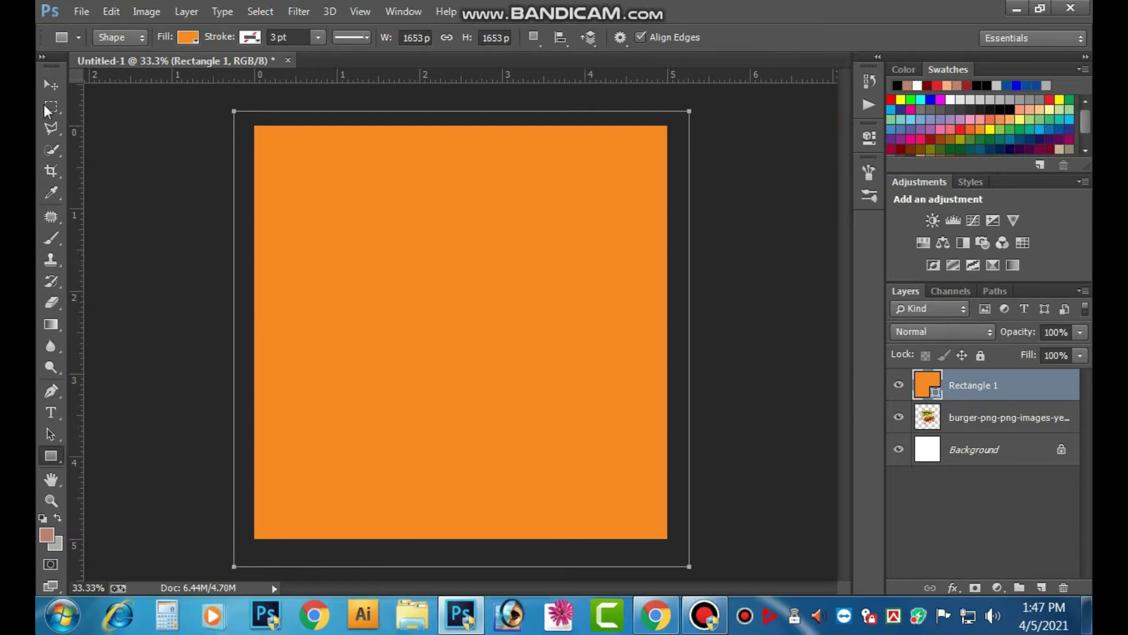
# - Move Rectangle 1 below the burger layer in the Layers panel
pyautogui.click(50, 84)
pyautogui.moveTo(980, 386); pyautogui.dragTo(982, 435)
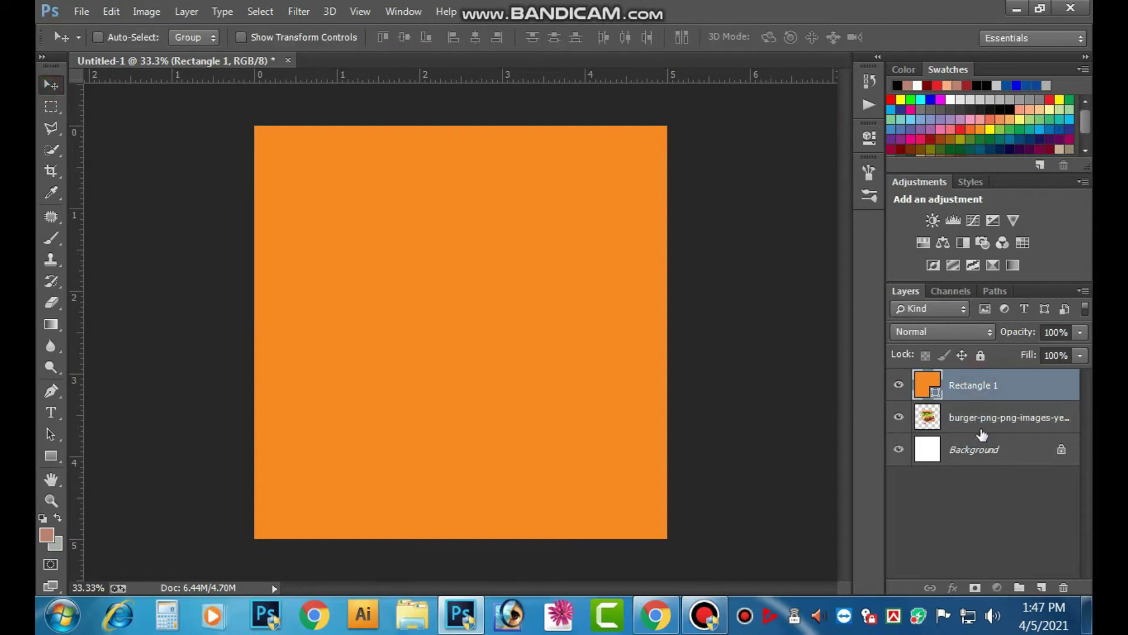
pyautogui.moveTo(956, 391); pyautogui.dragTo(956, 429)
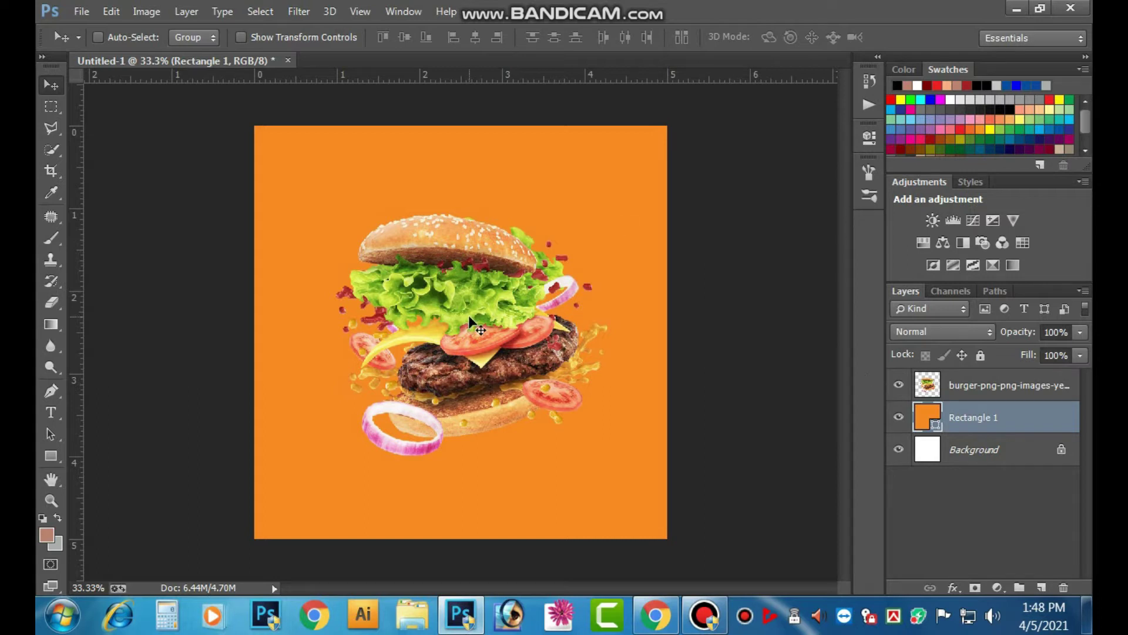
pyautogui.moveTo(498, 327); pyautogui.dragTo(492, 315)
pyautogui.click(999, 385)
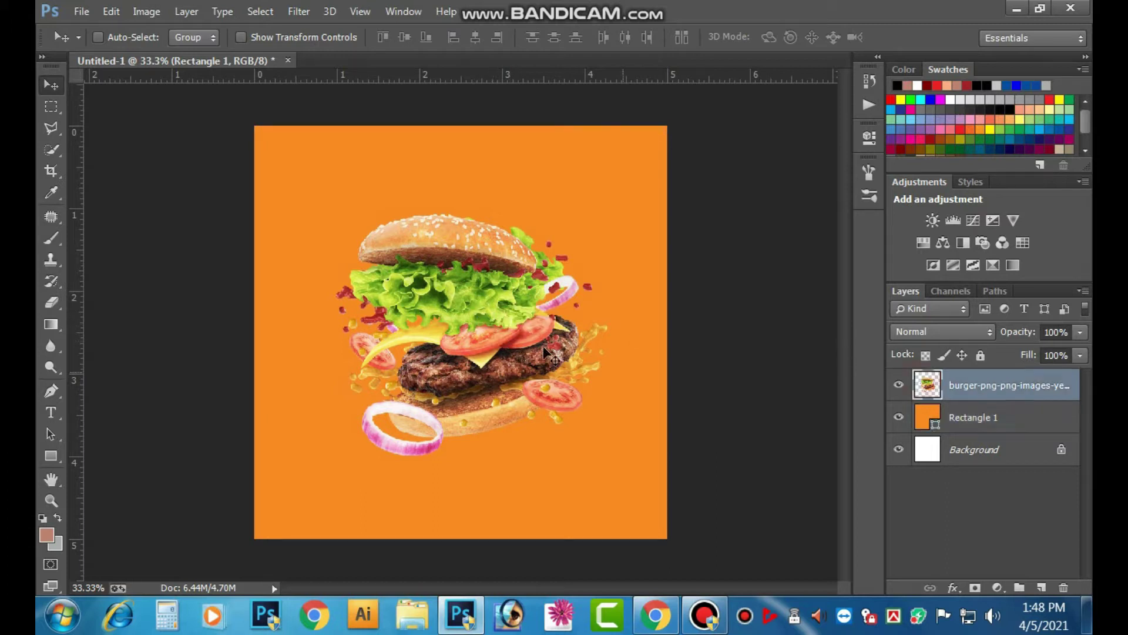
pyautogui.moveTo(543, 345); pyautogui.dragTo(537, 323)
pyautogui.hotkey('ctrl', 'z')
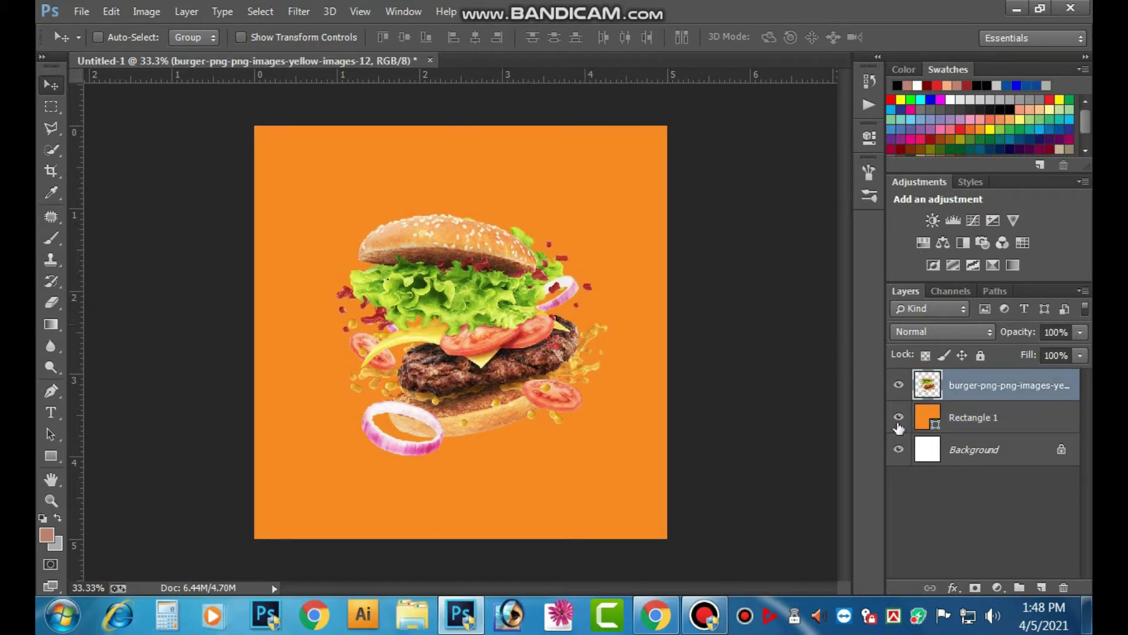
# - Add a new layer and draw a second canvas-sized rectangle
pyautogui.click(1041, 587)
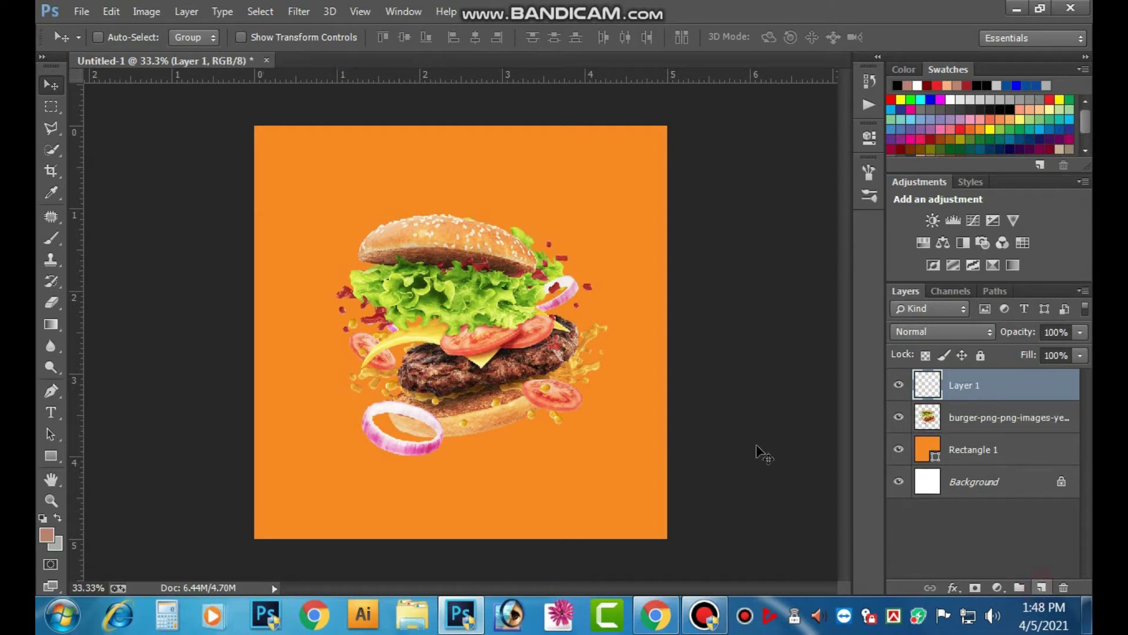
pyautogui.click(55, 453)
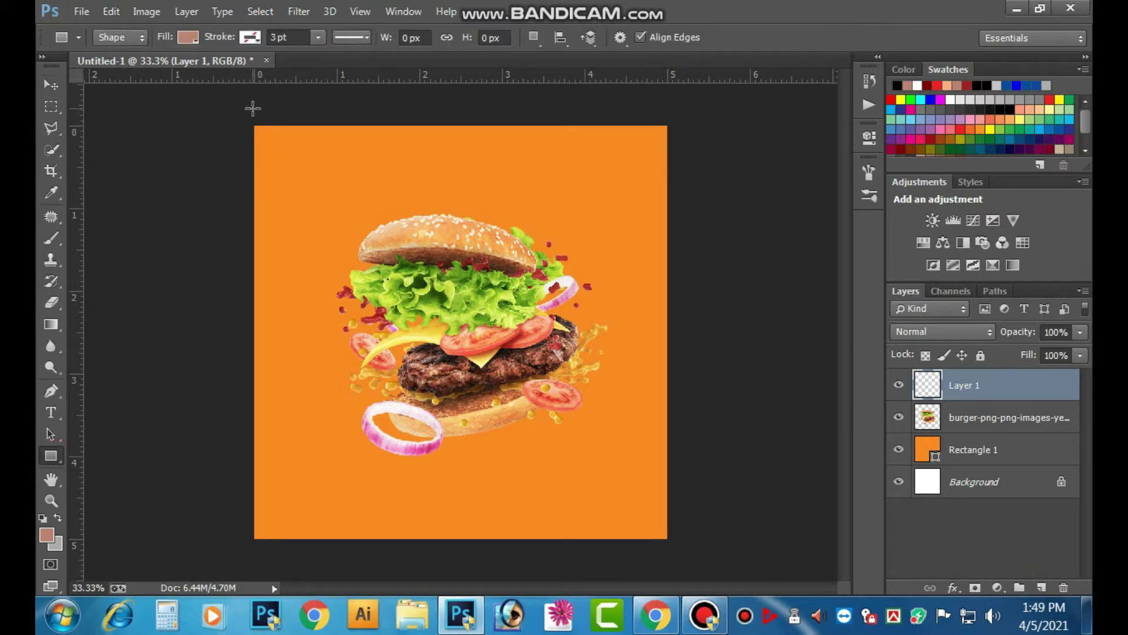
pyautogui.moveTo(252, 114); pyautogui.dragTo(682, 564)
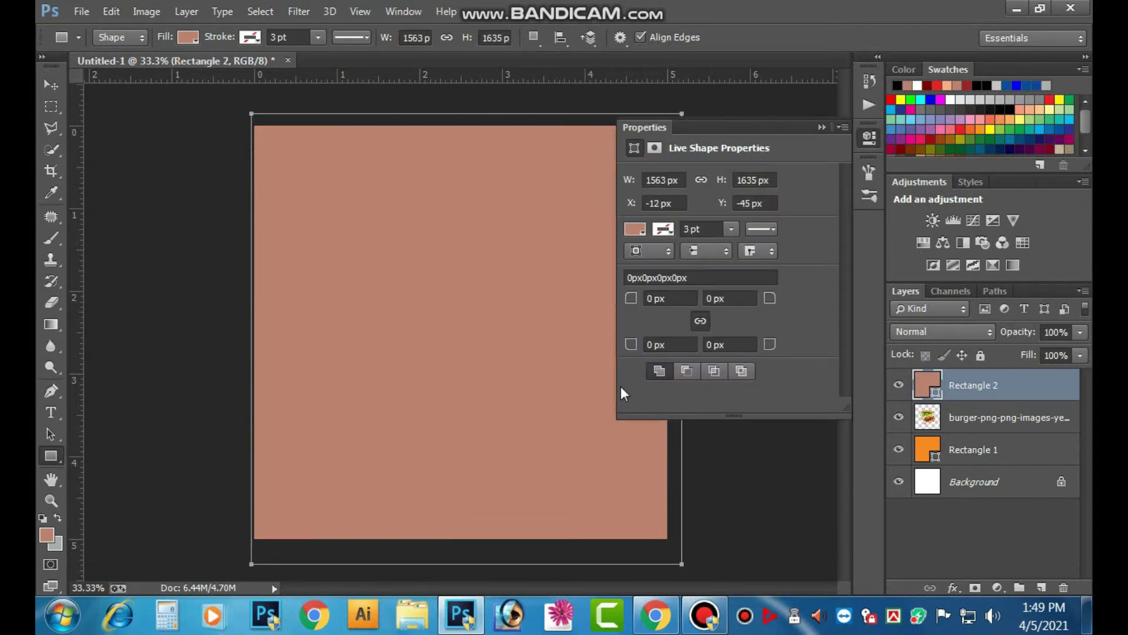
# - Fill Rectangle 2 with a dark purple colour in the Color Picker
pyautogui.doubleClick(923, 383)
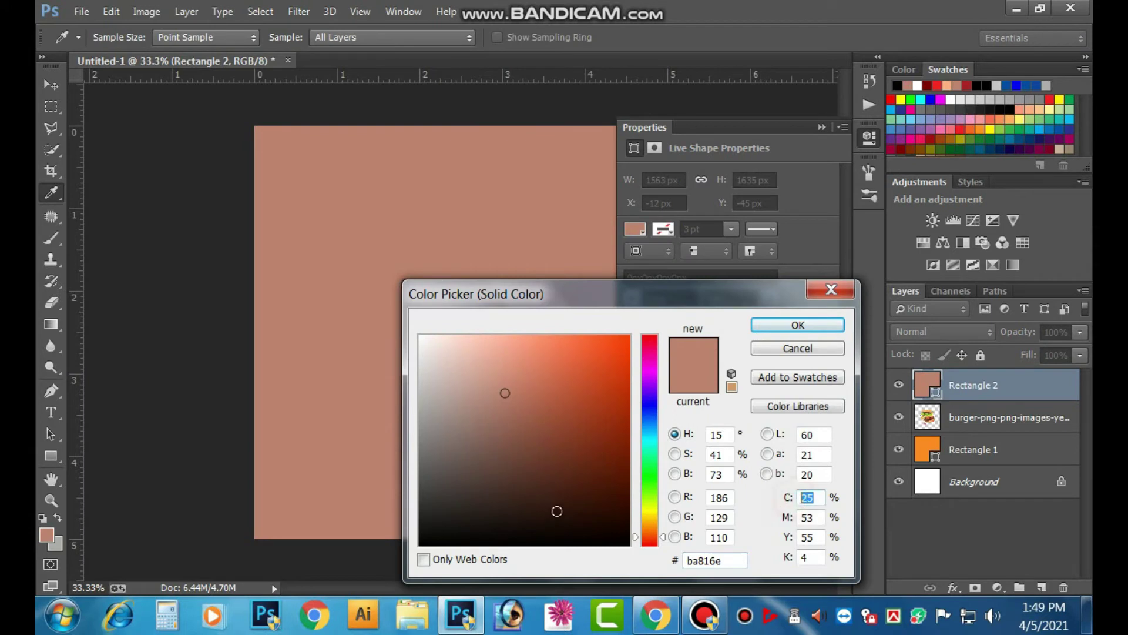
pyautogui.write('86')
pyautogui.press('BackSpace')
pyautogui.write('6')
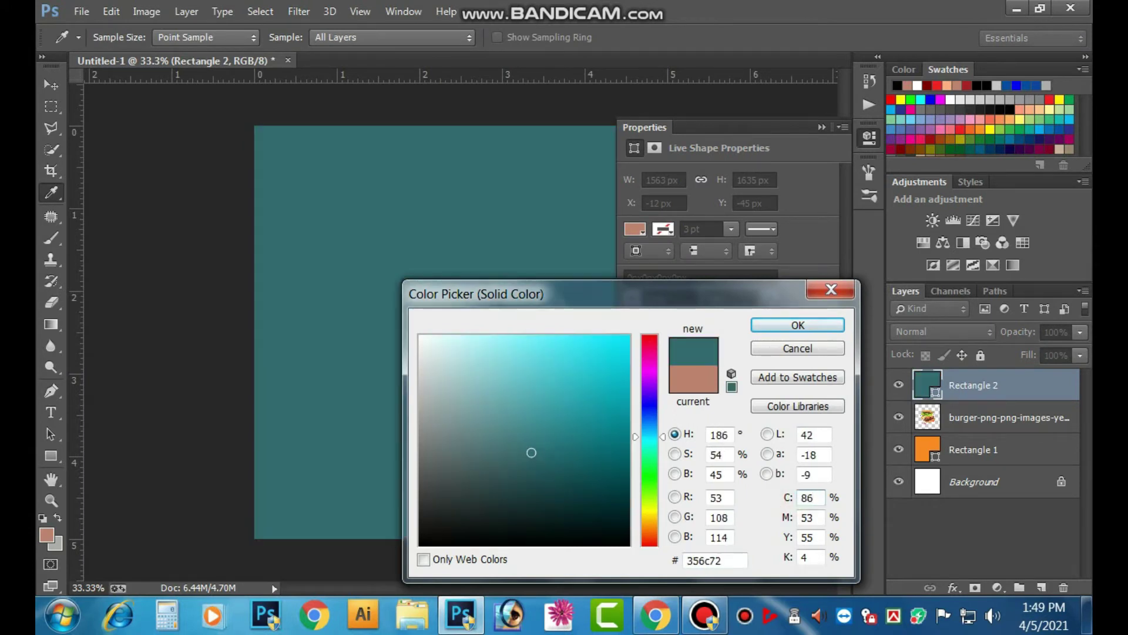
pyautogui.write('96')
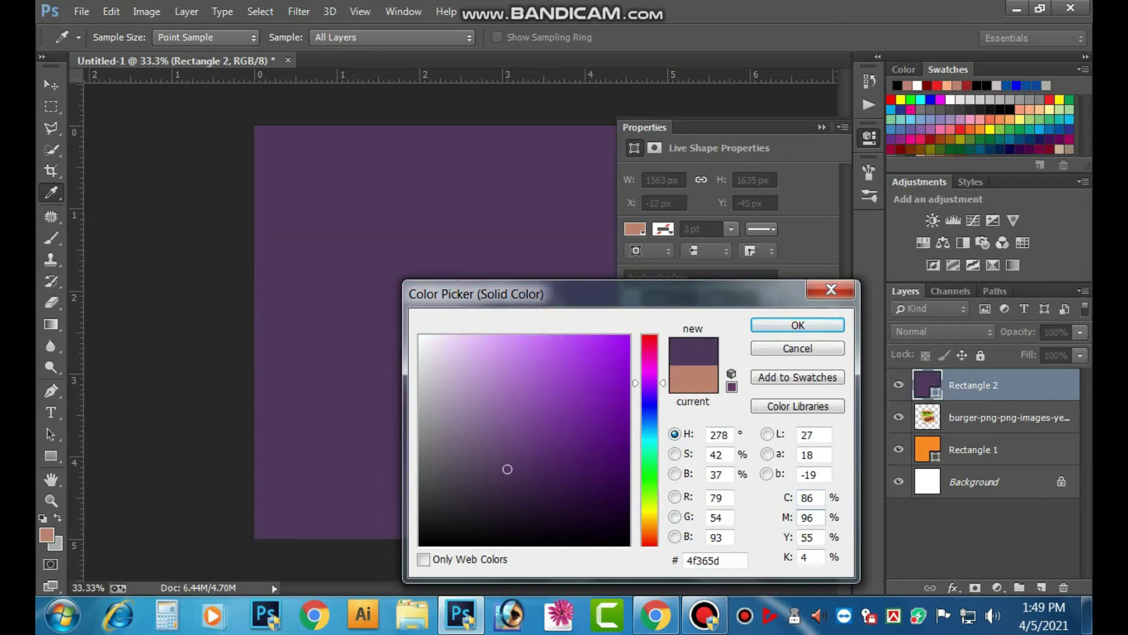
pyautogui.write('39')
pyautogui.press('Tab')
pyautogui.write('60')
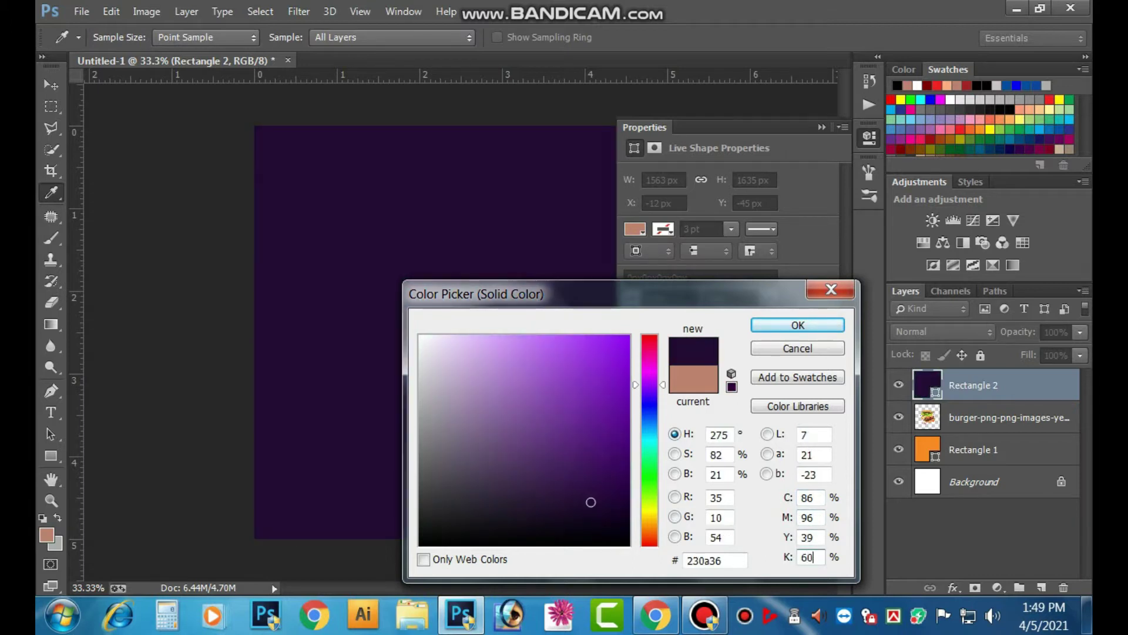
pyautogui.press('Return')
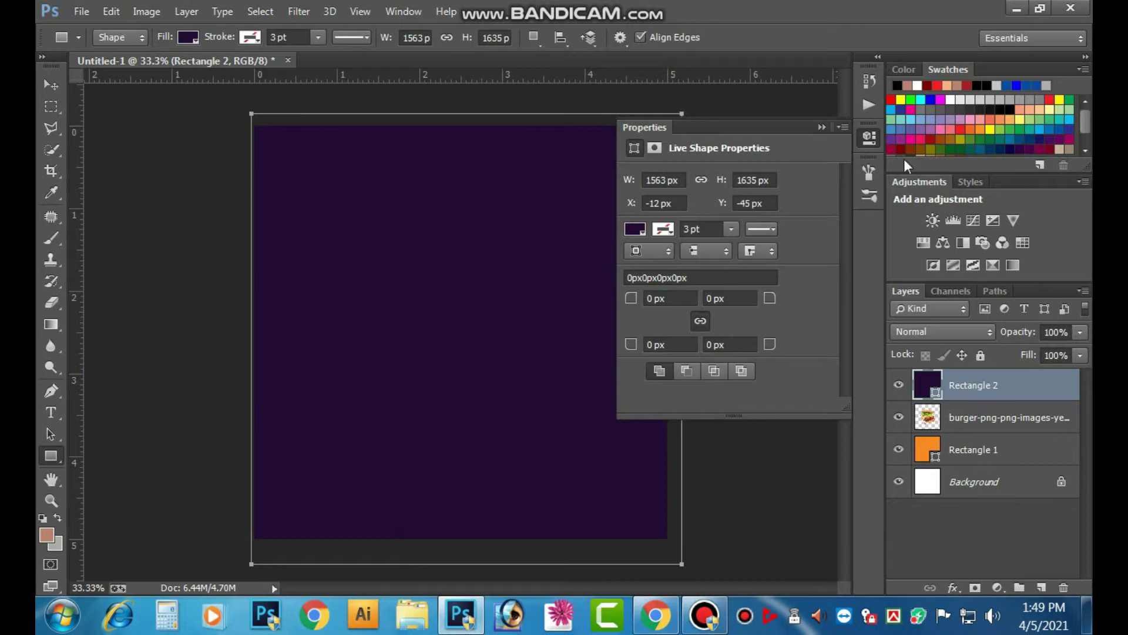
pyautogui.click(823, 127)
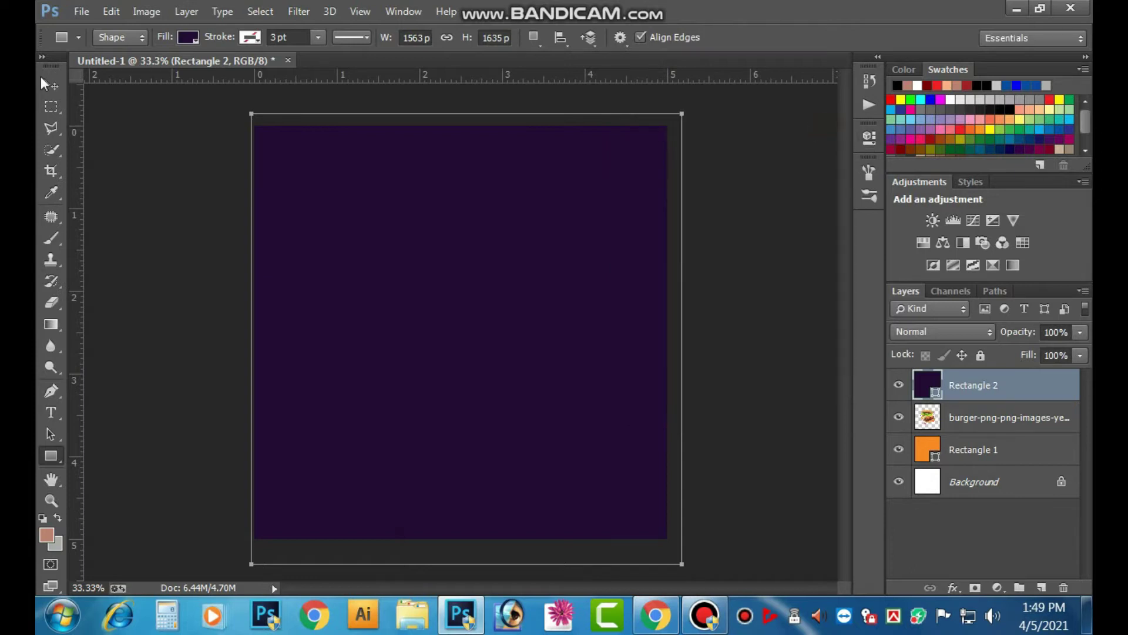
# - Rotate the purple rectangle to about 55° and stretch it into a diagonal split
pyautogui.click(50, 85)
pyautogui.moveTo(411, 268); pyautogui.dragTo(553, 435)
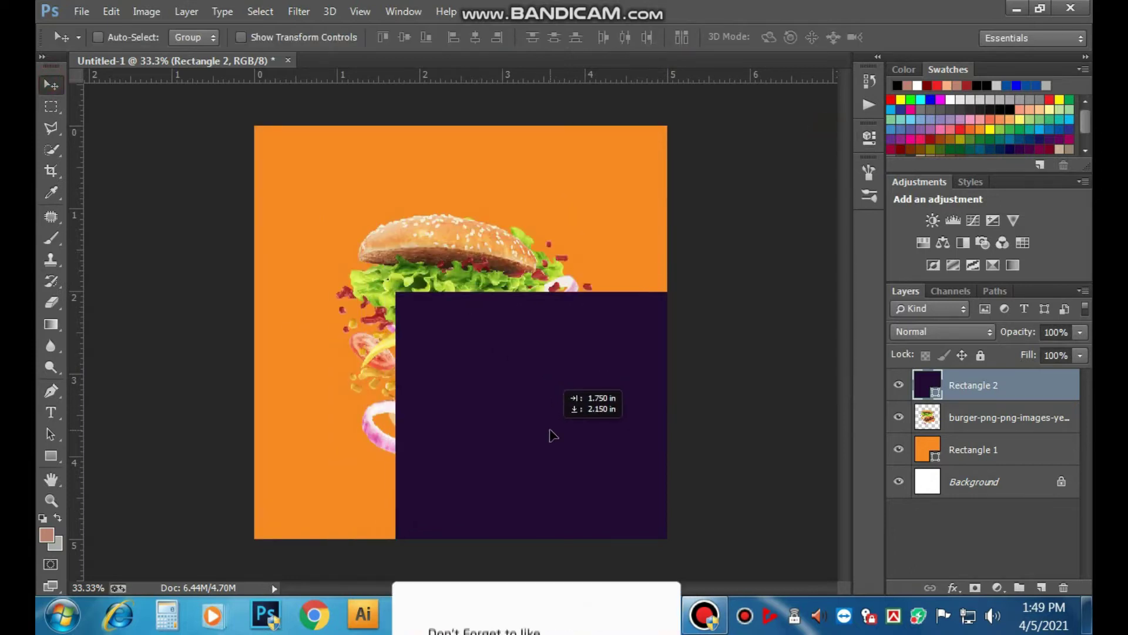
pyautogui.hotkey('ctrl', '-')
pyautogui.hotkey('ctrl', 't')
pyautogui.moveTo(728, 289); pyautogui.dragTo(790, 407)
pyautogui.moveTo(676, 276); pyautogui.dragTo(697, 319)
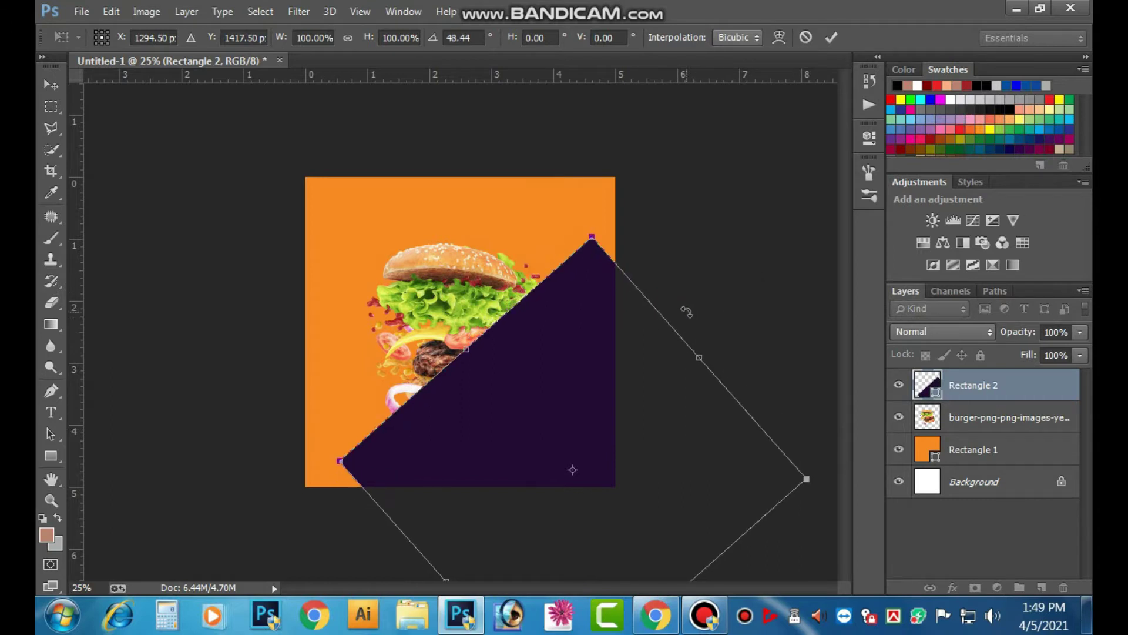
pyautogui.hotkey('ctrl', '-')
pyautogui.moveTo(623, 350); pyautogui.dragTo(695, 297)
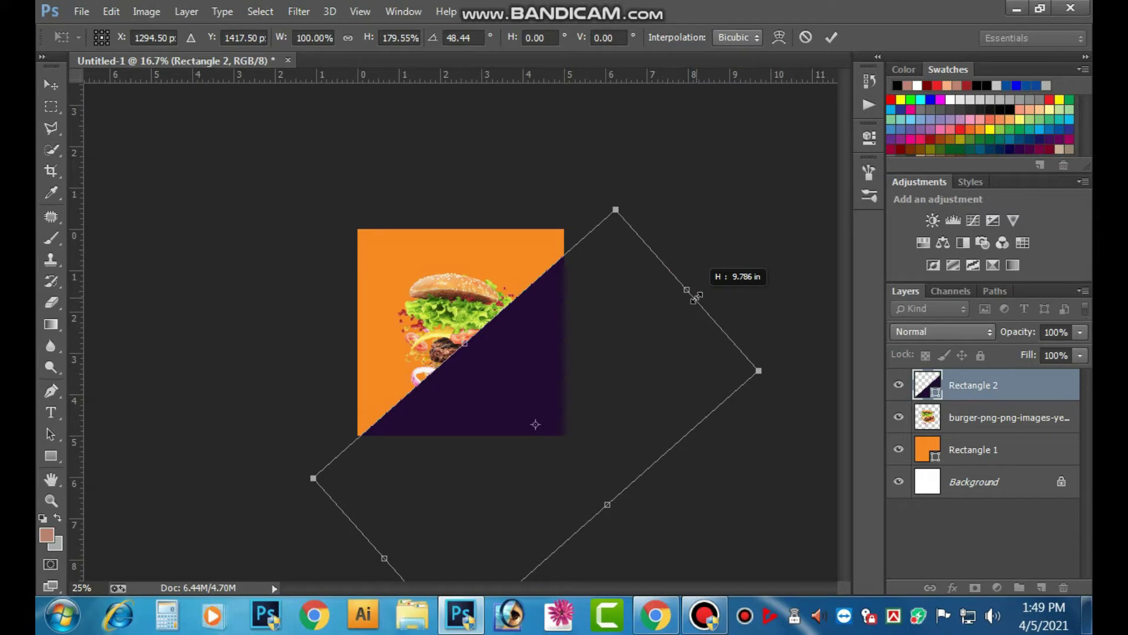
pyautogui.moveTo(697, 297); pyautogui.dragTo(696, 298)
pyautogui.moveTo(479, 373); pyautogui.dragTo(464, 366)
pyautogui.moveTo(680, 282); pyautogui.dragTo(705, 291)
pyautogui.moveTo(555, 342); pyautogui.dragTo(526, 370)
pyautogui.press('Return')
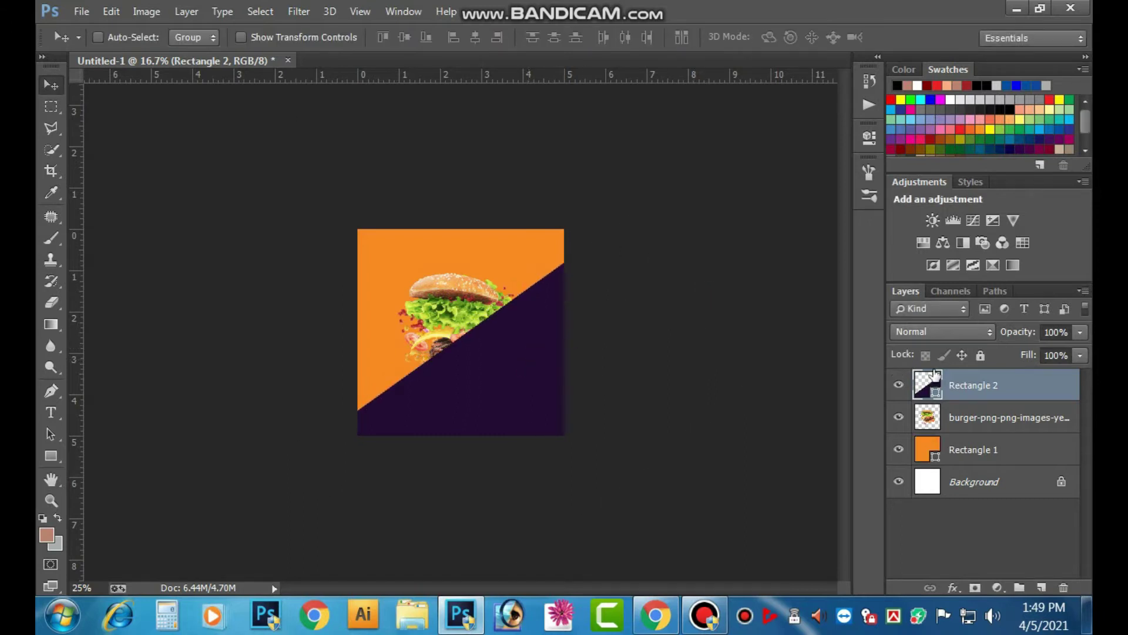
# - Reorder the layers so the burger sits above the orange and purple backdrop
pyautogui.moveTo(958, 390); pyautogui.dragTo(959, 465)
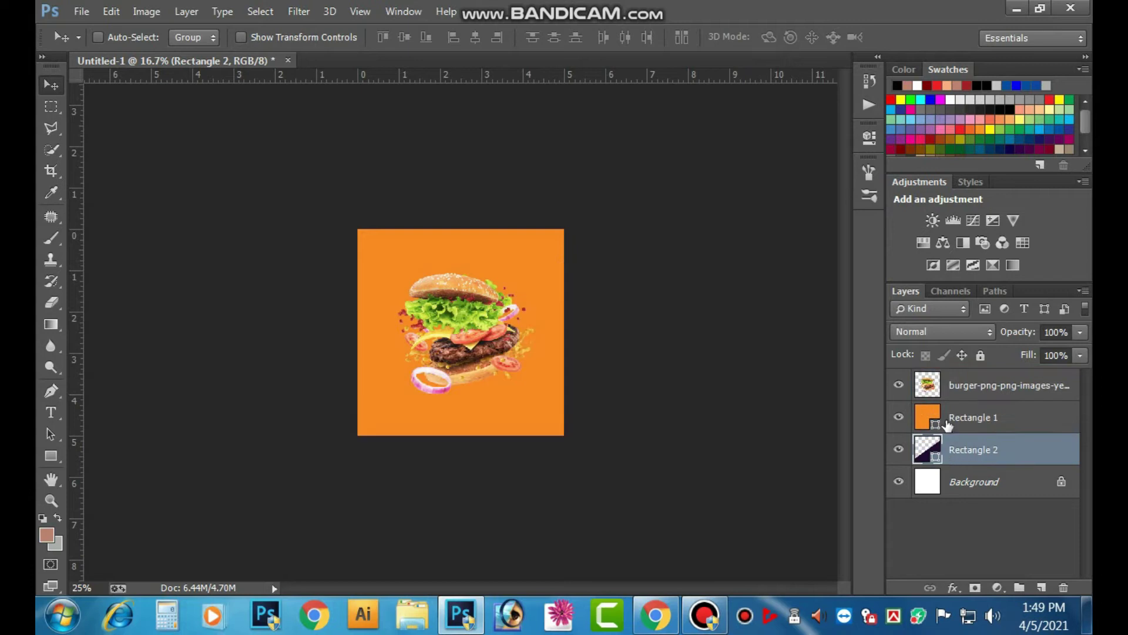
pyautogui.moveTo(963, 420); pyautogui.dragTo(972, 459)
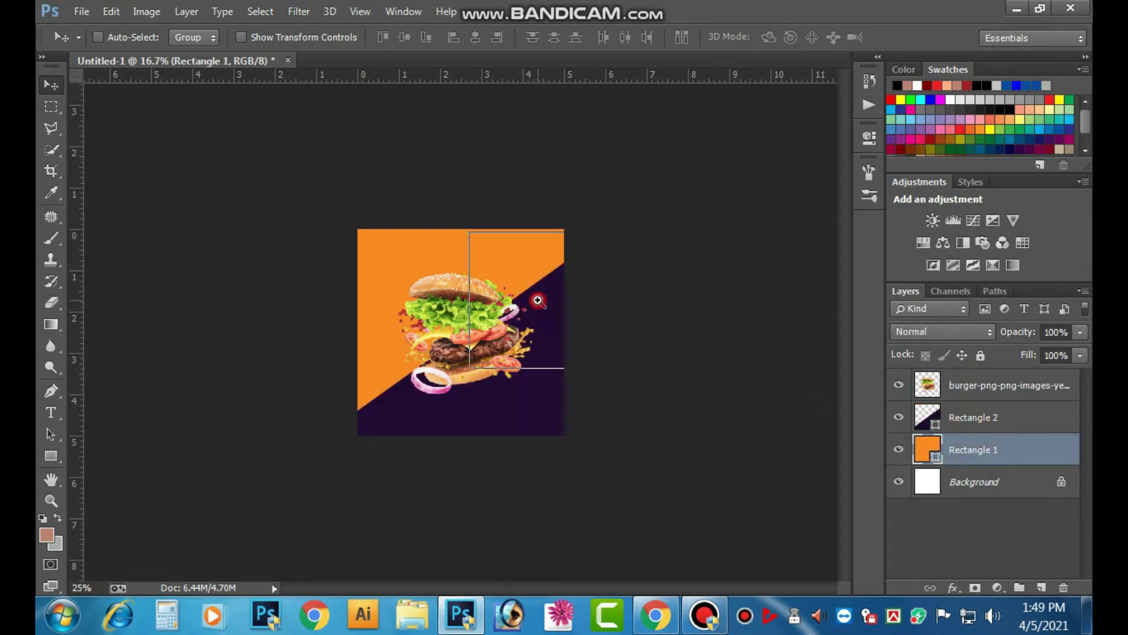
pyautogui.hotkey('ctrl', '+')
pyautogui.hotkey('ctrl', '+')
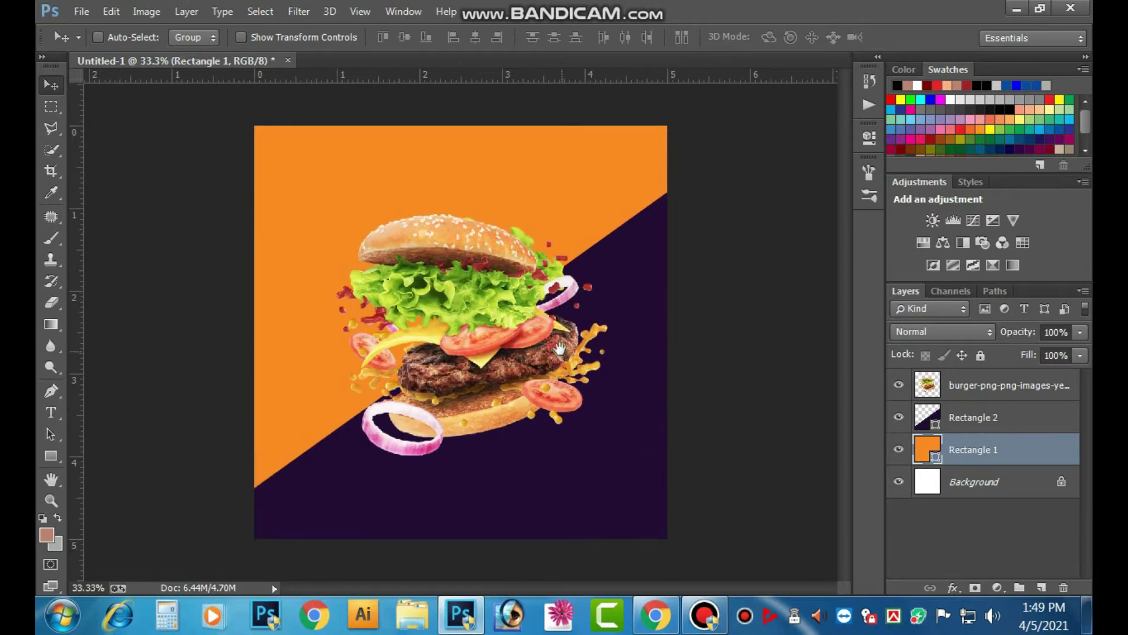
pyautogui.click(929, 393)
pyautogui.moveTo(537, 340); pyautogui.dragTo(542, 344)
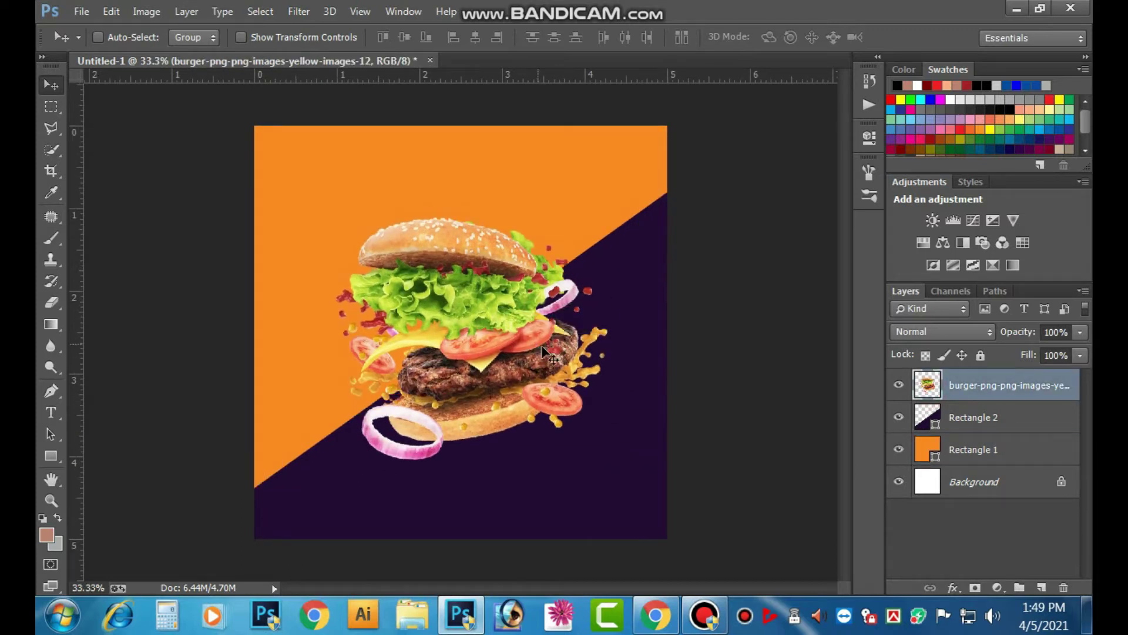
# - Add a new layer and set up a soft round brush with black foreground colour
pyautogui.click(1042, 587)
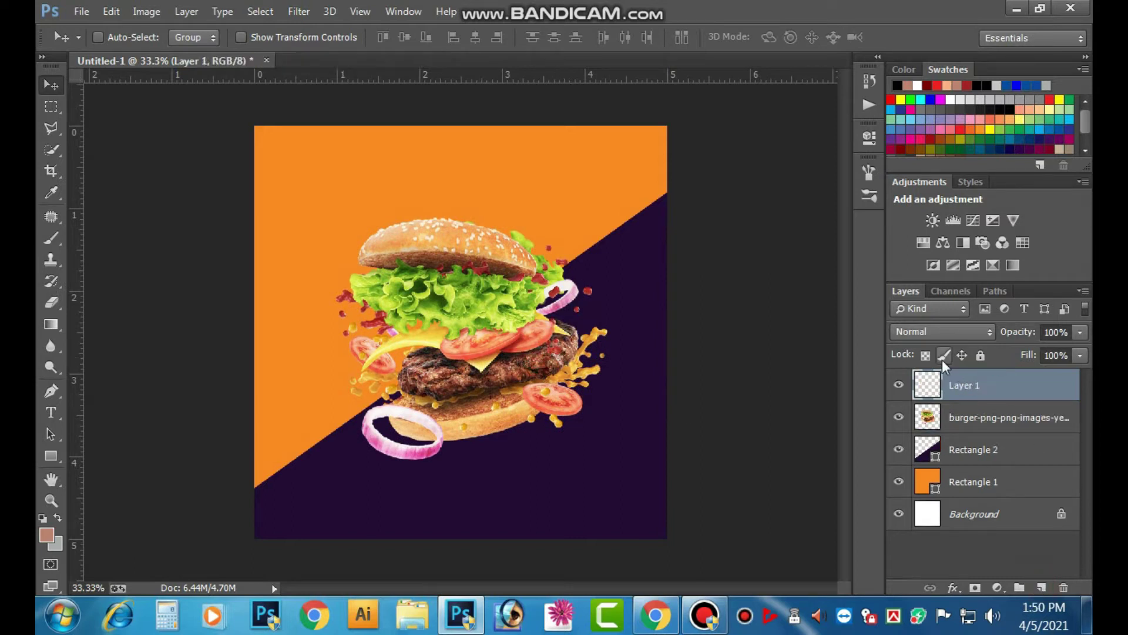
pyautogui.click(50, 238)
pyautogui.click(102, 37)
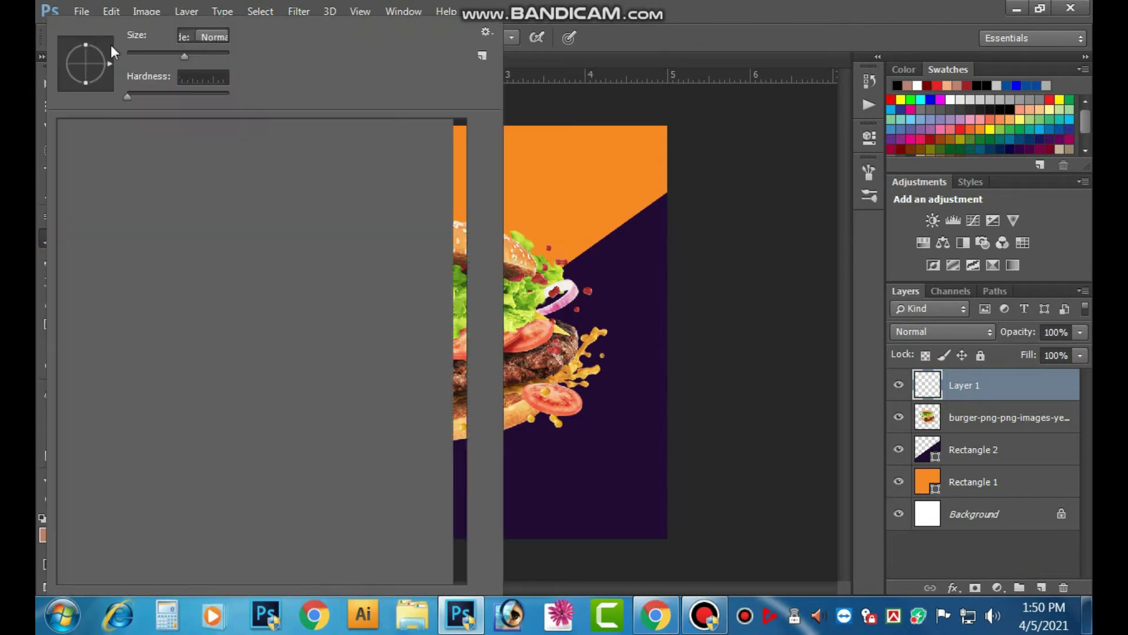
pyautogui.click(557, 435)
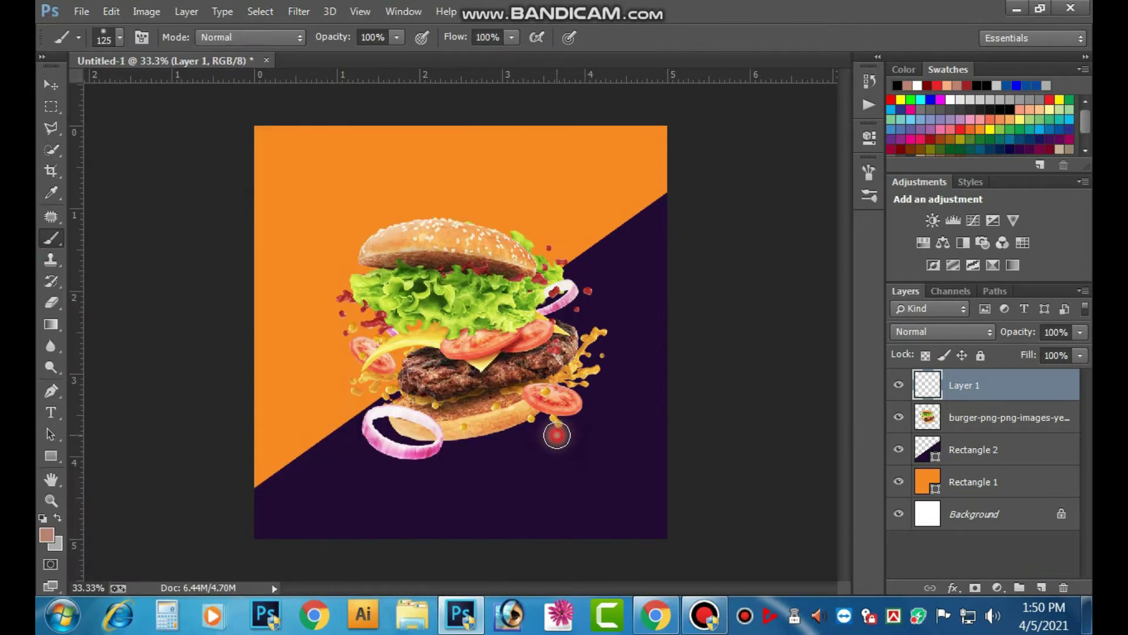
pyautogui.hotkey('ctrl', 'z')
pyautogui.click(47, 534)
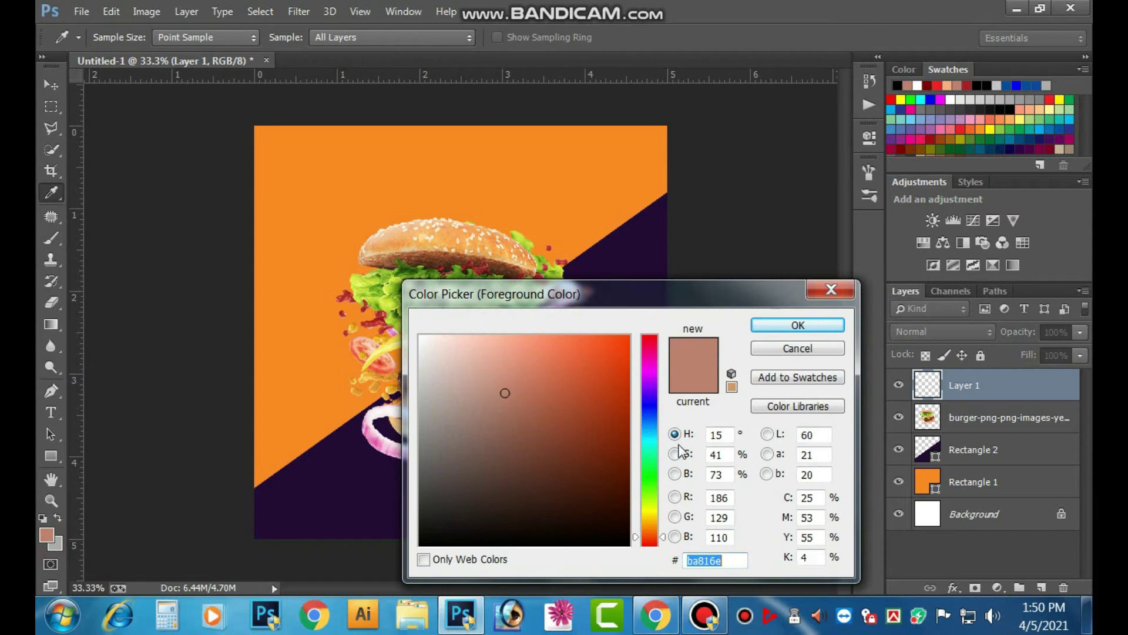
pyautogui.moveTo(820, 499); pyautogui.dragTo(577, 531)
pyautogui.moveTo(451, 526); pyautogui.dragTo(418, 547)
pyautogui.click(791, 329)
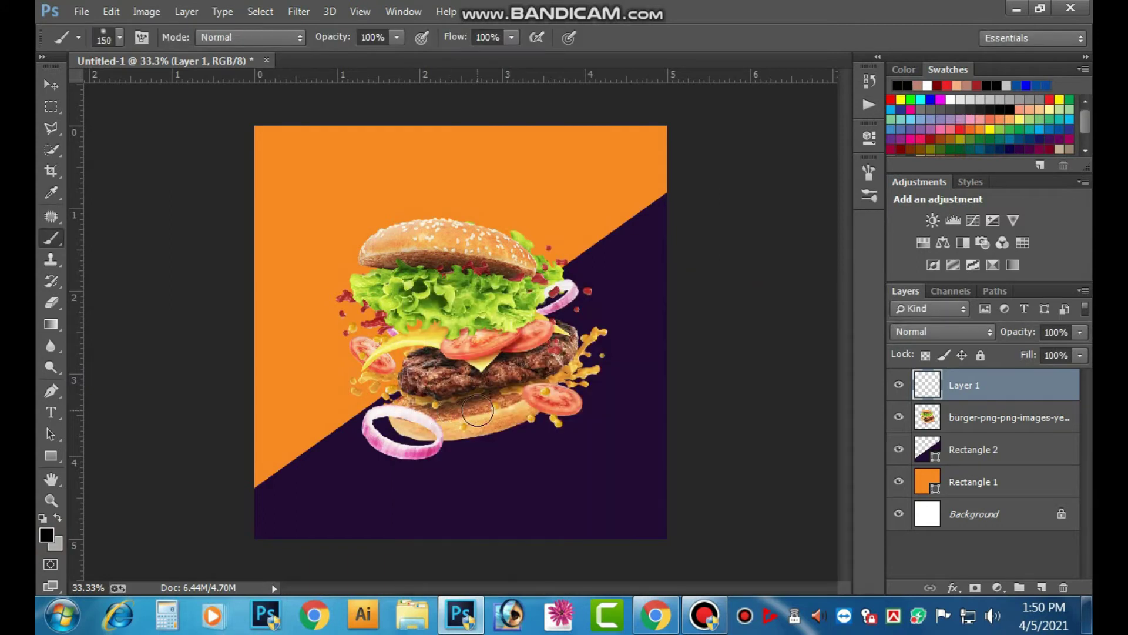
# - Paint a large soft black dab, move it down, and place its layer beneath the burger
pyautogui.press(']')
pyautogui.press(']')
pyautogui.press(']')
pyautogui.press(']')
pyautogui.press(']')
pyautogui.press(']')
pyautogui.press(']')
pyautogui.press(']')
pyautogui.press(']')
pyautogui.press(']')
pyautogui.press(']')
pyautogui.press(']')
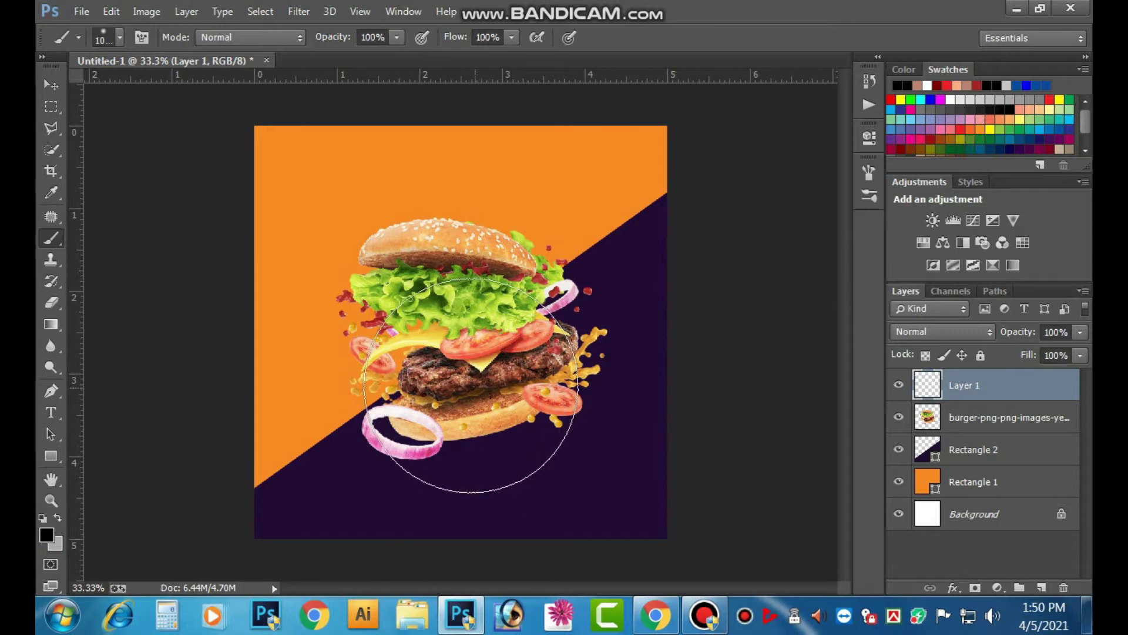
pyautogui.press(']')
pyautogui.click(467, 356)
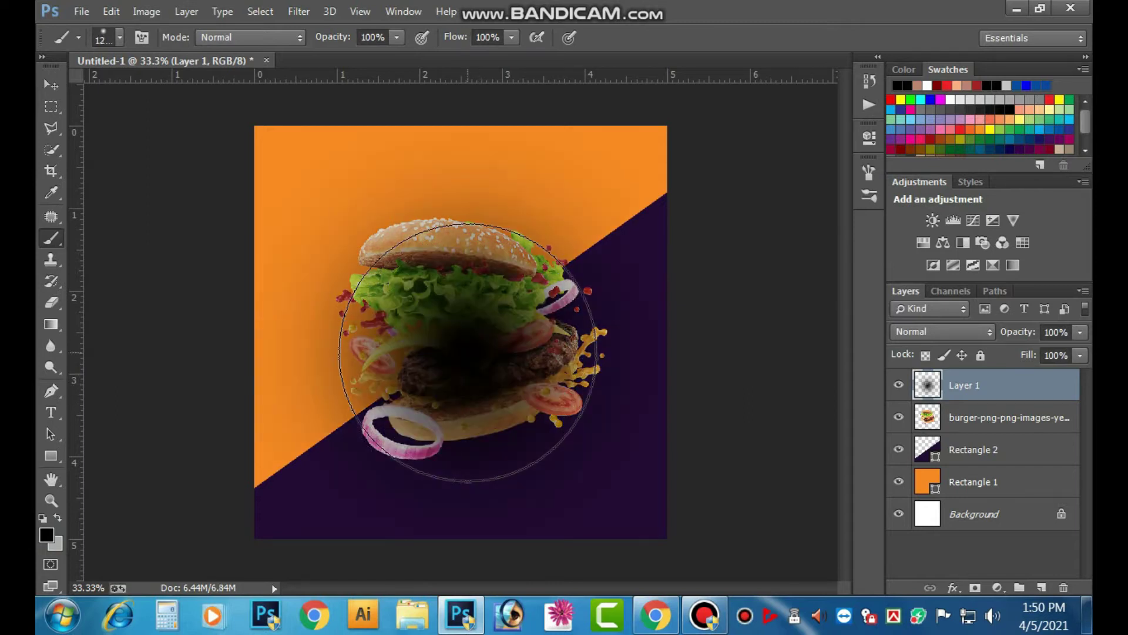
pyautogui.hotkey('ctrl', 'z')
pyautogui.press(']')
pyautogui.click(468, 355)
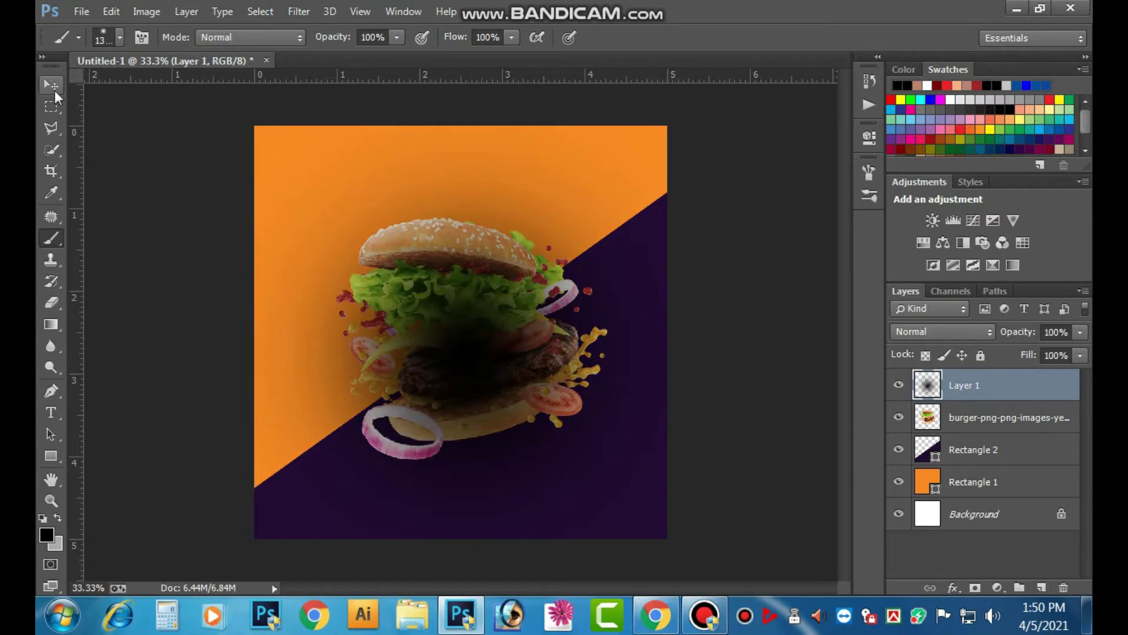
pyautogui.click(53, 87)
pyautogui.moveTo(382, 346); pyautogui.dragTo(410, 410)
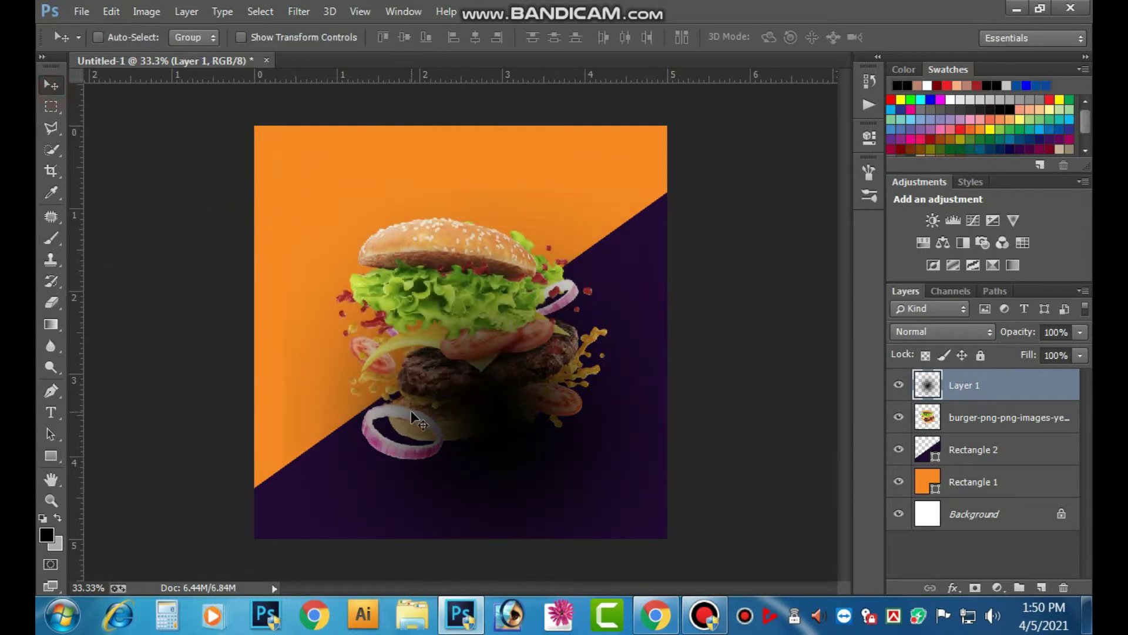
pyautogui.moveTo(961, 388); pyautogui.dragTo(970, 433)
# - Squash the shadow to about 28% height, tilt it, and move it under the burger
pyautogui.hotkey('ctrl', 't')
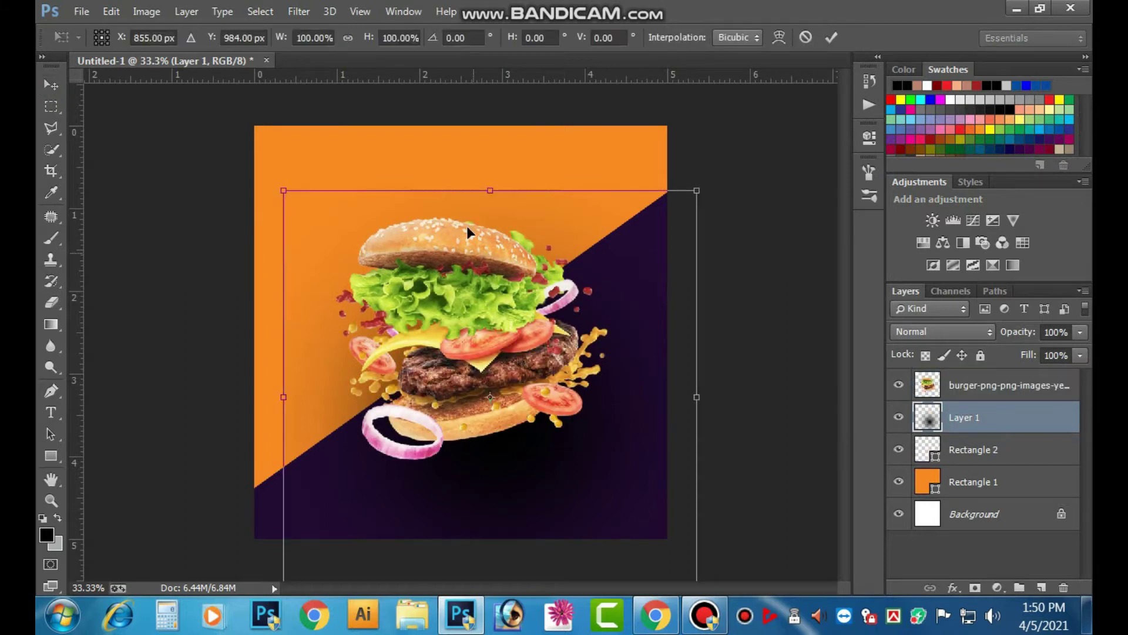
pyautogui.moveTo(489, 187); pyautogui.dragTo(503, 330)
pyautogui.moveTo(724, 365); pyautogui.dragTo(696, 252)
pyautogui.moveTo(540, 391); pyautogui.dragTo(541, 407)
pyautogui.moveTo(705, 358); pyautogui.dragTo(713, 322)
pyautogui.moveTo(583, 393); pyautogui.dragTo(589, 407)
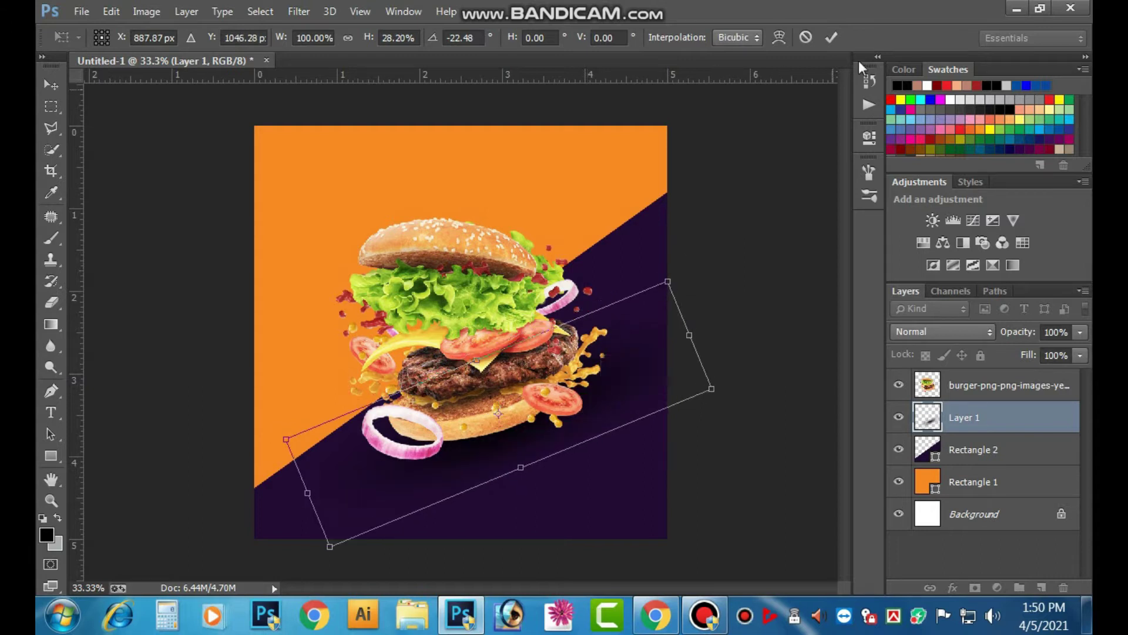
pyautogui.click(830, 39)
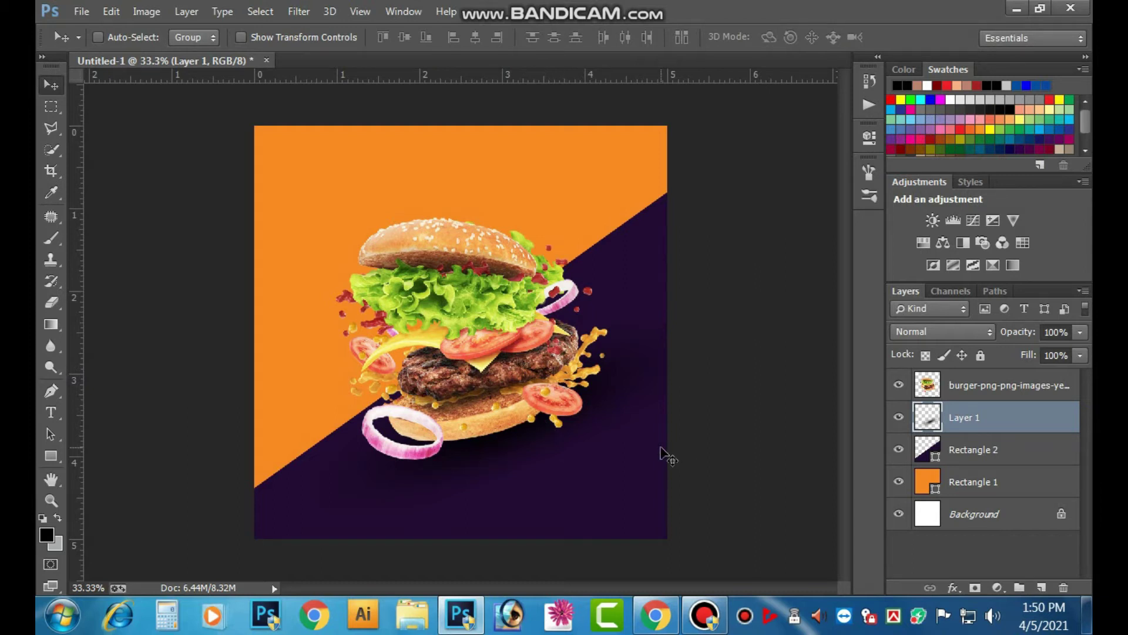
pyautogui.moveTo(530, 422)
pyautogui.mouseDown()
pyautogui.moveTo(542, 452)
pyautogui.moveTo(523, 435)
pyautogui.mouseUp()
# - Retransform the shadow to about 86% width with a −6.6° tilt and commit
pyautogui.hotkey('ctrl', 't')
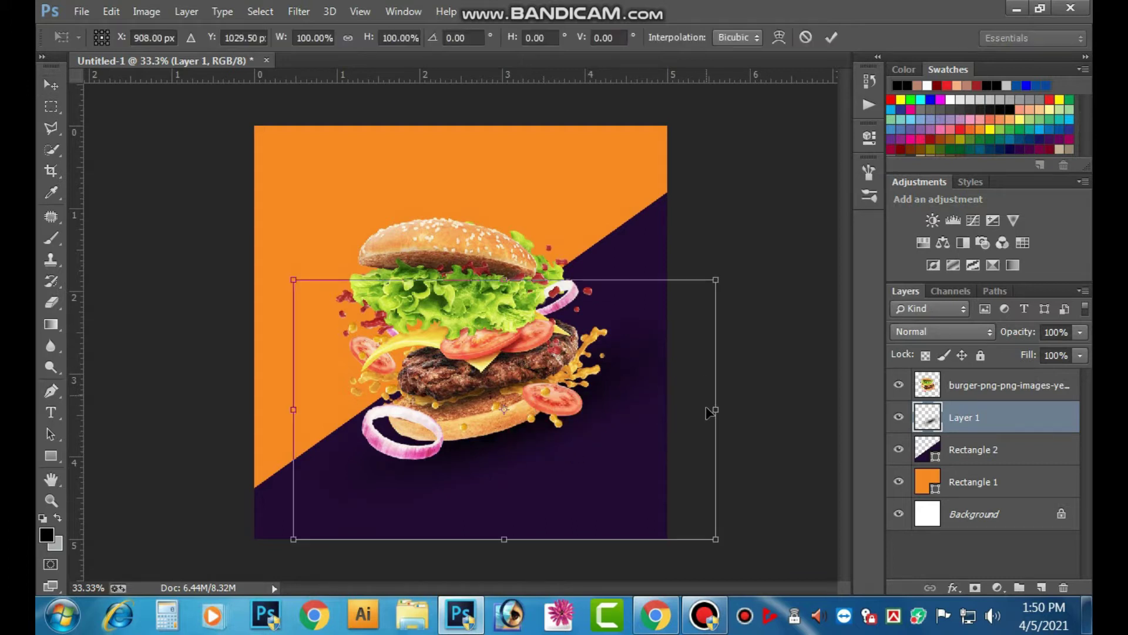
pyautogui.moveTo(711, 410); pyautogui.dragTo(801, 379)
pyautogui.moveTo(831, 277); pyautogui.dragTo(805, 233)
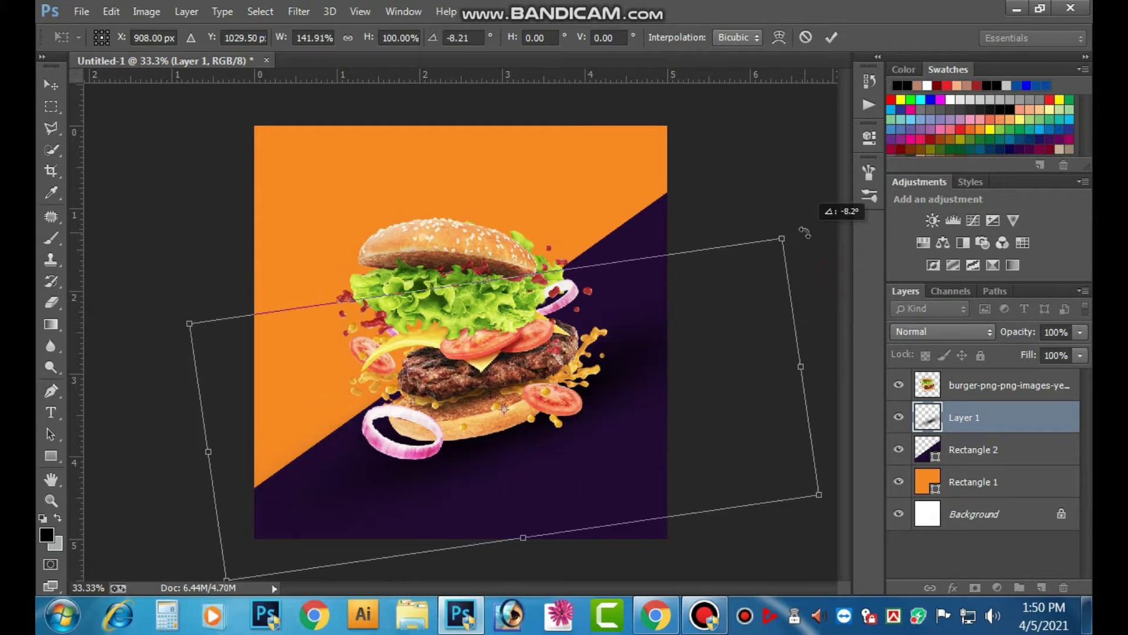
pyautogui.moveTo(791, 365); pyautogui.dragTo(768, 371)
pyautogui.hotkey('ctrl', 'z')
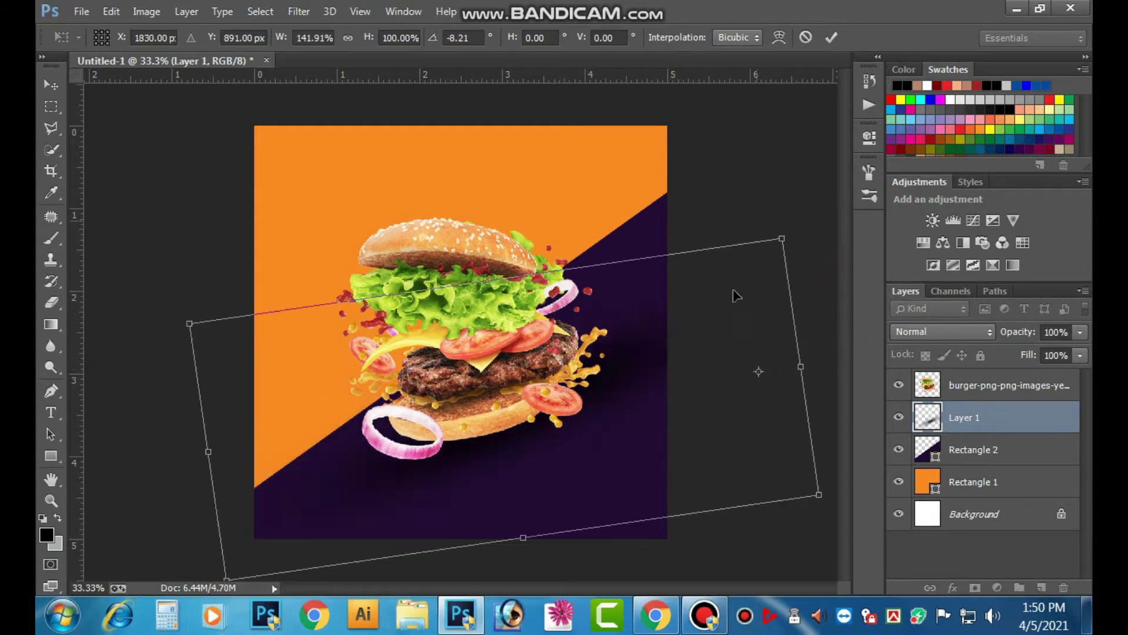
pyautogui.press('Escape')
pyautogui.hotkey('ctrl', 't')
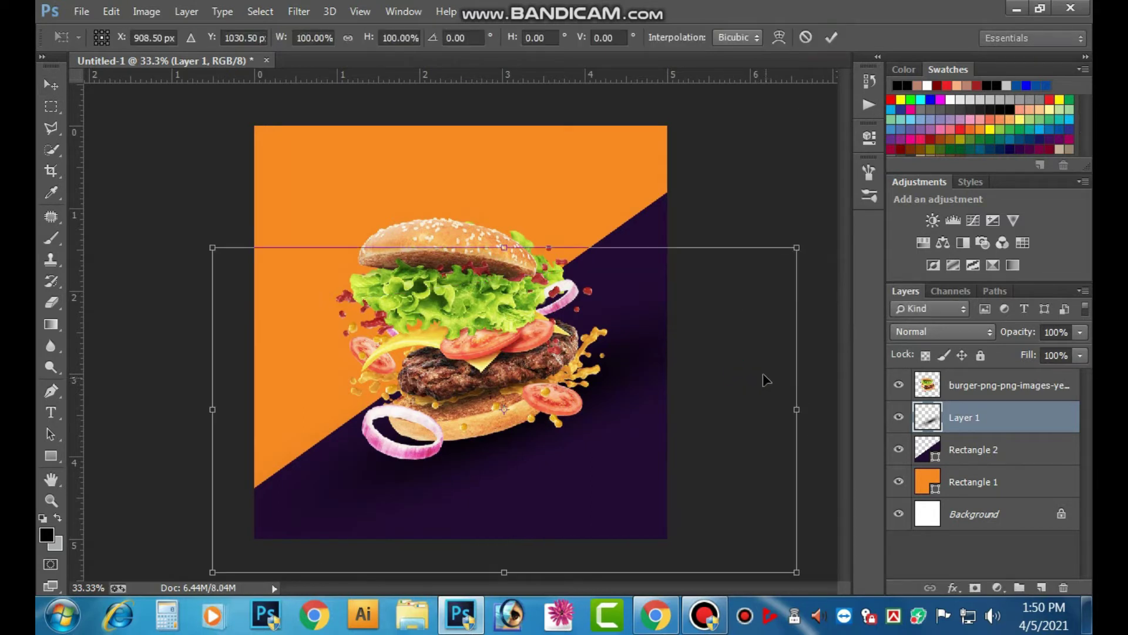
pyautogui.moveTo(801, 409); pyautogui.dragTo(759, 410)
pyautogui.moveTo(665, 383); pyautogui.dragTo(658, 369)
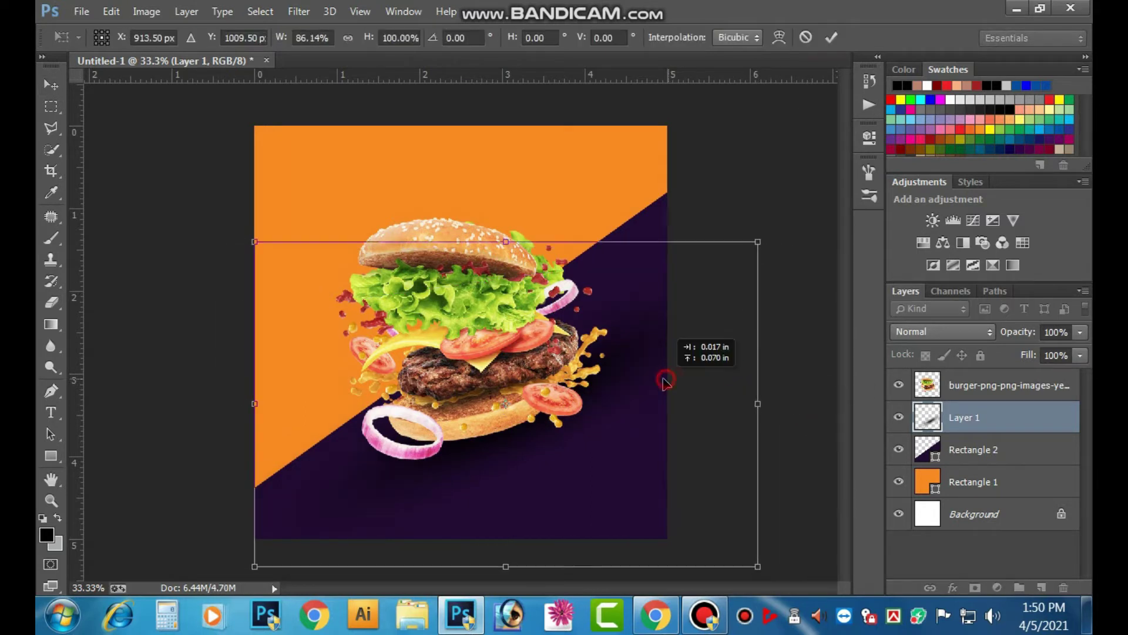
pyautogui.moveTo(813, 309); pyautogui.dragTo(785, 284)
pyautogui.moveTo(625, 418); pyautogui.dragTo(618, 422)
pyautogui.click(830, 37)
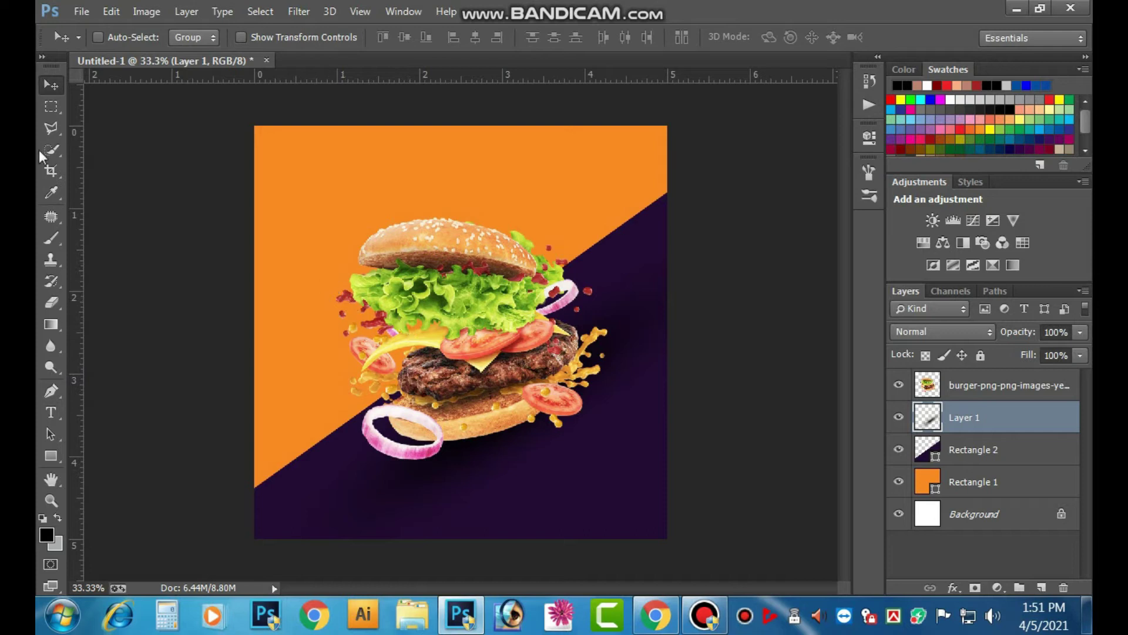
# - Draw a small ellipse at the upper left of the orange area
pyautogui.press('p')
pyautogui.click(49, 456)
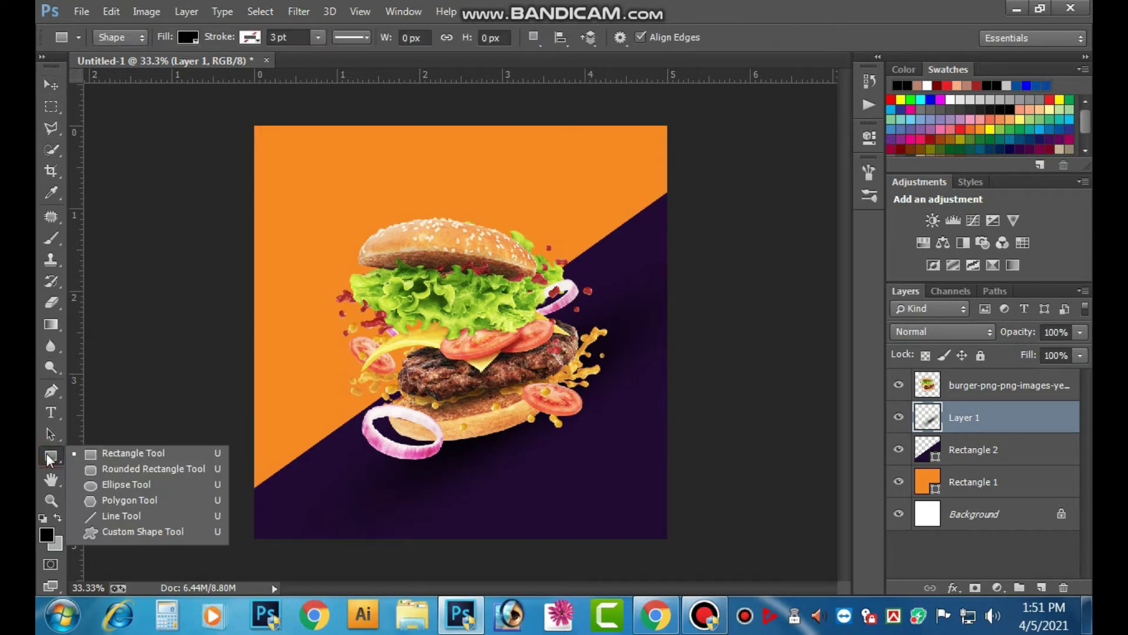
pyautogui.click(125, 486)
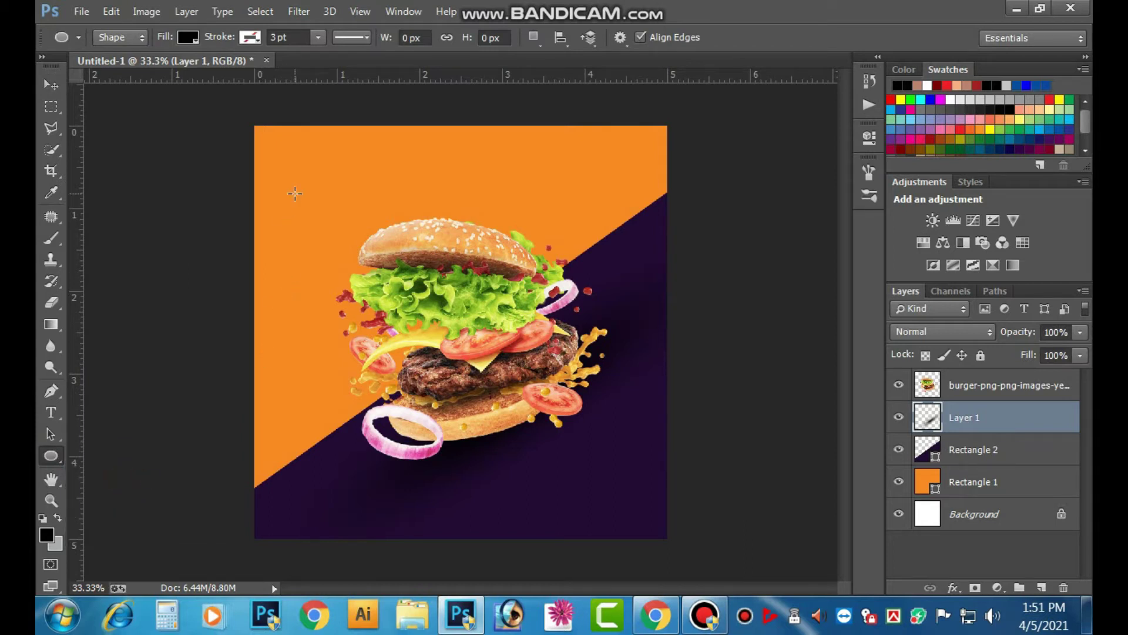
pyautogui.moveTo(297, 187); pyautogui.dragTo(339, 222)
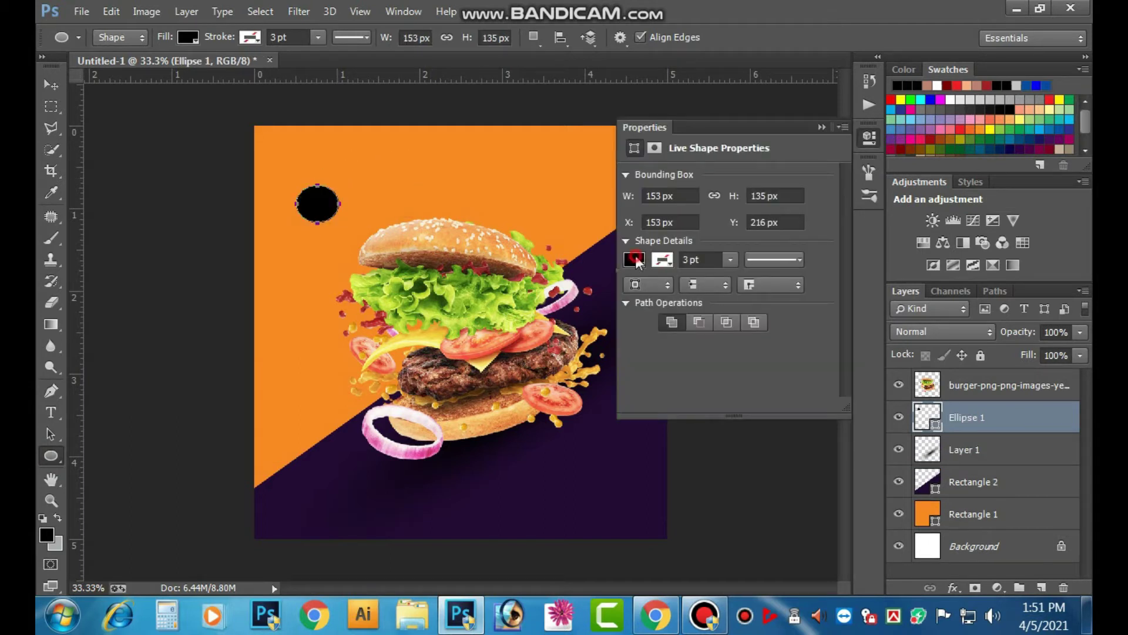
# - Set the ellipse to no fill with a white 1 pt stroke
pyautogui.click(637, 262)
pyautogui.click(678, 341)
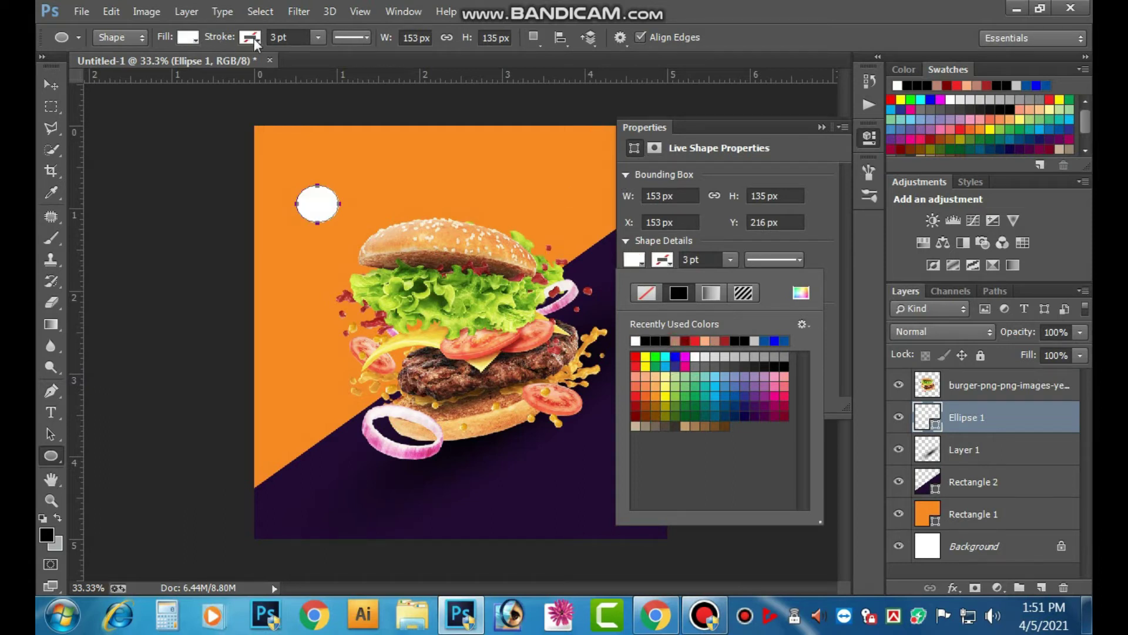
pyautogui.click(254, 38)
pyautogui.click(168, 118)
pyautogui.click(190, 35)
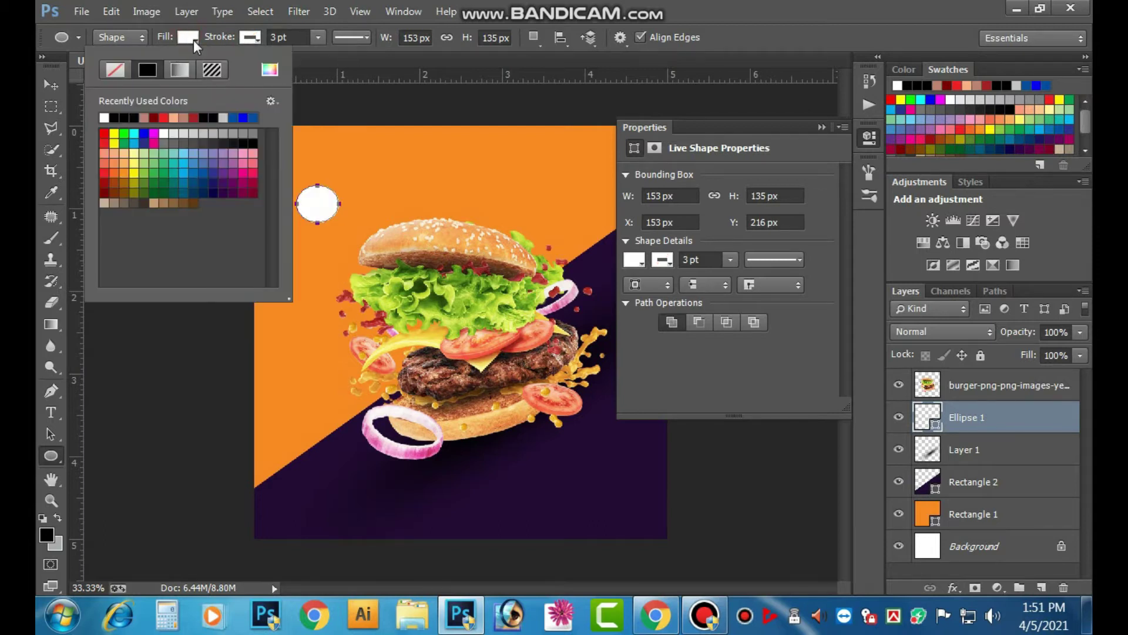
pyautogui.click(111, 72)
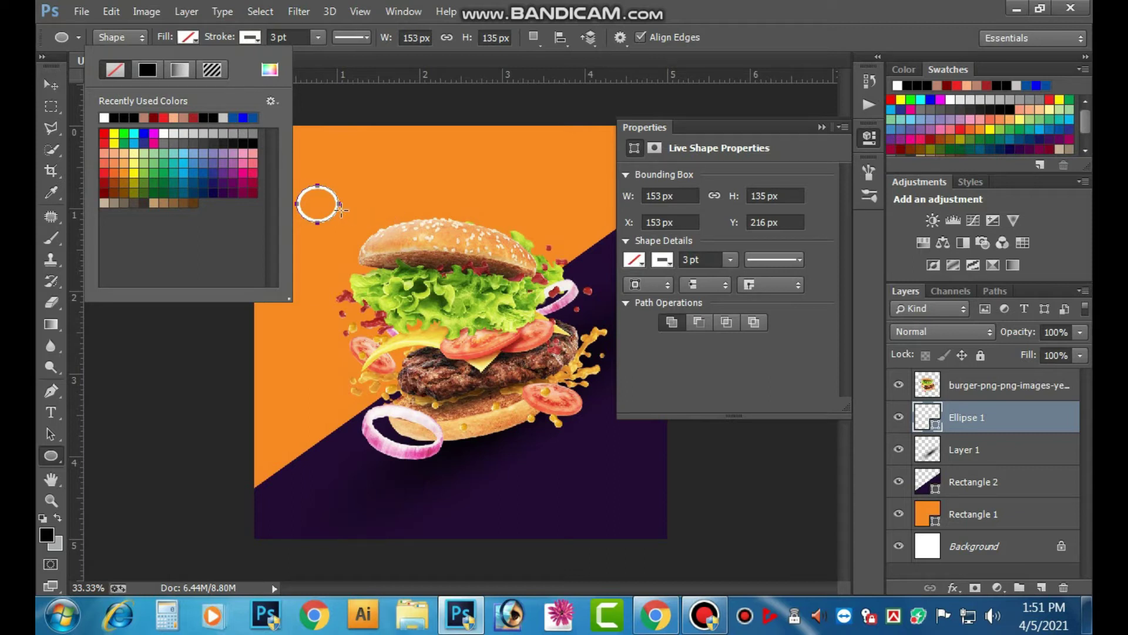
pyautogui.click(313, 38)
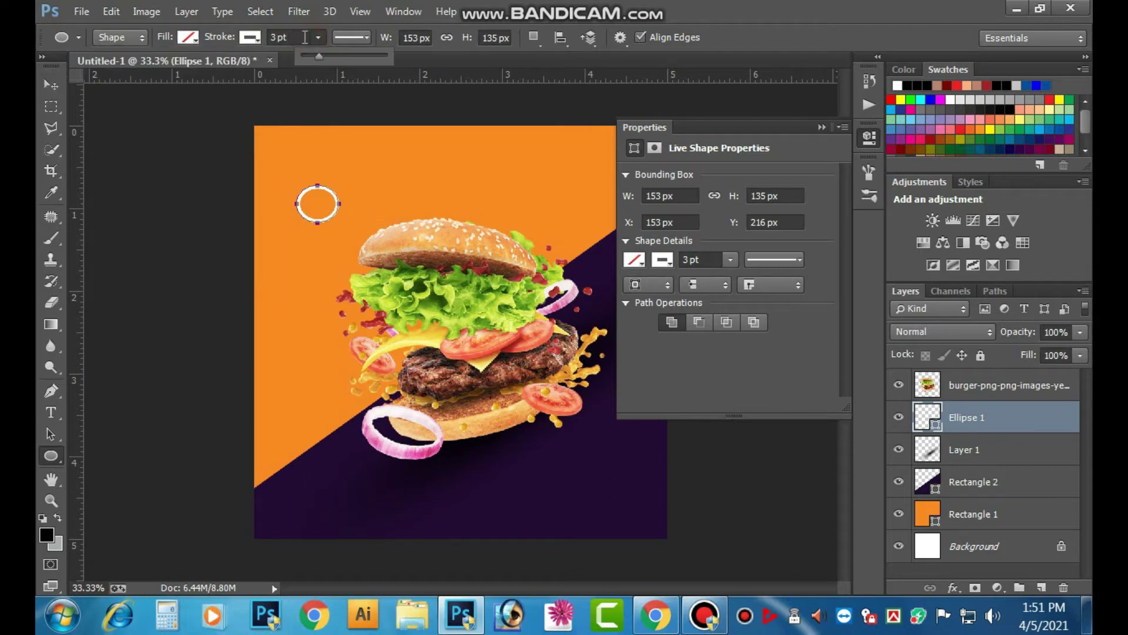
pyautogui.moveTo(290, 37); pyautogui.dragTo(214, 44)
pyautogui.write('1')
pyautogui.press('Return')
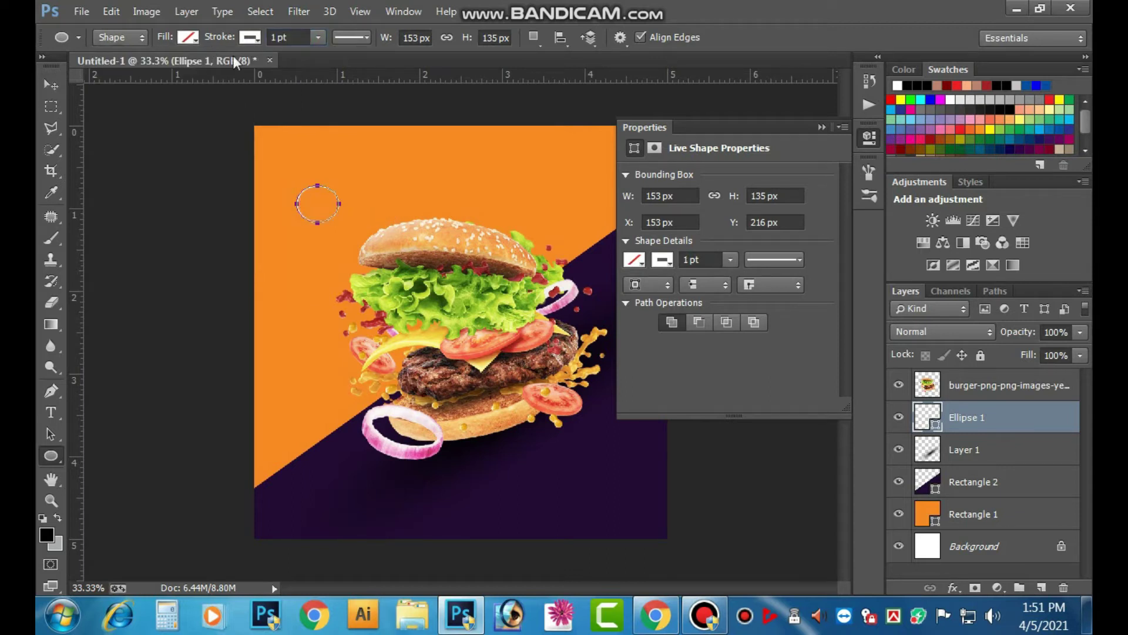
pyautogui.click(54, 86)
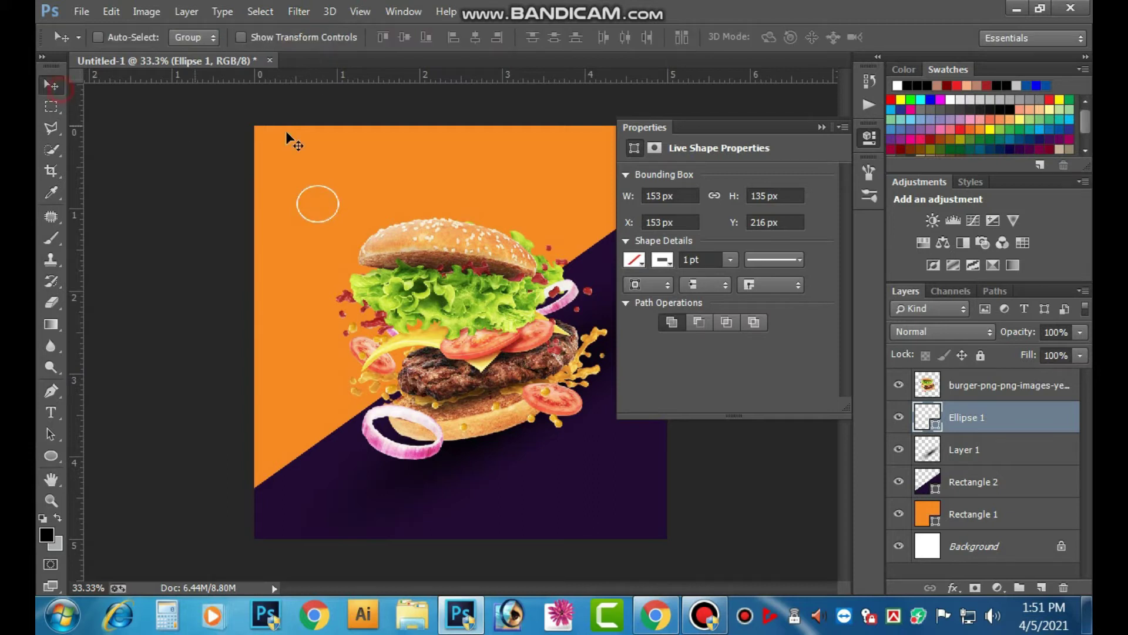
pyautogui.click(824, 129)
# - Narrow the ellipse into a smaller ring and nudge it slightly up
pyautogui.hotkey('ctrl', 't')
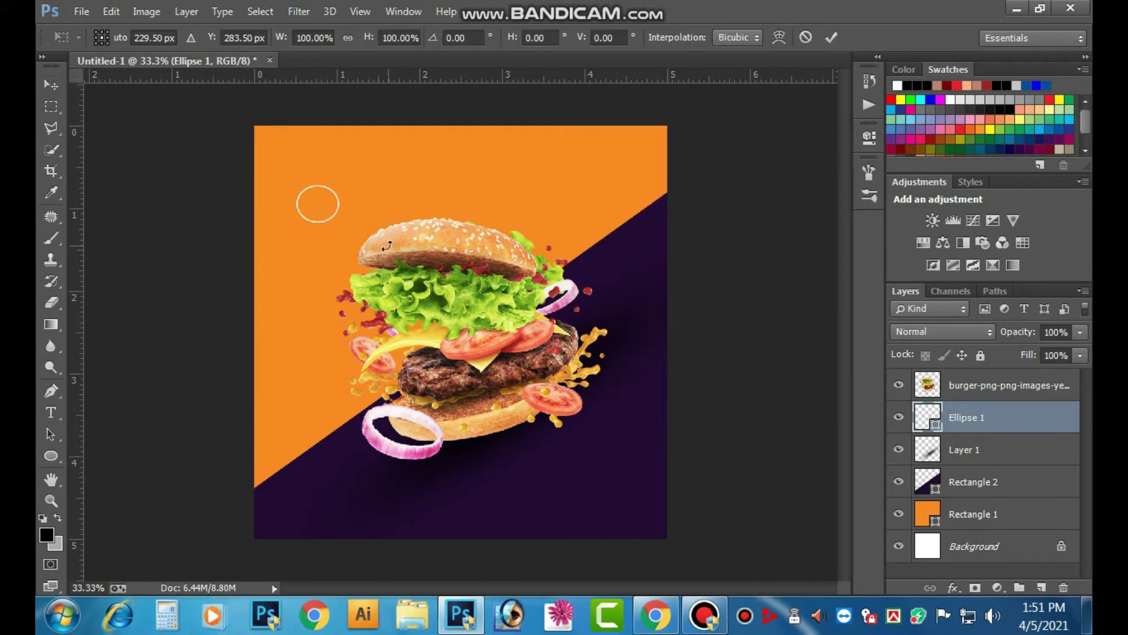
pyautogui.moveTo(339, 205); pyautogui.dragTo(313, 191)
pyautogui.click(832, 37)
pyautogui.keyDown('ctrl'); pyautogui.click(459, 201); pyautogui.keyUp('ctrl')
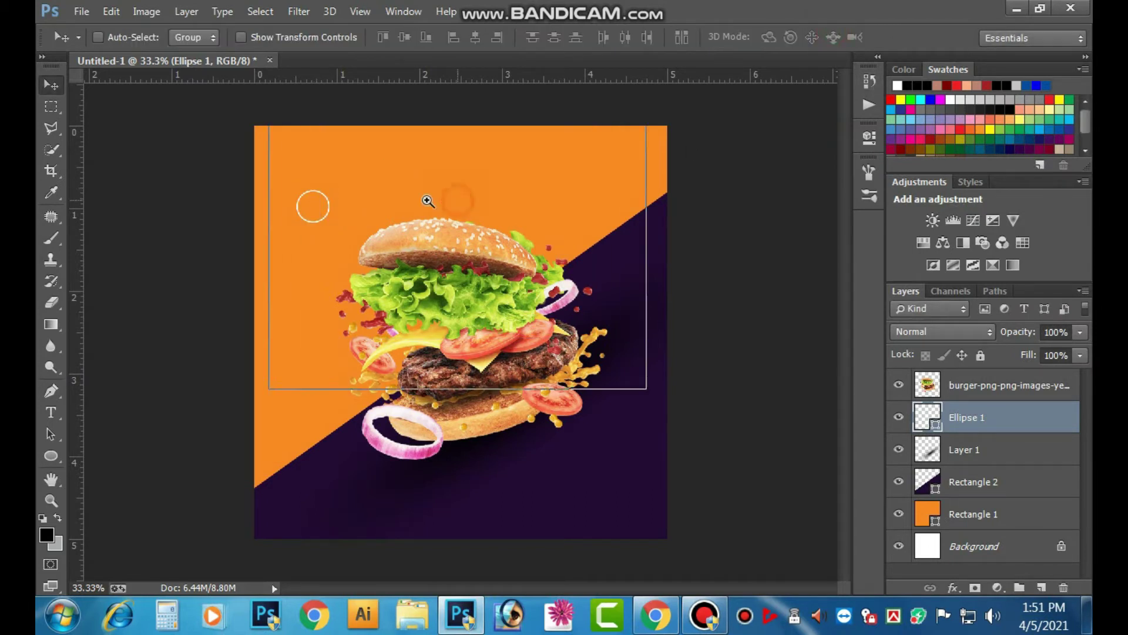
pyautogui.keyDown('ctrl'); pyautogui.click(385, 202); pyautogui.keyUp('ctrl')
pyautogui.moveTo(323, 264); pyautogui.dragTo(390, 294)
pyautogui.hotkey('ctrl', 't')
pyautogui.click(830, 37)
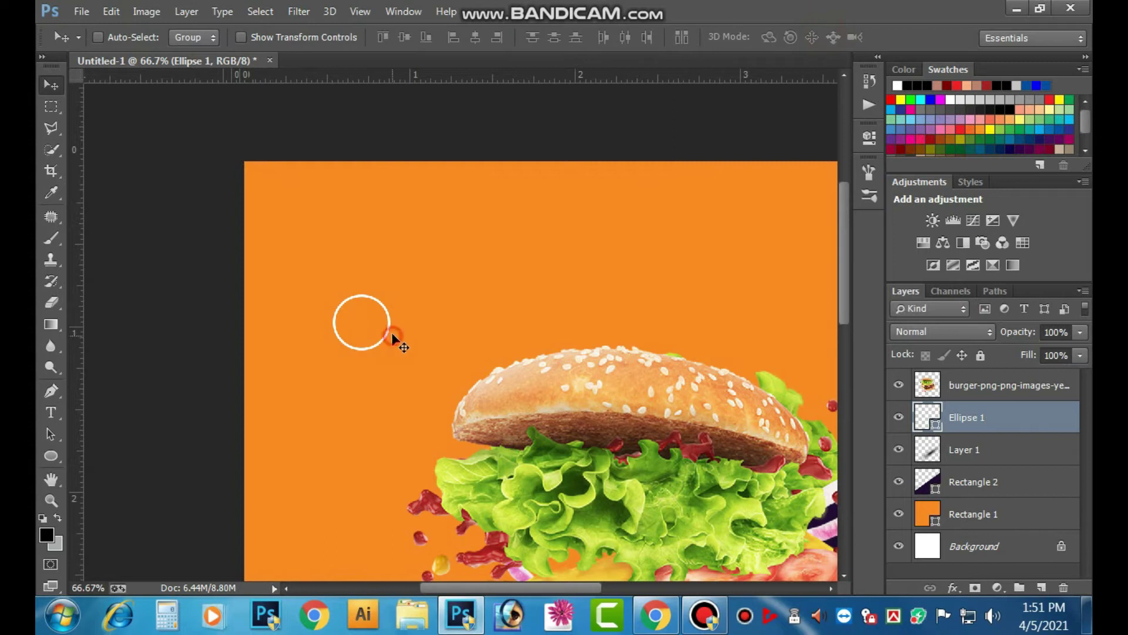
pyautogui.moveTo(392, 338); pyautogui.dragTo(393, 333)
# - Add a Drop Shadow with Distance 10 and Size 9 to the ring
pyautogui.click(944, 584)
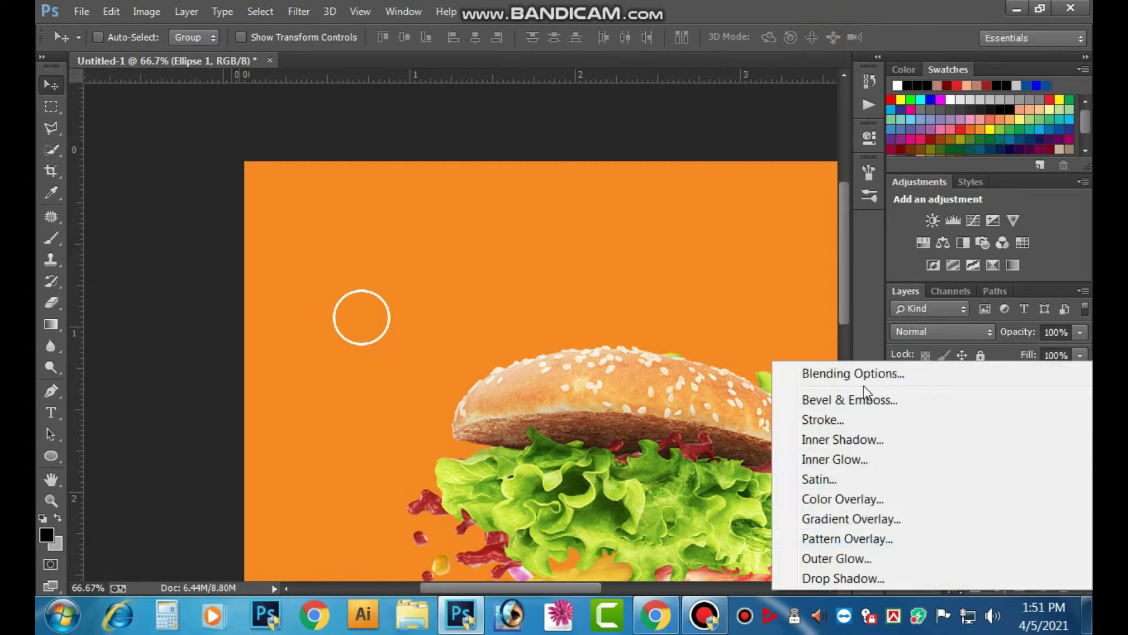
pyautogui.click(839, 578)
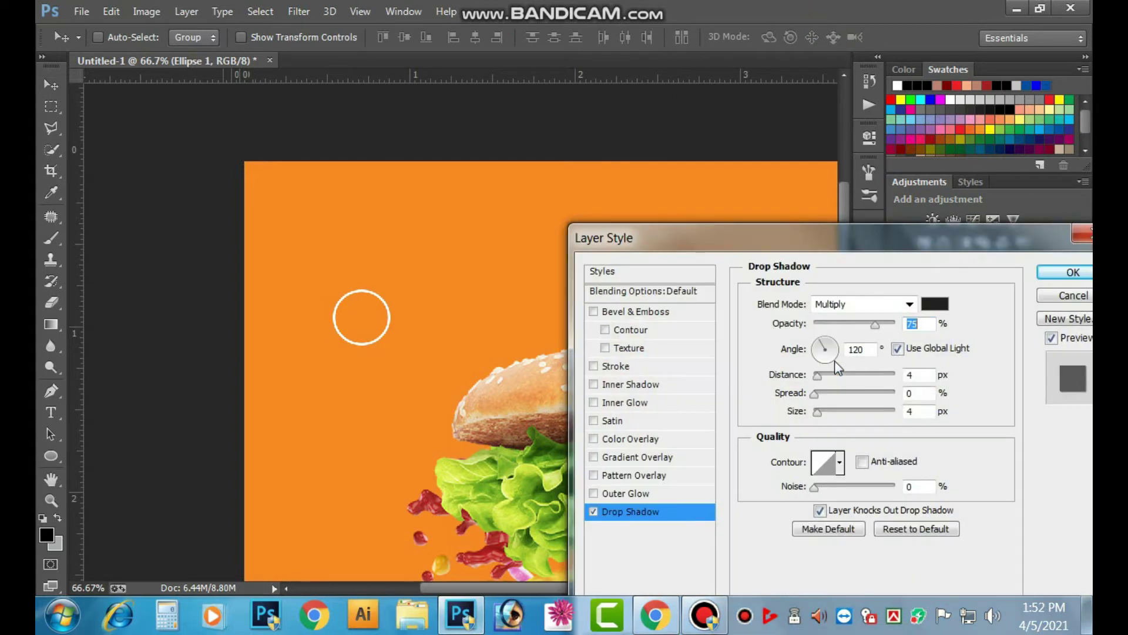
pyautogui.moveTo(816, 373); pyautogui.dragTo(823, 373)
pyautogui.moveTo(817, 413)
pyautogui.mouseDown()
pyautogui.moveTo(839, 415)
pyautogui.moveTo(817, 415)
pyautogui.mouseUp()
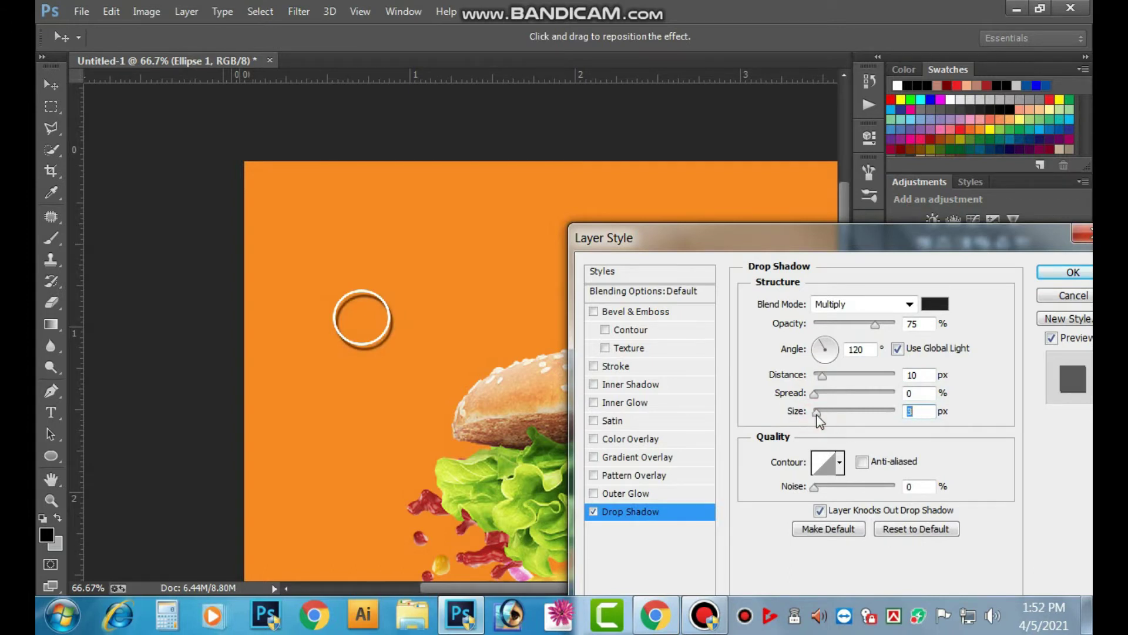
pyautogui.click(1073, 272)
# - Duplicate the ring near the burger's base, removing a stray upper-right copy
pyautogui.hotkey('ctrl', '-')
pyautogui.hotkey('ctrl', '-')
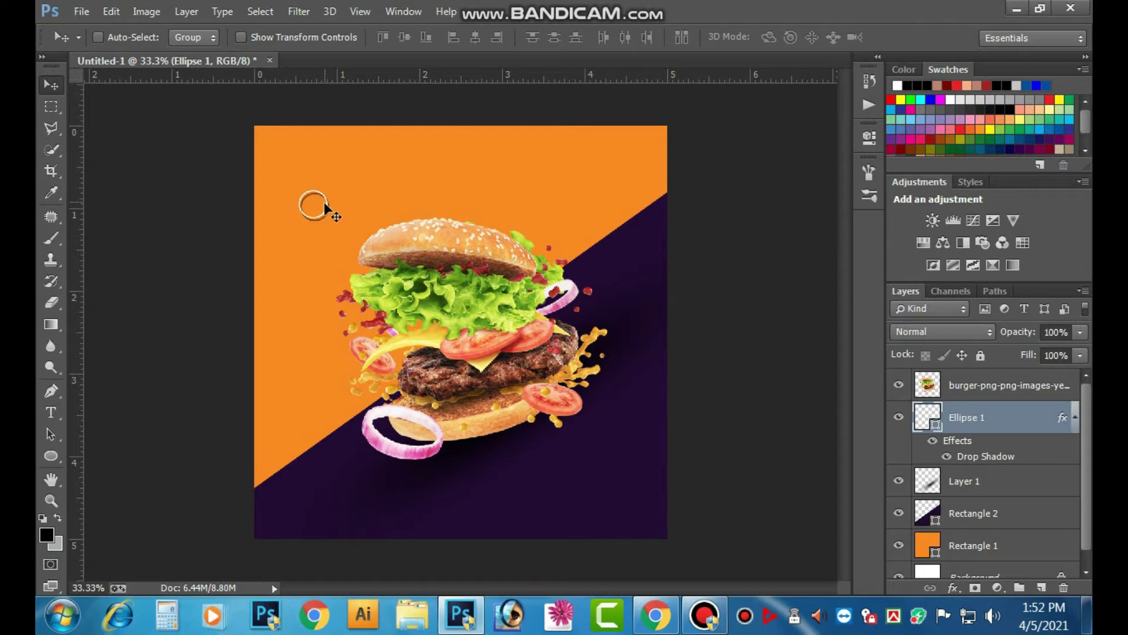
pyautogui.moveTo(324, 207); pyautogui.dragTo(605, 243)
pyautogui.hotkey('ctrl', 'z')
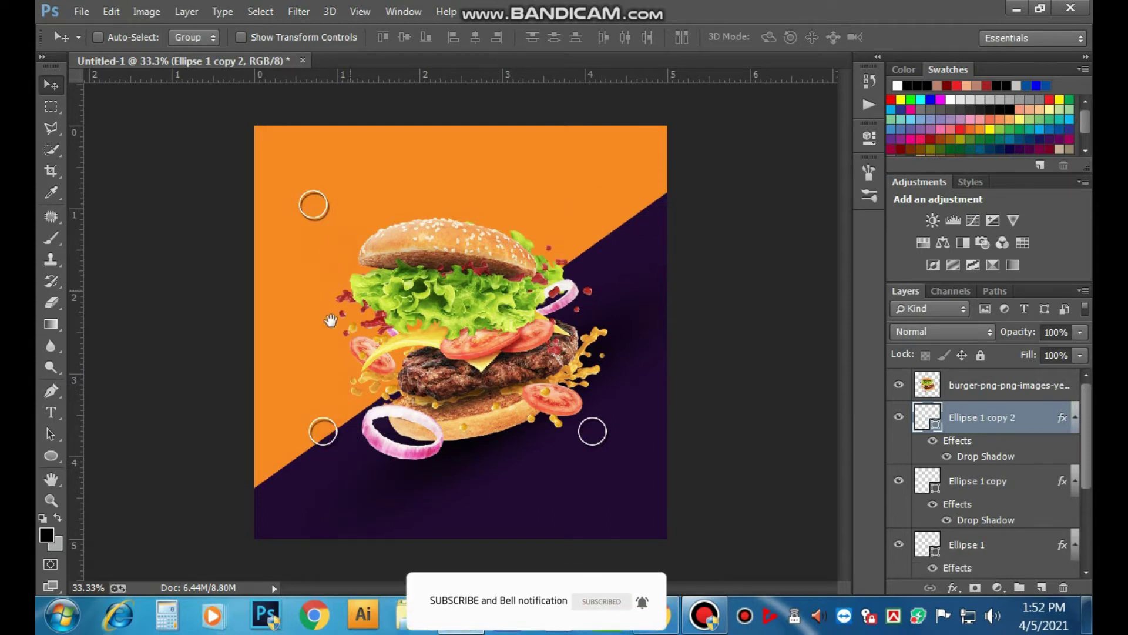
# - Draw a short slanted white line left of the burger and nudge it into place
pyautogui.moveTo(52, 457); pyautogui.dragTo(111, 512)
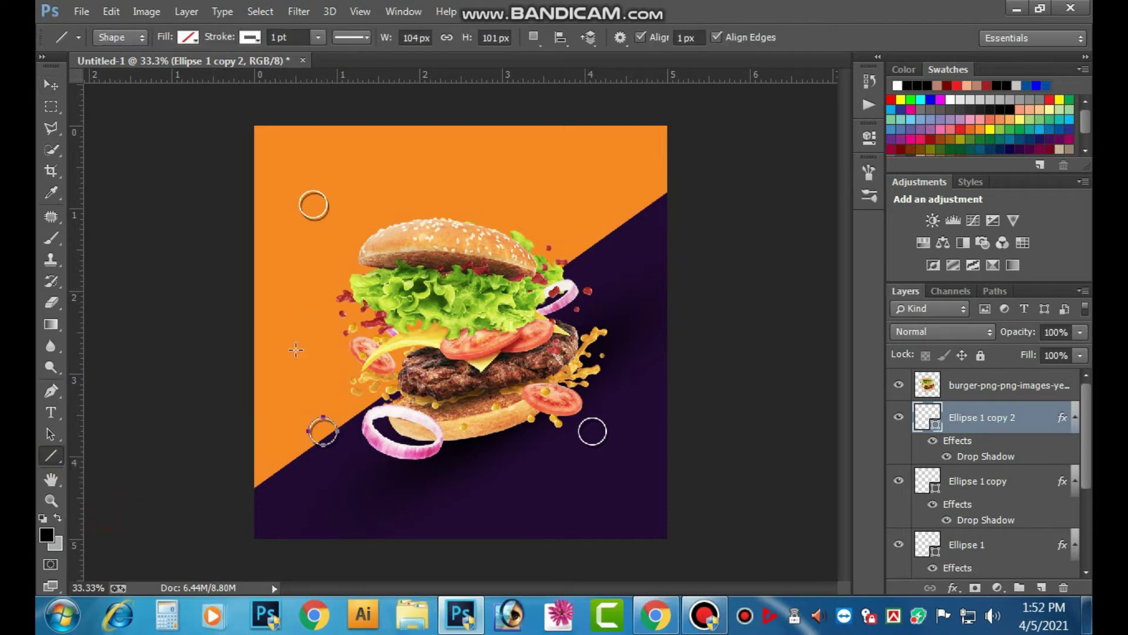
pyautogui.moveTo(295, 317); pyautogui.dragTo(302, 355)
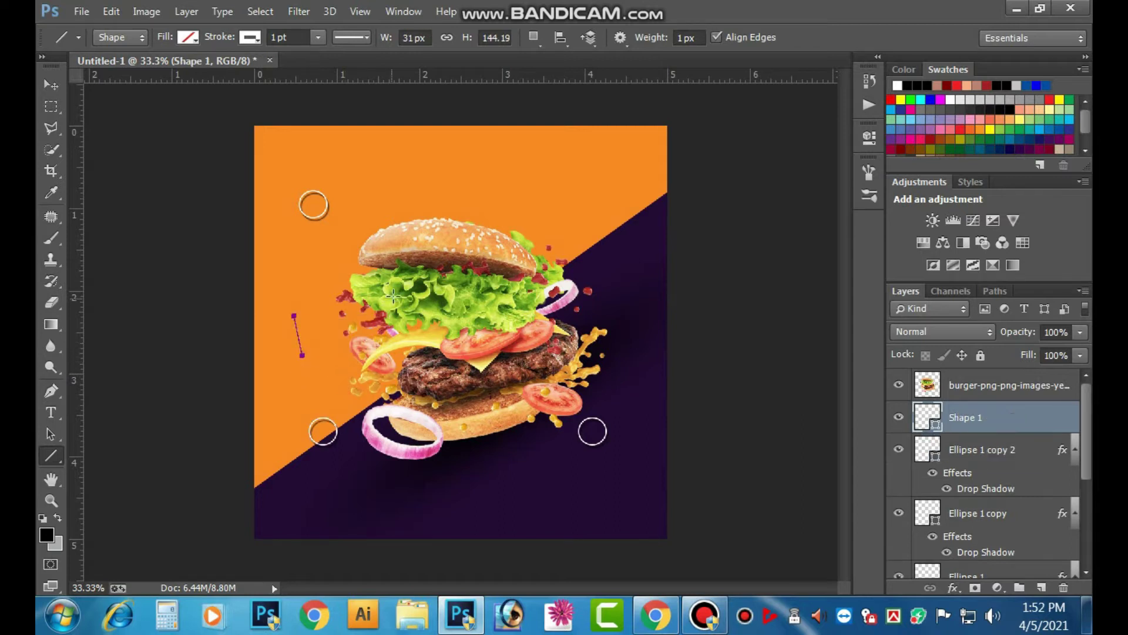
pyautogui.click(247, 39)
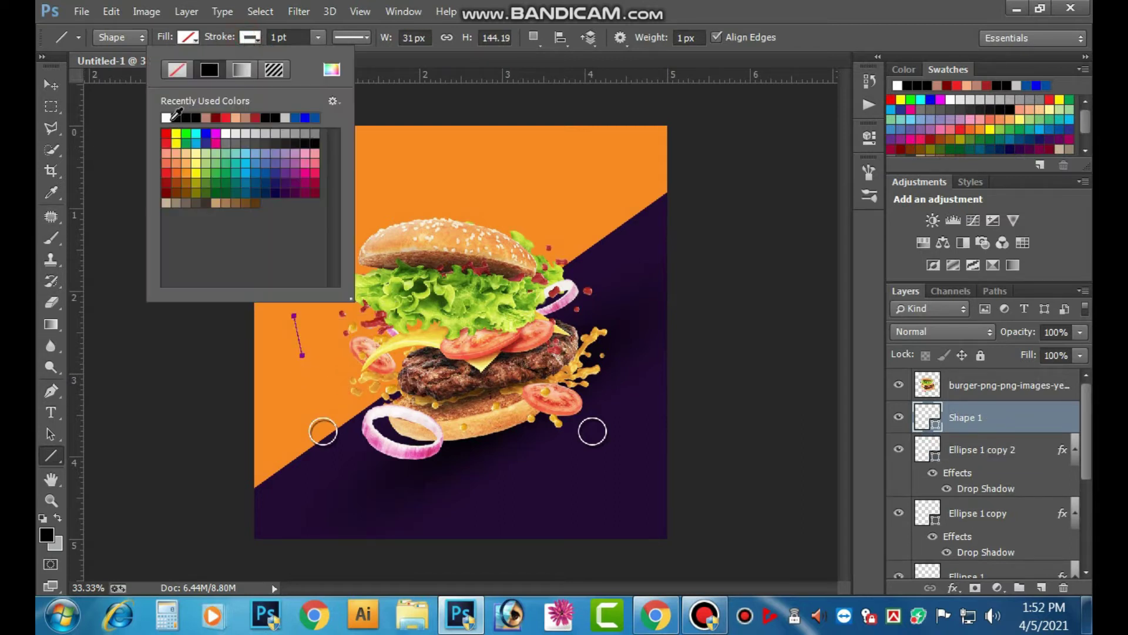
pyautogui.click(167, 117)
pyautogui.click(50, 86)
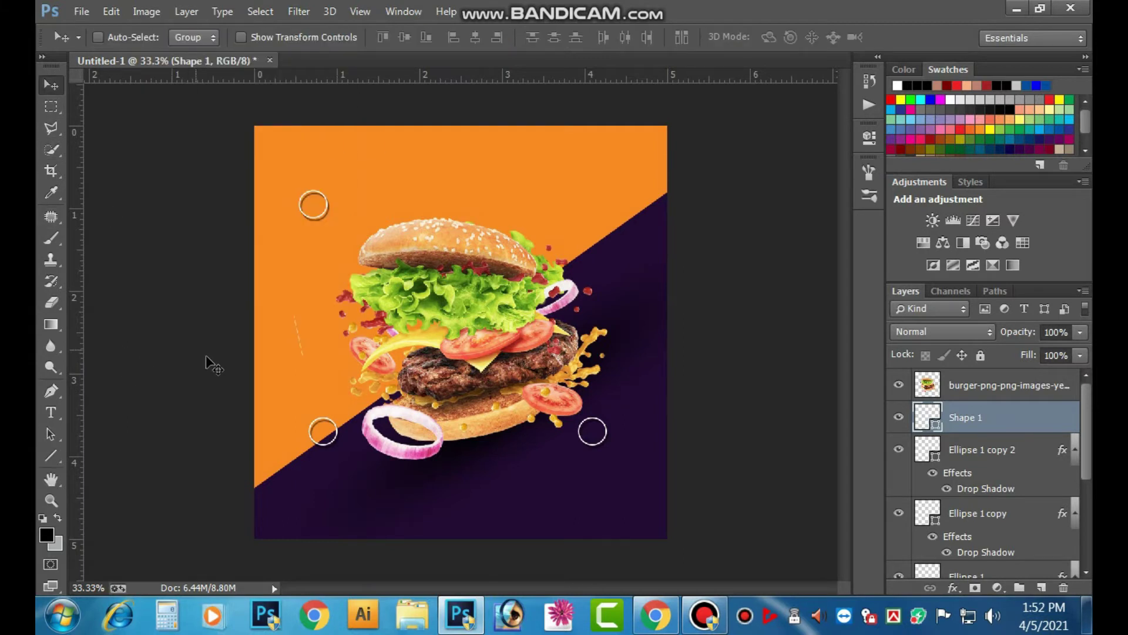
pyautogui.scroll(2, 305, 349)
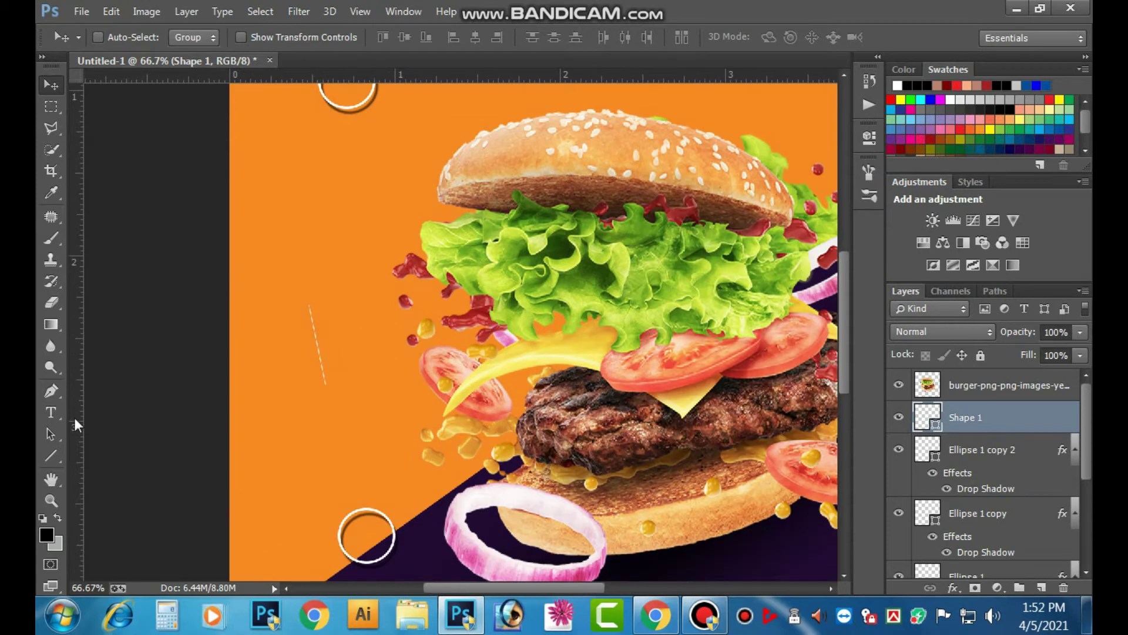
pyautogui.moveTo(320, 351); pyautogui.dragTo(339, 365)
# - Set the line's stroke width to 4.28 pt
pyautogui.click(51, 455)
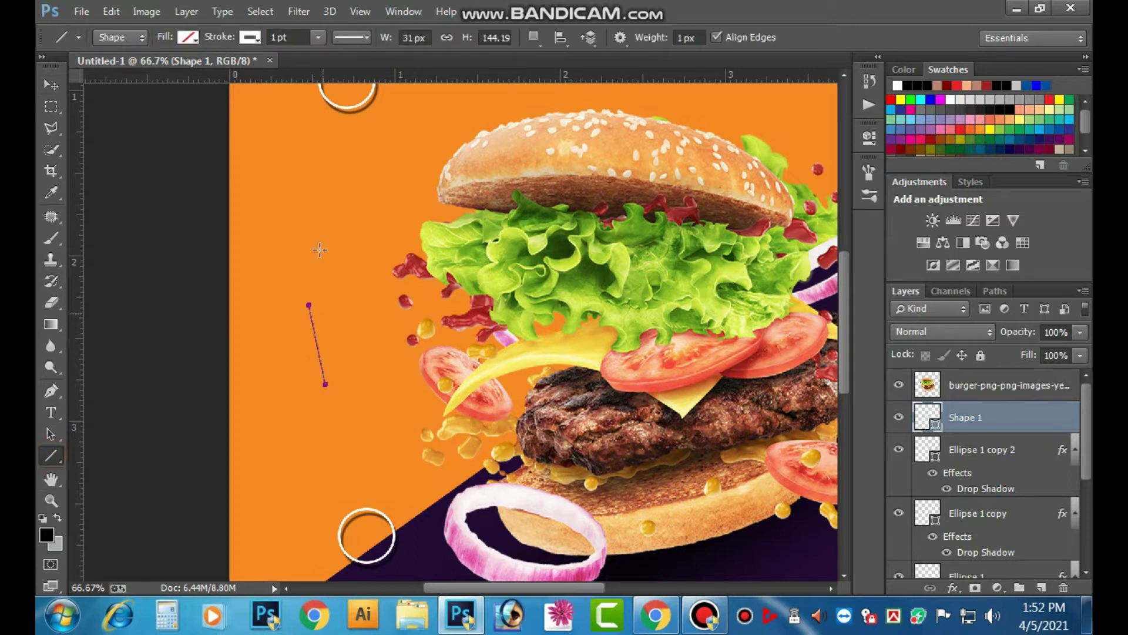
pyautogui.moveTo(293, 37); pyautogui.dragTo(216, 63)
pyautogui.write('2')
pyautogui.press('Return')
pyautogui.click(319, 34)
pyautogui.click(322, 55)
pyautogui.click(51, 85)
pyautogui.hotkey('ctrl', '-')
pyautogui.hotkey('ctrl', '-')
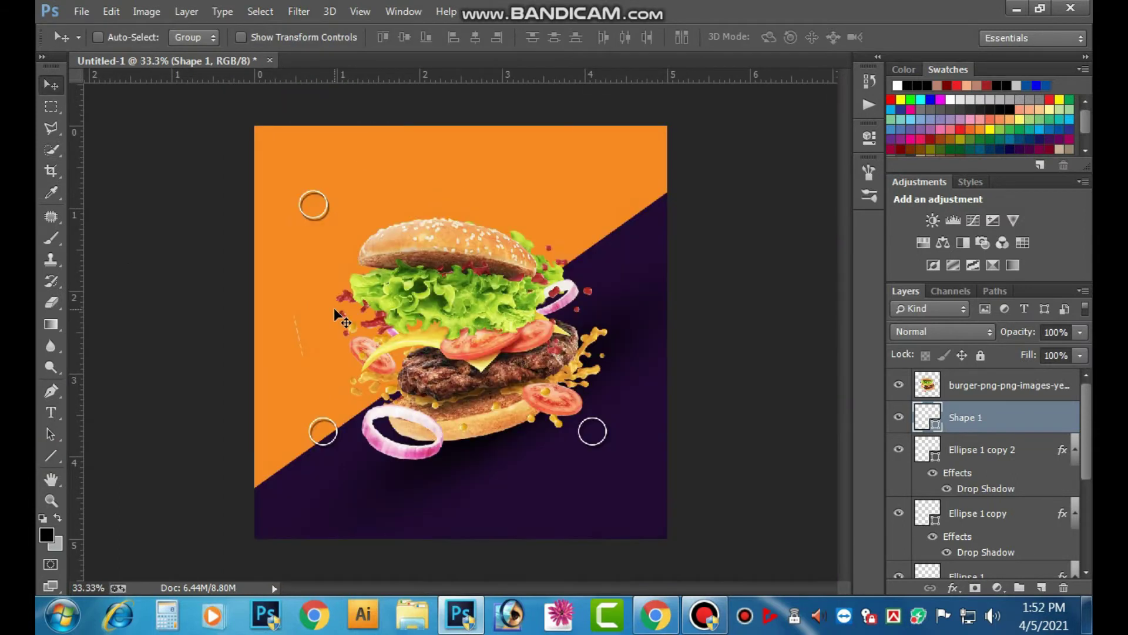
# - Thicken the line's stroke to 35.56 pt and switch it to the dashed style
pyautogui.click(51, 455)
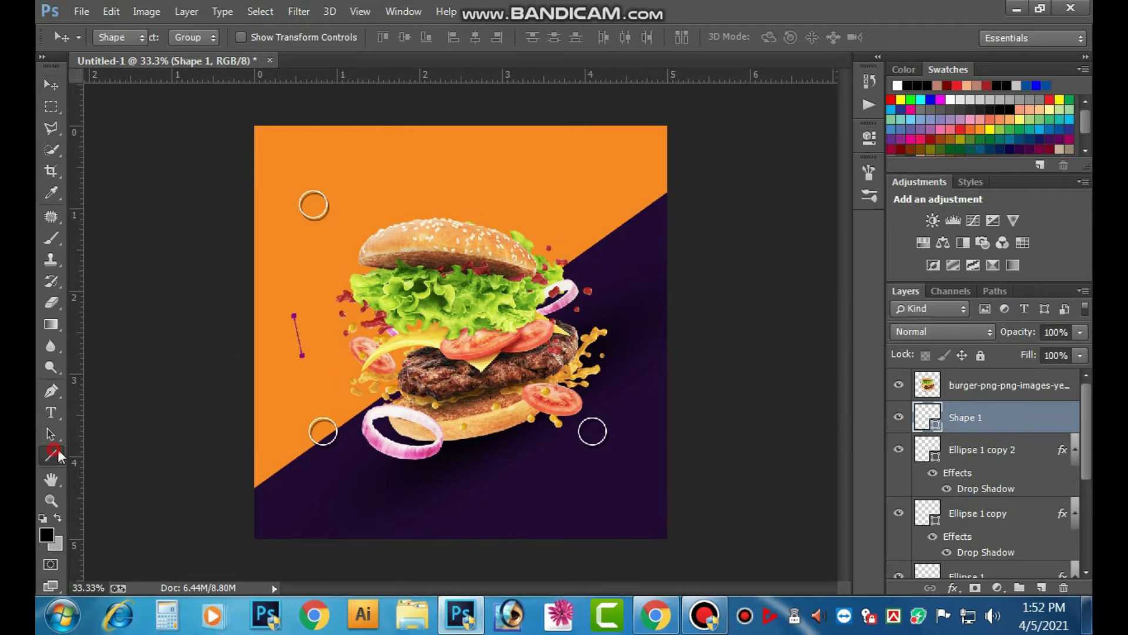
pyautogui.click(318, 37)
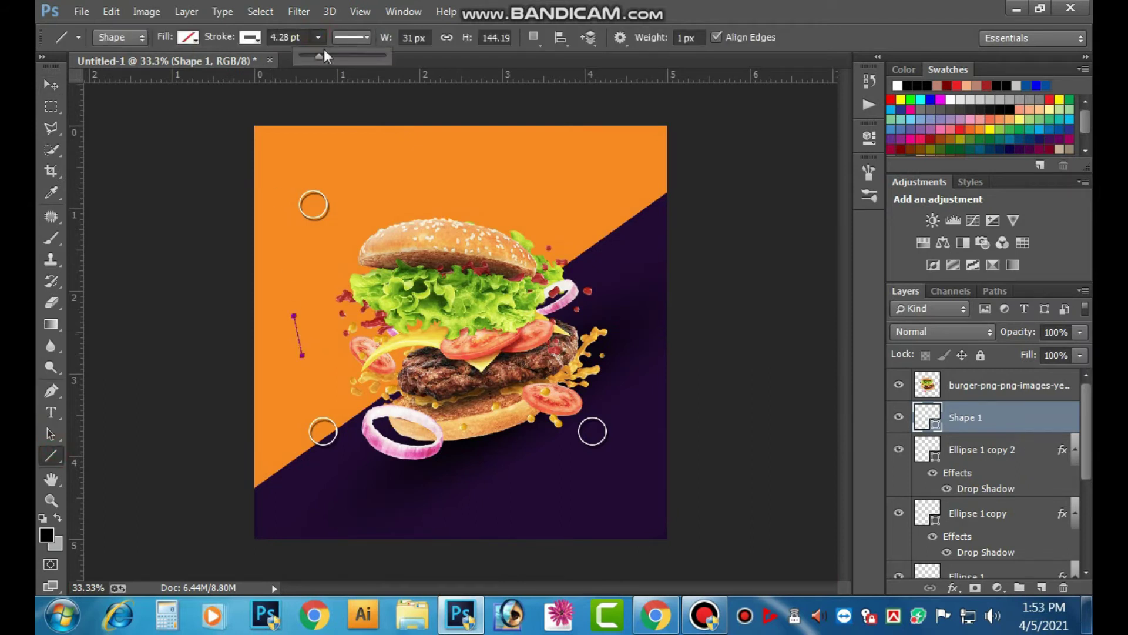
pyautogui.click(322, 55)
pyautogui.write('5')
pyautogui.press('Return')
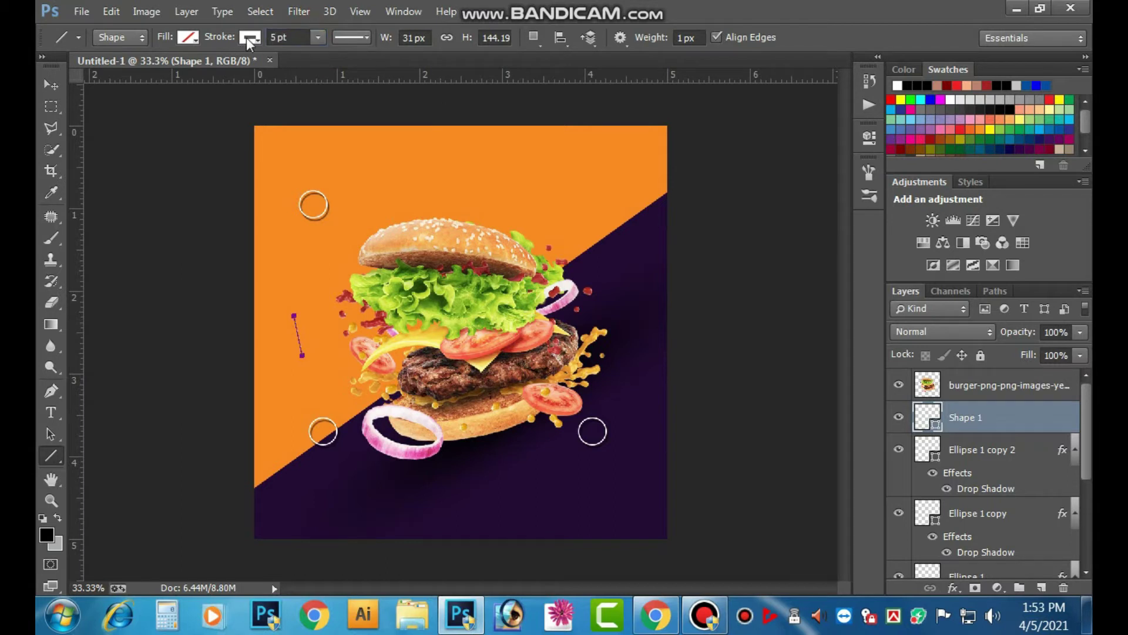
pyautogui.click(247, 39)
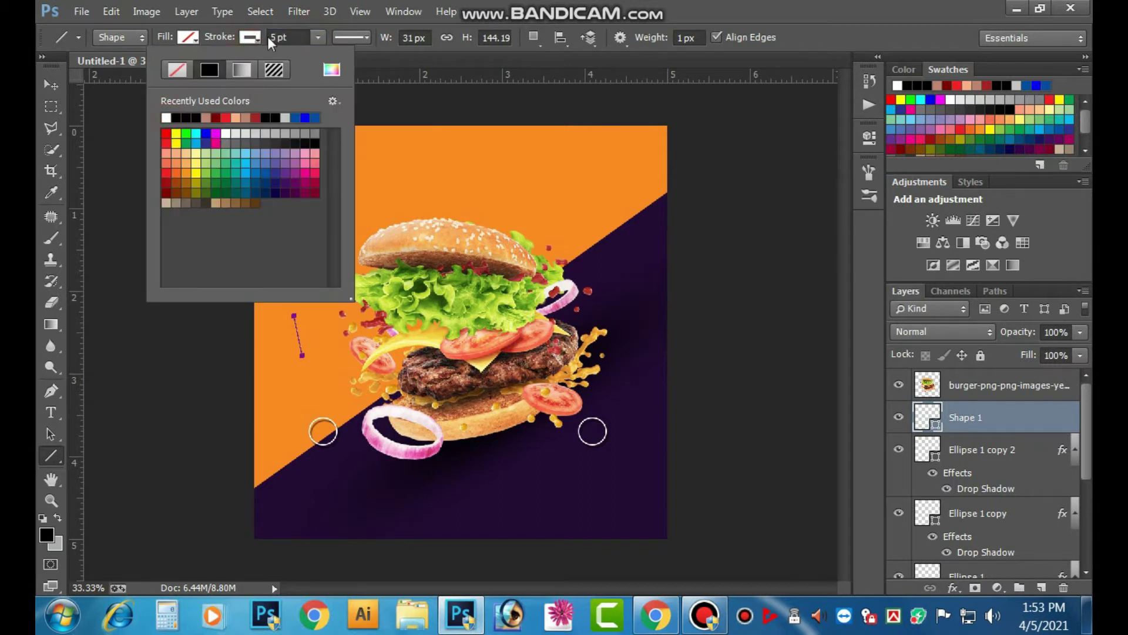
pyautogui.click(317, 37)
pyautogui.click(341, 52)
pyautogui.moveTo(340, 52); pyautogui.dragTo(362, 53)
pyautogui.click(361, 39)
pyautogui.click(361, 39)
pyautogui.click(361, 39)
pyautogui.click(367, 108)
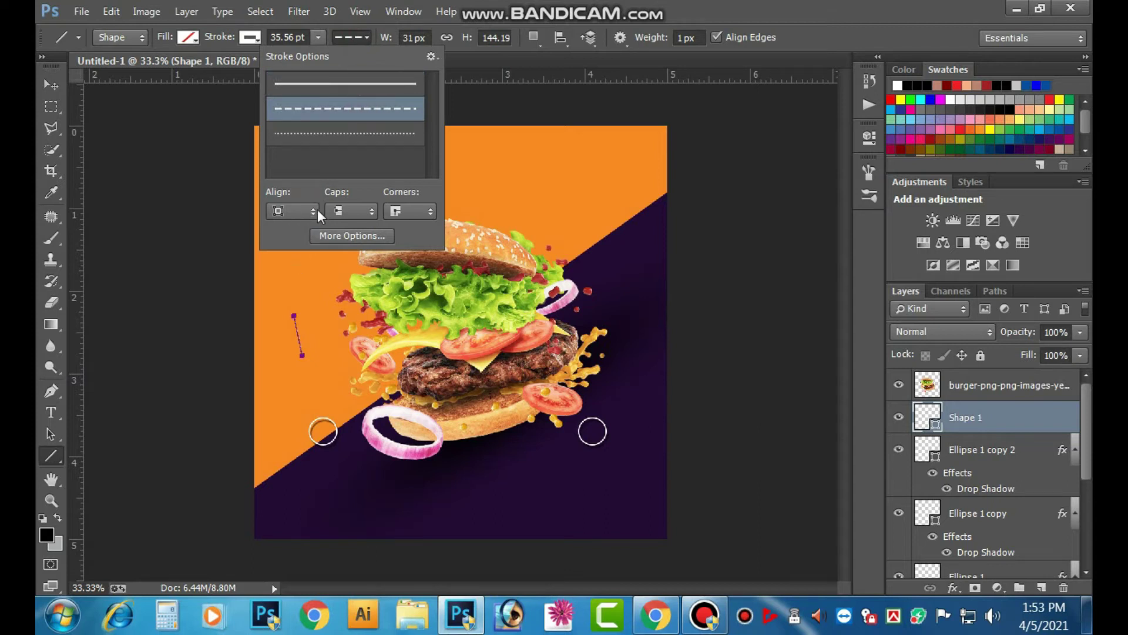
# - Alt-drag copies of the dashed line upward and to the upper right, undoing an extra copy
pyautogui.click(52, 85)
pyautogui.click(134, 255)
pyautogui.scroll(1, 339, 335)
pyautogui.scroll(2, 339, 335)
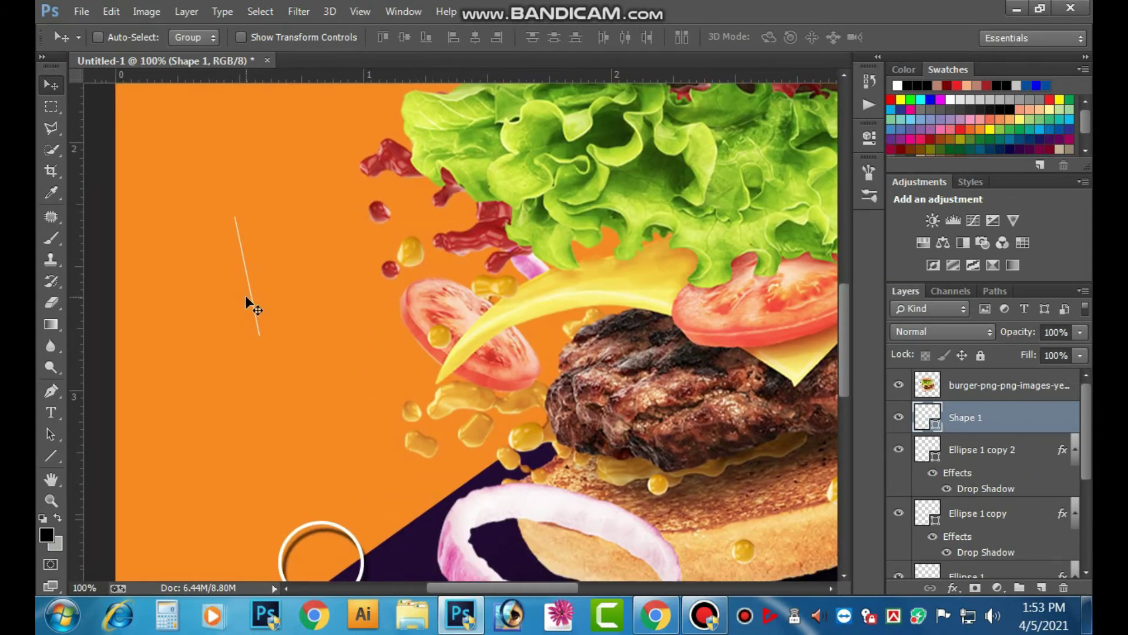
pyautogui.scroll(-3, 245, 295)
pyautogui.moveTo(300, 342); pyautogui.dragTo(323, 266)
pyautogui.moveTo(301, 333)
pyautogui.mouseDown()
pyautogui.moveTo(337, 273)
pyautogui.moveTo(287, 273)
pyautogui.moveTo(324, 282)
pyautogui.moveTo(614, 244)
pyautogui.mouseUp()
pyautogui.hotkey('ctrl', 'z')
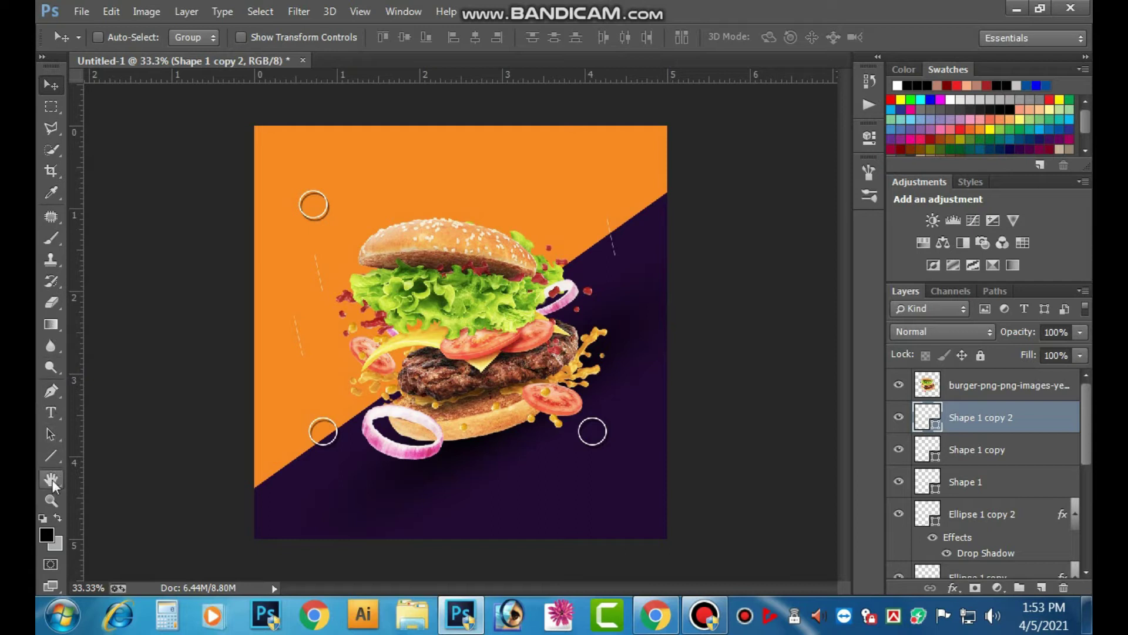
# - Draw a small pentagon in the upper right and clear its stroke colour
pyautogui.click(52, 454)
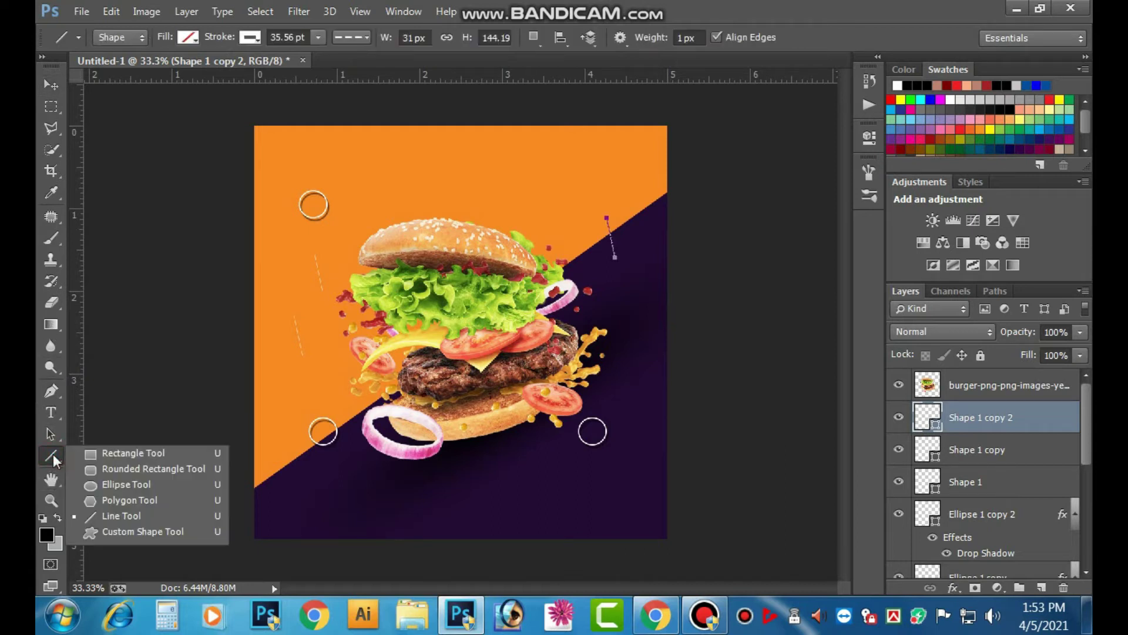
pyautogui.click(131, 500)
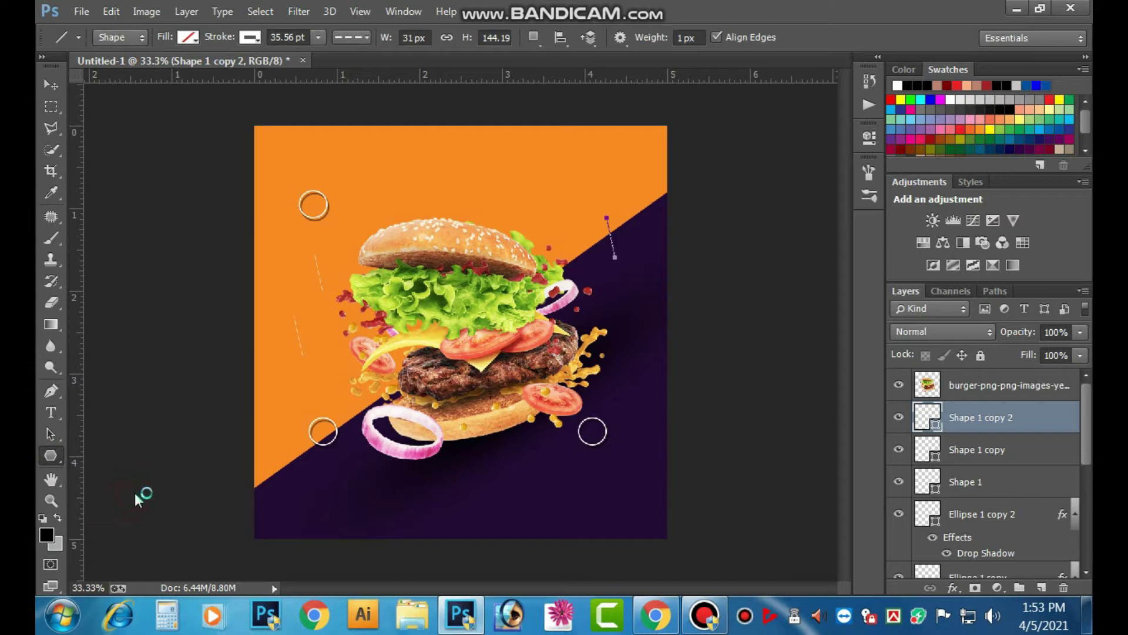
pyautogui.moveTo(567, 178)
pyautogui.mouseDown()
pyautogui.moveTo(596, 190)
pyautogui.moveTo(582, 183)
pyautogui.mouseUp()
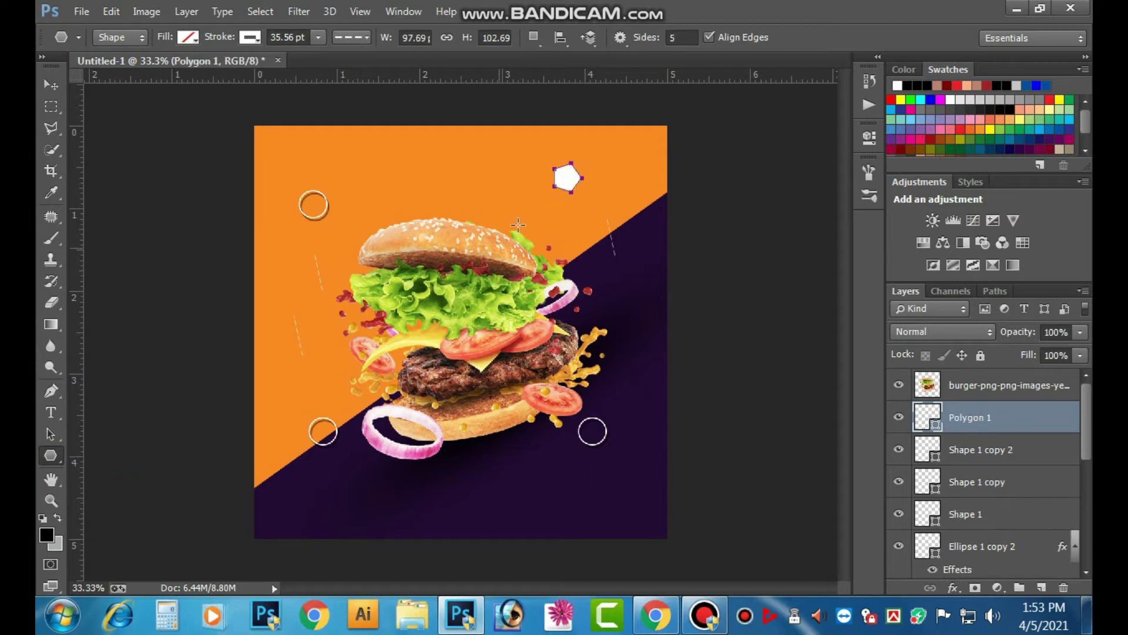
pyautogui.click(251, 39)
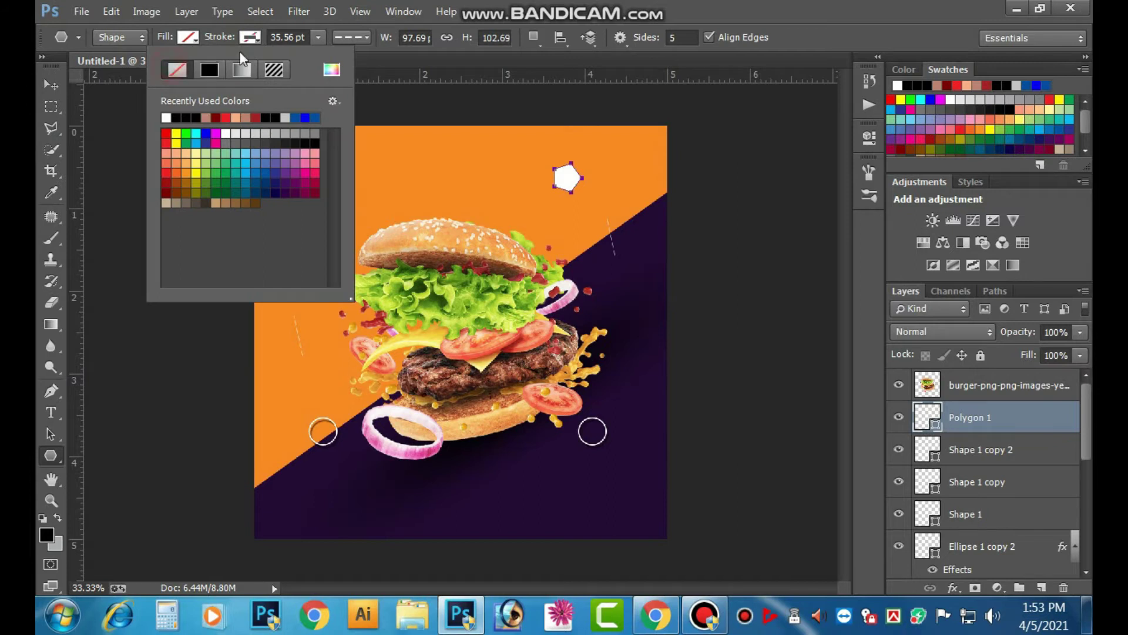
pyautogui.click(177, 70)
# - Give the pentagon a solid 1 pt outline
pyautogui.click(319, 38)
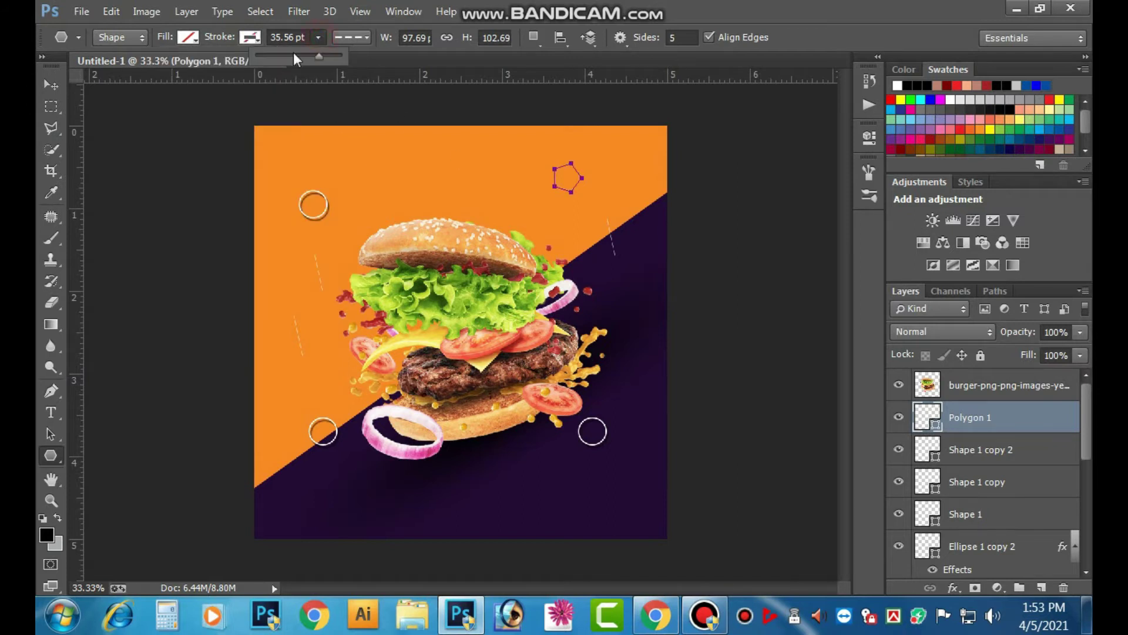
pyautogui.moveTo(306, 38); pyautogui.dragTo(127, 77)
pyautogui.write('2')
pyautogui.press('Return')
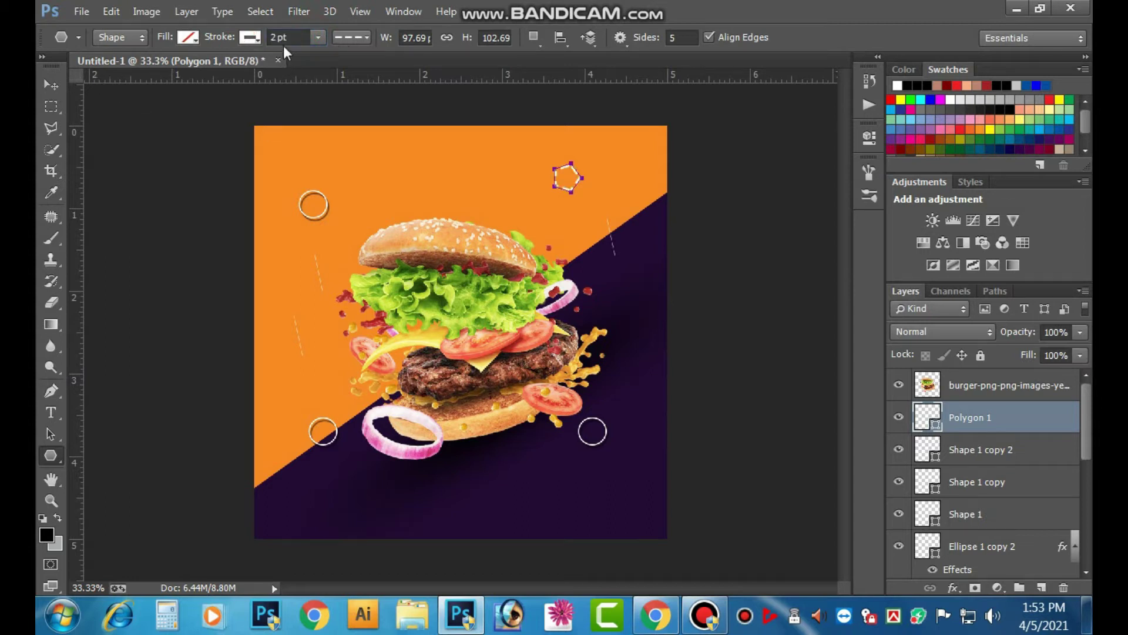
pyautogui.write('1')
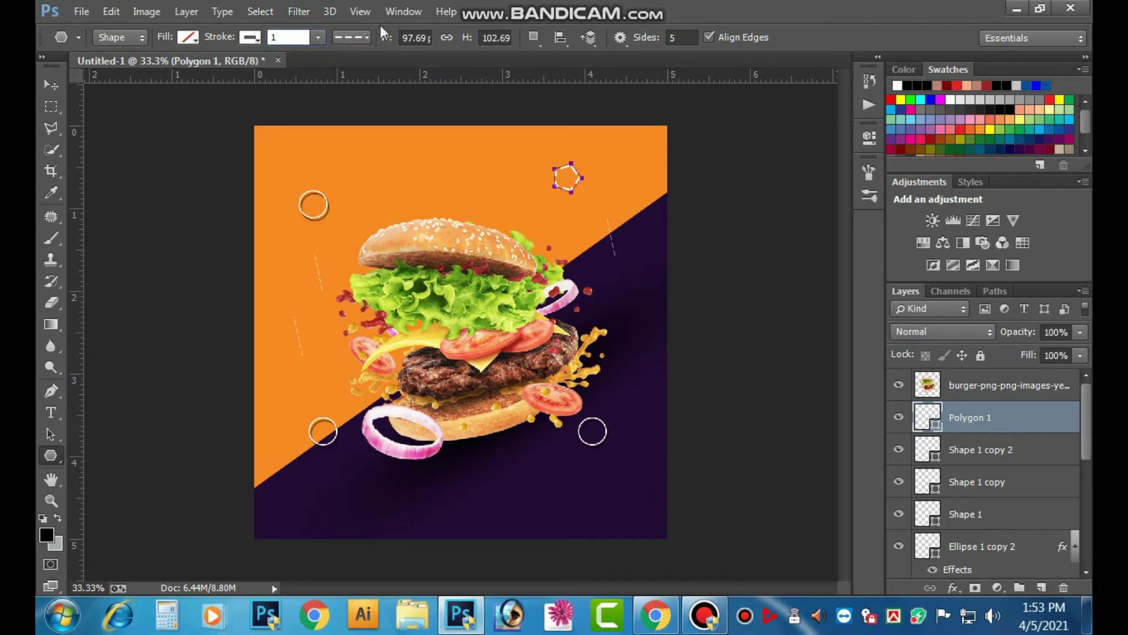
pyautogui.click(351, 37)
pyautogui.click(346, 84)
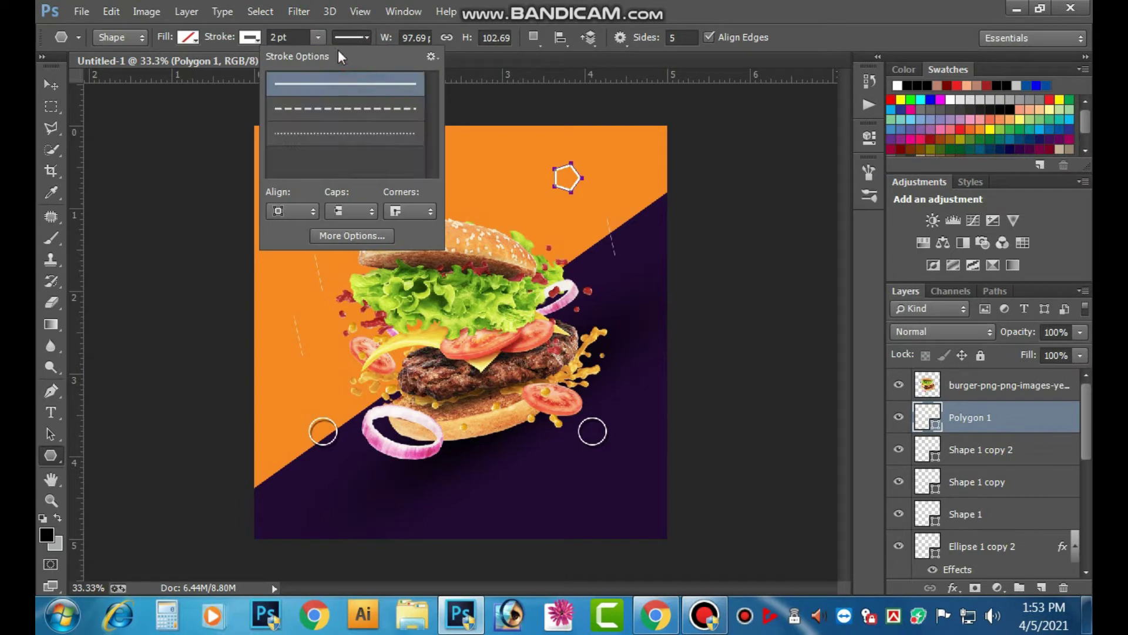
pyautogui.click(295, 37)
pyautogui.write('1')
pyautogui.press('Return')
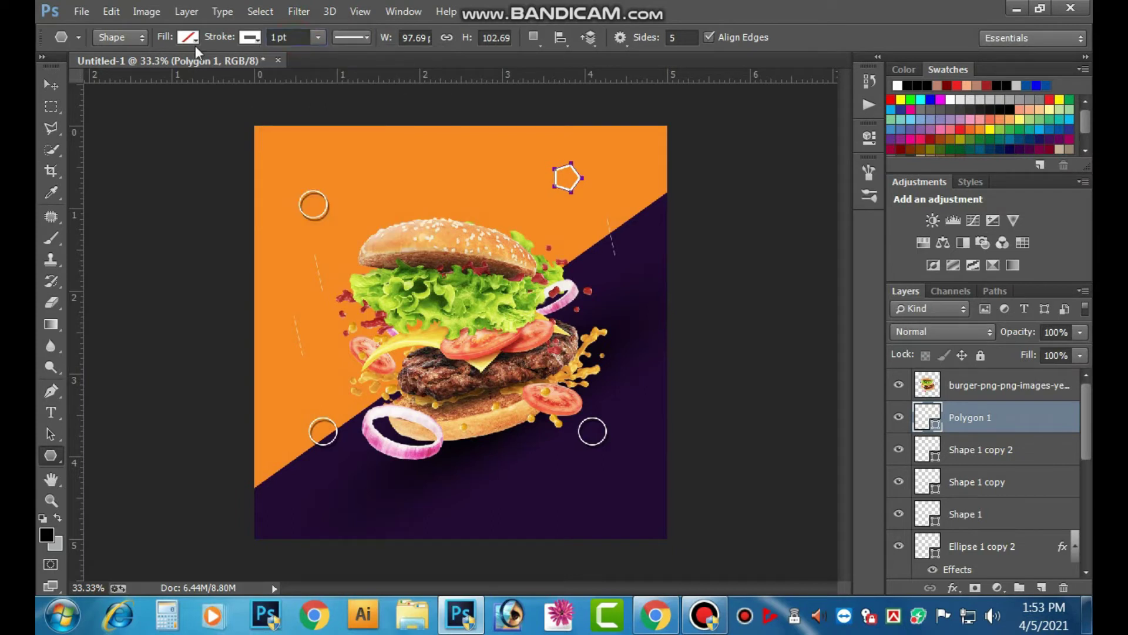
pyautogui.click(50, 85)
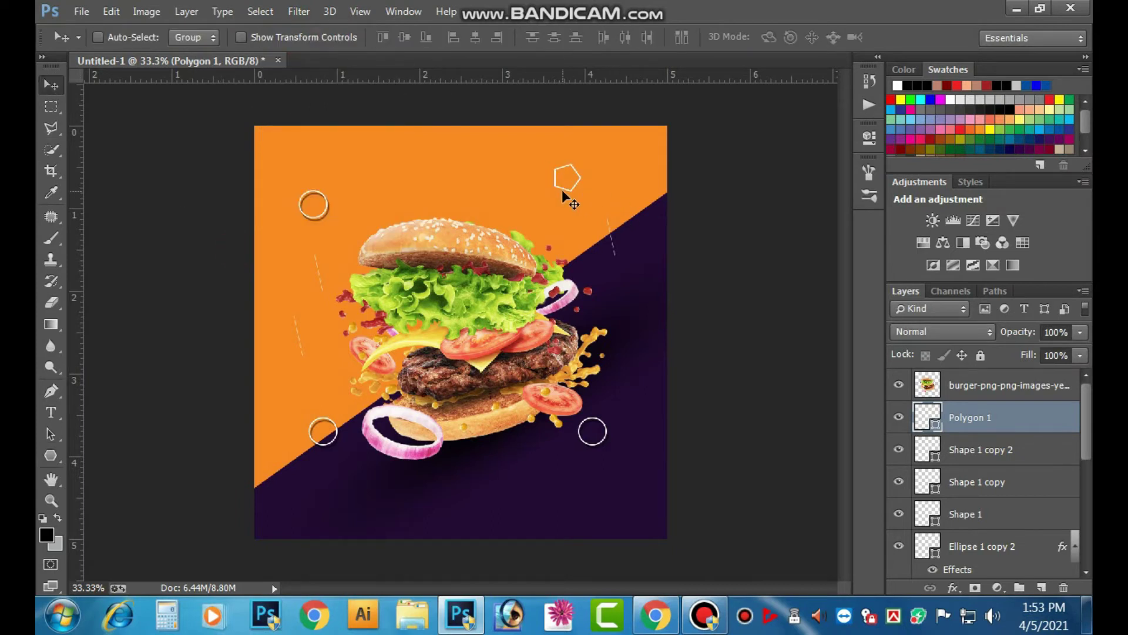
# - Add a drop shadow to the pentagon and Alt-drag a copy down toward the diagonal edge
pyautogui.click(952, 588)
pyautogui.click(868, 573)
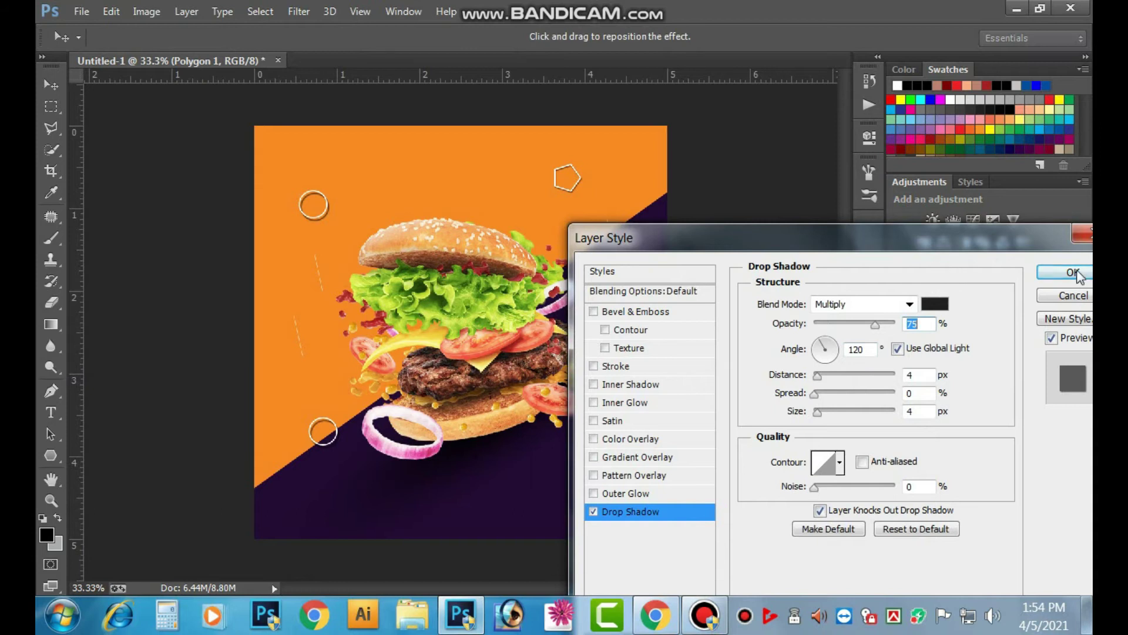
pyautogui.click(1078, 271)
pyautogui.moveTo(573, 188); pyautogui.dragTo(262, 535)
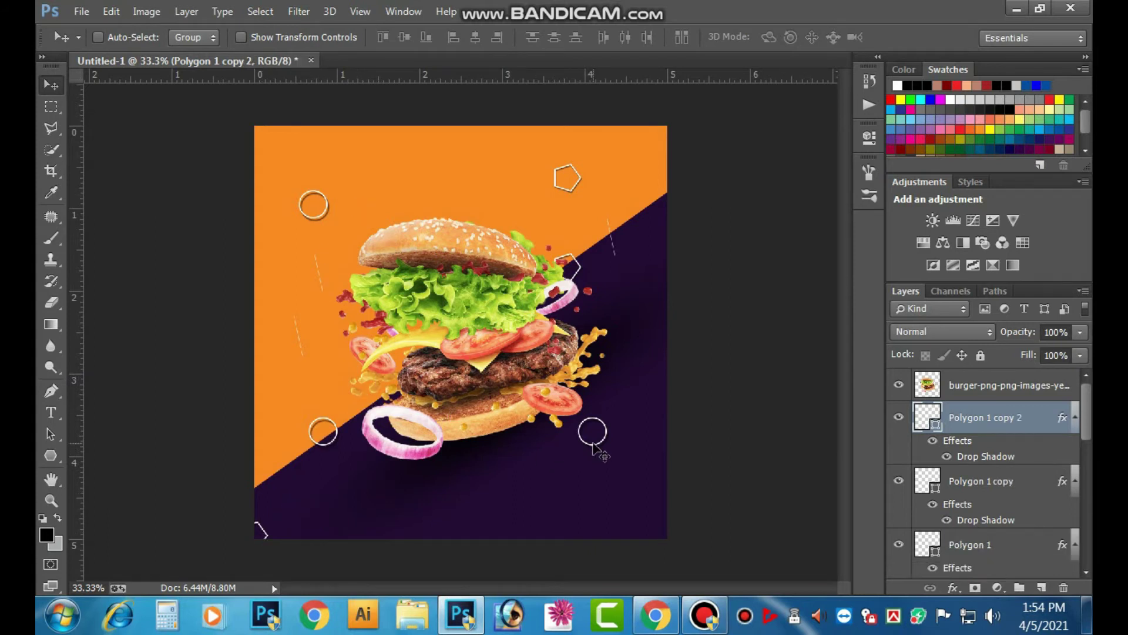
pyautogui.moveTo(600, 447); pyautogui.dragTo(631, 466)
pyautogui.hotkey('ctrl', 'z')
# - Test-move the purple Rectangle 2 and undo, then select the orange Rectangle 1 layer
pyautogui.rightClick(603, 442)
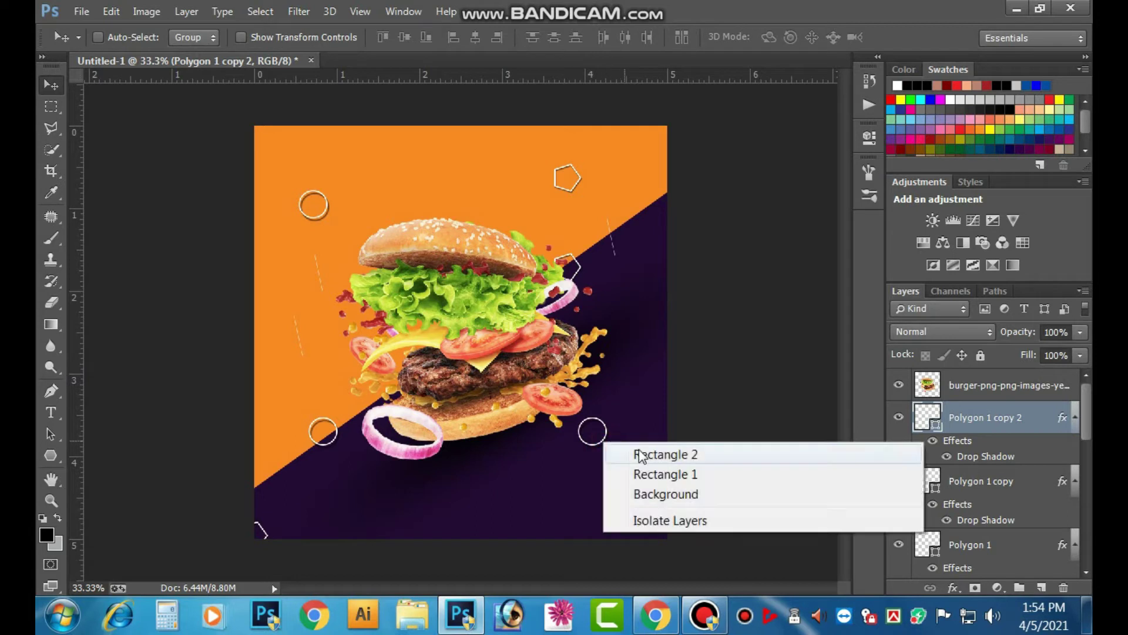
pyautogui.click(634, 453)
pyautogui.moveTo(595, 450); pyautogui.dragTo(635, 530)
pyautogui.hotkey('ctrl', 'z')
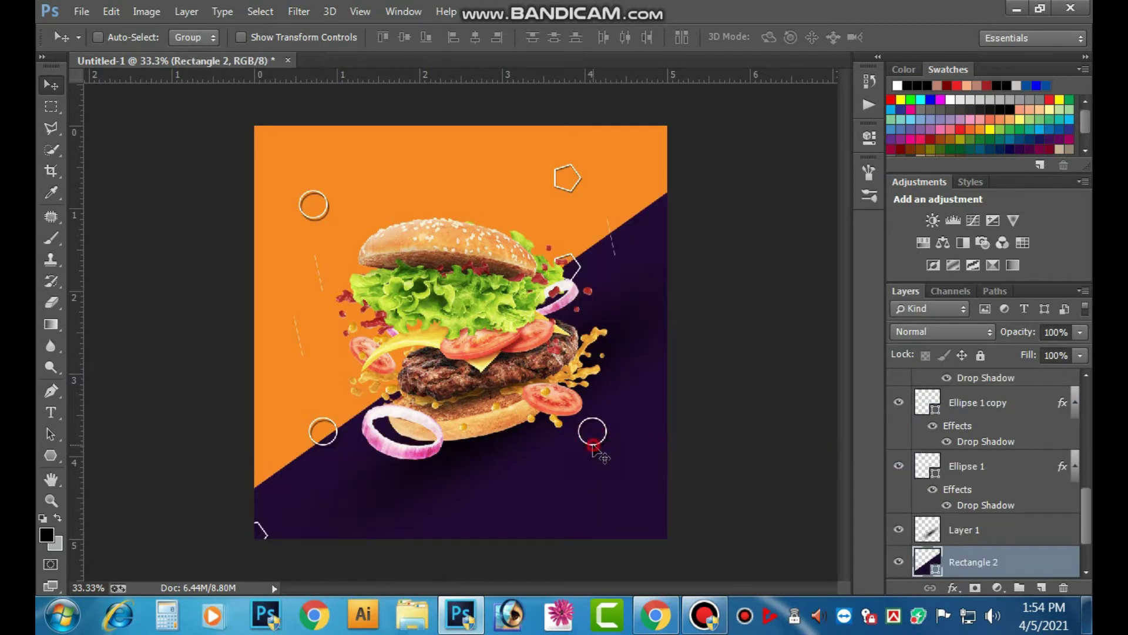
pyautogui.rightClick(587, 440)
pyautogui.click(624, 476)
pyautogui.moveTo(593, 446); pyautogui.dragTo(748, 326)
pyautogui.hotkey('ctrl', 'z')
pyautogui.rightClick(592, 440)
pyautogui.click(666, 493)
# - Zoom in on the lower-right circle and select the Ellipse 1 copy layer
pyautogui.moveTo(544, 466); pyautogui.dragTo(625, 416)
pyautogui.click(927, 387)
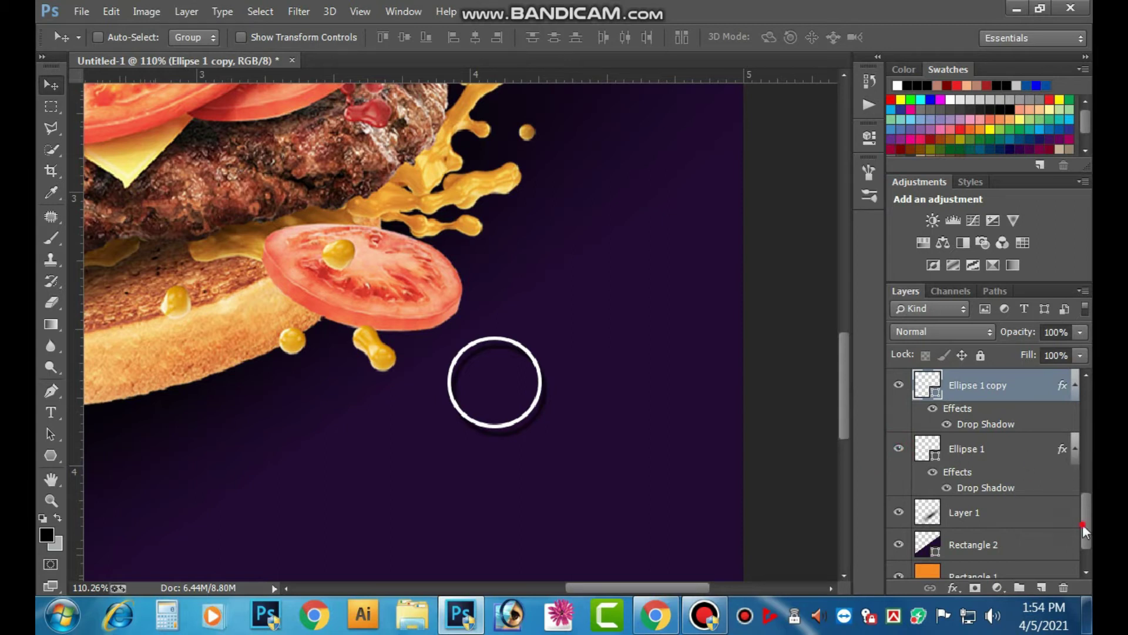
pyautogui.scroll(-1, 1084, 532)
pyautogui.scroll(-5, 496, 320)
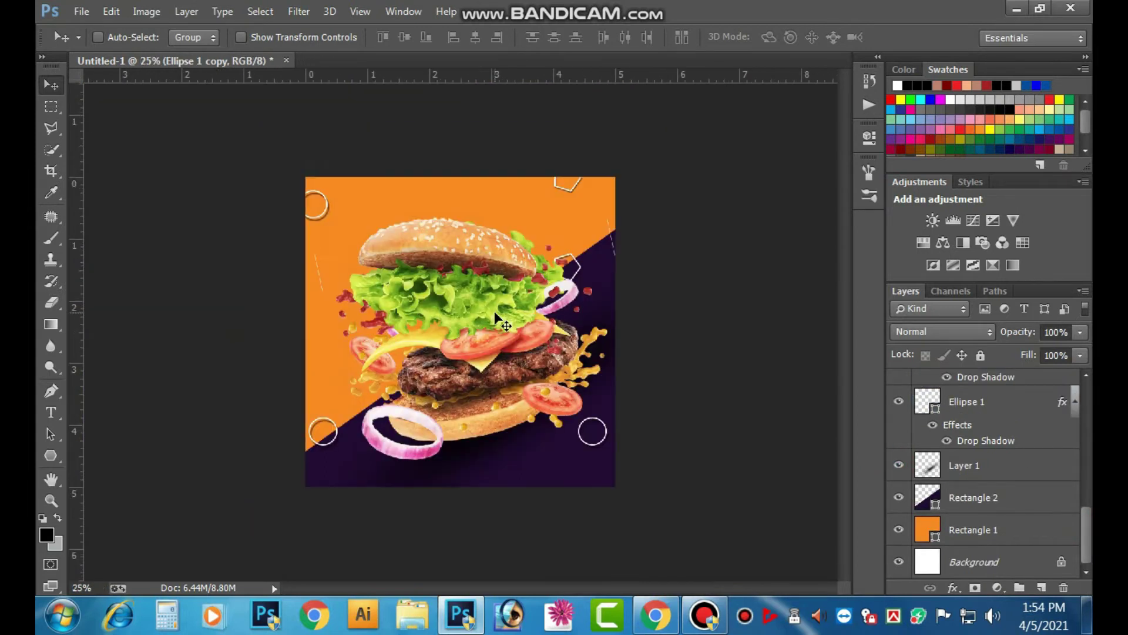
pyautogui.scroll(1, 492, 313)
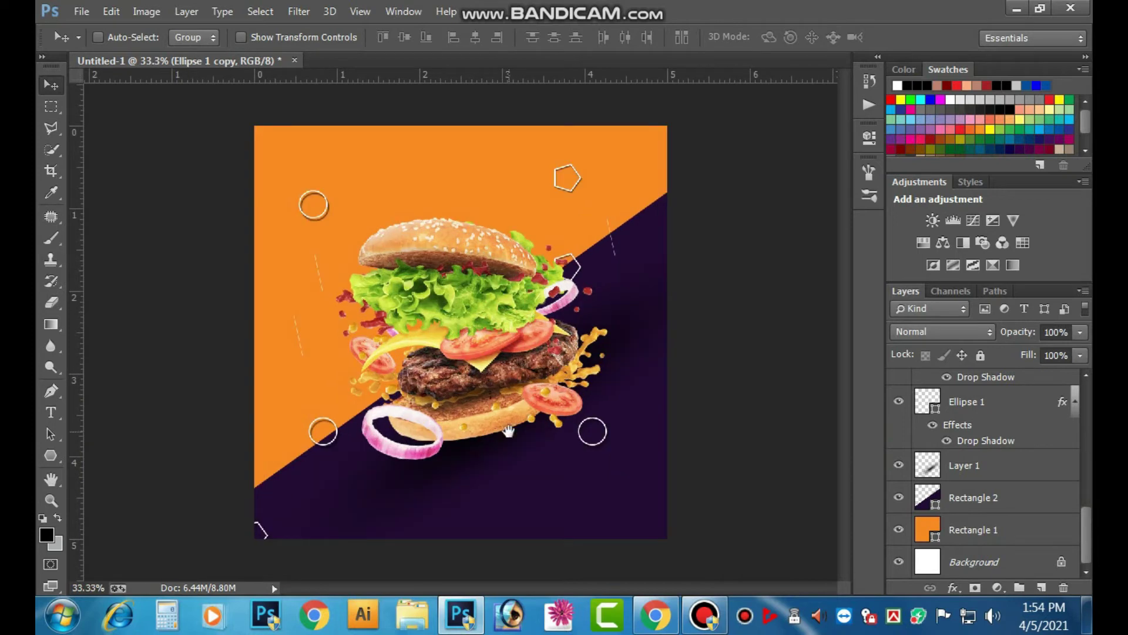
# - Type the word 'BURGER' above the burger
pyautogui.click(62, 410)
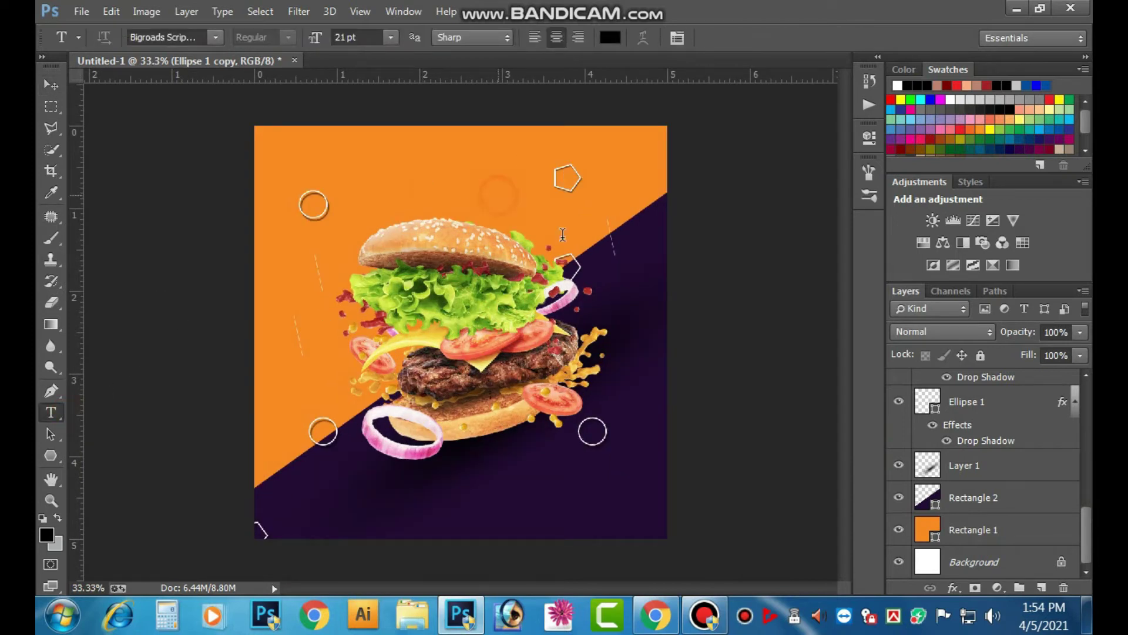
pyautogui.click(562, 235)
pyautogui.write('BU')
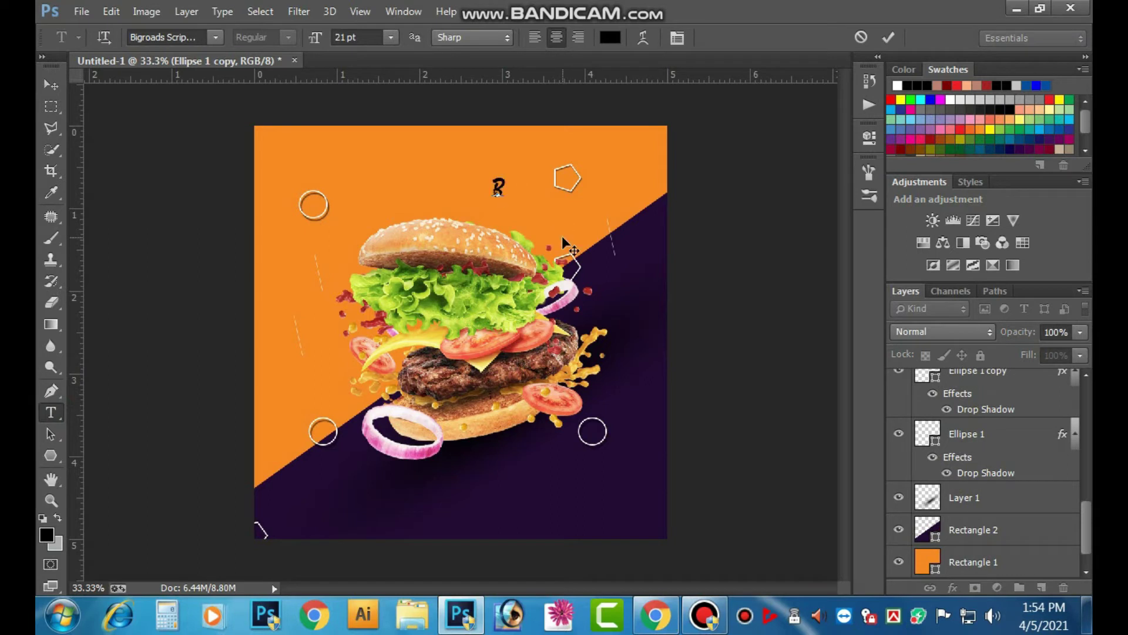
pyautogui.press('BackSpace')
pyautogui.press('BackSpace')
pyautogui.write('R')
pyautogui.hotkey('ctrl', 'z')
pyautogui.write('RGER')
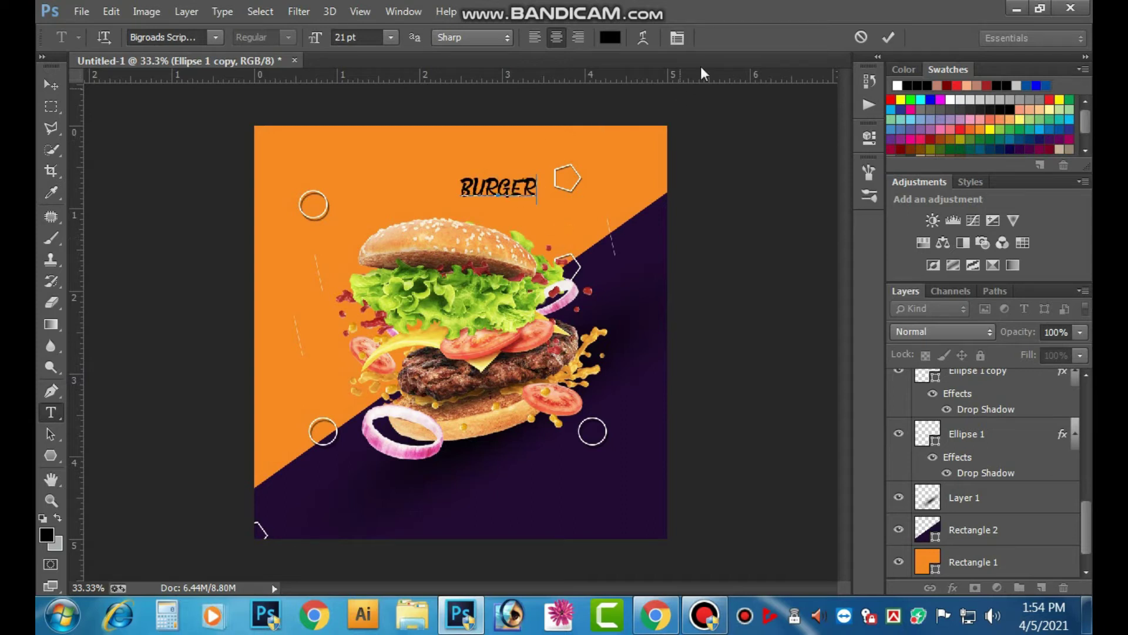
pyautogui.click(51, 84)
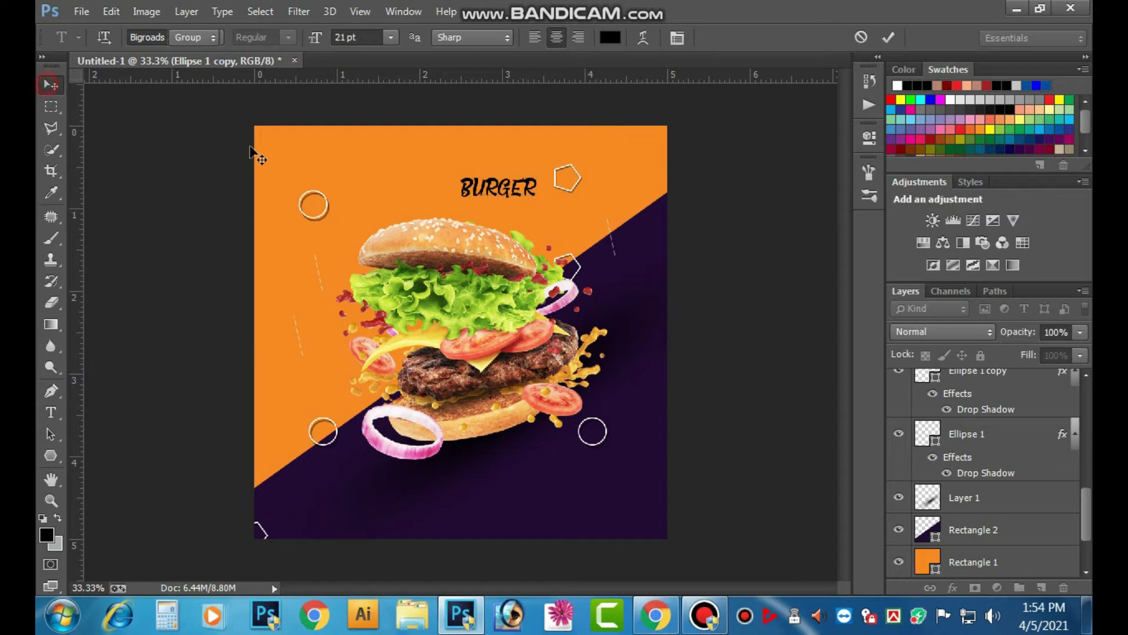
# - Scale the BURGER title up with Ctrl+T and centre it near the top
pyautogui.keyDown('ctrl'); pyautogui.click(524, 190); pyautogui.keyUp('ctrl')
pyautogui.keyDown('ctrl'); pyautogui.click(487, 189); pyautogui.keyUp('ctrl')
pyautogui.moveTo(493, 191); pyautogui.dragTo(507, 400)
pyautogui.hotkey('ctrl', 't')
pyautogui.moveTo(605, 355); pyautogui.dragTo(704, 335)
pyautogui.moveTo(517, 399); pyautogui.dragTo(492, 406)
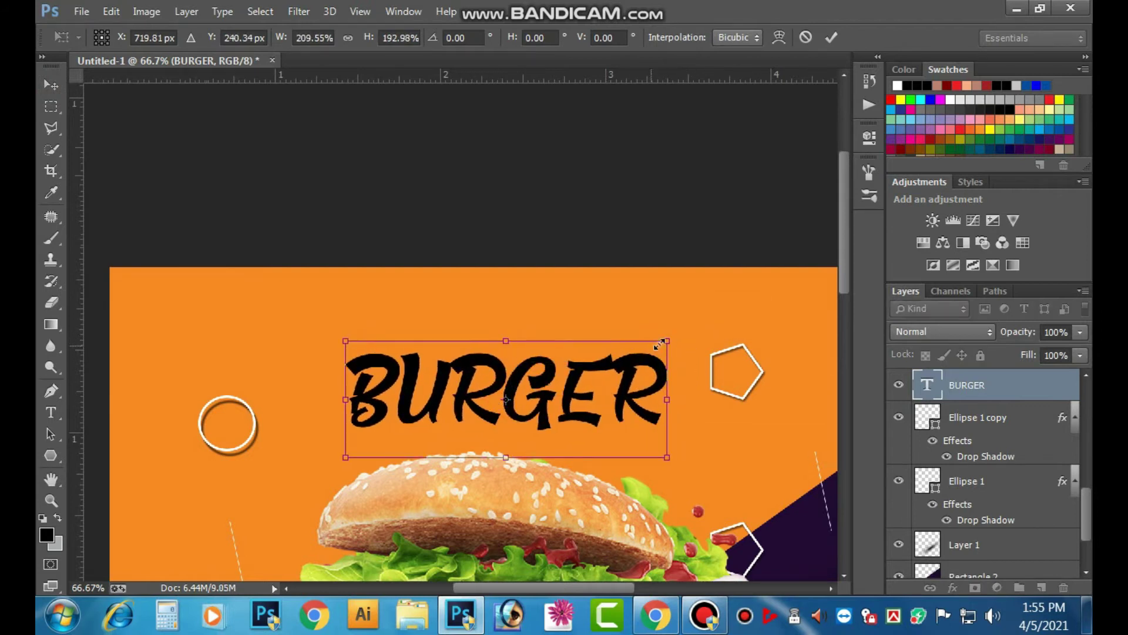
pyautogui.moveTo(664, 341); pyautogui.dragTo(701, 327)
pyautogui.moveTo(579, 397); pyautogui.dragTo(570, 397)
pyautogui.moveTo(689, 330); pyautogui.dragTo(680, 333)
pyautogui.click(830, 36)
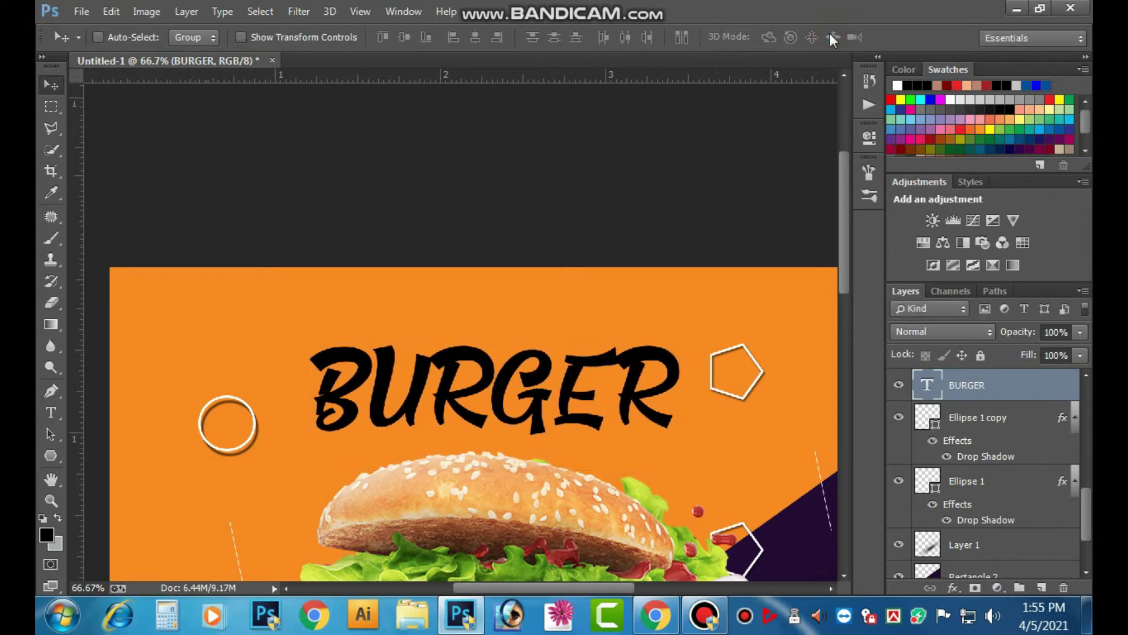
pyautogui.hotkey('ctrl', '-')
pyautogui.hotkey('ctrl', '-')
pyautogui.press('Right')
pyautogui.press('Right')
pyautogui.press('Right')
pyautogui.press('Right')
pyautogui.press('Right')
pyautogui.press('Right')
pyautogui.press('Right')
pyautogui.press('Right')
pyautogui.press('Right')
pyautogui.press('Right')
pyautogui.press('Right')
pyautogui.press('Right')
pyautogui.press('Right')
pyautogui.press('Right')
pyautogui.press('Right')
pyautogui.press('Right')
pyautogui.press('Right')
pyautogui.press('Right')
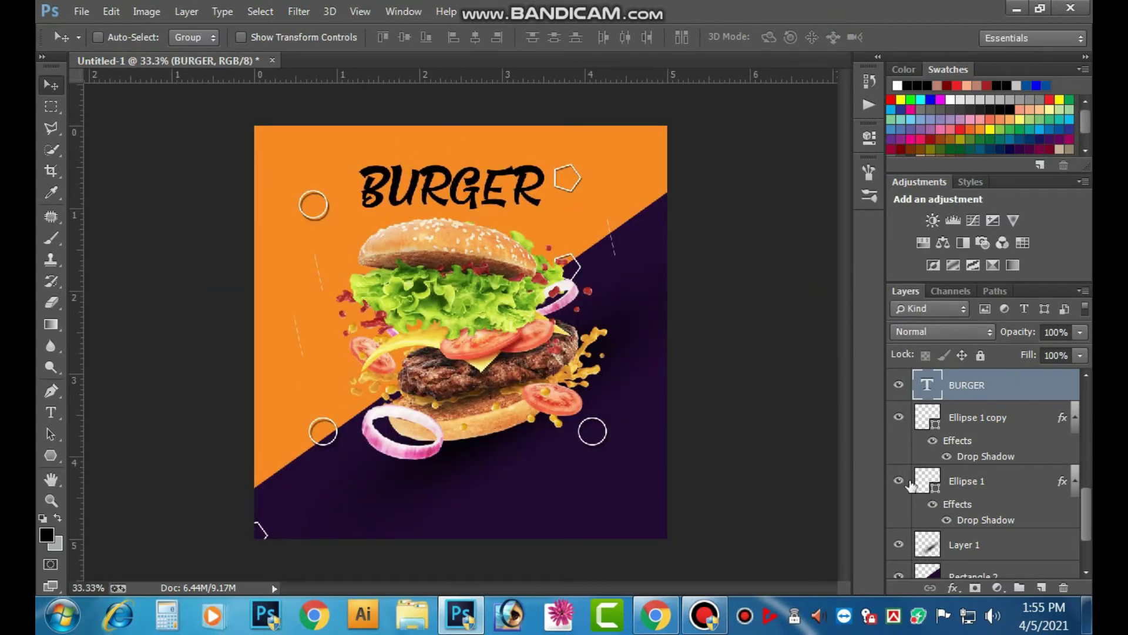
# - Make the BURGER title text white
pyautogui.doubleClick(929, 392)
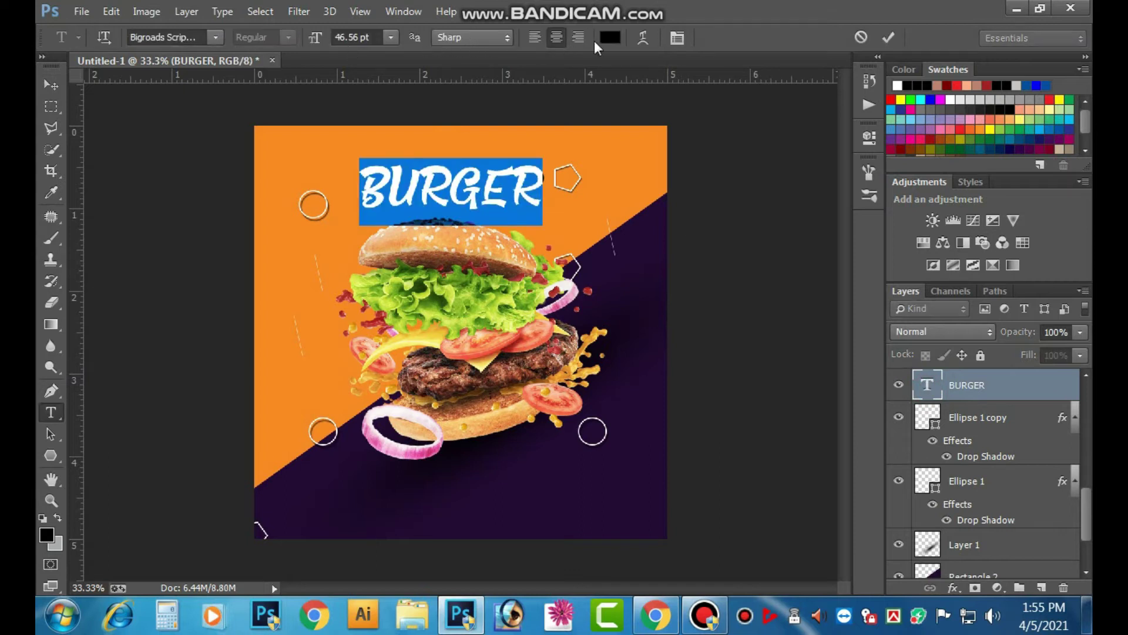
pyautogui.click(605, 37)
pyautogui.click(422, 337)
pyautogui.click(798, 325)
pyautogui.click(52, 85)
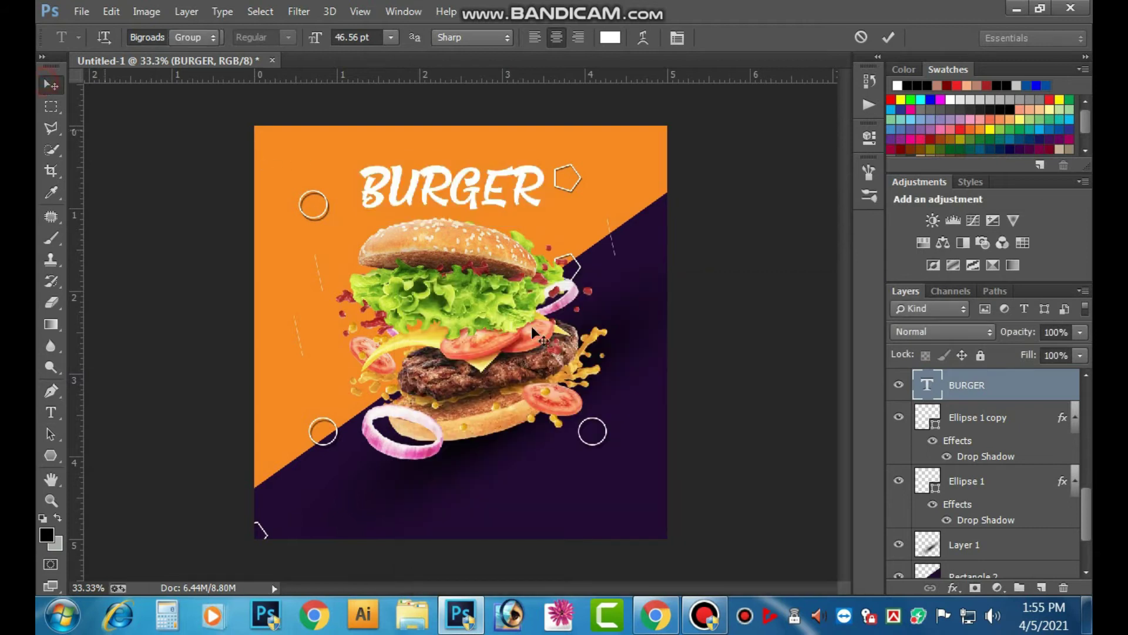
pyautogui.click(953, 587)
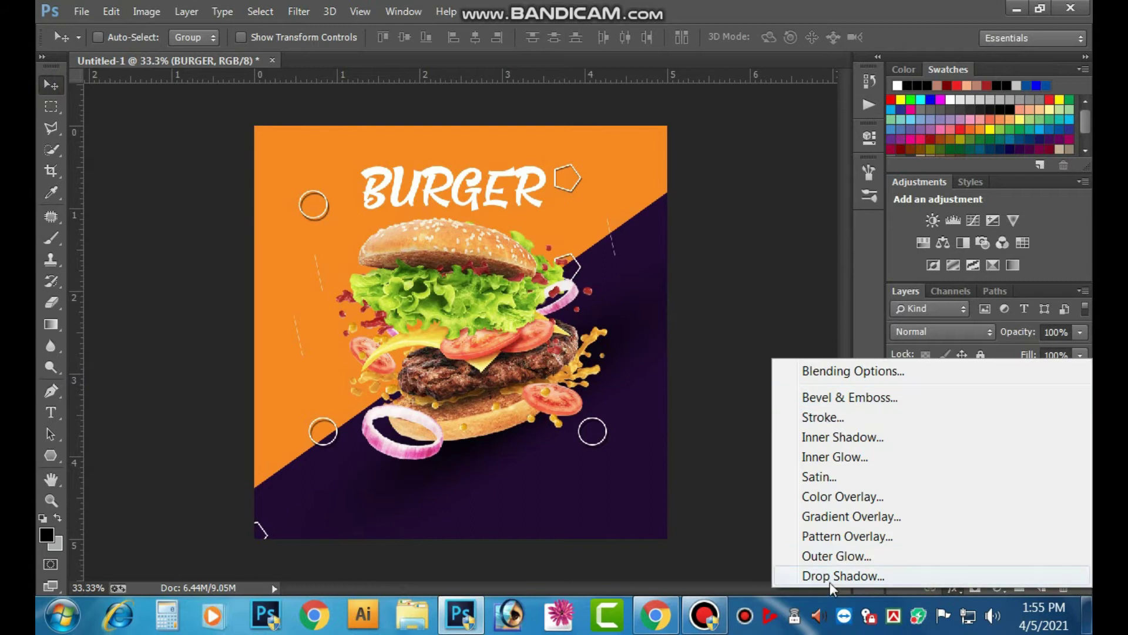
# - Give the BURGER title a drop shadow with 20 px distance and 18% opacity
pyautogui.click(830, 582)
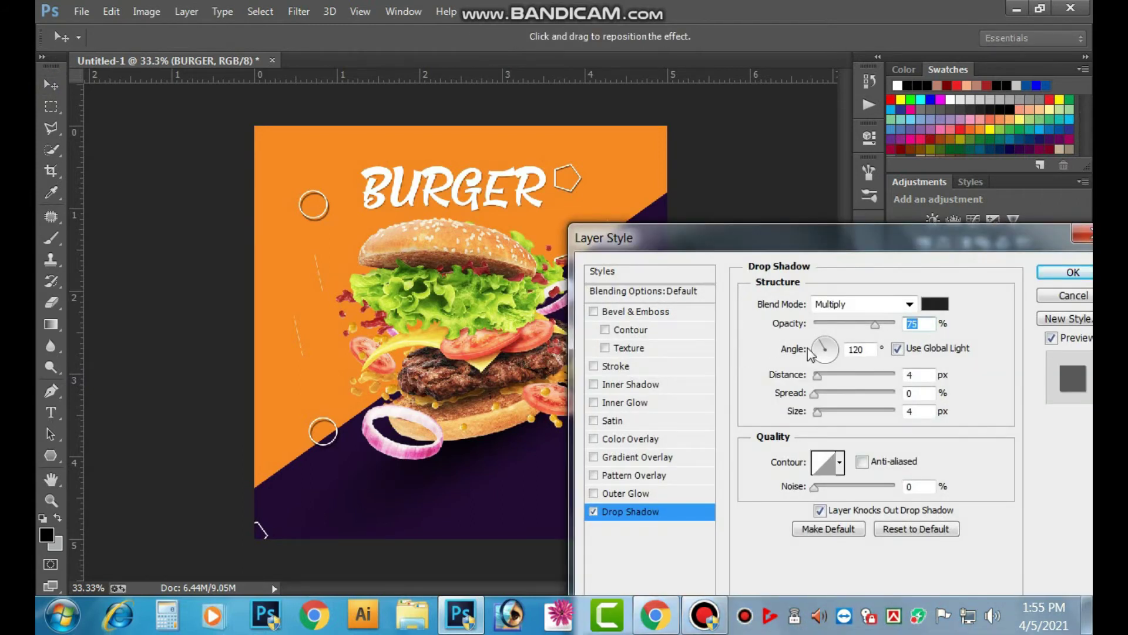
pyautogui.moveTo(817, 375); pyautogui.dragTo(834, 381)
pyautogui.moveTo(877, 330); pyautogui.dragTo(853, 332)
pyautogui.press('Return')
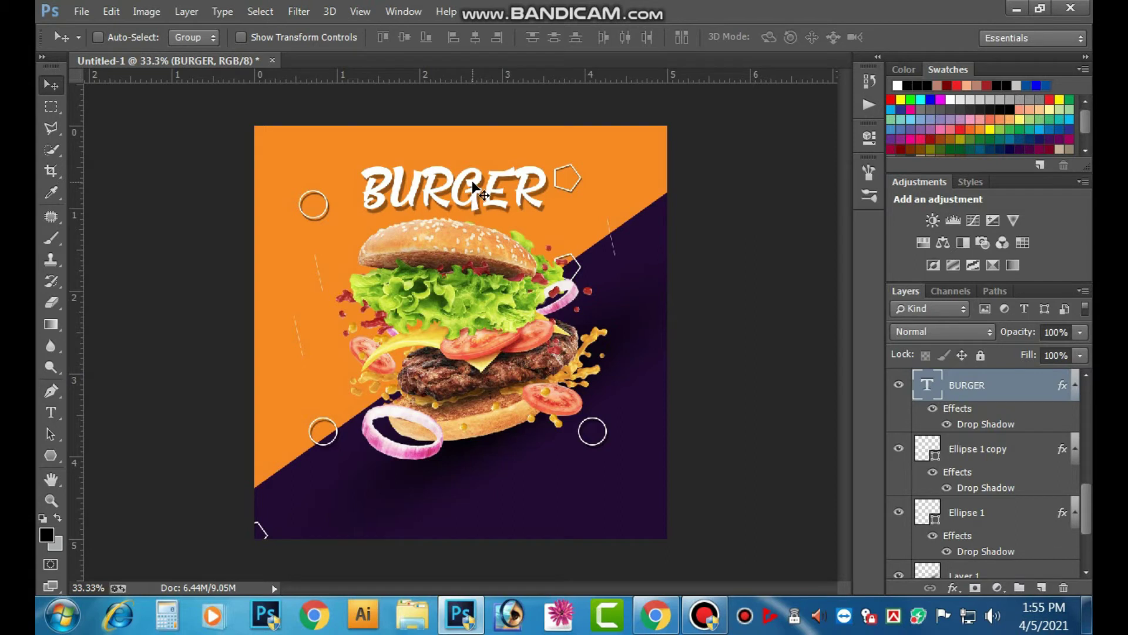
# - Duplicate the title, shrink the copy to about 33%, and place it above the headline's left end
pyautogui.keyDown('ctrl'); pyautogui.click(467, 157); pyautogui.keyUp('ctrl')
pyautogui.keyDown('ctrl'); pyautogui.click(468, 157); pyautogui.keyUp('ctrl')
pyautogui.moveTo(532, 209); pyautogui.dragTo(565, 356)
pyautogui.rightClick(563, 431)
pyautogui.click(588, 444)
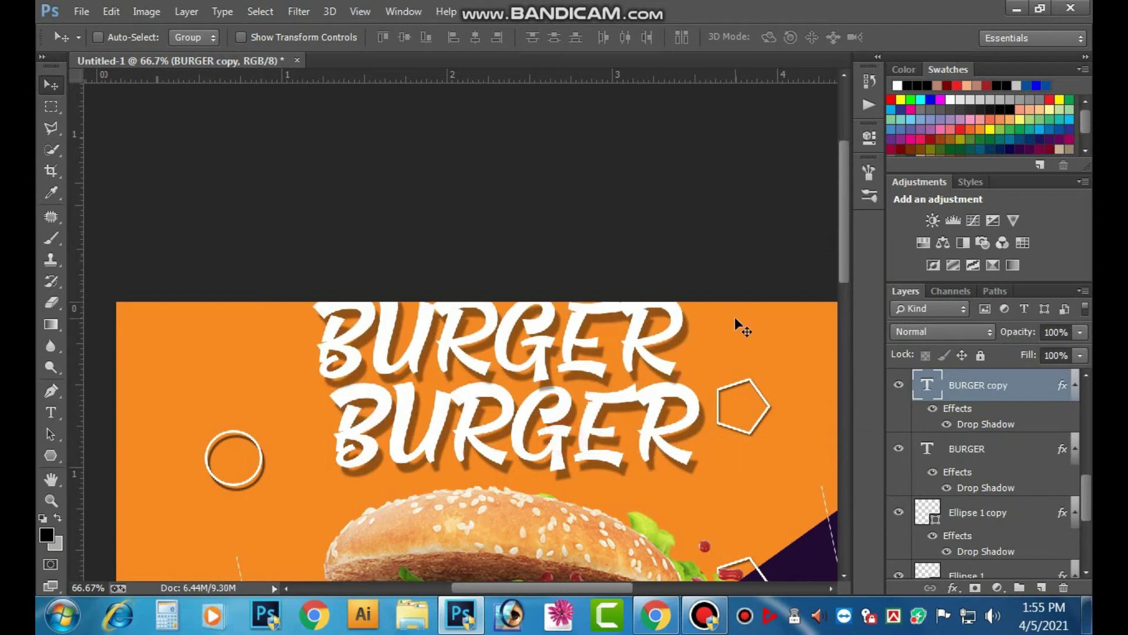
pyautogui.hotkey('ctrl', 't')
pyautogui.moveTo(656, 293); pyautogui.dragTo(588, 286)
pyautogui.click(831, 38)
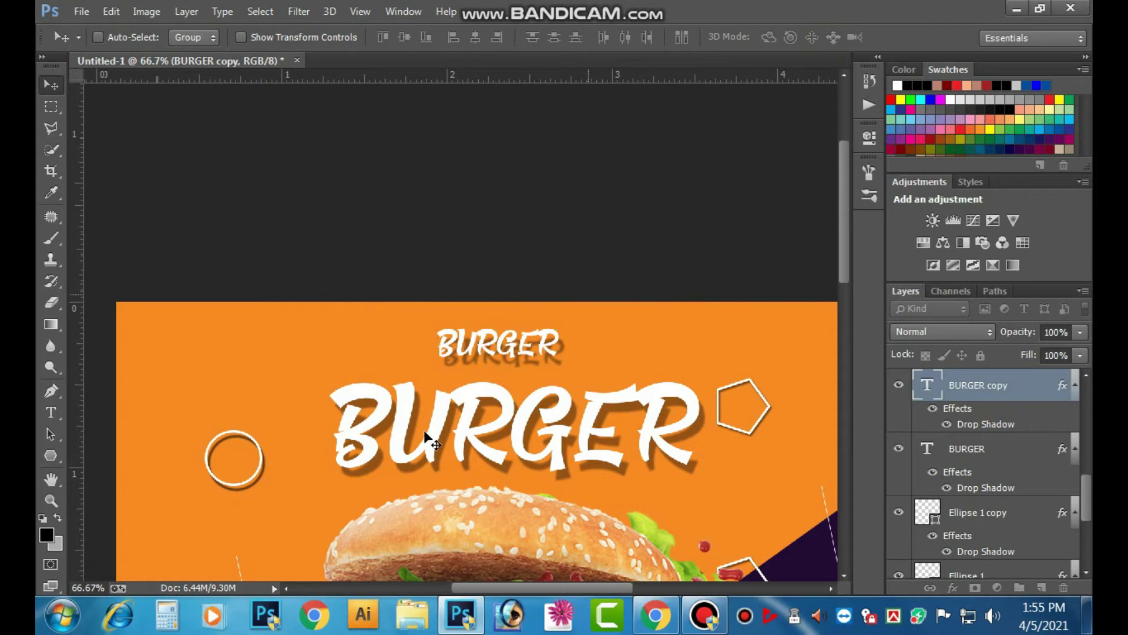
pyautogui.moveTo(386, 352); pyautogui.dragTo(278, 359)
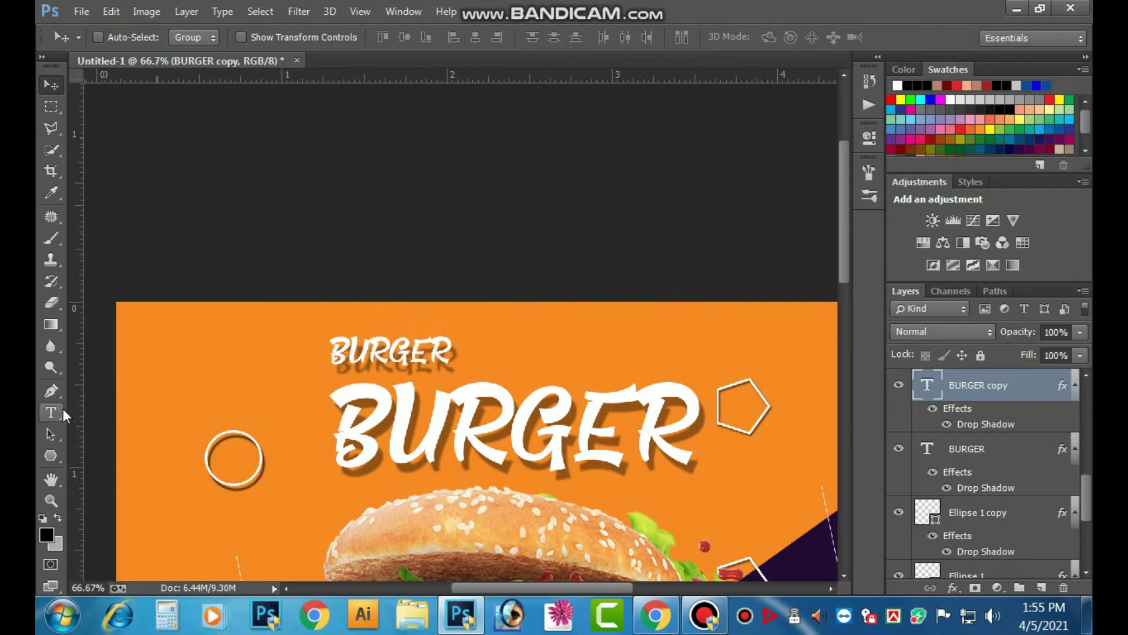
# - Retype the small copy's first letter as B and give it a blue colour (100/100)
pyautogui.click(51, 412)
pyautogui.click(422, 342)
pyautogui.doubleClick(421, 343)
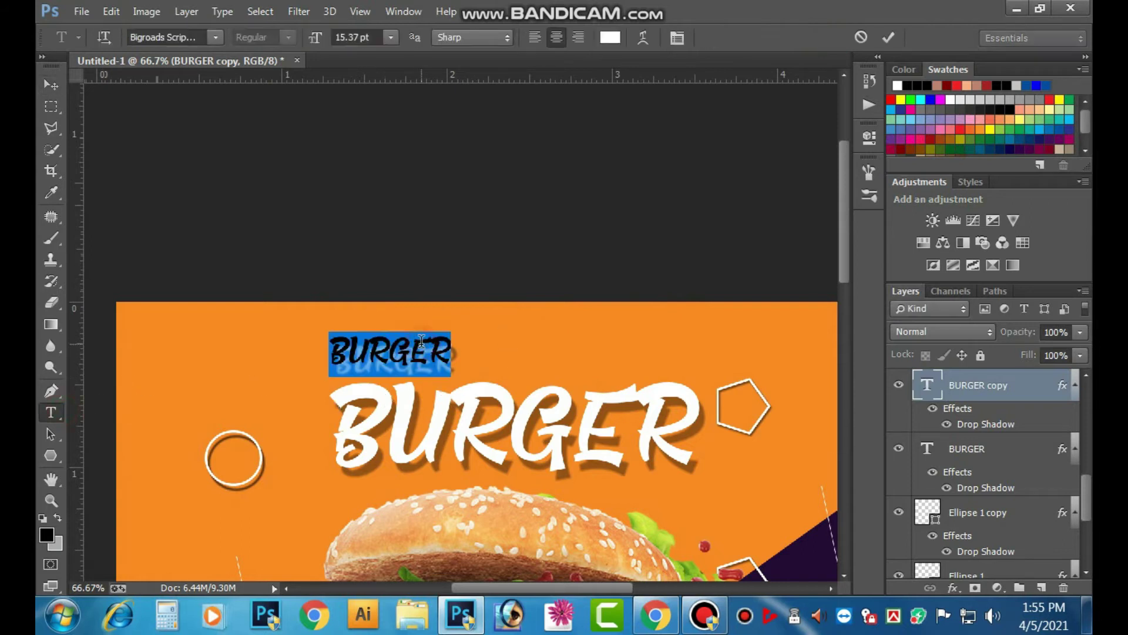
pyautogui.hotkey('ctrl', '-')
pyautogui.hotkey('ctrl', '-')
pyautogui.hotkey('ctrl', '-')
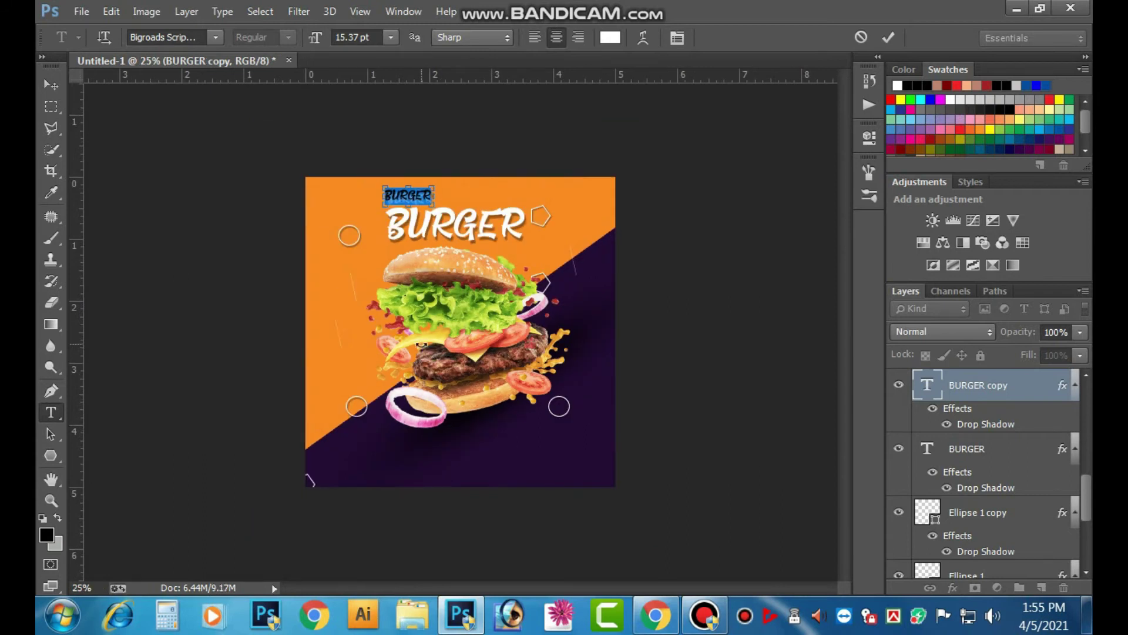
pyautogui.write('BEST')
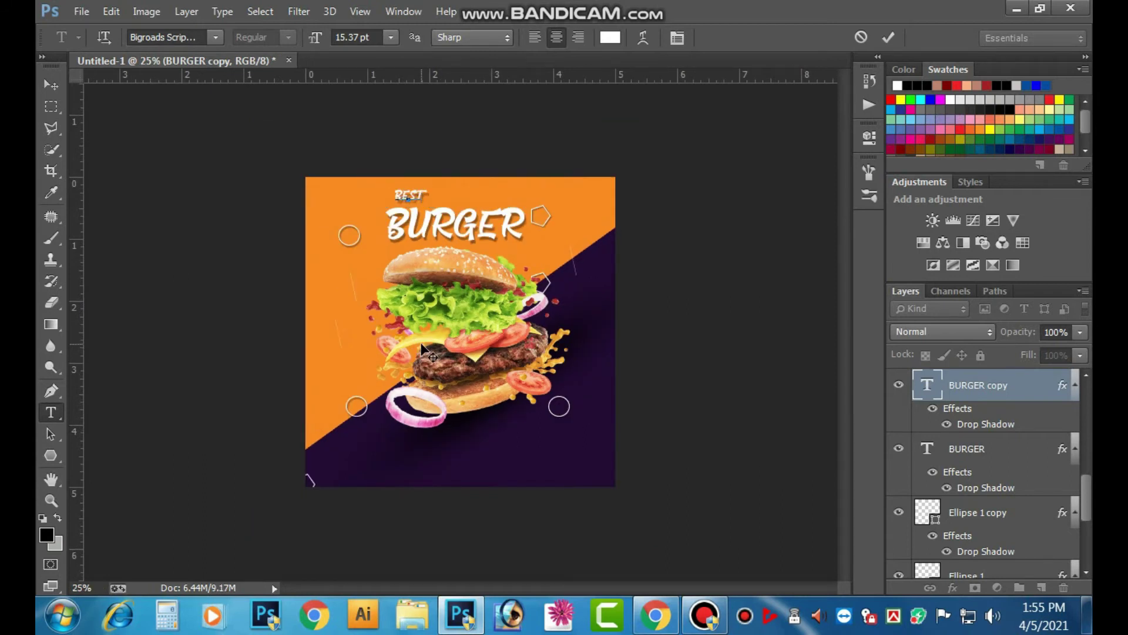
pyautogui.click(613, 37)
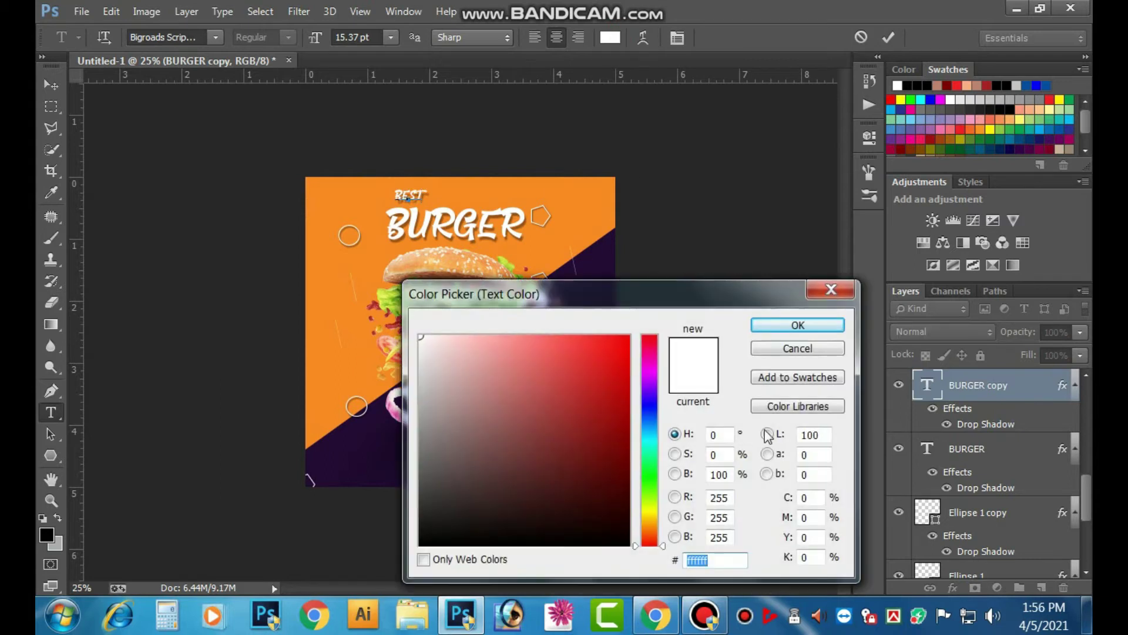
pyautogui.click(816, 500)
pyautogui.write('100')
pyautogui.press('Tab')
pyautogui.write('100')
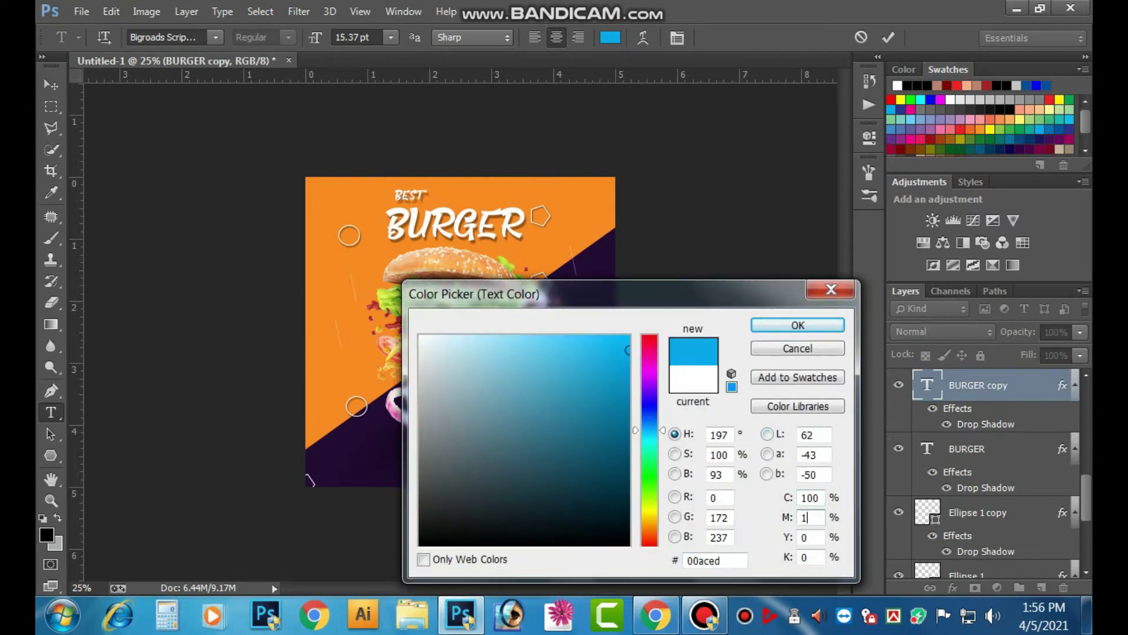
pyautogui.press('Tab')
pyautogui.press('Tab')
pyautogui.press('Return')
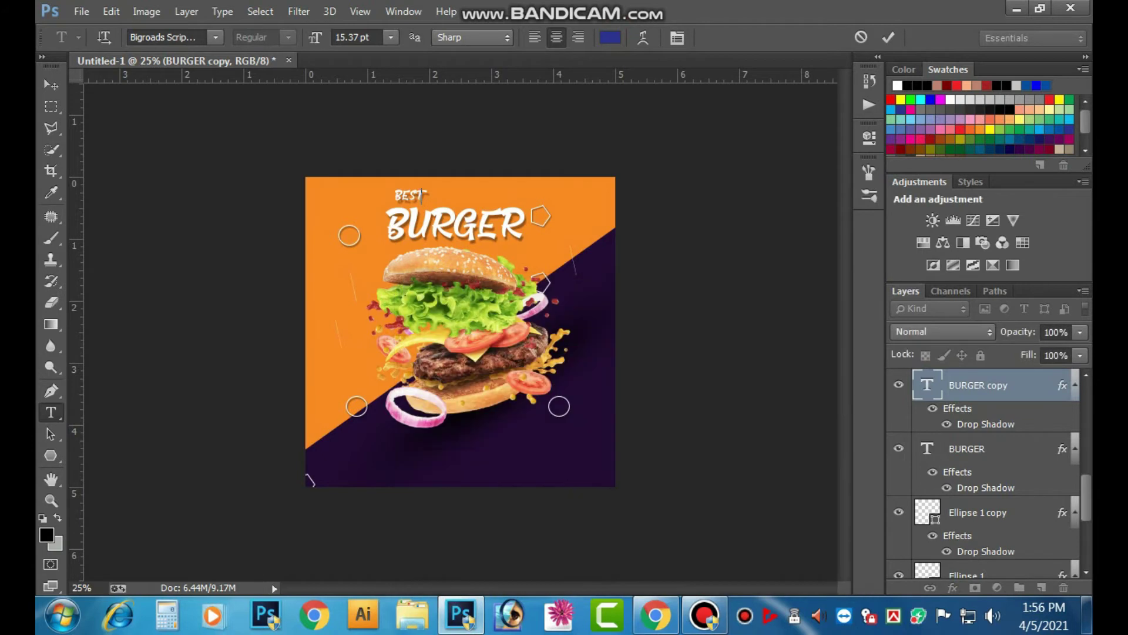
# - Recolour the word BEST purple: C50 M100 Y0 K0
pyautogui.doubleClick(415, 199)
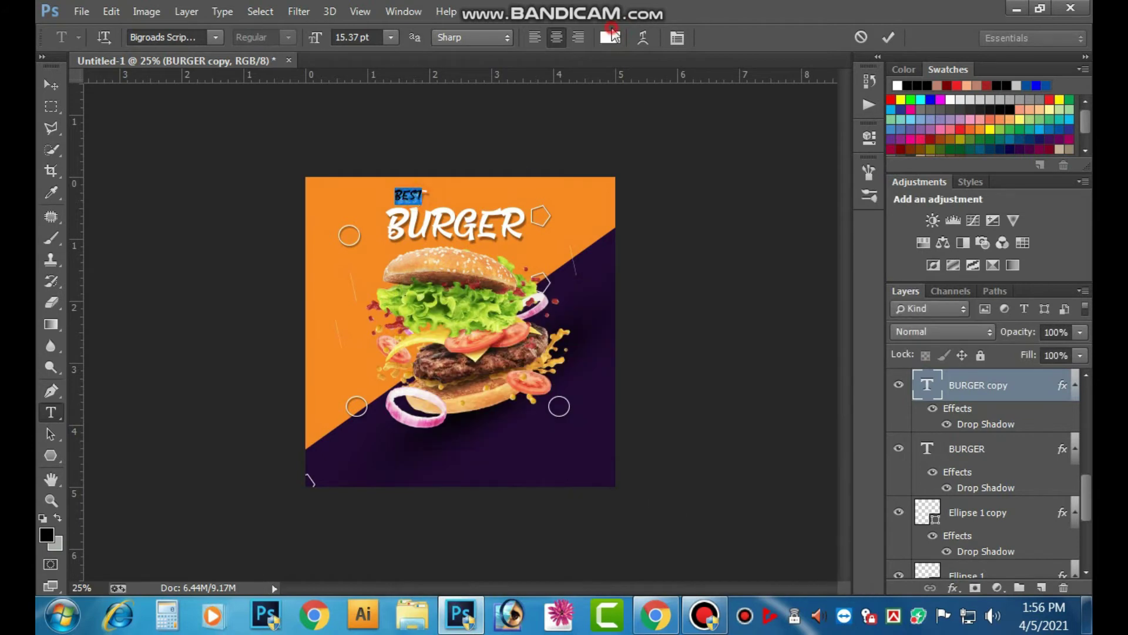
pyautogui.click(611, 37)
pyautogui.doubleClick(805, 497)
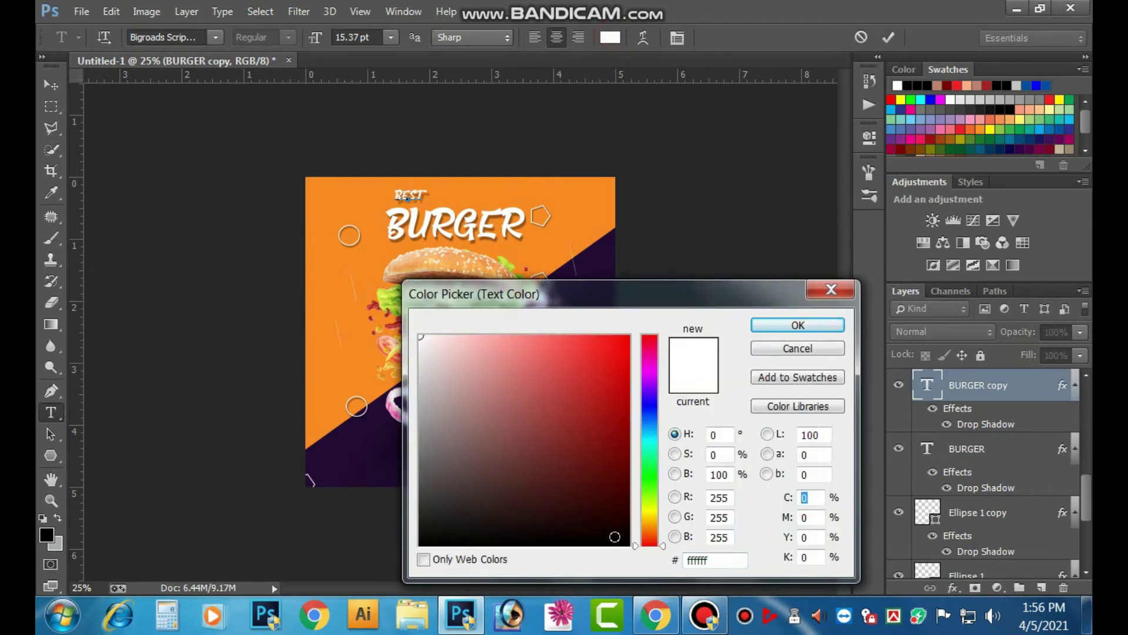
pyautogui.write('50')
pyautogui.press('Tab')
pyautogui.write('100')
pyautogui.press('Tab')
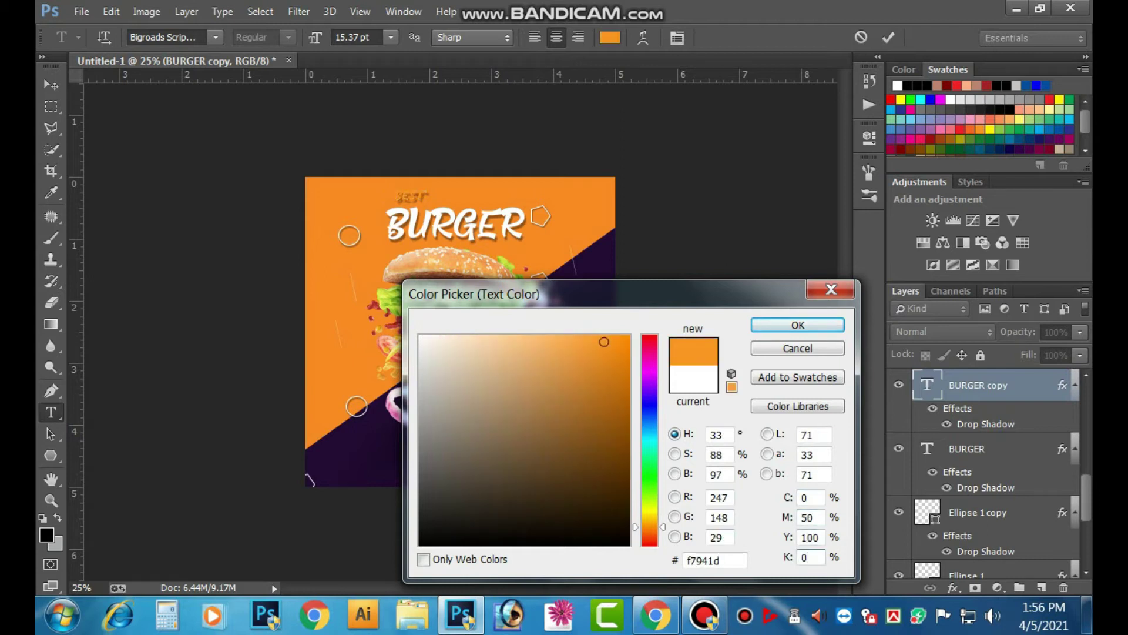
pyautogui.write('50')
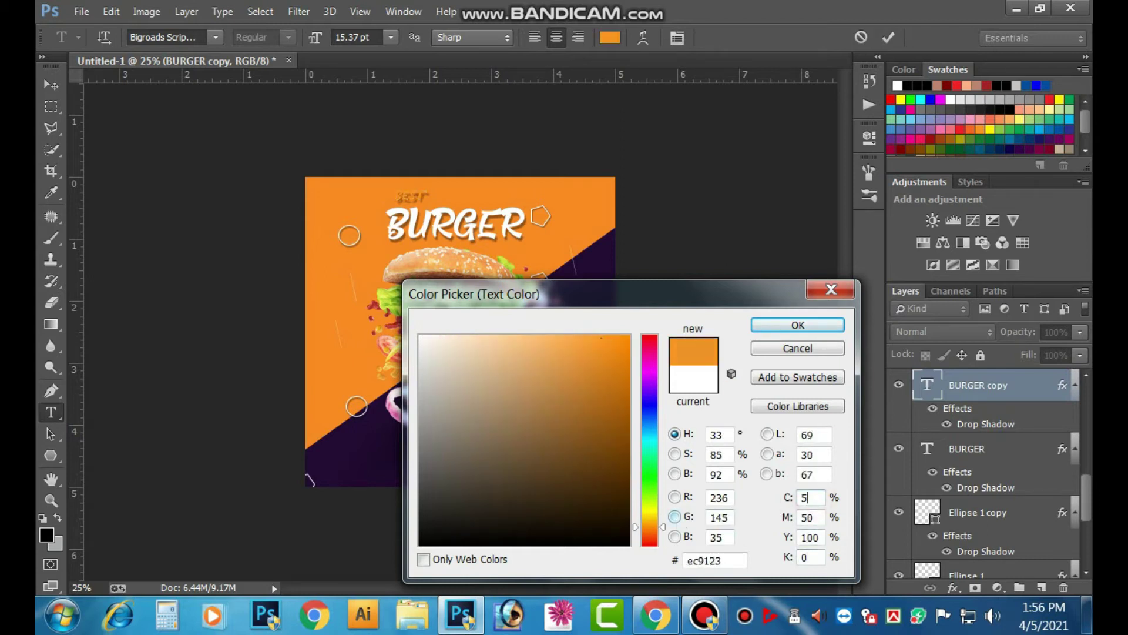
pyautogui.press('Tab')
pyautogui.write('100')
pyautogui.press('Tab')
pyautogui.write('0')
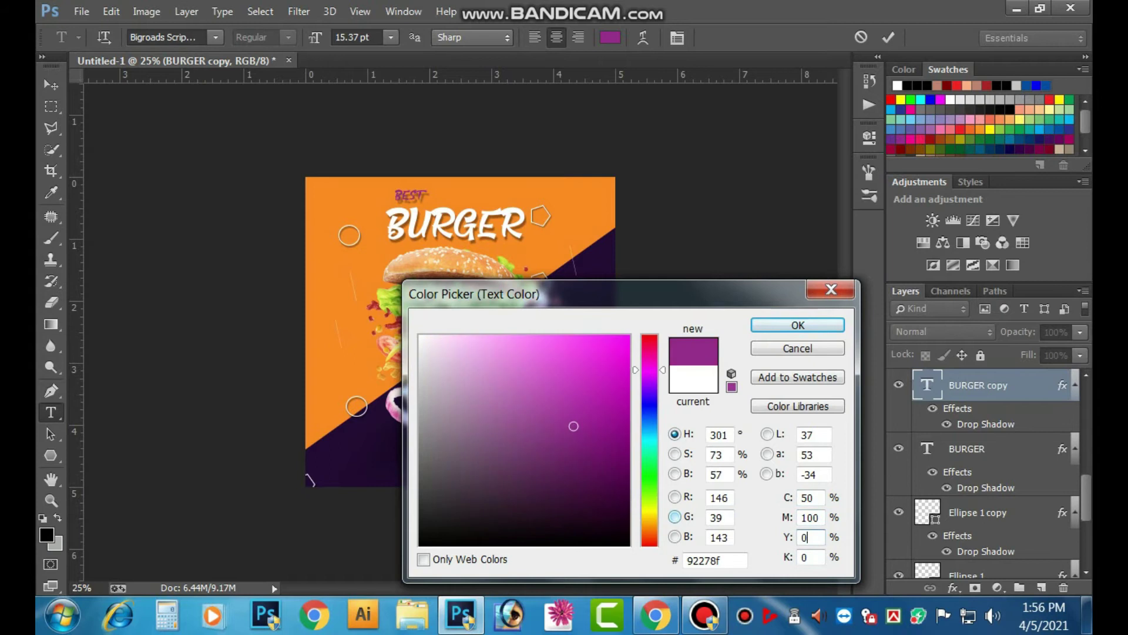
pyautogui.press('Return')
# - Add a Drop Shadow layer effect to BEST
pyautogui.click(957, 590)
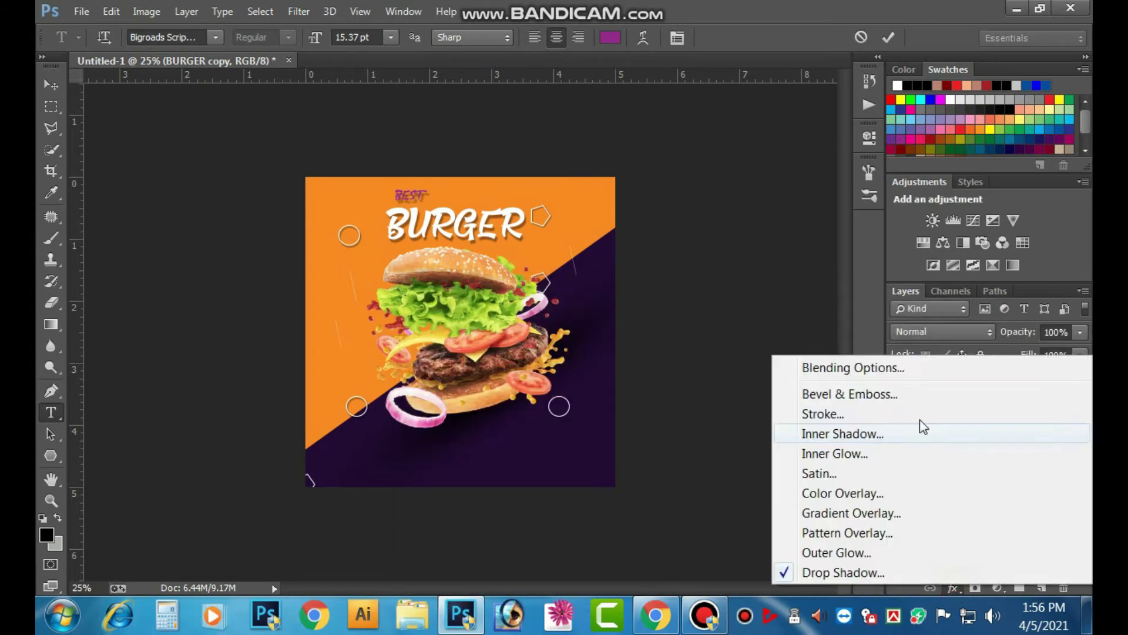
pyautogui.click(840, 573)
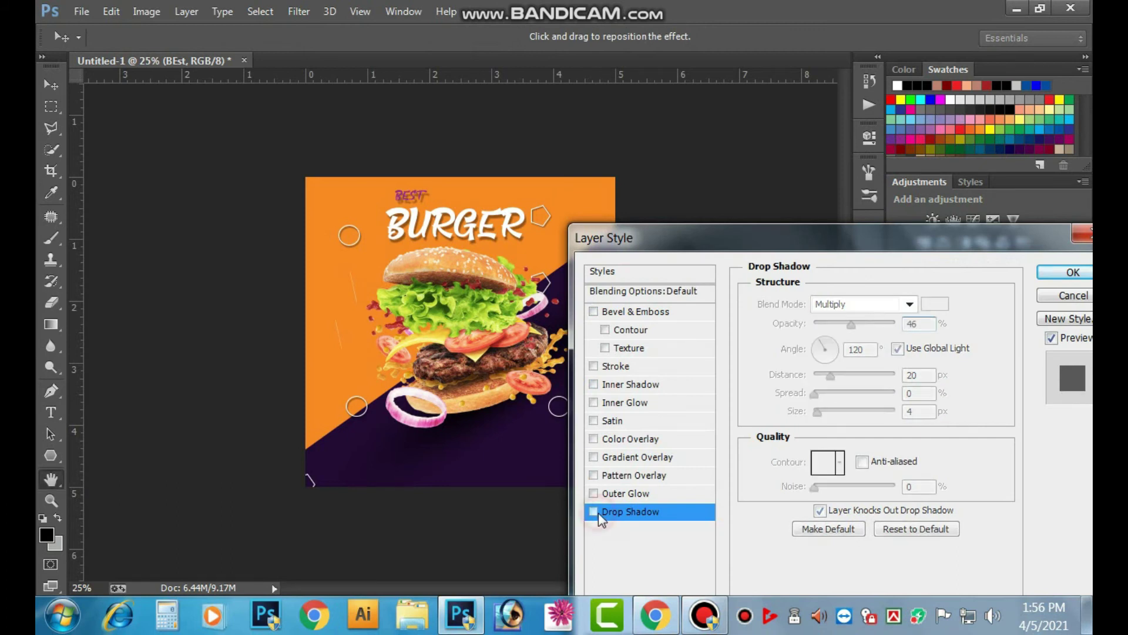
pyautogui.click(1057, 272)
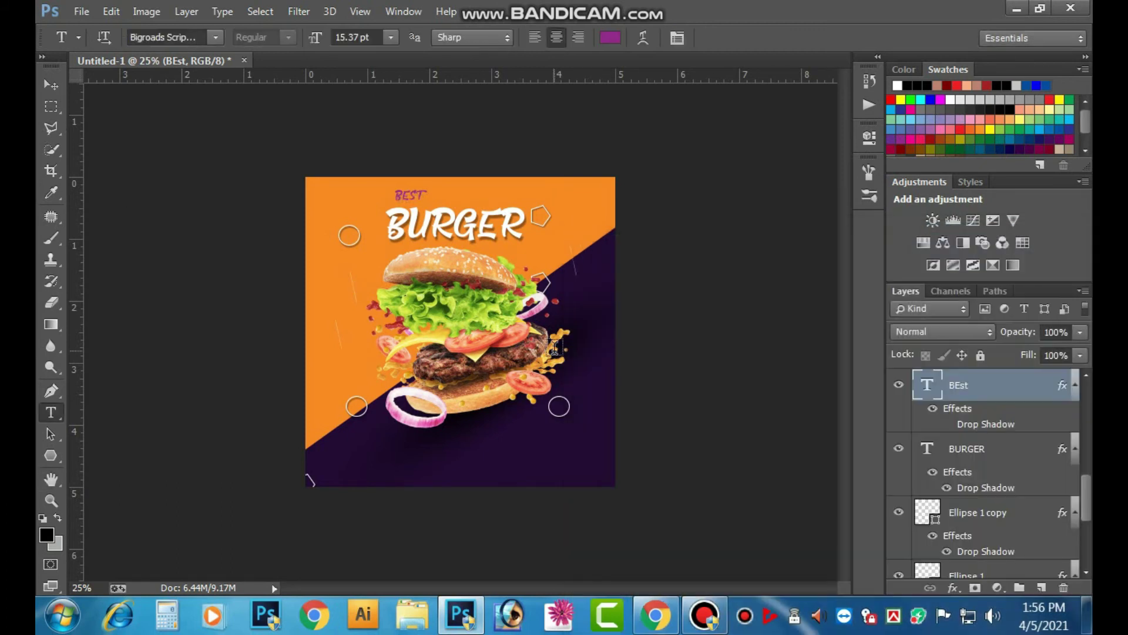
# - Nudge BEST slightly left with the Move tool
pyautogui.keyDown('ctrl'); pyautogui.click(472, 211); pyautogui.keyUp('ctrl')
pyautogui.keyDown('ctrl'); pyautogui.click(469, 203); pyautogui.keyUp('ctrl')
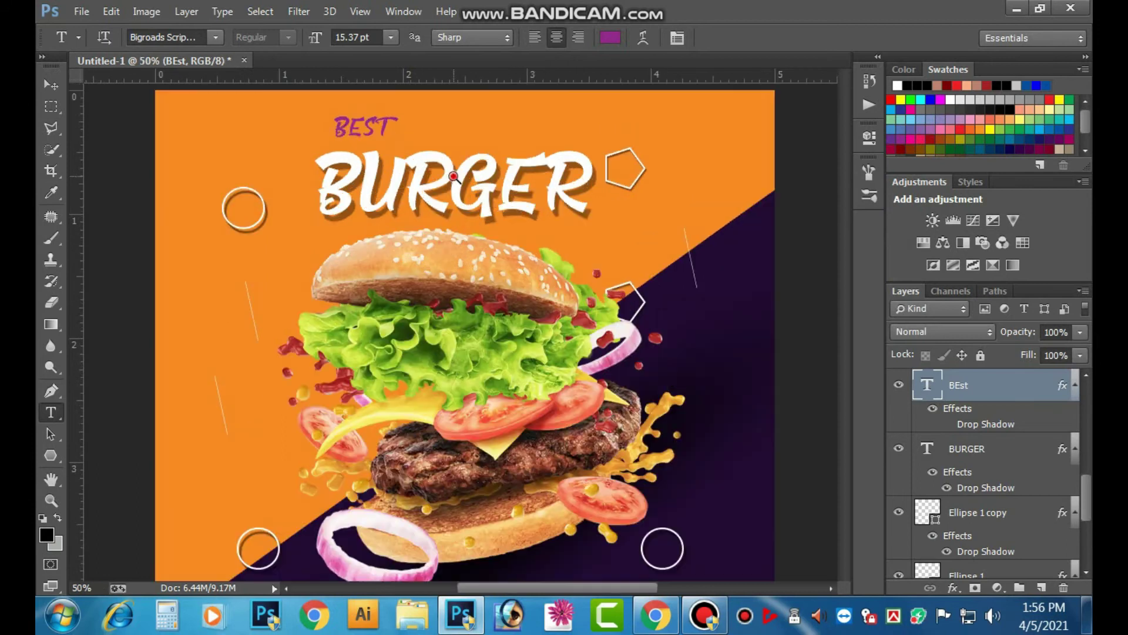
pyautogui.keyDown('ctrl'); pyautogui.click(458, 182); pyautogui.keyUp('ctrl')
pyautogui.moveTo(395, 143); pyautogui.dragTo(404, 379)
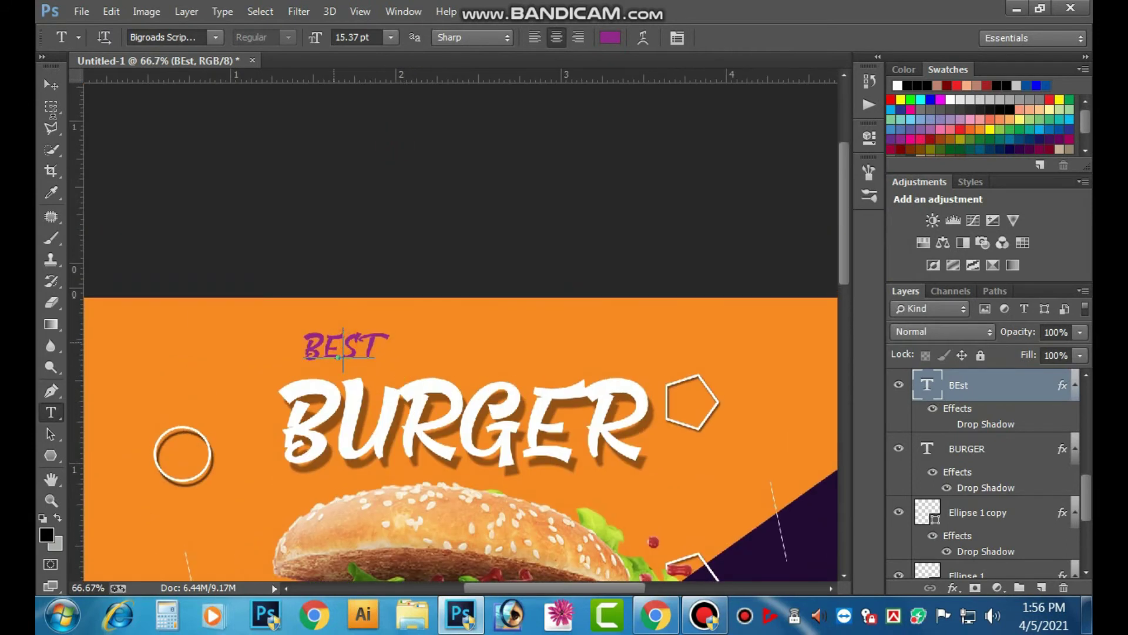
pyautogui.press('v')
pyautogui.moveTo(355, 311); pyautogui.dragTo(342, 315)
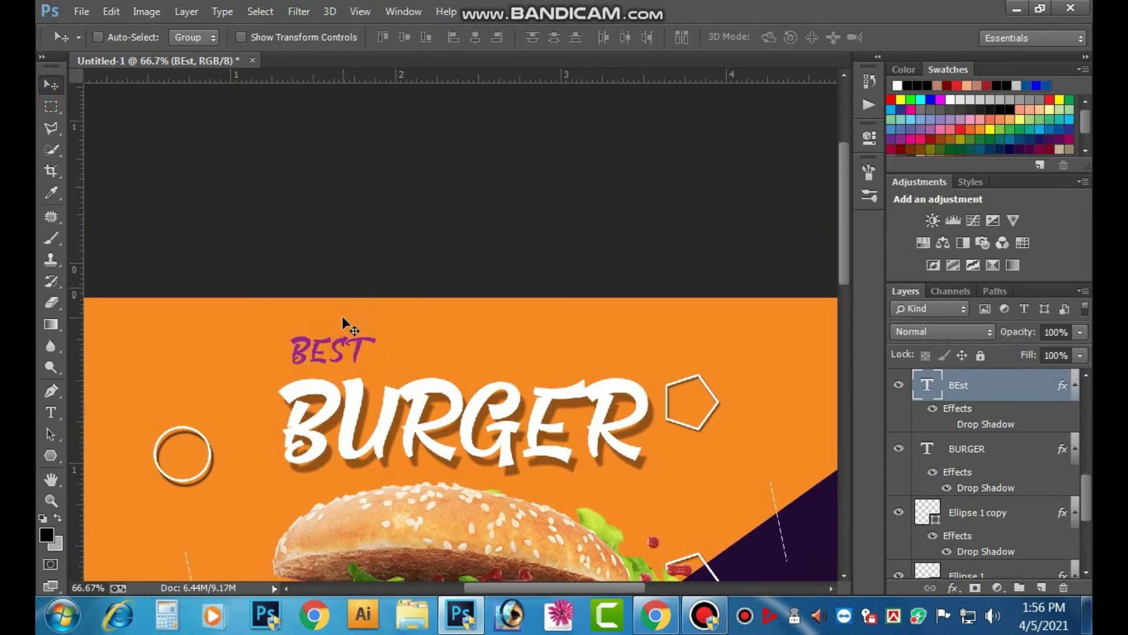
pyautogui.keyDown('ctrl'); pyautogui.click(436, 366); pyautogui.keyUp('ctrl')
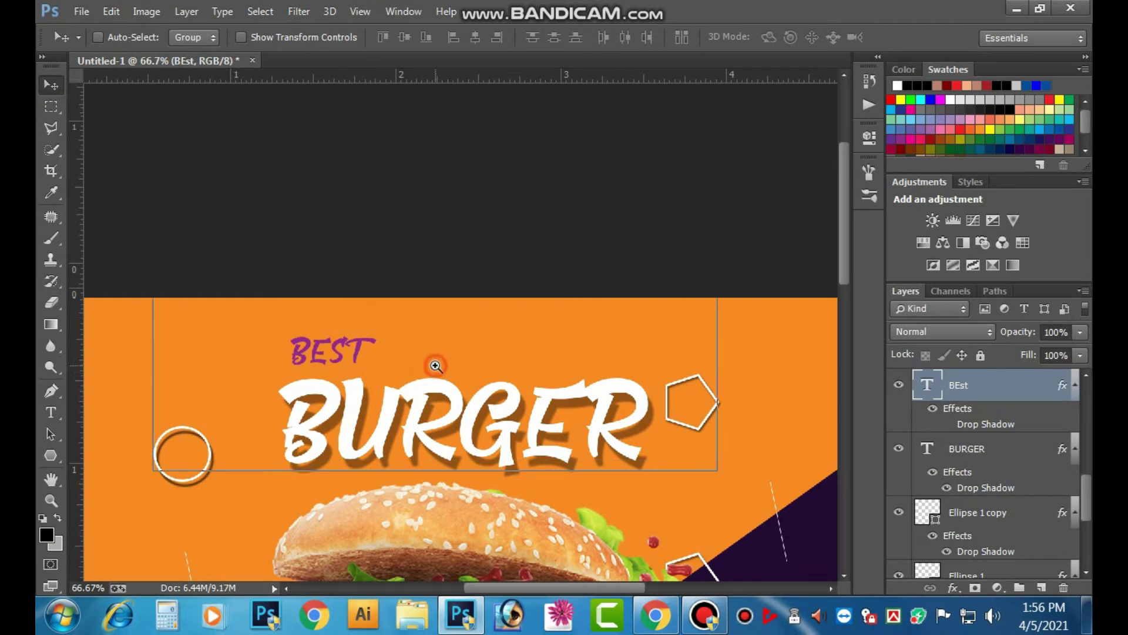
pyautogui.moveTo(373, 406); pyautogui.dragTo(377, 333)
pyautogui.rightClick(411, 325)
# - Give the BURGER layer Bevel & Emboss with Depth and Size 10 and Shadow Opacity 15%
pyautogui.click(460, 332)
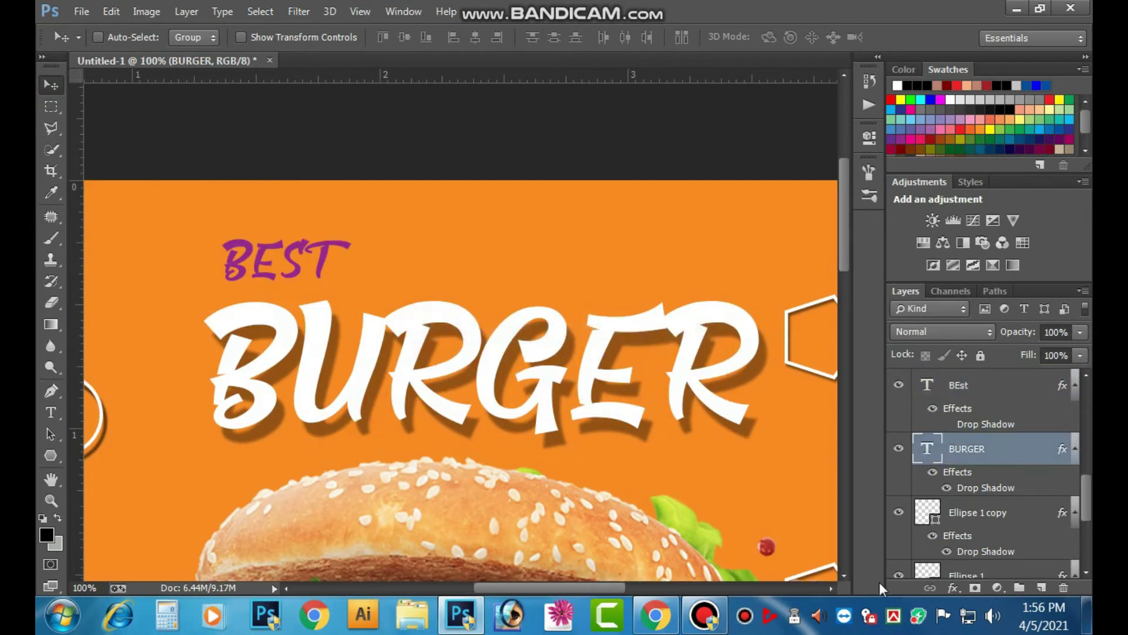
pyautogui.click(948, 589)
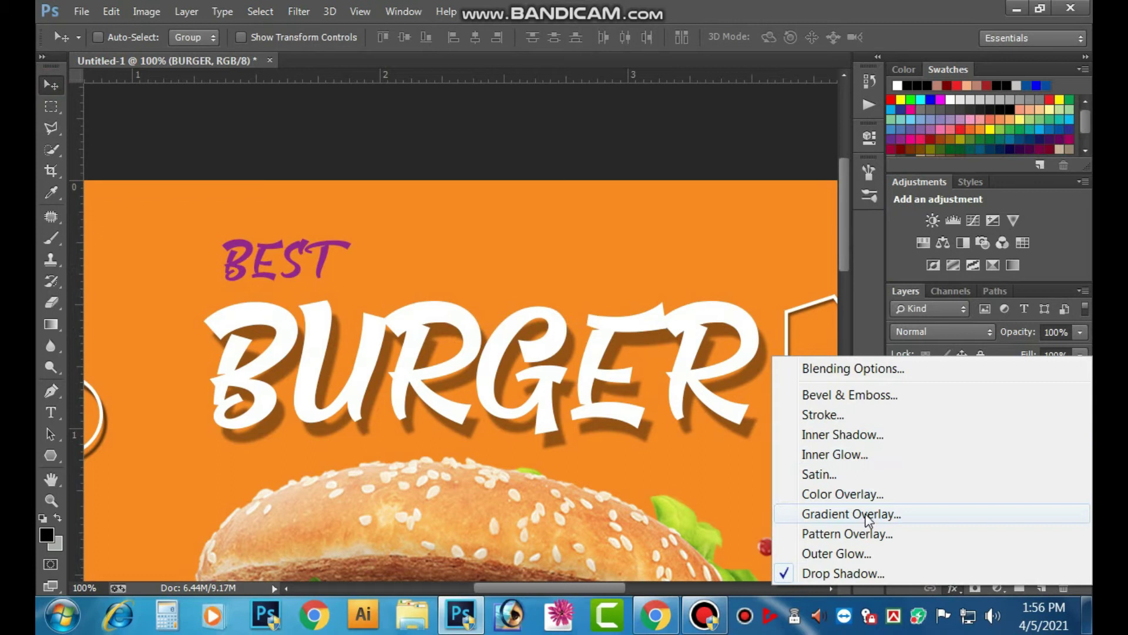
pyautogui.click(850, 396)
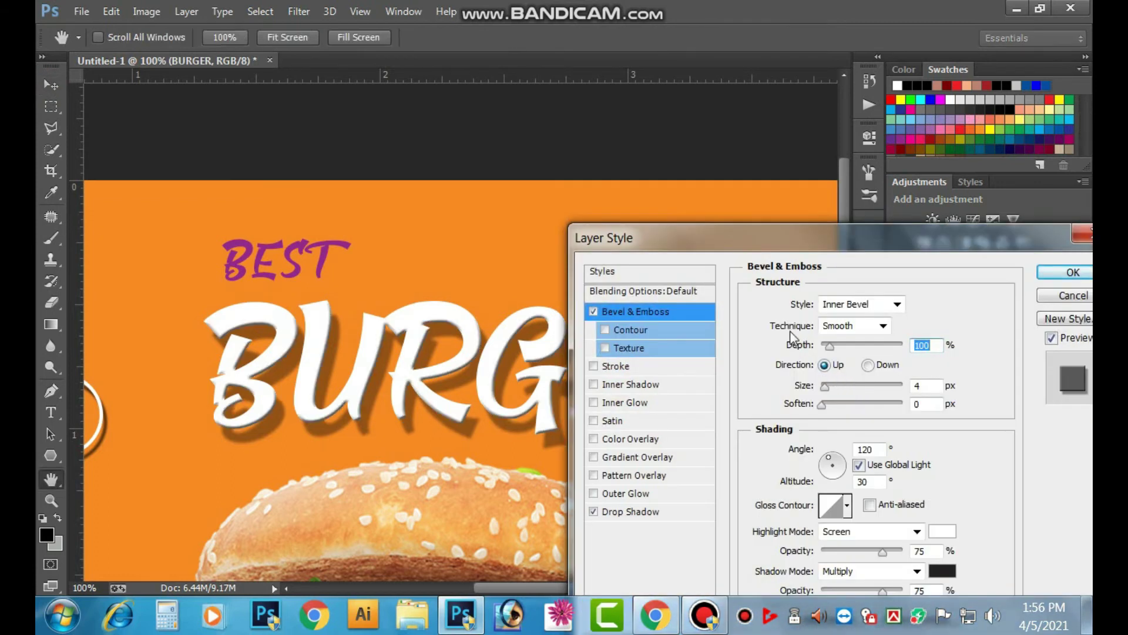
pyautogui.moveTo(835, 350); pyautogui.dragTo(876, 349)
pyautogui.moveTo(826, 385)
pyautogui.mouseDown()
pyautogui.moveTo(845, 385)
pyautogui.moveTo(830, 386)
pyautogui.mouseUp()
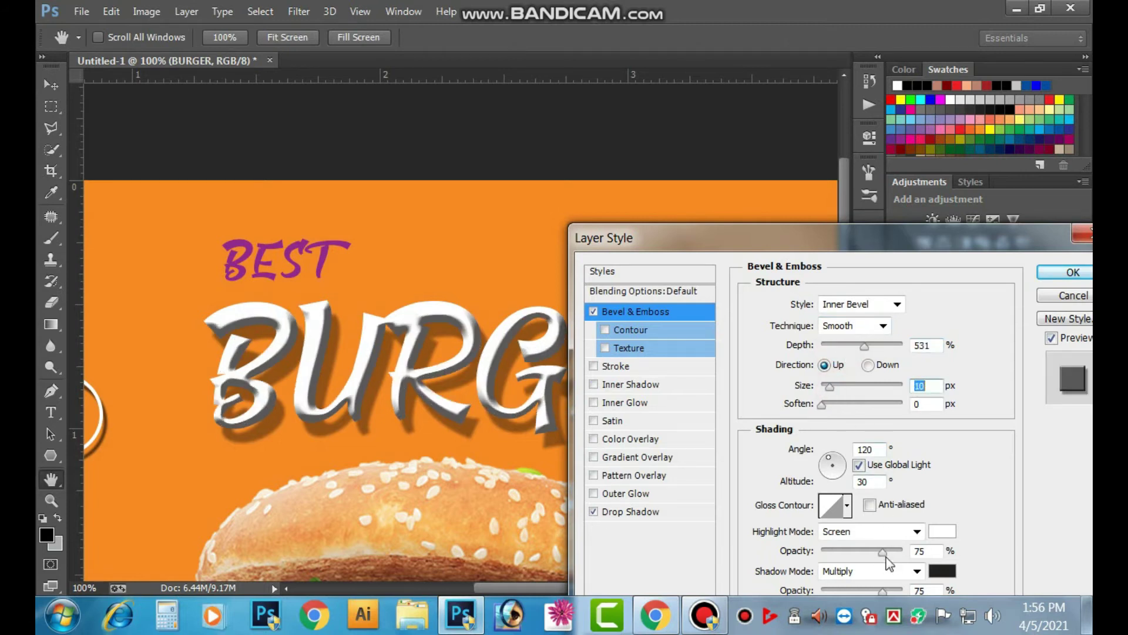
pyautogui.moveTo(895, 248); pyautogui.dragTo(905, 147)
pyautogui.moveTo(873, 489); pyautogui.dragTo(844, 489)
pyautogui.click(1081, 170)
pyautogui.hotkey('ctrl', '-')
pyautogui.hotkey('ctrl', '-')
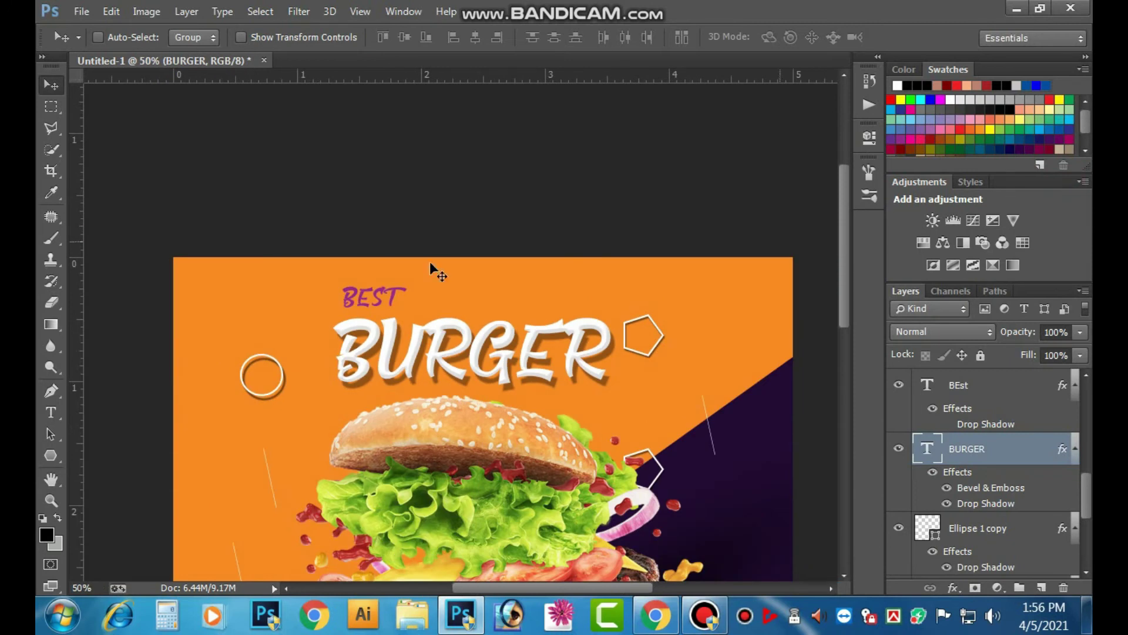
pyautogui.hotkey('ctrl', '+')
# - Alt-drag a copy of the BEst layer to below BURGER's right end
pyautogui.rightClick(352, 170)
pyautogui.click(376, 174)
pyautogui.moveTo(360, 174); pyautogui.dragTo(654, 307)
# - Replace the copied text with 'Only' and colour it black (#000000)
pyautogui.click(51, 412)
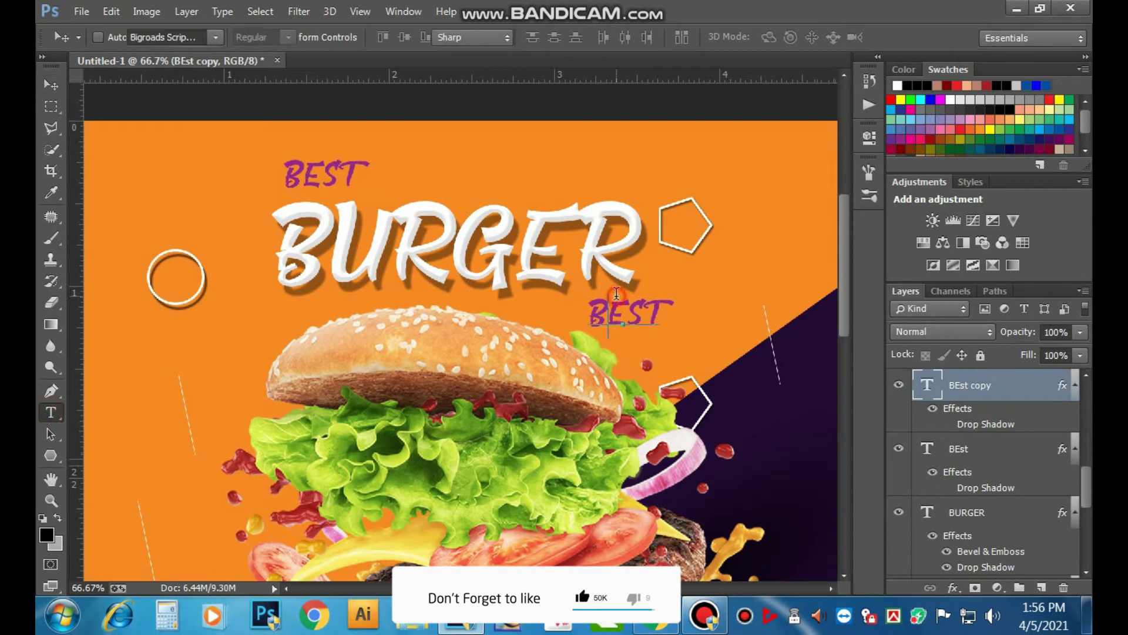
pyautogui.doubleClick(616, 293)
pyautogui.write('On')
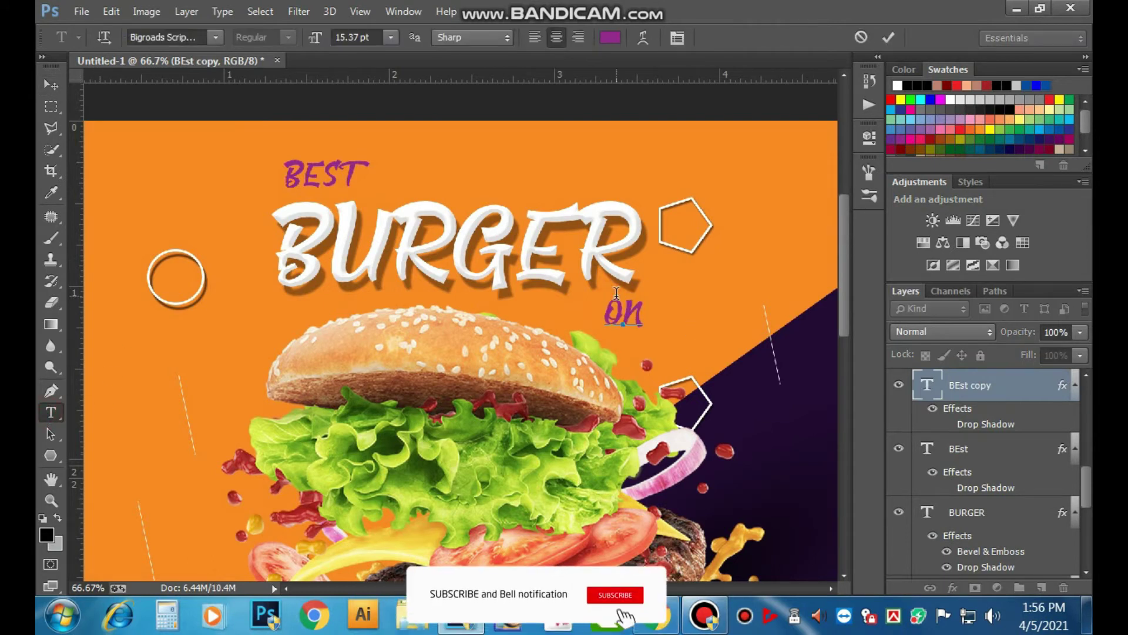
pyautogui.write('l')
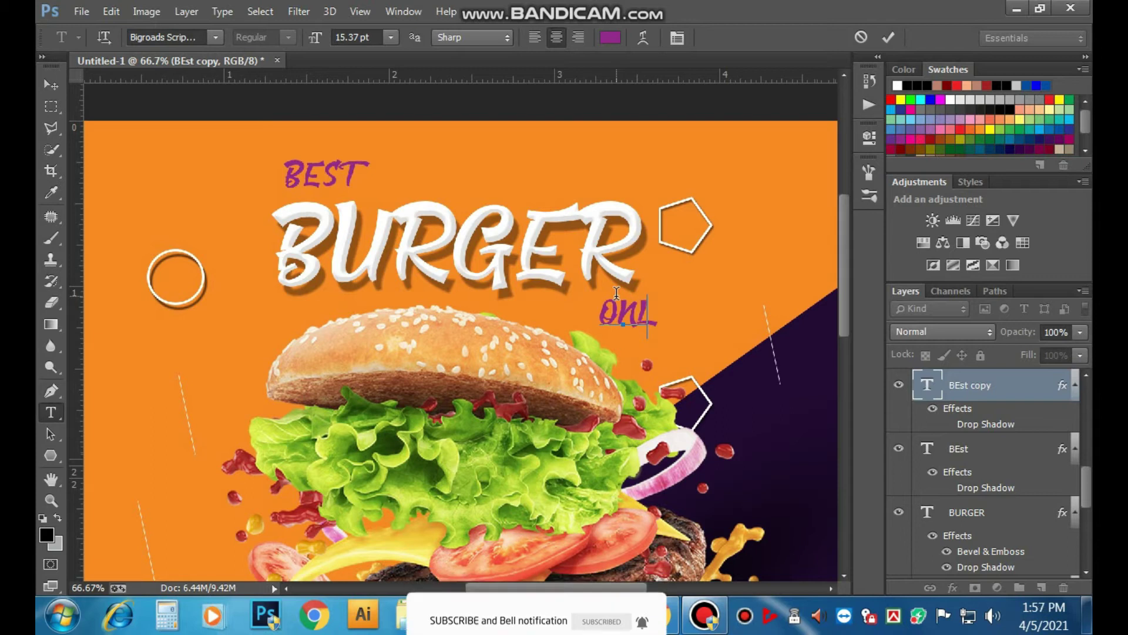
pyautogui.write('y')
pyautogui.doubleClick(624, 318)
pyautogui.click(609, 37)
pyautogui.click(419, 544)
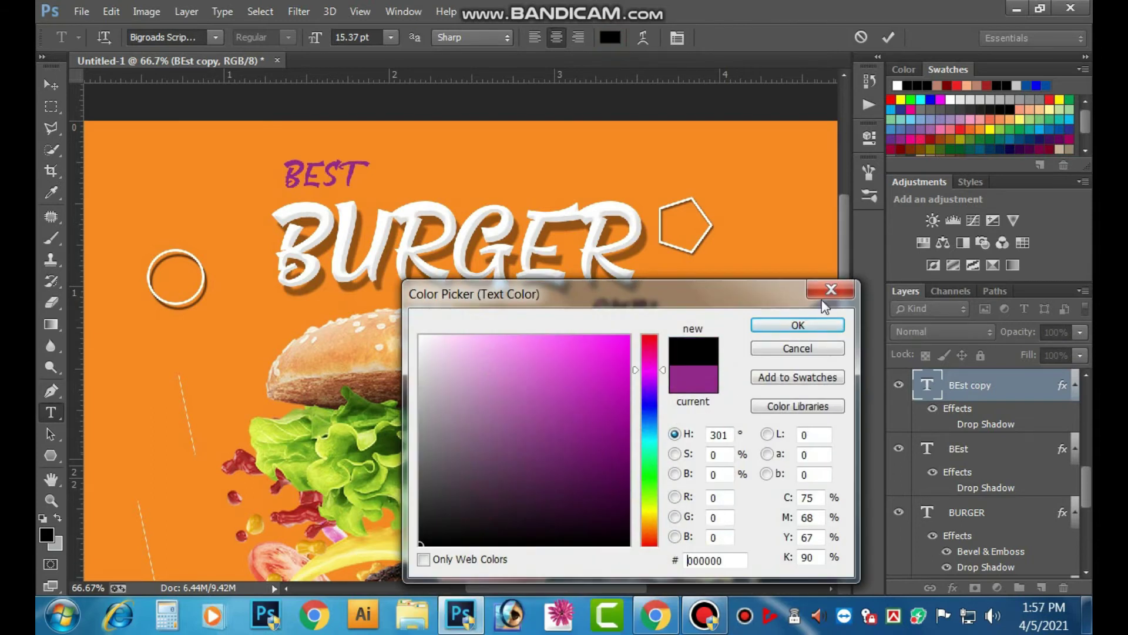
pyautogui.click(798, 325)
pyautogui.click(51, 85)
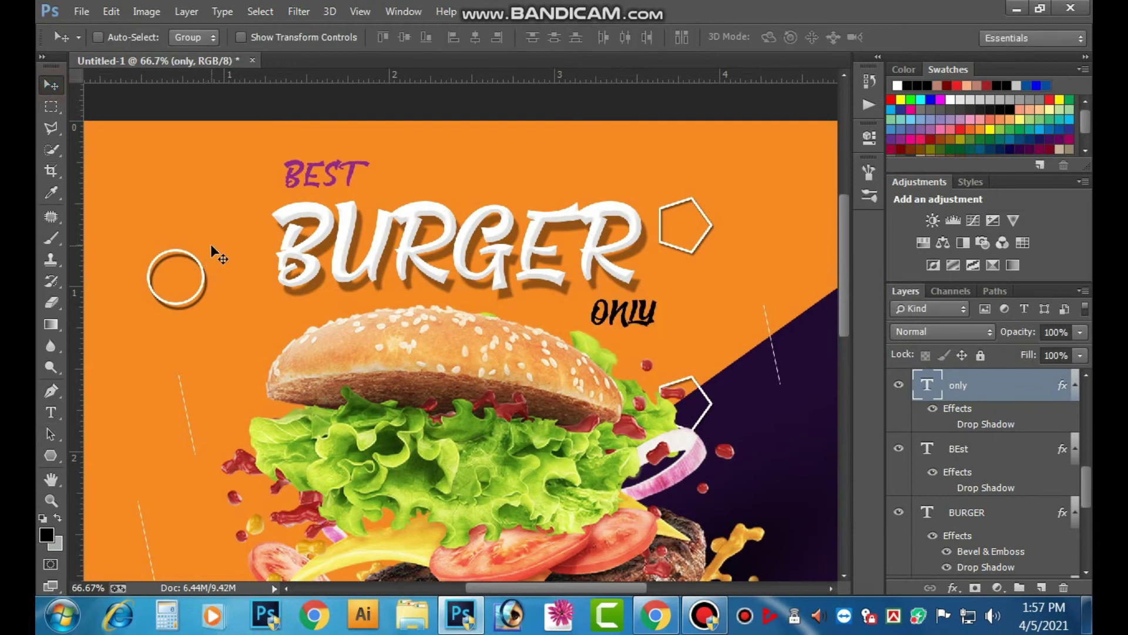
pyautogui.hotkey('ctrl', '-')
pyautogui.hotkey('ctrl', '-')
# - Draw trial arrows with the Custom Shape Tool and undo each one
pyautogui.click(56, 456)
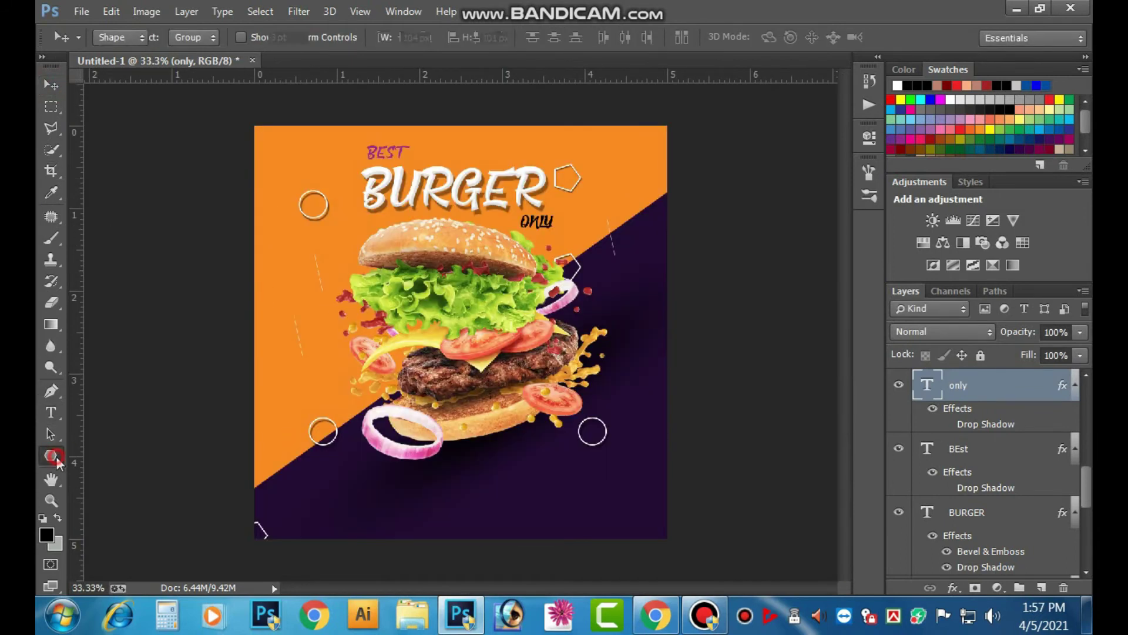
pyautogui.click(135, 531)
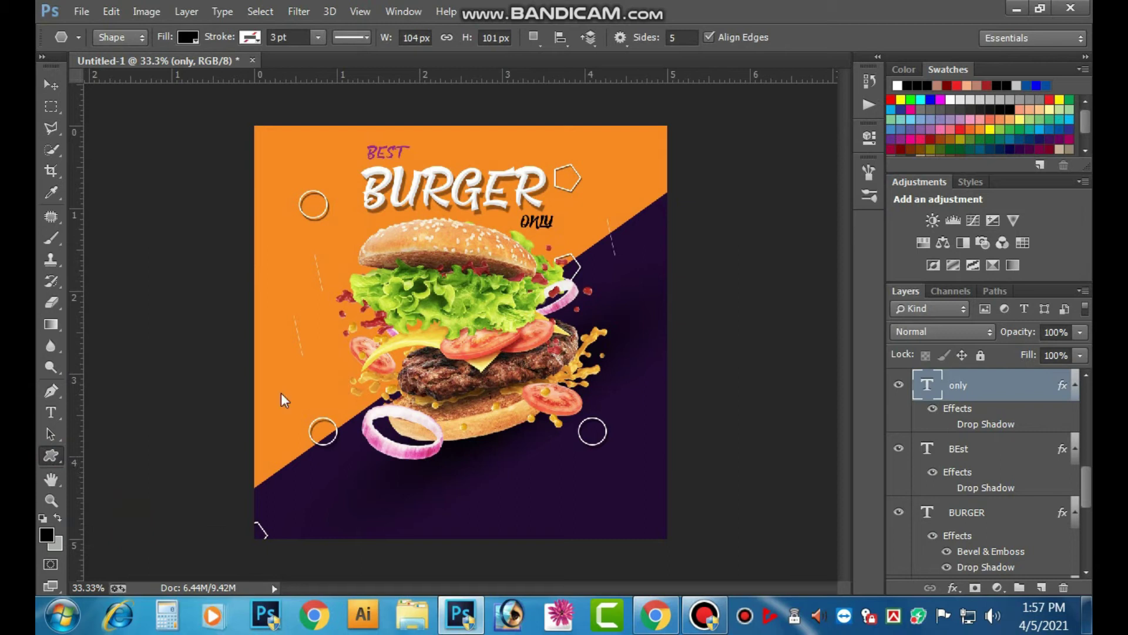
pyautogui.moveTo(290, 288); pyautogui.dragTo(308, 309)
pyautogui.hotkey('ctrl', 'z')
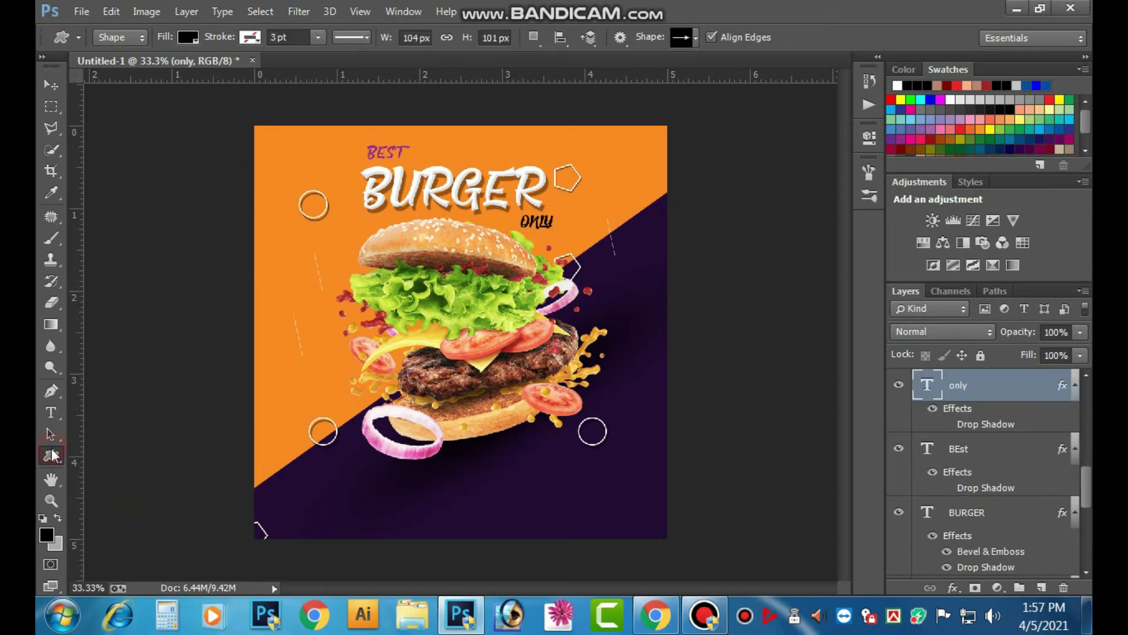
pyautogui.click(52, 456)
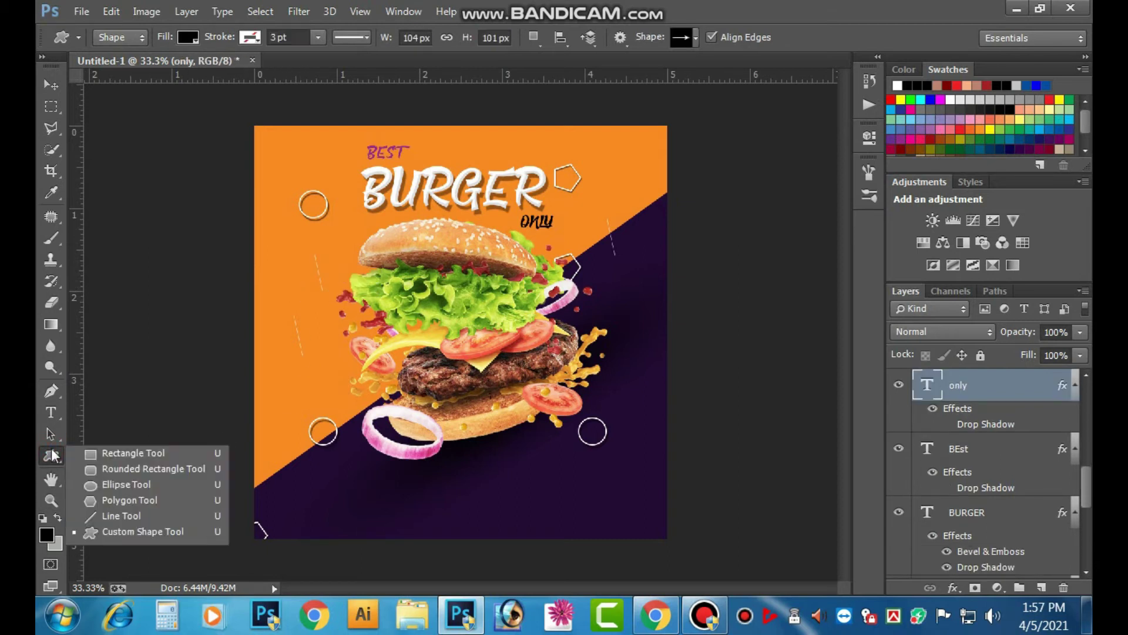
pyautogui.click(125, 532)
pyautogui.moveTo(317, 278); pyautogui.dragTo(339, 312)
pyautogui.hotkey('ctrl', 'z')
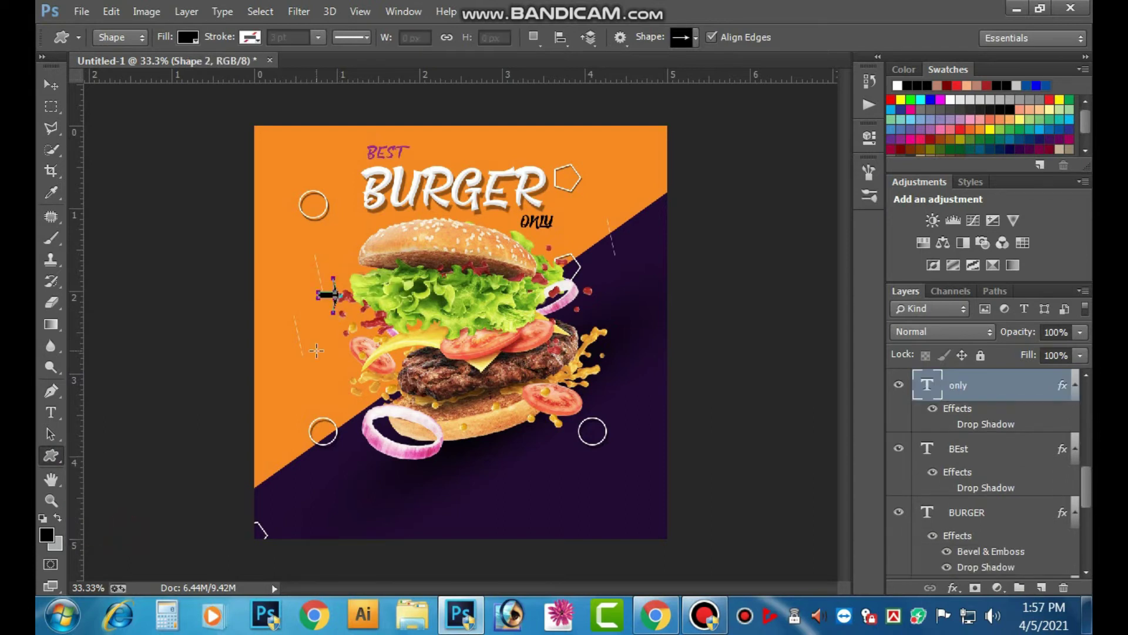
# - Zoom back out to the whole poster and switch to the Chrome window
pyautogui.click(51, 86)
pyautogui.hotkey('ctrl', '-')
pyautogui.hotkey('ctrl', '+')
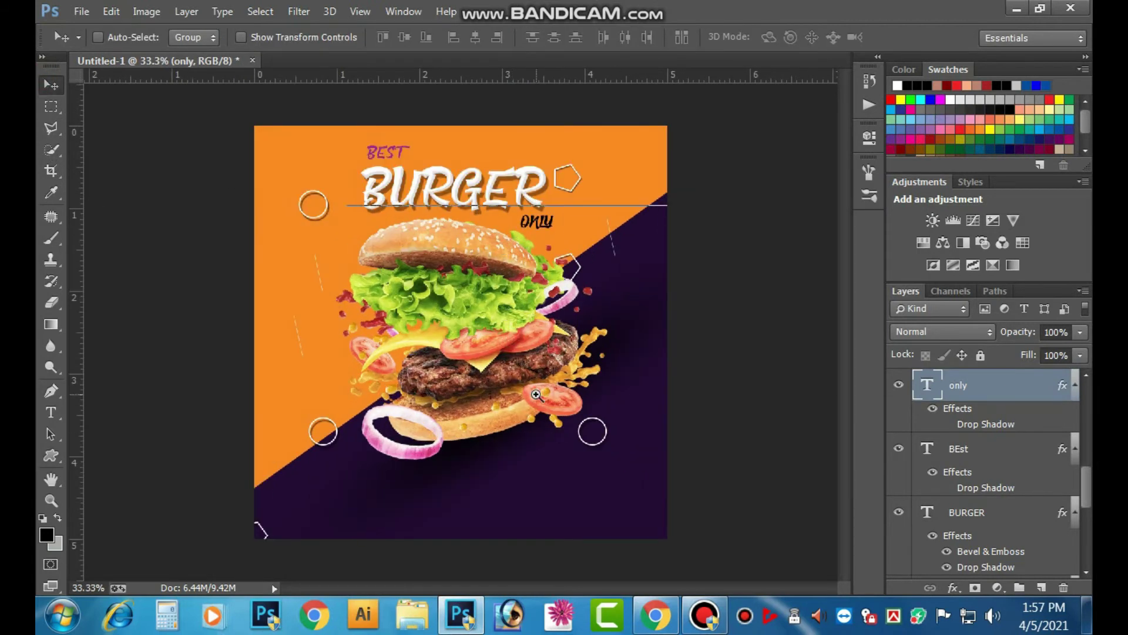
pyautogui.hotkey('ctrl', '+')
pyautogui.moveTo(526, 420); pyautogui.dragTo(572, 468)
pyautogui.moveTo(578, 337); pyautogui.dragTo(577, 428)
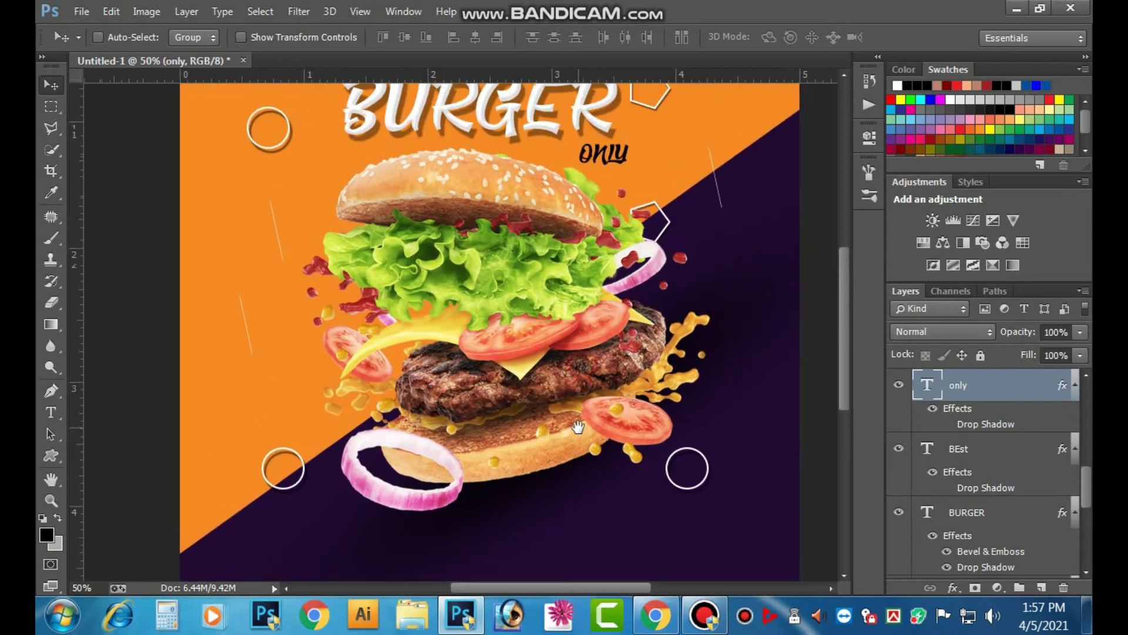
pyautogui.hotkey('ctrl', '-')
pyautogui.hotkey('alt', 'Tab')
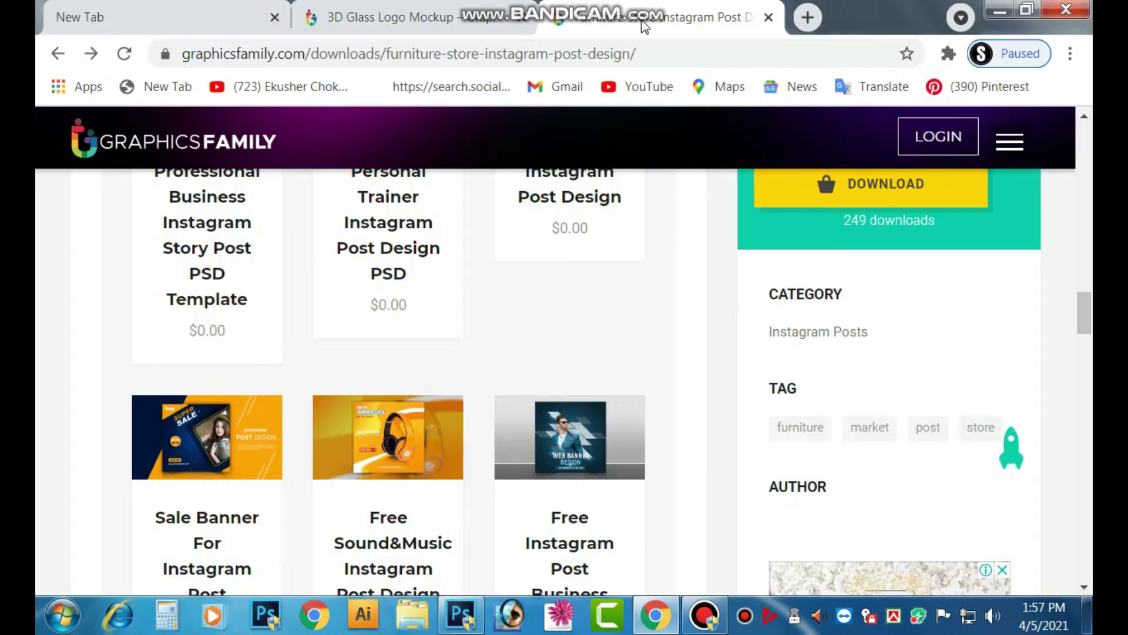
# - Search images for 'Phone logo' in a new tab and preview the black phone result
pyautogui.click(817, 25)
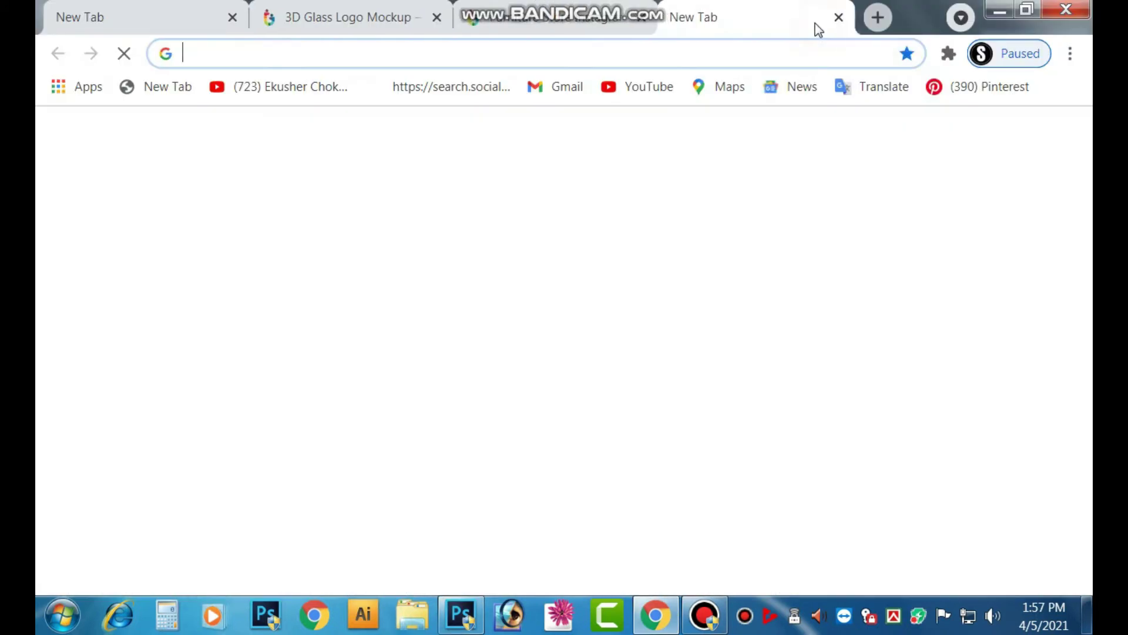
pyautogui.click(247, 51)
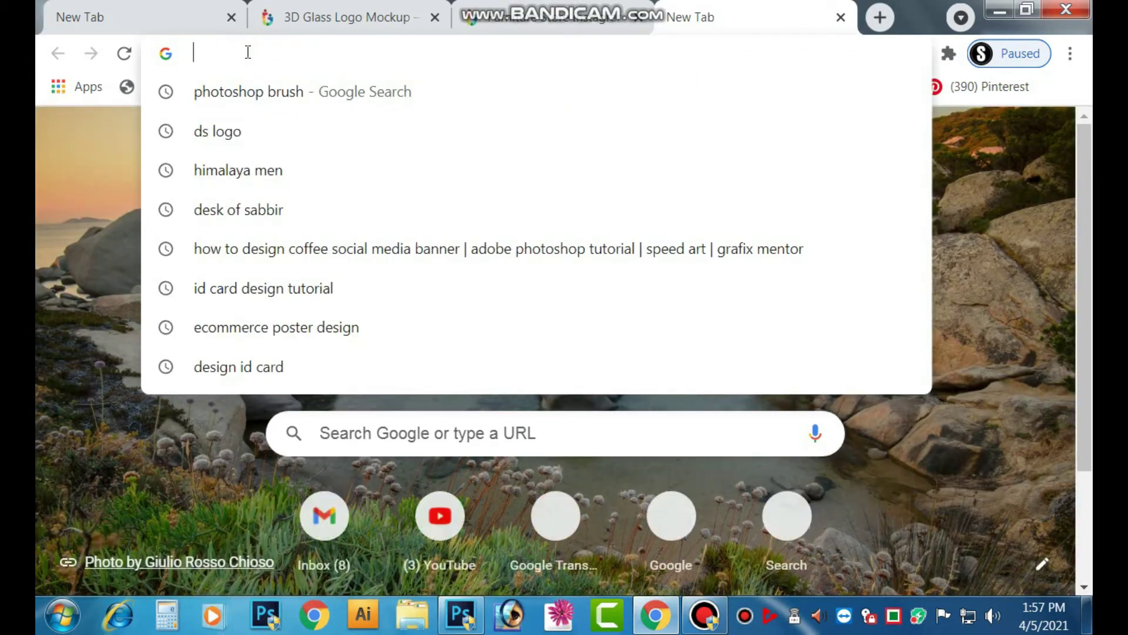
pyautogui.write('P')
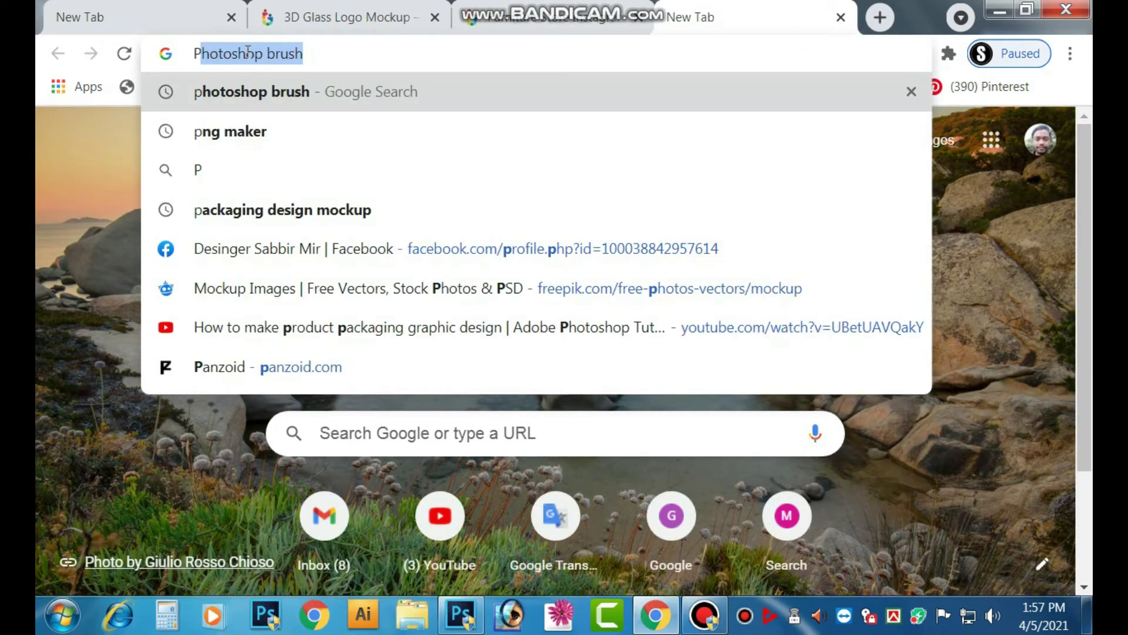
pyautogui.write('hone ')
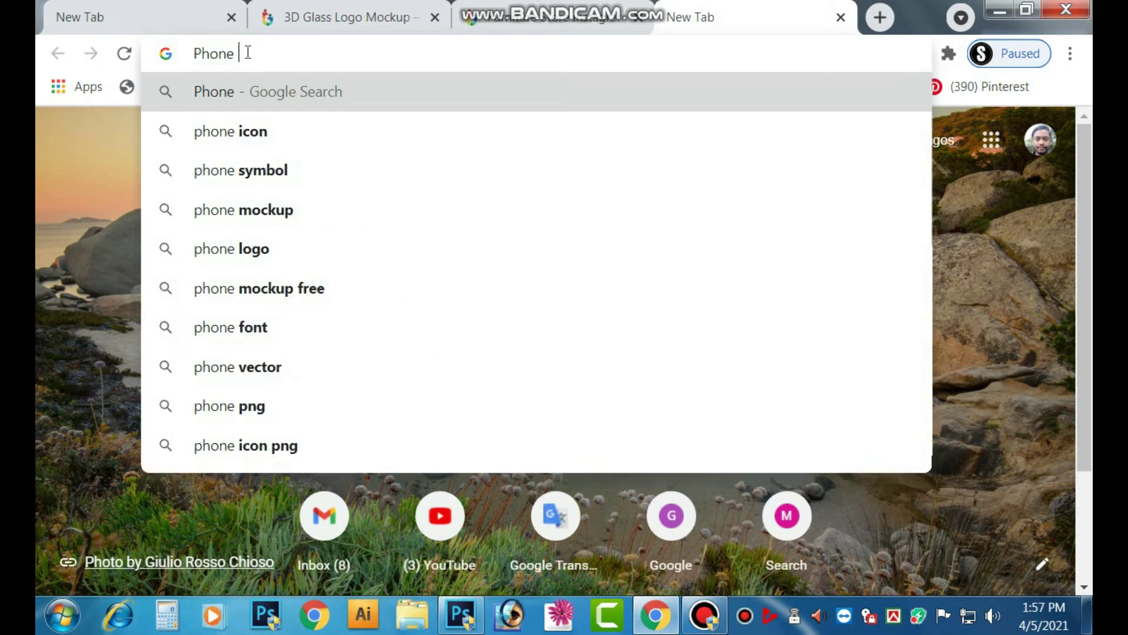
pyautogui.write('logo')
pyautogui.press('Return')
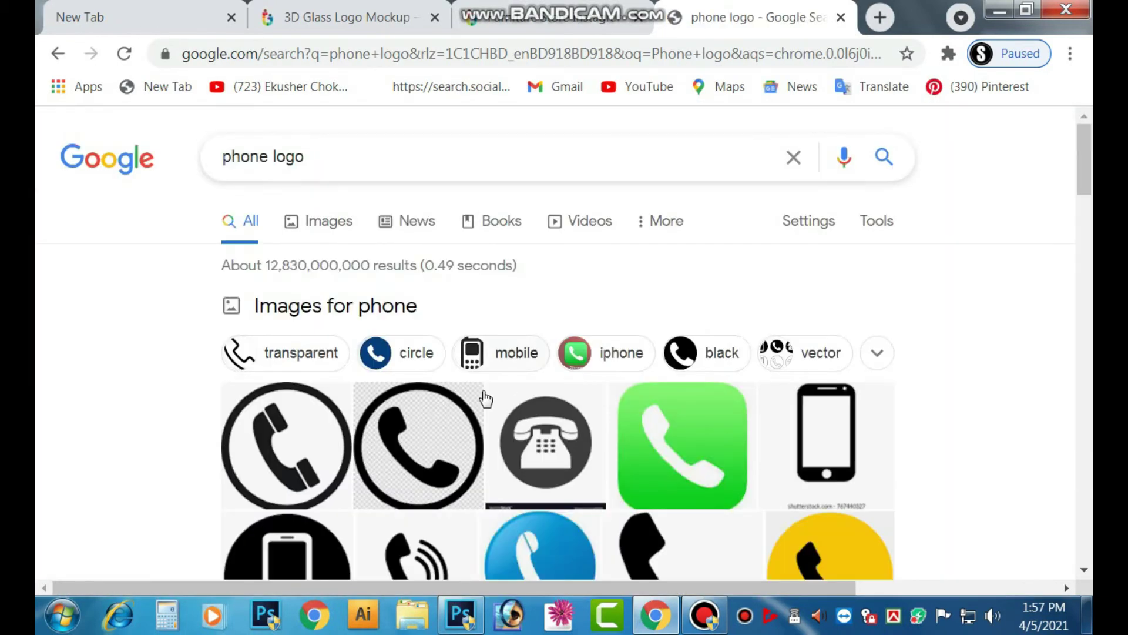
pyautogui.scroll(-3, 483, 398)
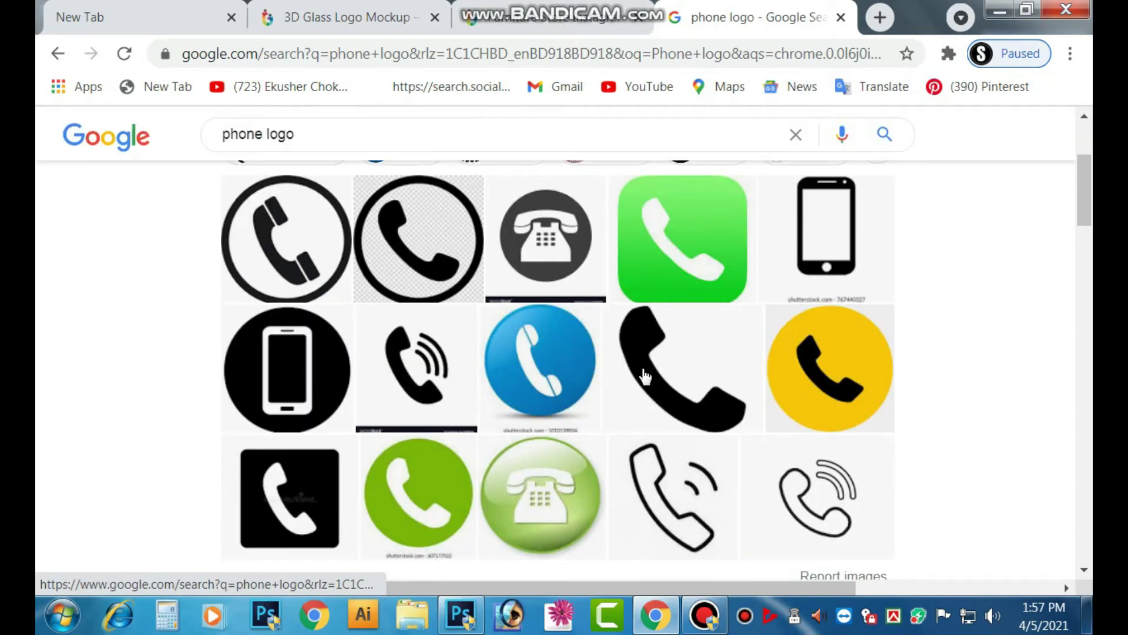
pyautogui.click(644, 376)
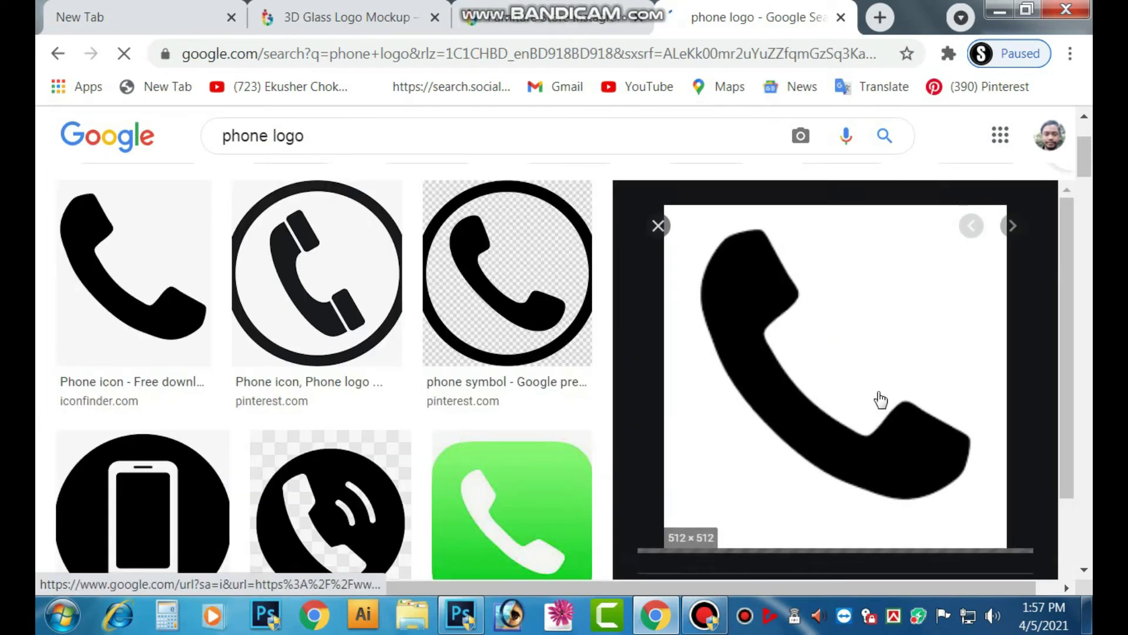
# - Open the phone-512 image in a new tab and save it to the Desktop
pyautogui.rightClick(820, 312)
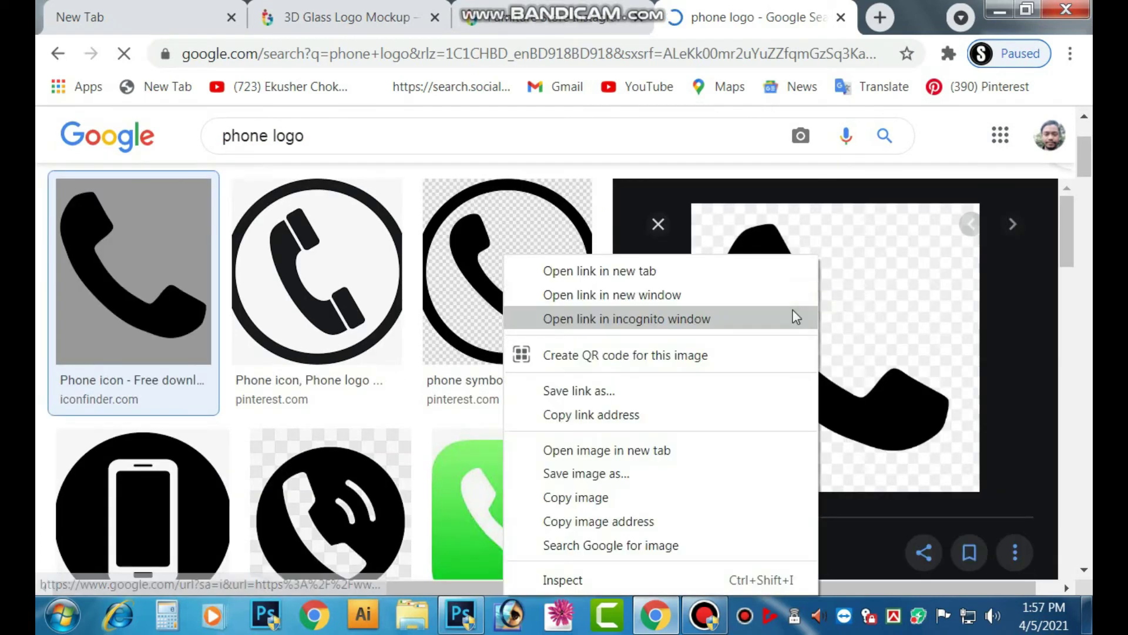
pyautogui.click(595, 450)
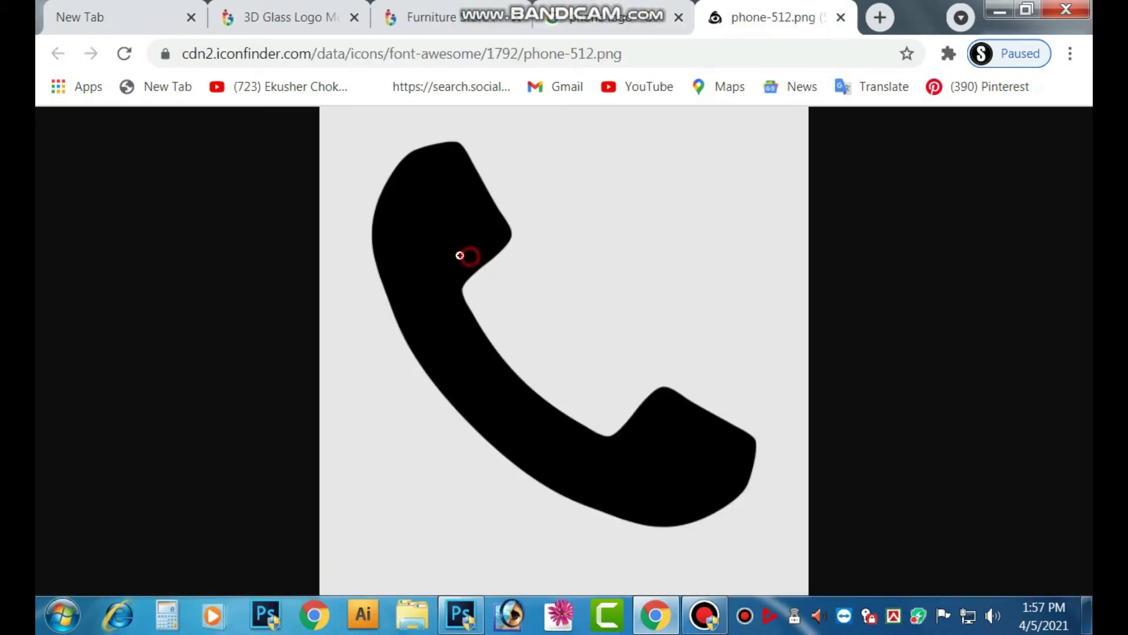
pyautogui.rightClick(460, 255)
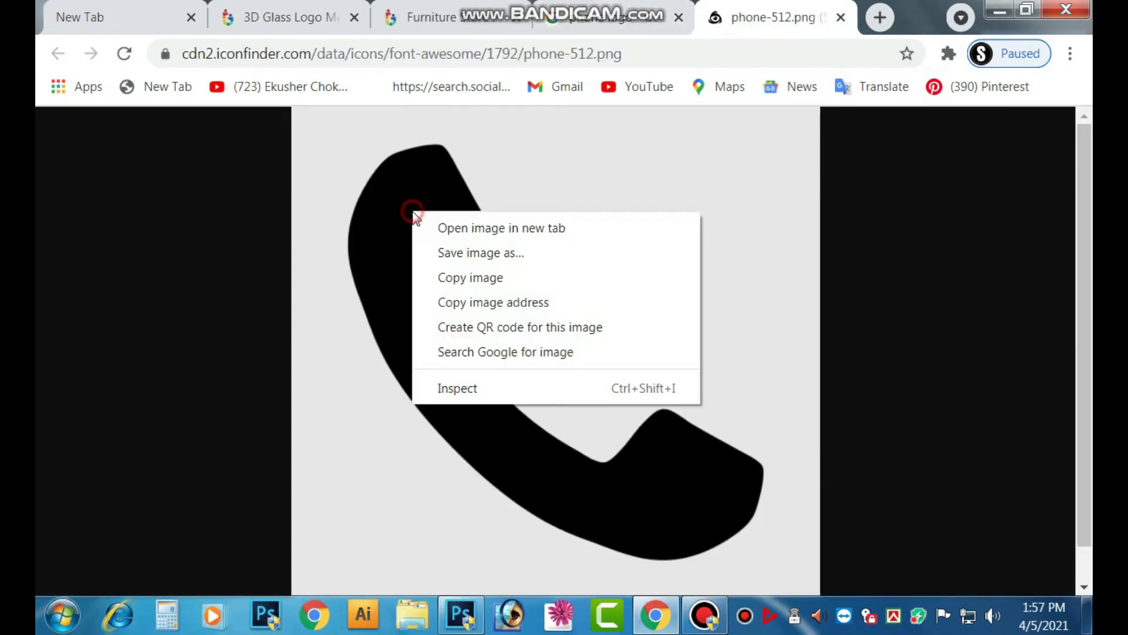
pyautogui.click(466, 252)
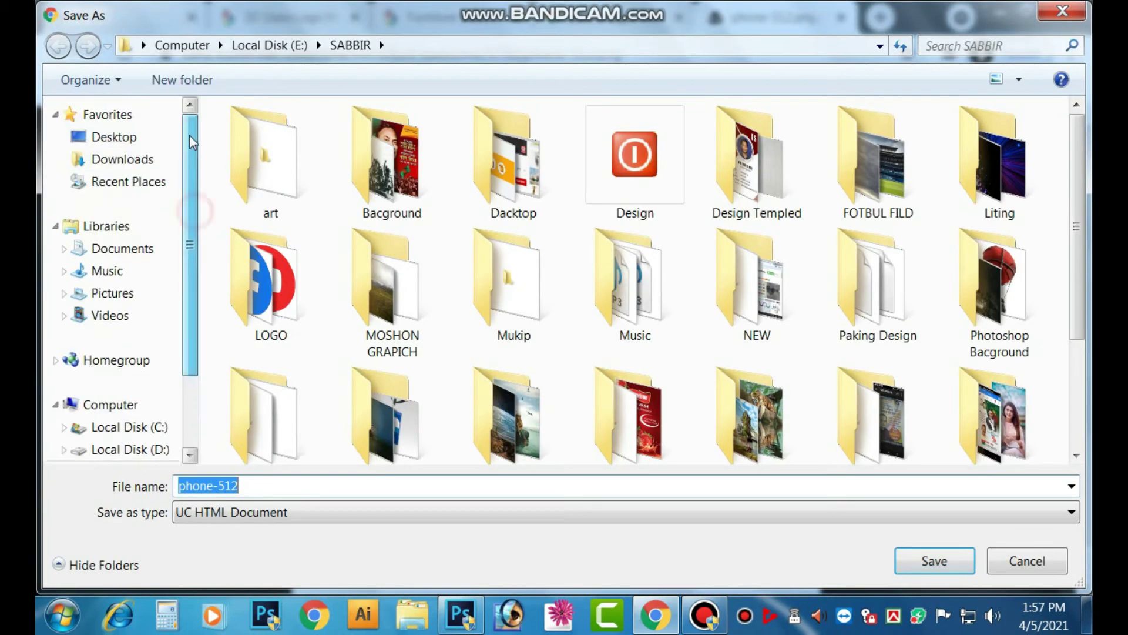
pyautogui.click(79, 139)
pyautogui.click(916, 563)
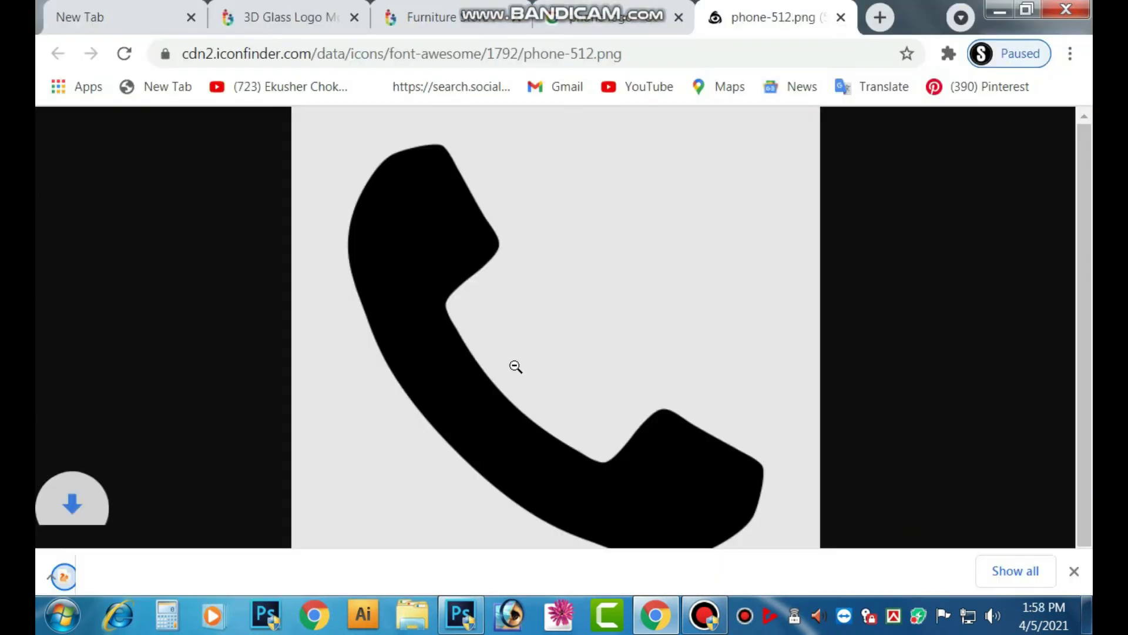
# - Open the related Phone Contact icon image in a new tab
pyautogui.click(603, 17)
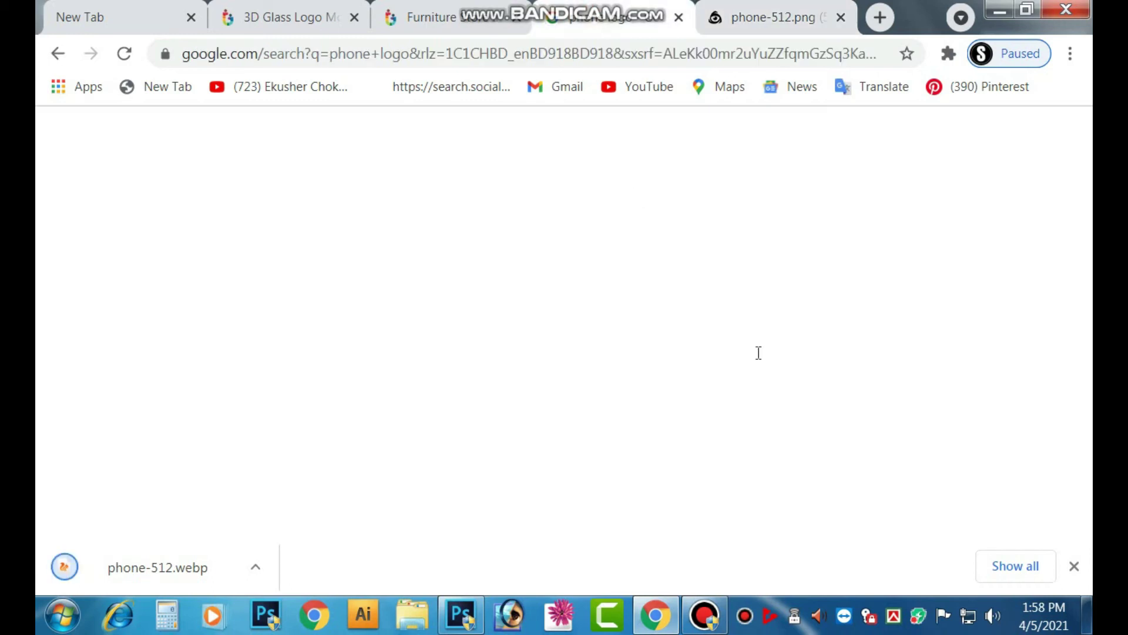
pyautogui.scroll(-4, 559, 338)
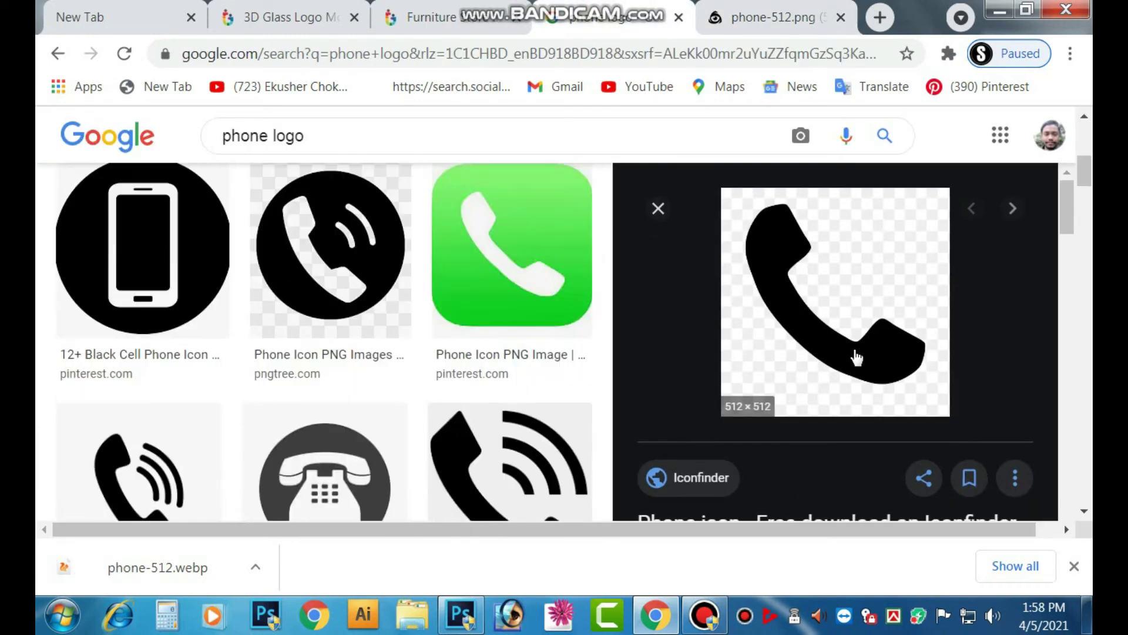
pyautogui.scroll(-10, 857, 356)
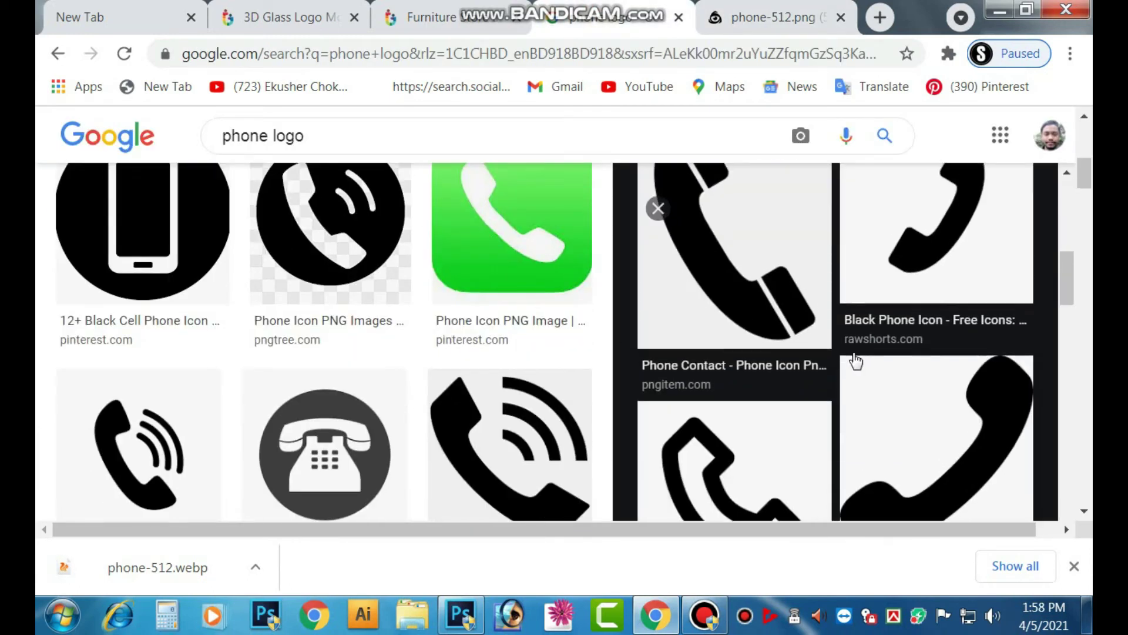
pyautogui.scroll(2, 763, 359)
pyautogui.click(751, 357)
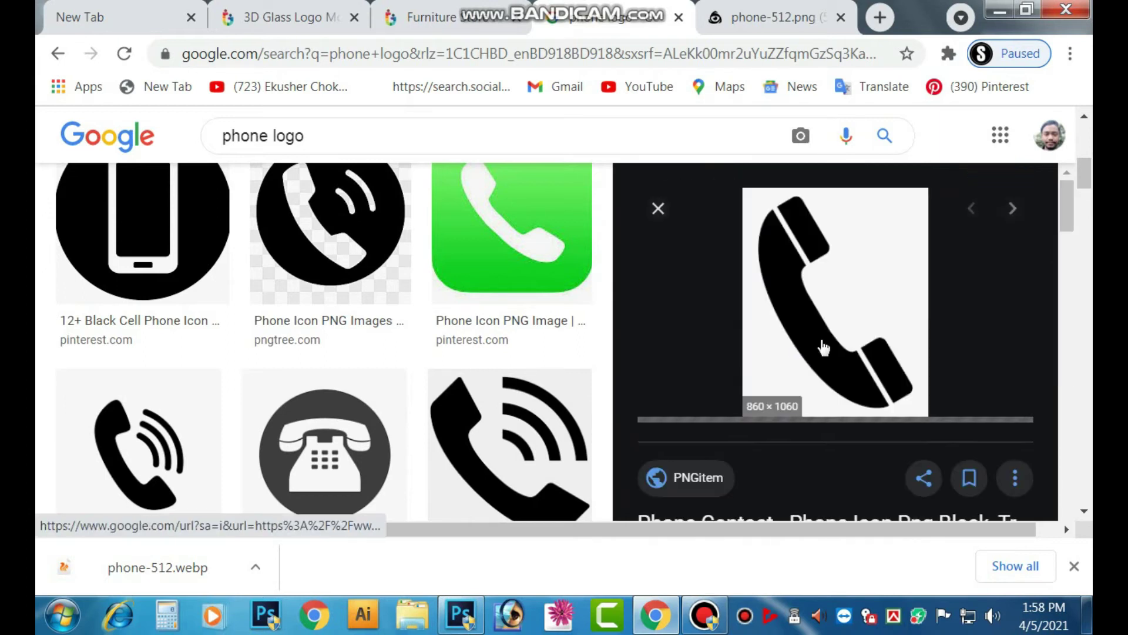
pyautogui.rightClick(775, 273)
pyautogui.click(826, 441)
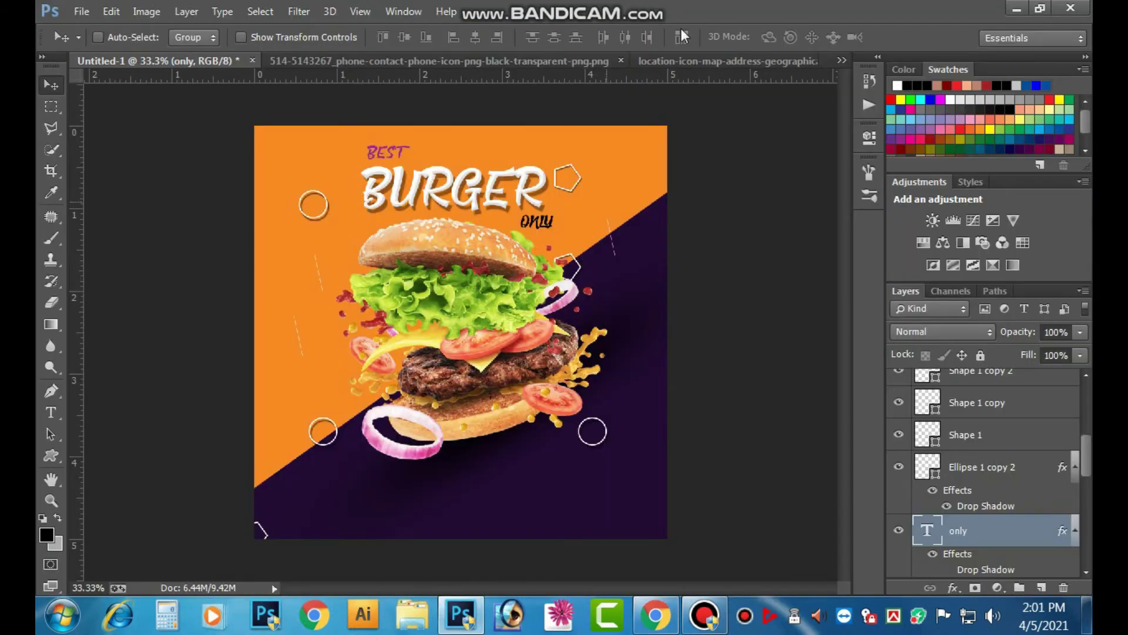
# - In the phone contact icon document, Quick Select the black handset and cut it out
pyautogui.click(842, 59)
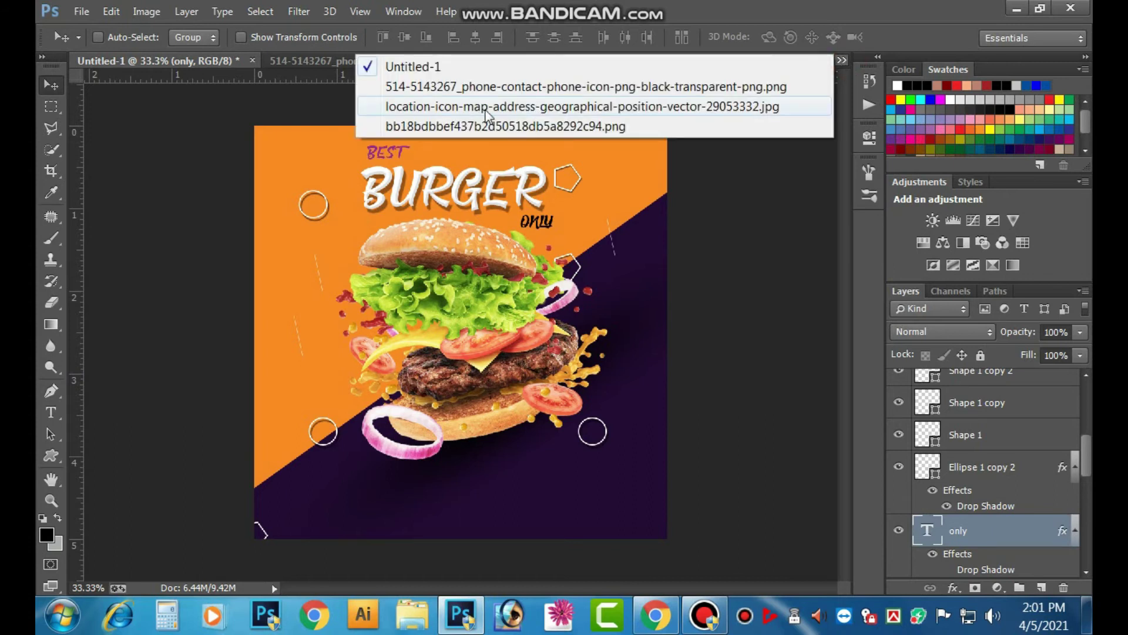
pyautogui.click(491, 88)
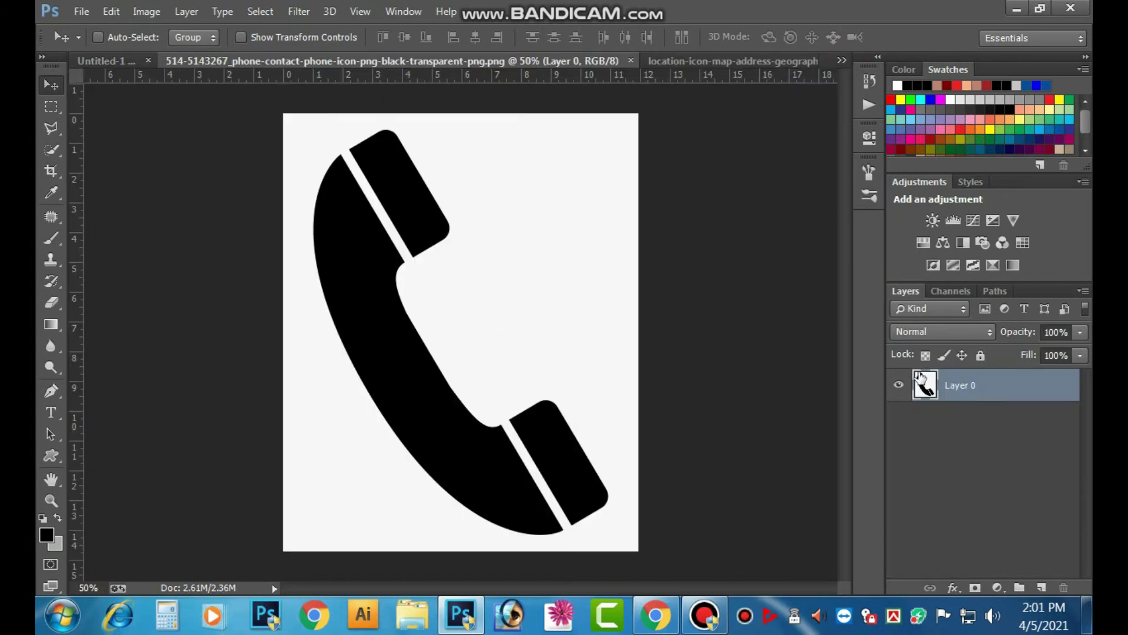
pyautogui.click(53, 150)
pyautogui.click(349, 265)
pyautogui.click(391, 391)
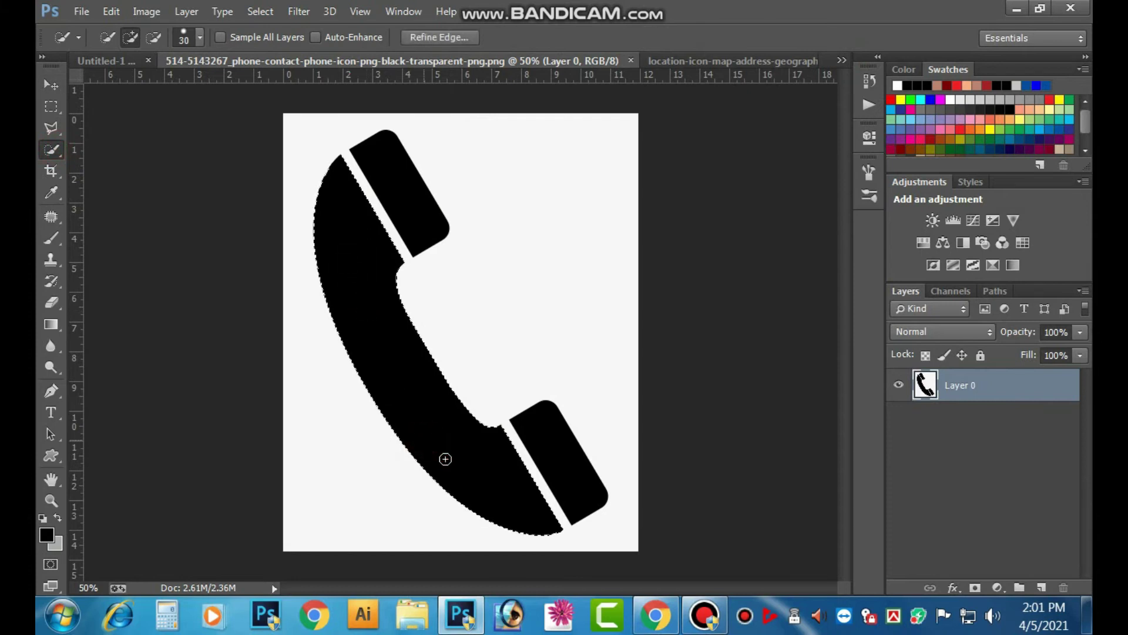
pyautogui.click(411, 206)
pyautogui.click(564, 460)
pyautogui.press('Delete')
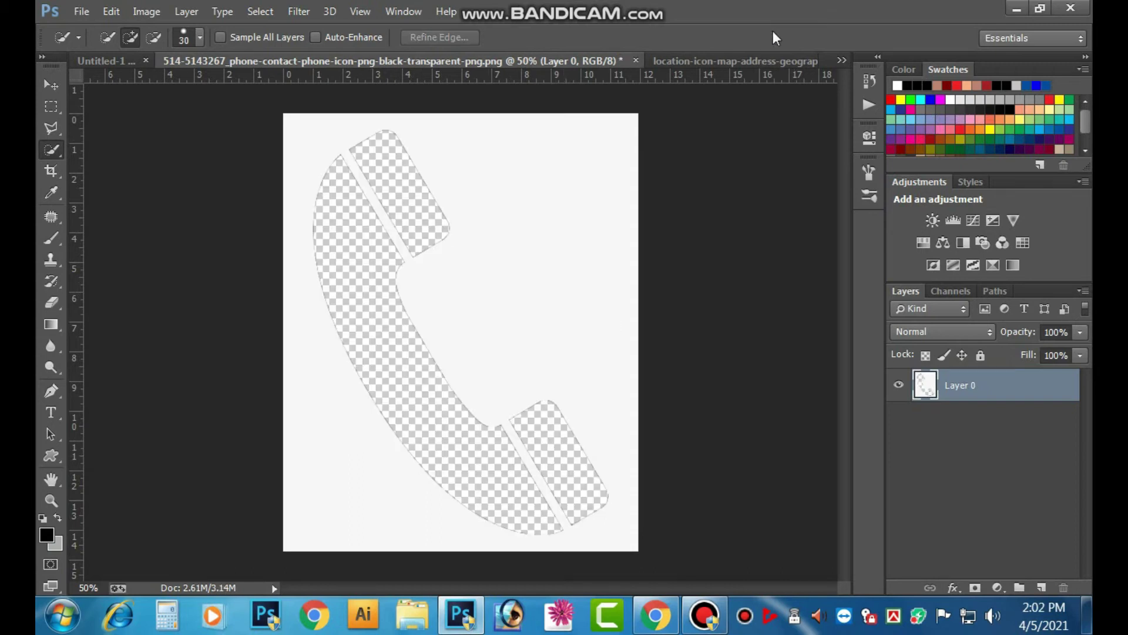
# - Paste the handset into the Untitled-1 burger poster
pyautogui.click(842, 60)
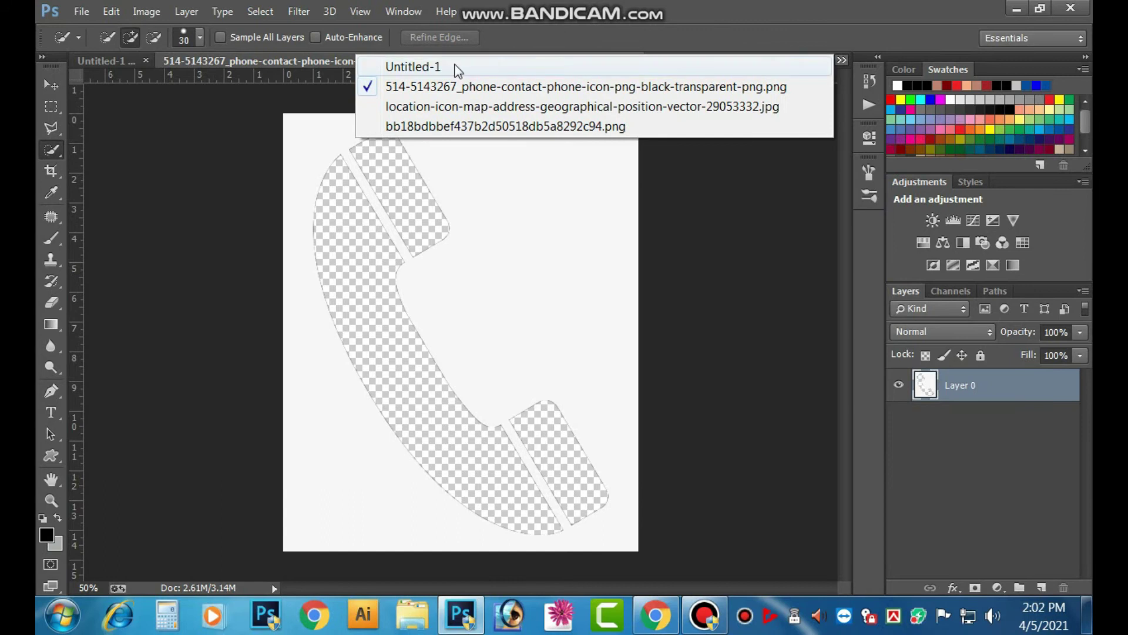
pyautogui.click(454, 66)
pyautogui.hotkey('ctrl', 'v')
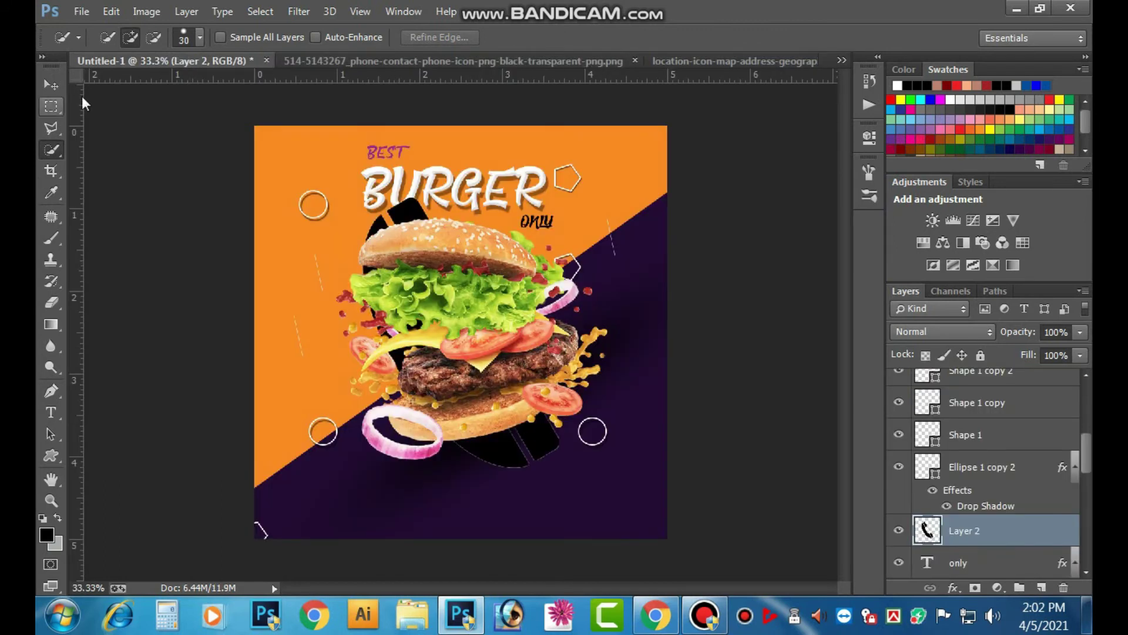
# - Add a red Color Overlay effect to the pasted handset
pyautogui.click(54, 85)
pyautogui.click(953, 587)
pyautogui.click(838, 497)
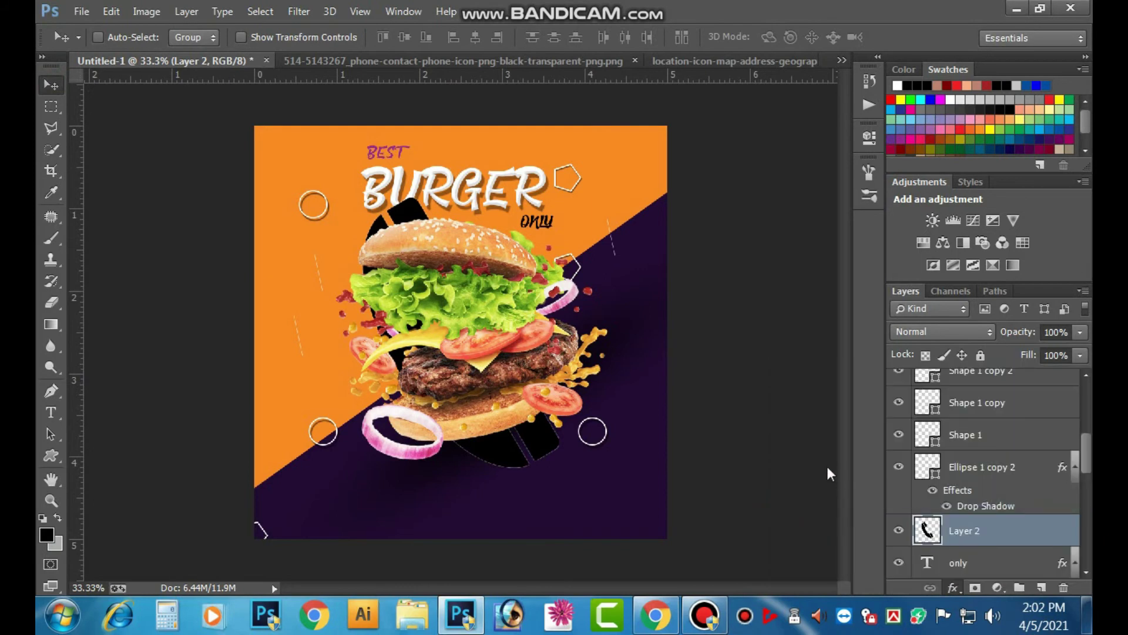
pyautogui.click(944, 202)
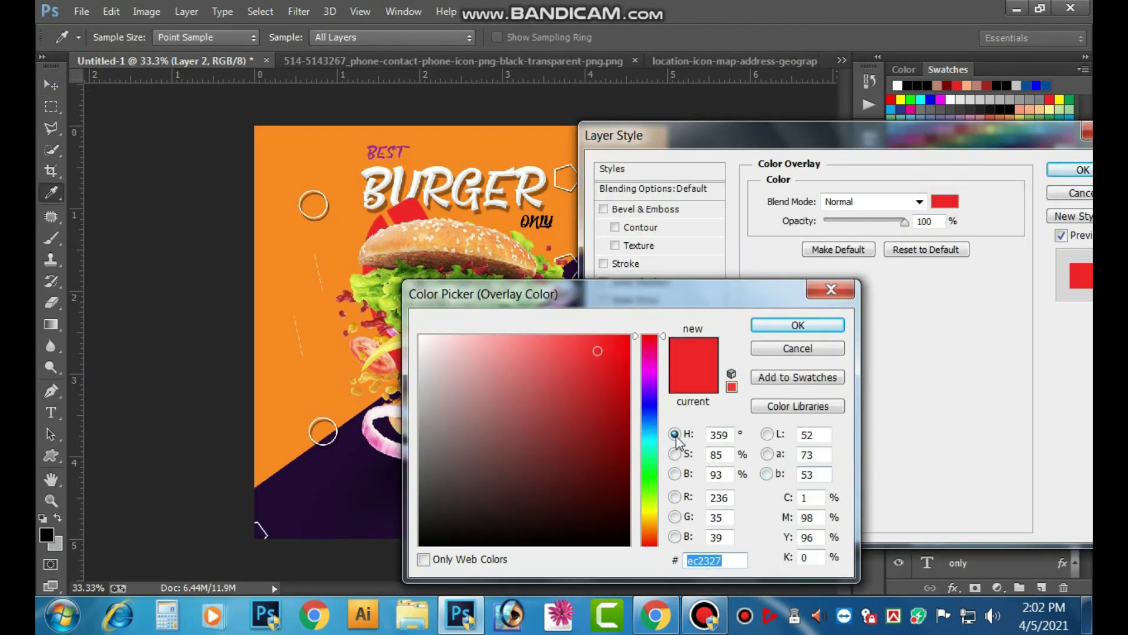
pyautogui.click(797, 325)
pyautogui.press('Return')
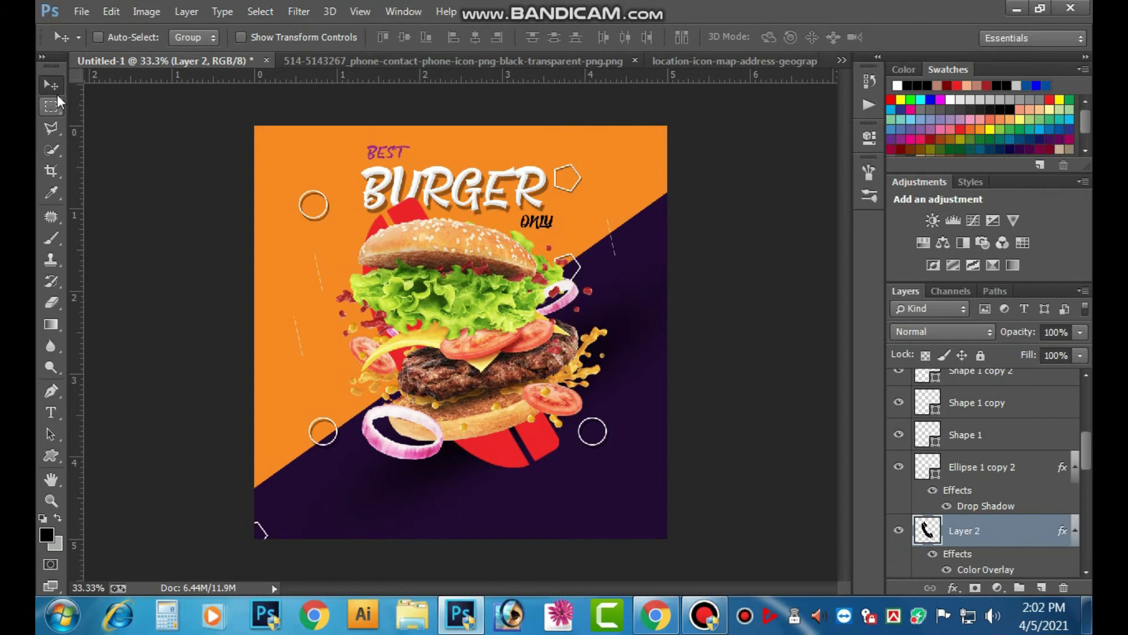
# - Scale the handset to about 14% and place it at the poster's lower left
pyautogui.moveTo(522, 453); pyautogui.dragTo(400, 371)
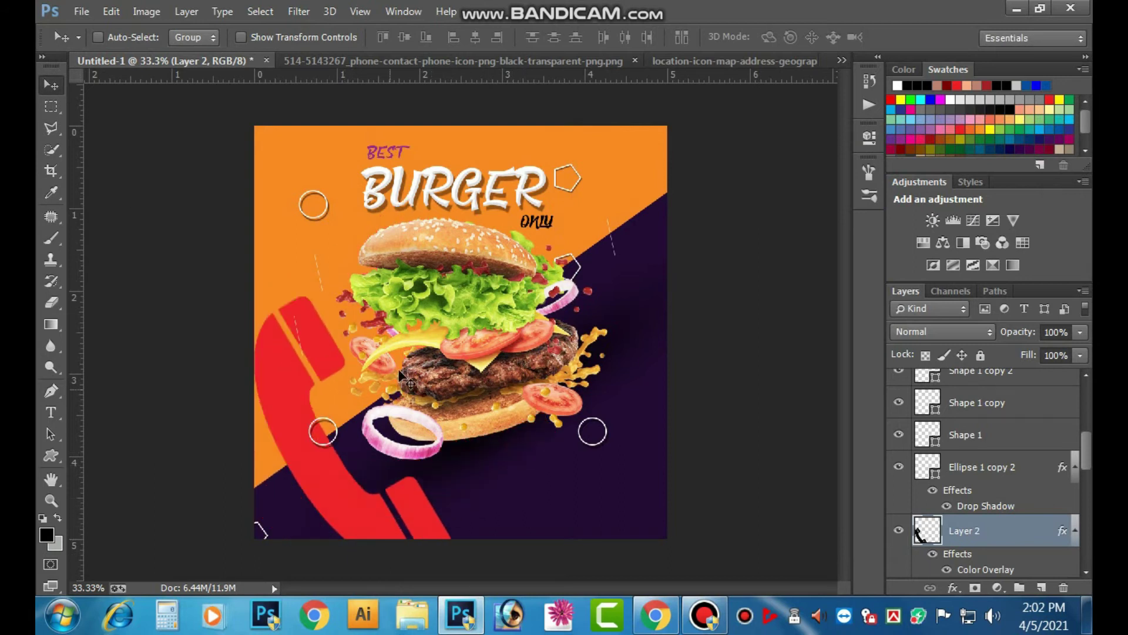
pyautogui.hotkey('ctrl', 't')
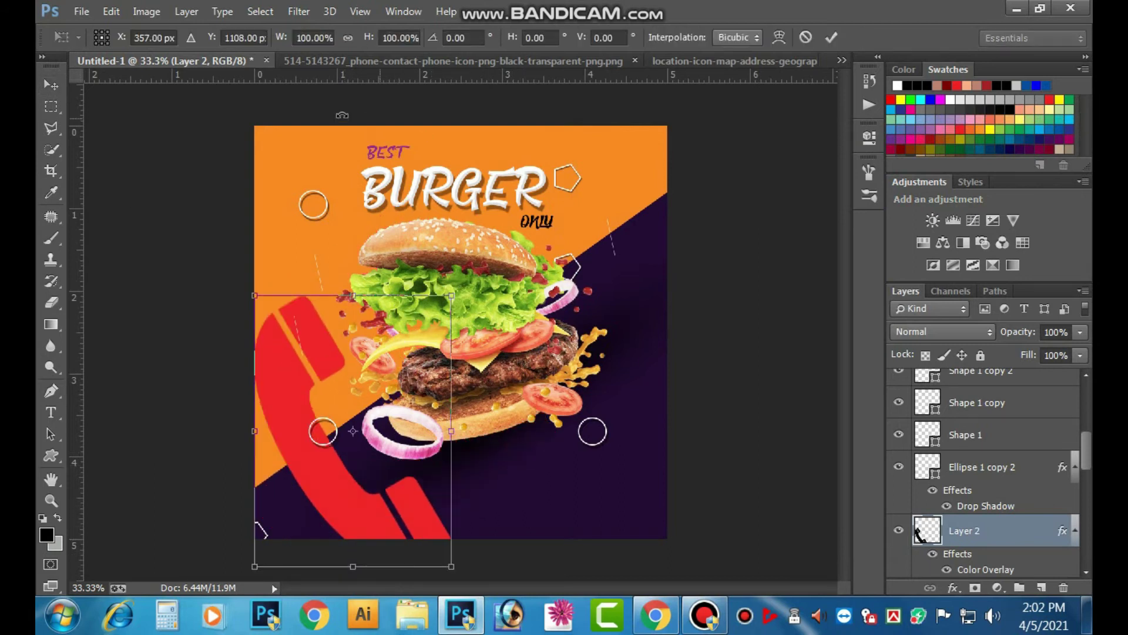
pyautogui.moveTo(262, 38); pyautogui.dragTo(117, 66)
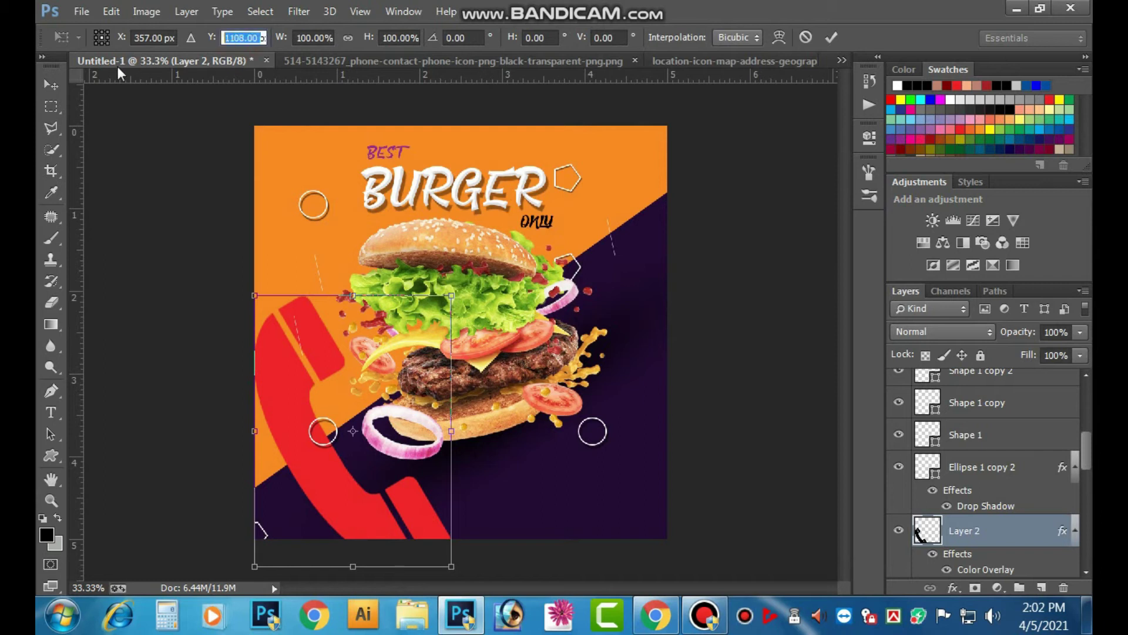
pyautogui.press('Down')
pyautogui.press('Down')
pyautogui.press('Down')
pyautogui.press('Down')
pyautogui.press('Down')
pyautogui.press('Down')
pyautogui.press('Down')
pyautogui.press('Down')
pyautogui.press('Down')
pyautogui.press('Down')
pyautogui.press('Down')
pyautogui.press('Down')
pyautogui.press('Down')
pyautogui.press('Down')
pyautogui.press('Down')
pyautogui.press('Down')
pyautogui.press('Down')
pyautogui.press('Down')
pyautogui.press('Down')
pyautogui.press('Down')
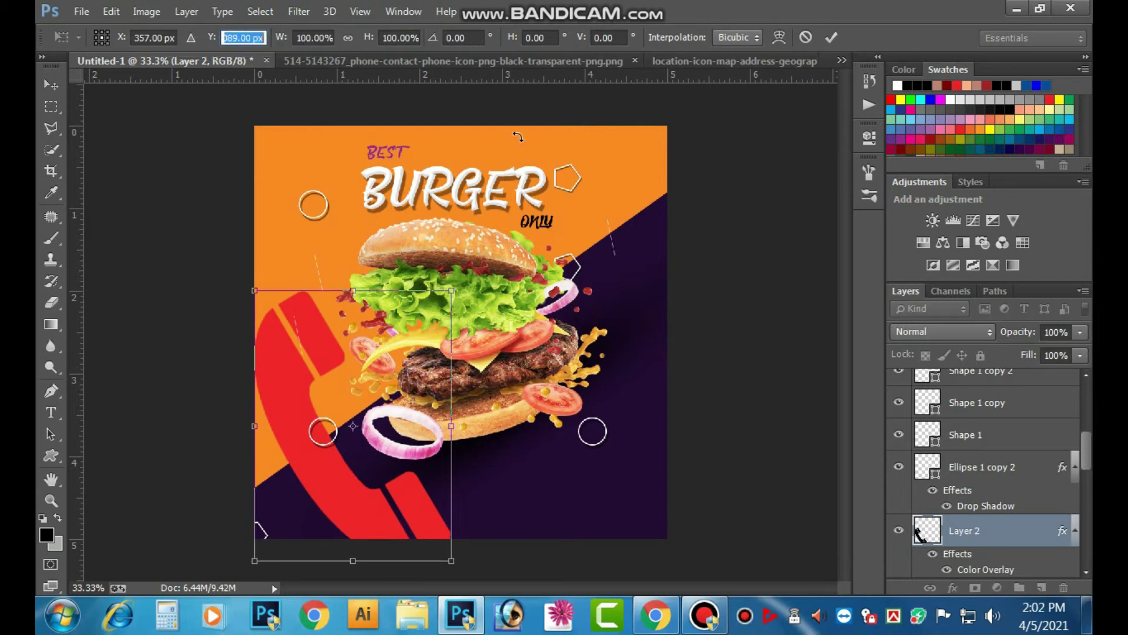
pyautogui.moveTo(452, 286); pyautogui.dragTo(370, 403)
pyautogui.click(831, 37)
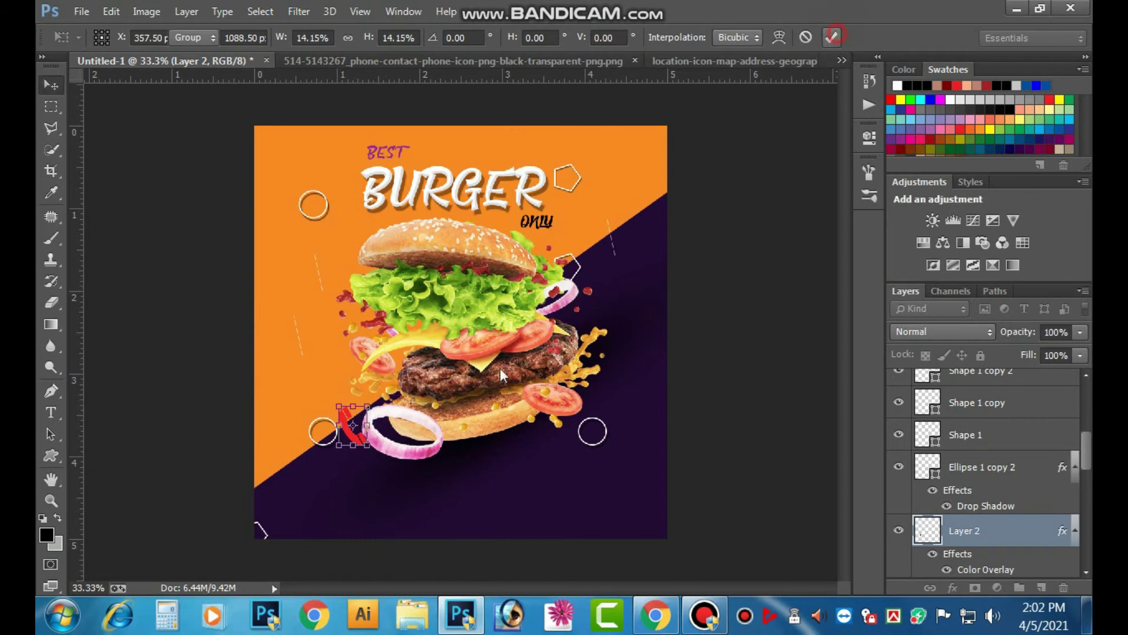
pyautogui.moveTo(343, 455); pyautogui.dragTo(300, 536)
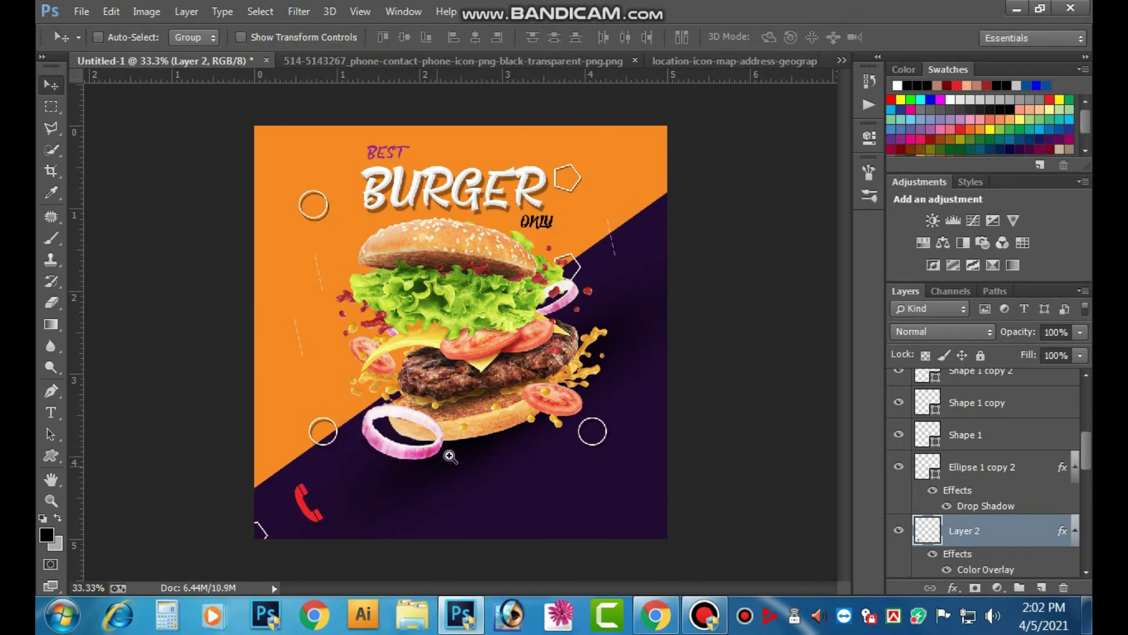
# - Shrink the phone icon to about two thirds and move it slightly up
pyautogui.click(449, 456)
pyautogui.click(350, 446)
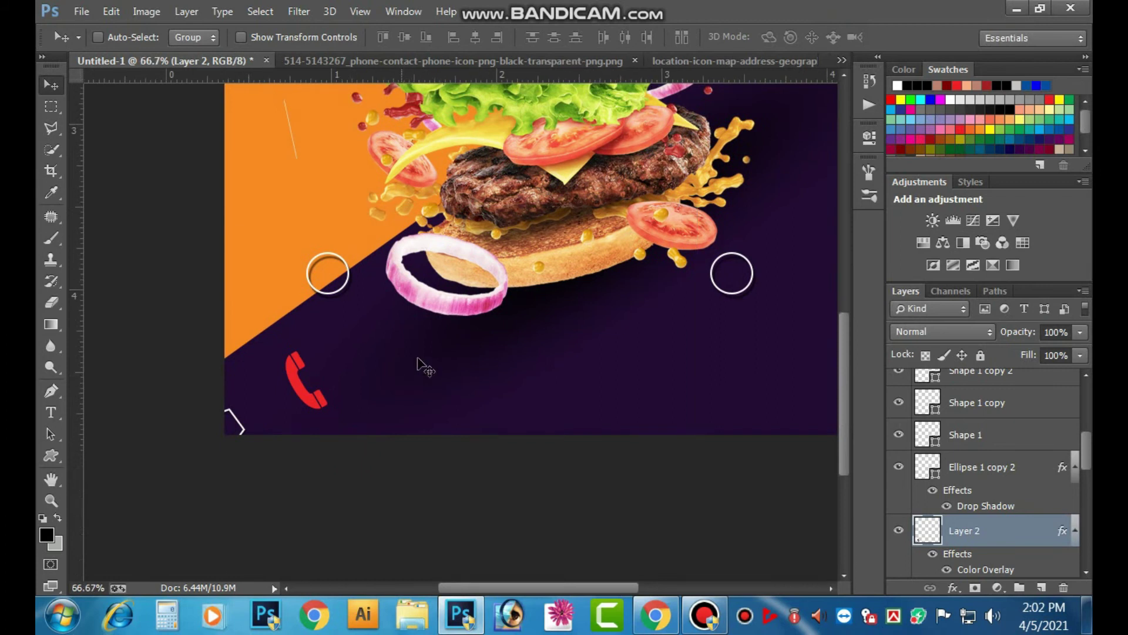
pyautogui.hotkey('ctrl', 't')
pyautogui.moveTo(302, 342); pyautogui.dragTo(303, 360)
pyautogui.click(831, 37)
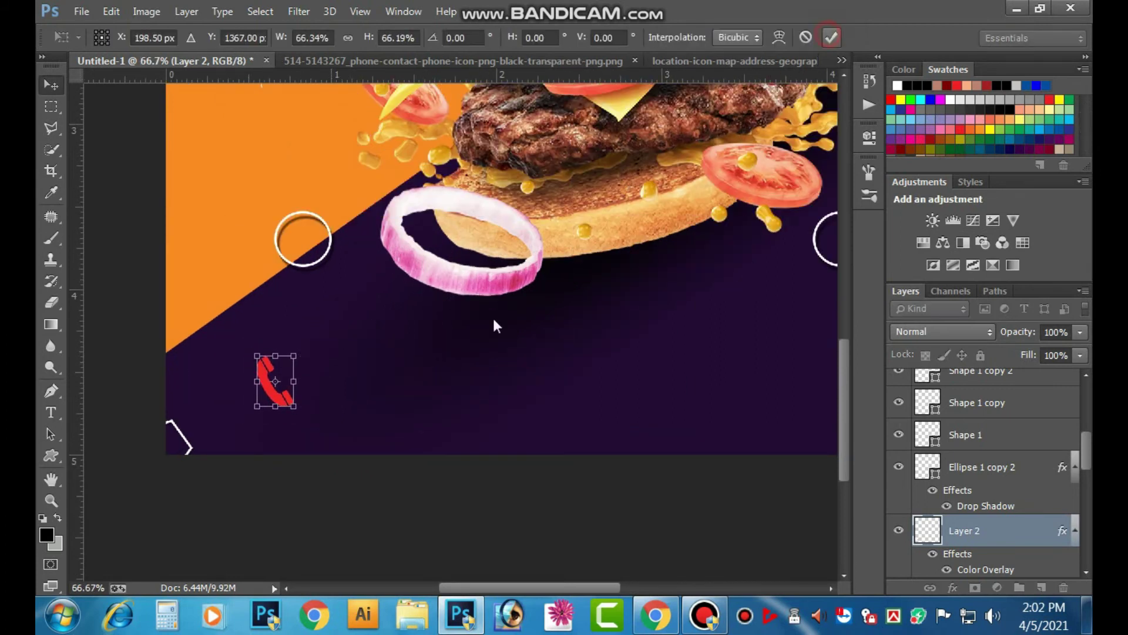
pyautogui.moveTo(273, 396); pyautogui.dragTo(274, 388)
# - Change the phone icon's Color Overlay to orange (C0 M50 Y100)
pyautogui.click(953, 588)
pyautogui.click(849, 499)
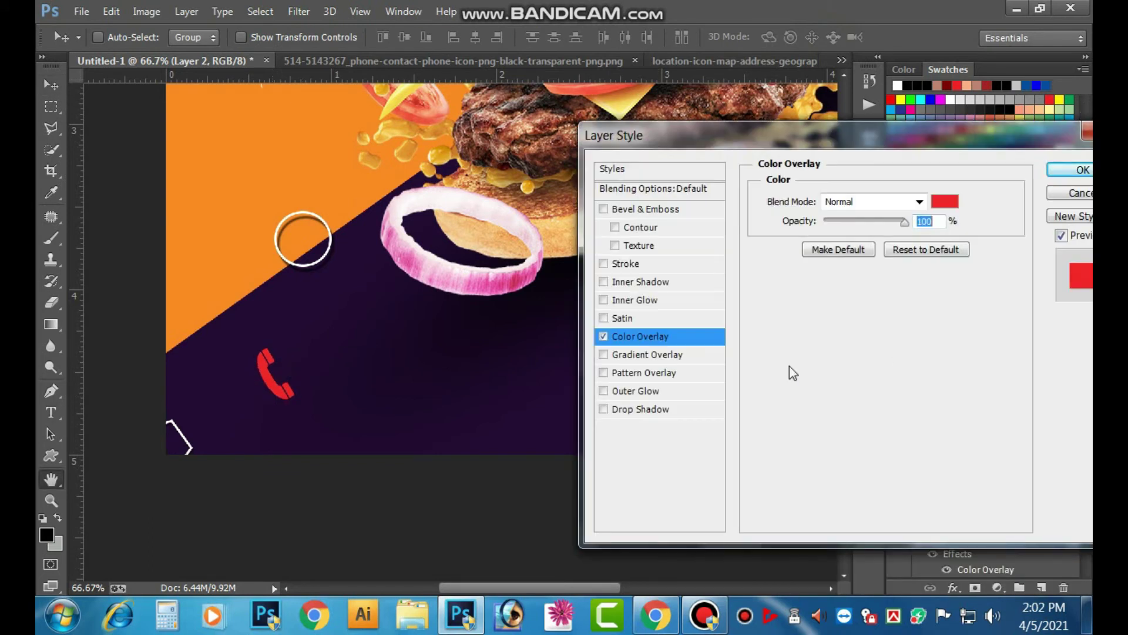
pyautogui.click(944, 201)
pyautogui.click(810, 497)
pyautogui.write('0')
pyautogui.press('Tab')
pyautogui.write('50')
pyautogui.press('Tab')
pyautogui.write('100')
pyautogui.press('Return')
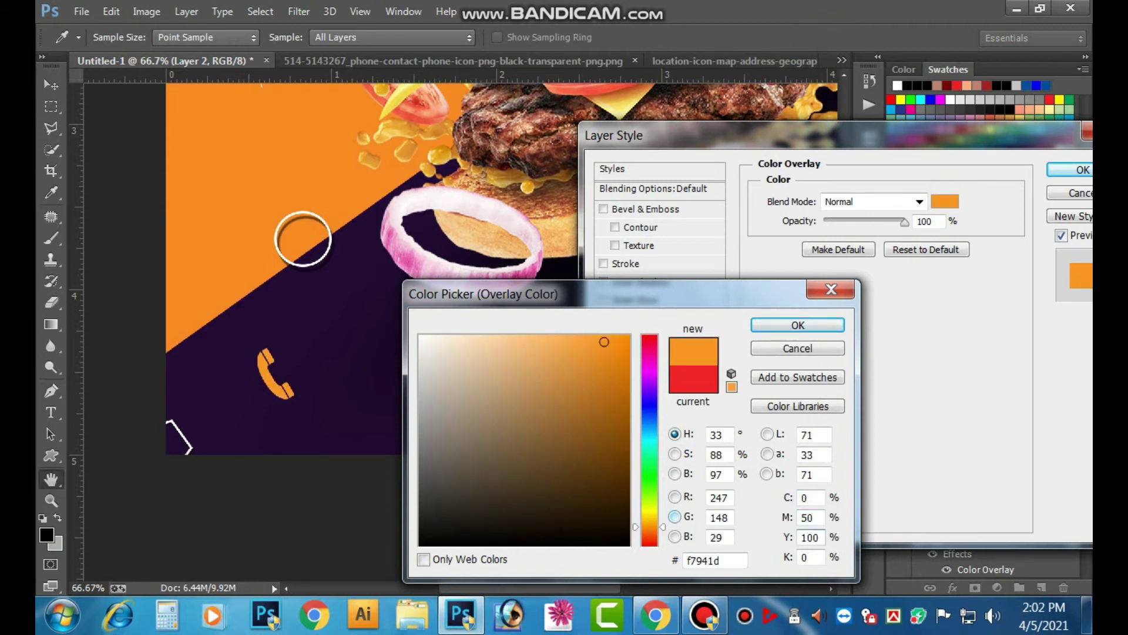
pyautogui.press('Return')
# - Nudge the phone icon slightly left and shrink it a little more
pyautogui.press('Tab')
pyautogui.hotkey('ctrl', '-')
pyautogui.hotkey('ctrl', '-')
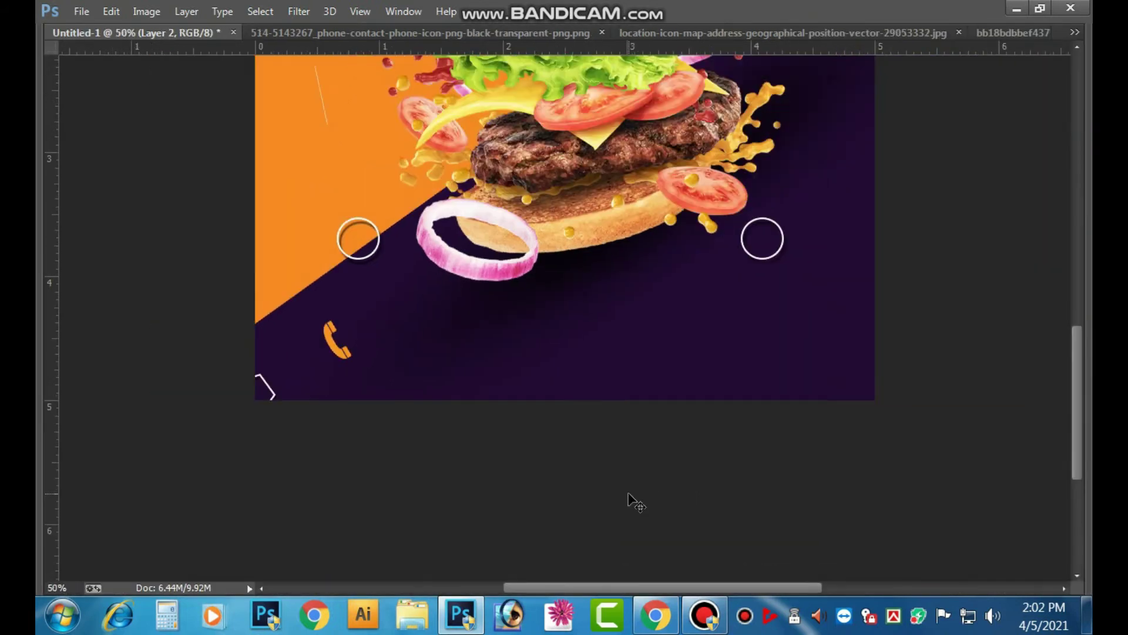
pyautogui.hotkey('shift', 'Left')
pyautogui.hotkey('shift', 'Left')
pyautogui.hotkey('shift', 'Left')
pyautogui.hotkey('shift', 'Left')
pyautogui.hotkey('shift', 'Left')
pyautogui.hotkey('ctrl', 't')
pyautogui.moveTo(419, 475); pyautogui.dragTo(421, 479)
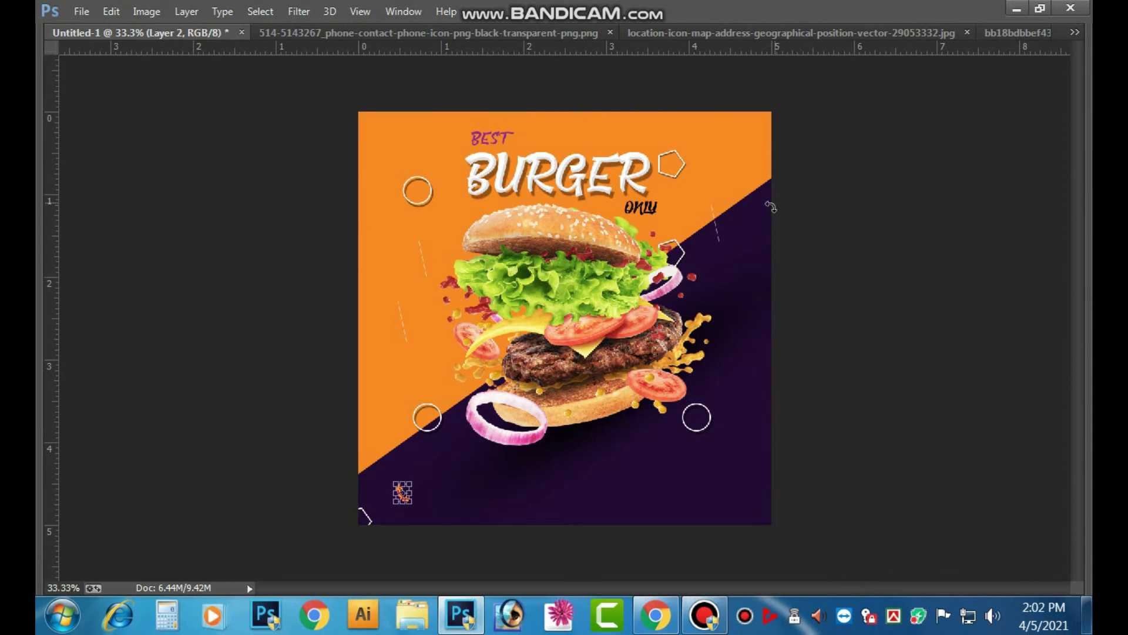
pyautogui.press('Return')
pyautogui.press('Tab')
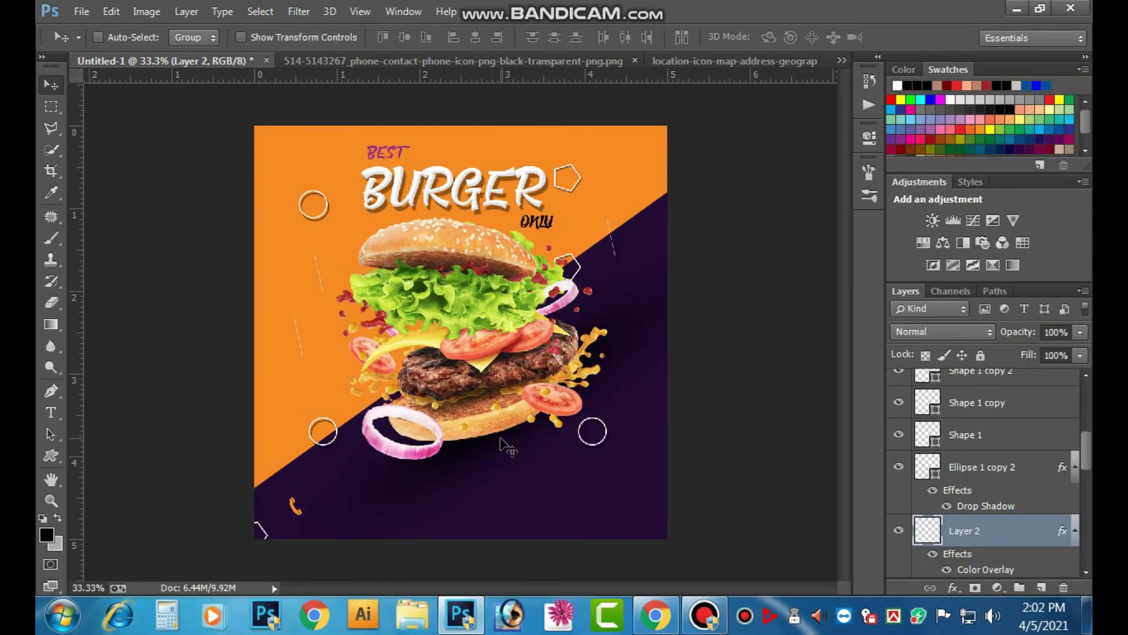
# - Start a text line of placeholder digits beside the phone icon, set in Arial
pyautogui.click(52, 412)
pyautogui.click(324, 510)
pyautogui.write('017')
pyautogui.hotkey('ctrl', 'Return')
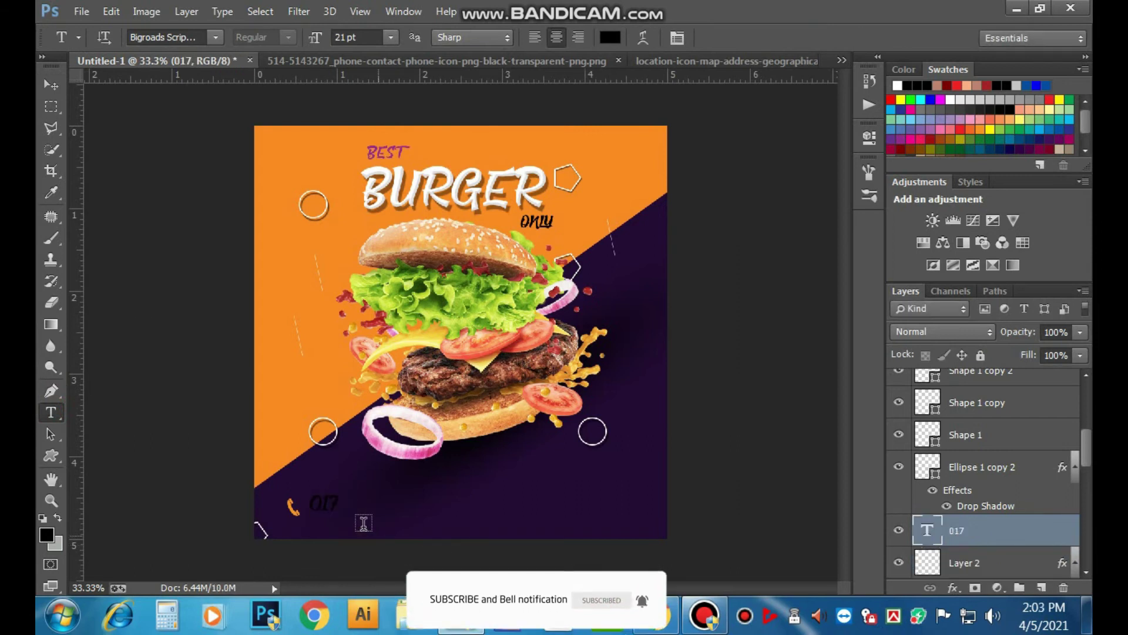
pyautogui.click(322, 506)
pyautogui.doubleClick(322, 506)
pyautogui.click(163, 33)
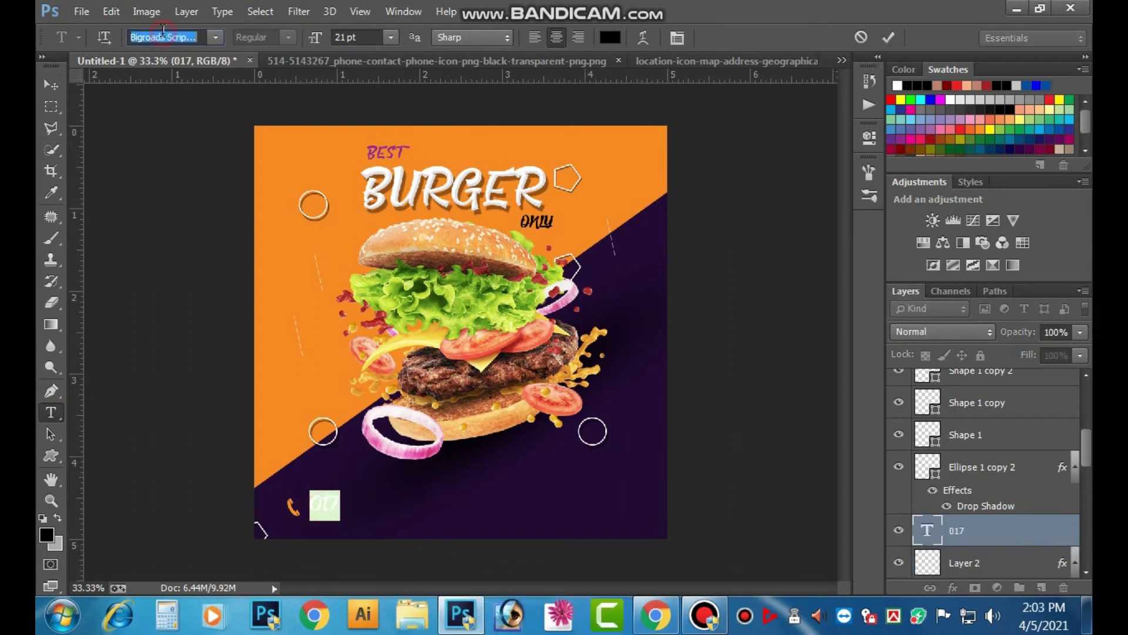
pyautogui.write('Arial')
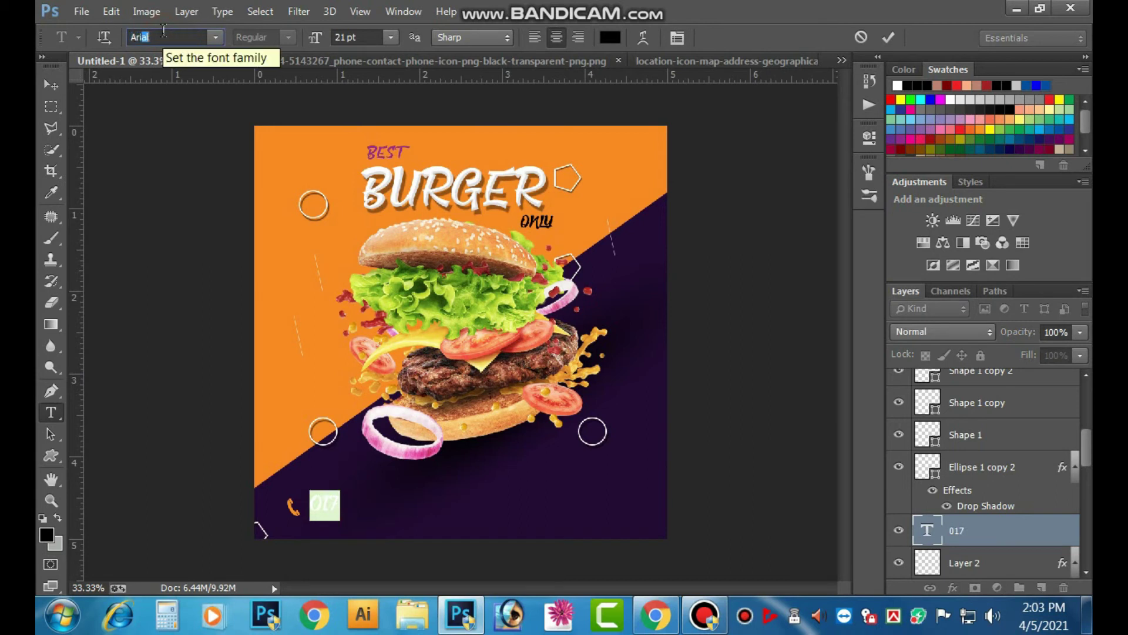
pyautogui.press('Return')
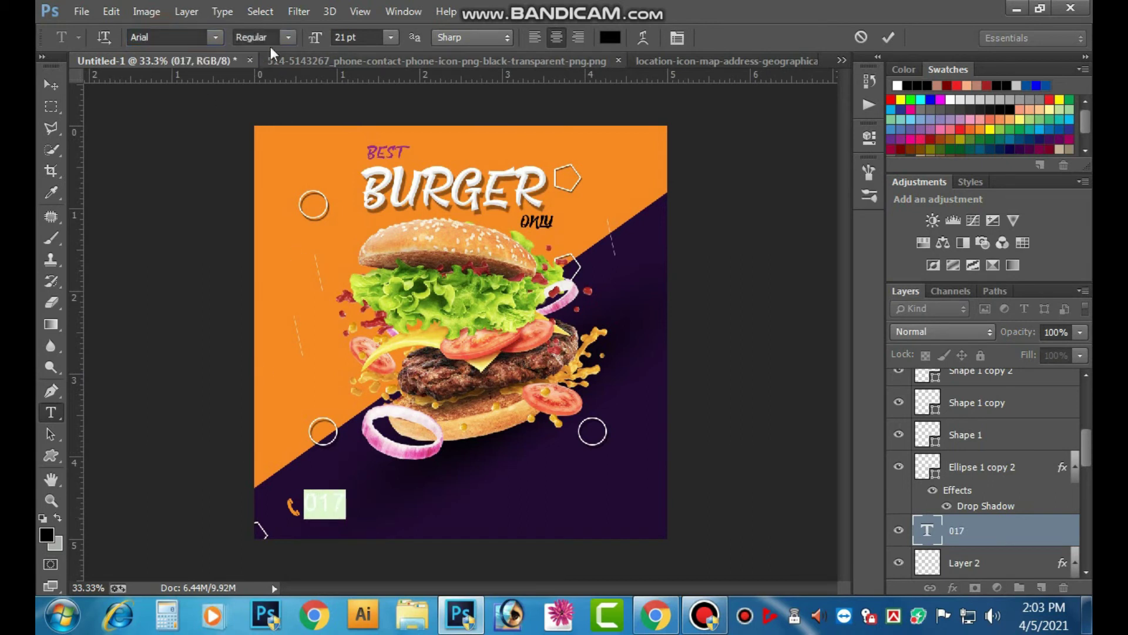
# - Make the digits white by setting the text colour to C0 M0 Y0
pyautogui.click(323, 506)
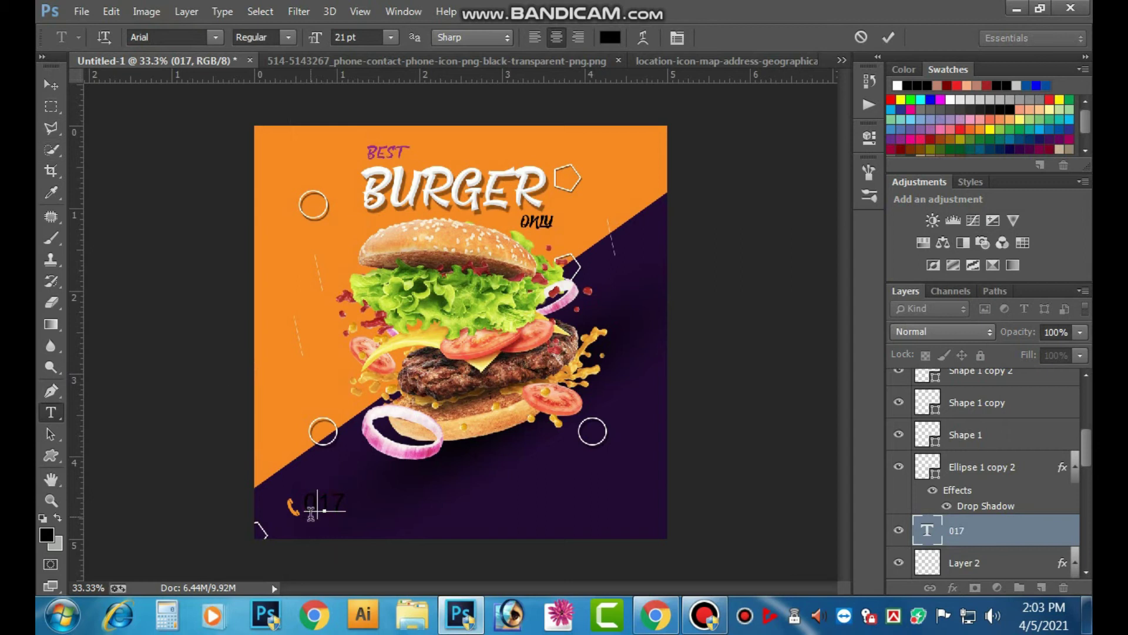
pyautogui.doubleClick(315, 505)
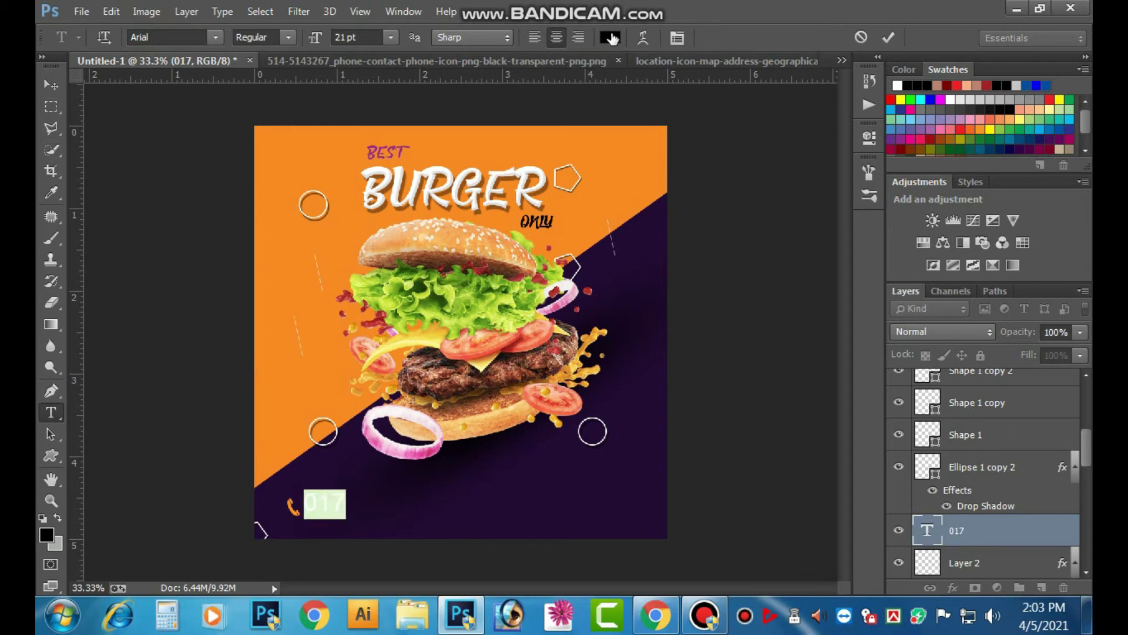
pyautogui.click(613, 39)
pyautogui.moveTo(815, 497); pyautogui.dragTo(771, 504)
pyautogui.write('0')
pyautogui.press('Tab')
pyautogui.write('0')
pyautogui.press('Tab')
pyautogui.write('0')
pyautogui.press('Tab')
pyautogui.write('0')
pyautogui.press('Return')
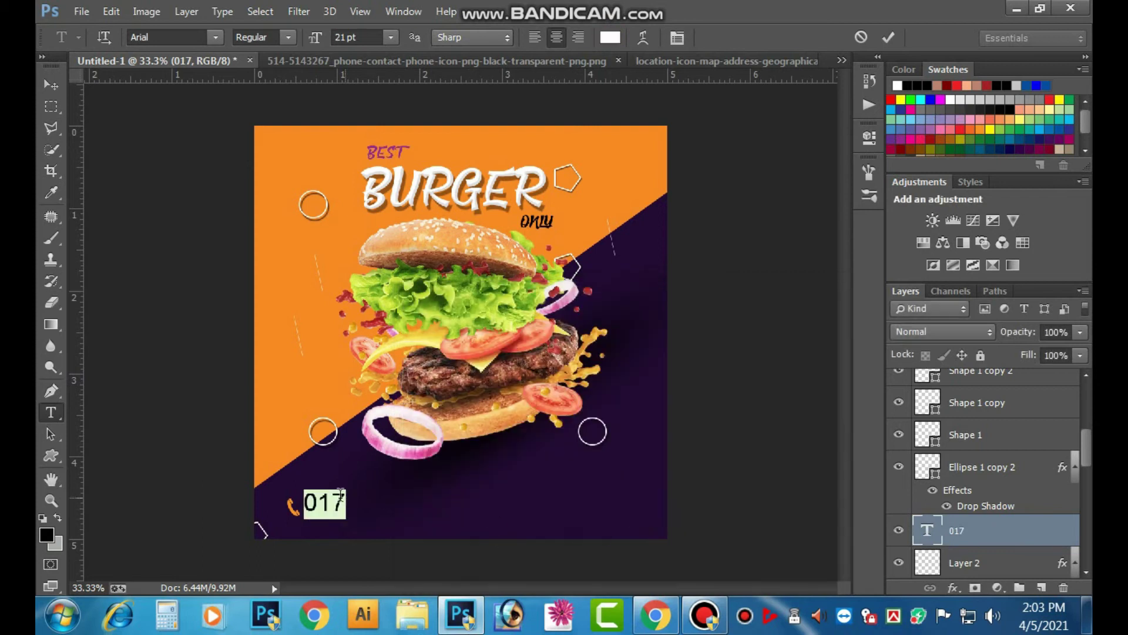
pyautogui.click(335, 500)
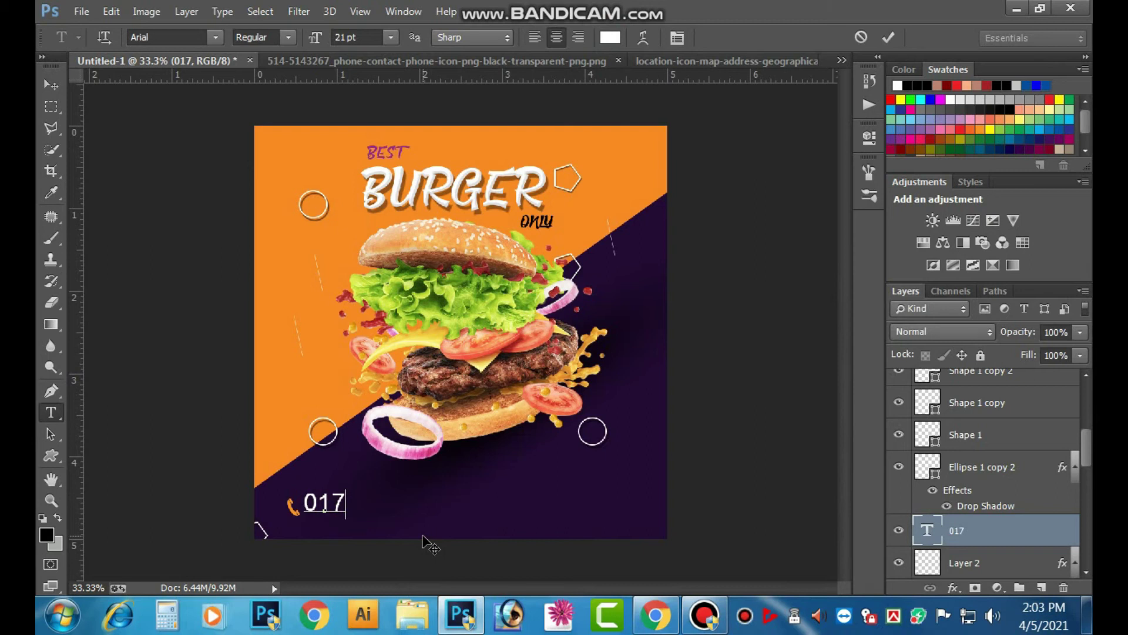
# - Replace the placeholder with the contact phone number and move it right of the icon
pyautogui.press('BackSpace')
pyautogui.press('BackSpace')
pyautogui.press('BackSpace')
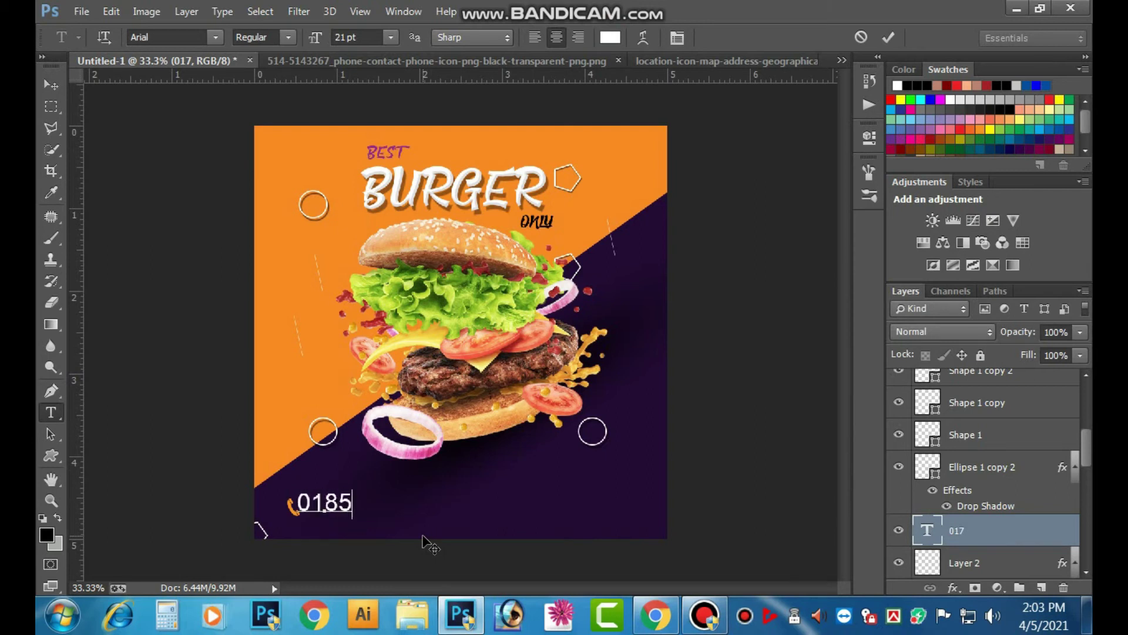
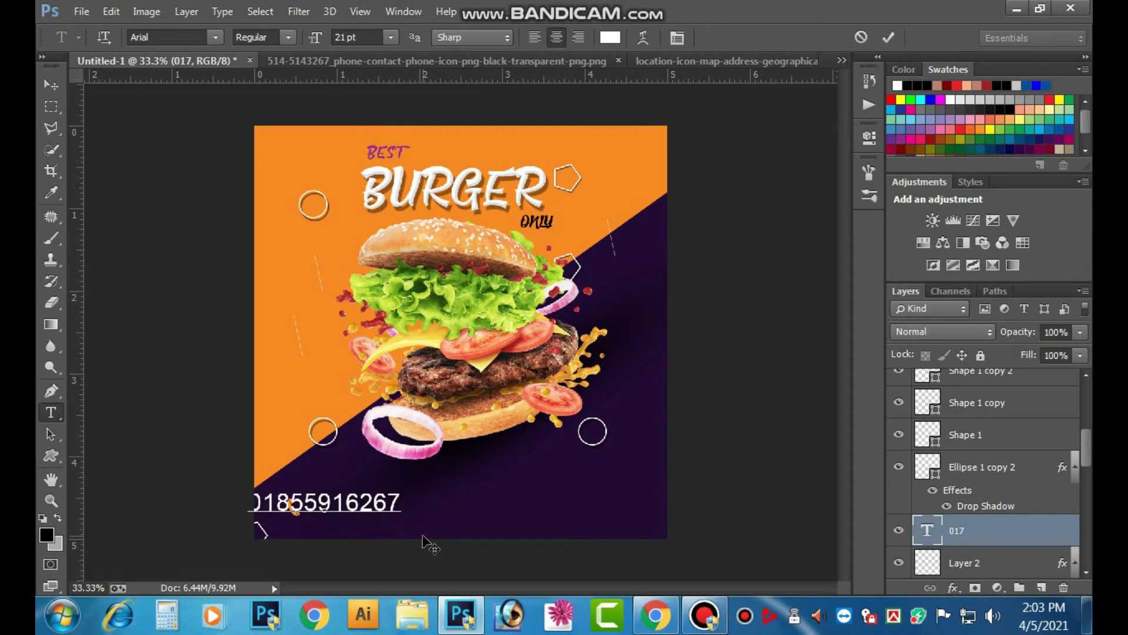
pyautogui.hotkey('ctrl', 'Return')
pyautogui.click(52, 84)
pyautogui.moveTo(354, 502); pyautogui.dragTo(442, 487)
# - Scale the phone number down slightly and line it up beside the phone icon
pyautogui.hotkey('ctrl', 't')
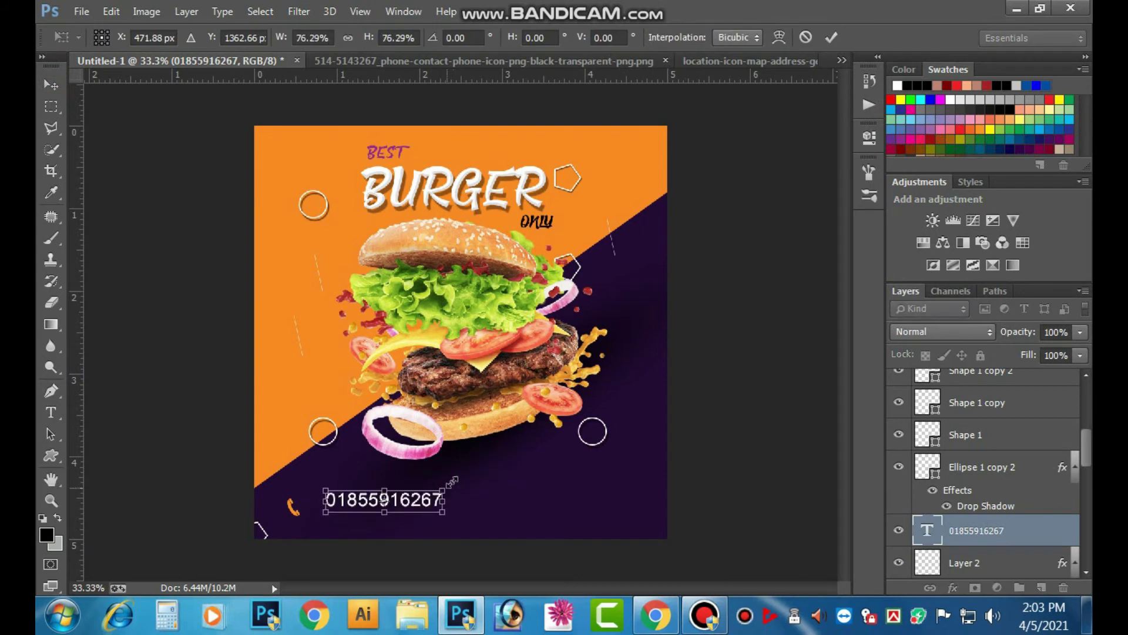
pyautogui.click(831, 37)
pyautogui.keyDown('ctrl'); pyautogui.click(415, 466); pyautogui.keyUp('ctrl')
pyautogui.keyDown('ctrl'); pyautogui.click(414, 466); pyautogui.keyUp('ctrl')
pyautogui.moveTo(312, 567); pyautogui.dragTo(344, 416)
pyautogui.moveTo(313, 367); pyautogui.dragTo(263, 370)
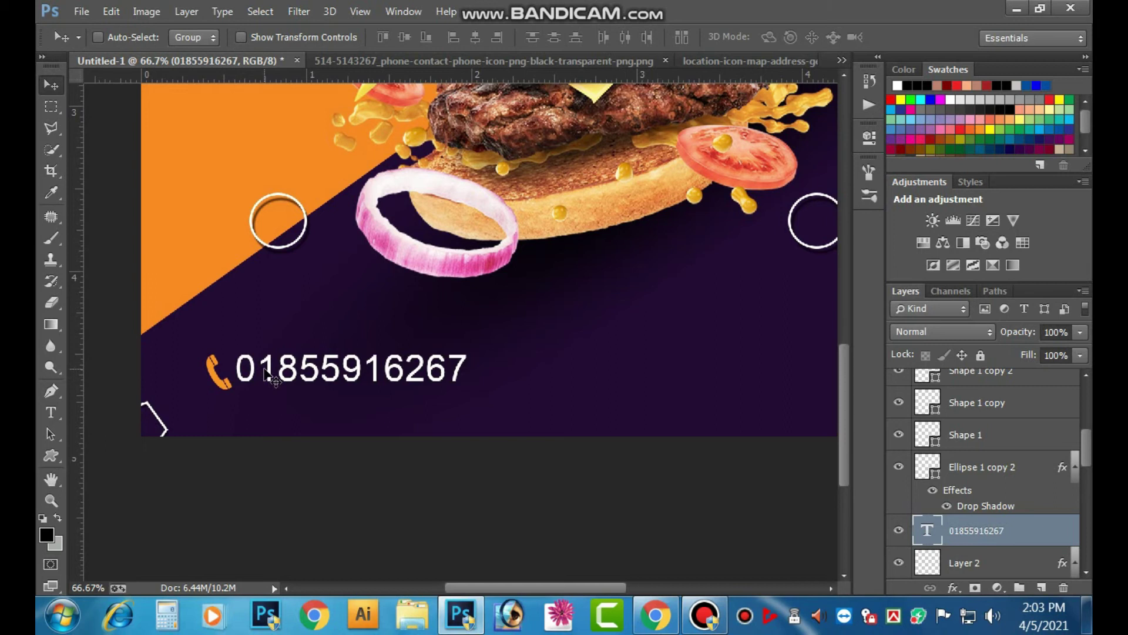
pyautogui.hotkey('ctrl', 't')
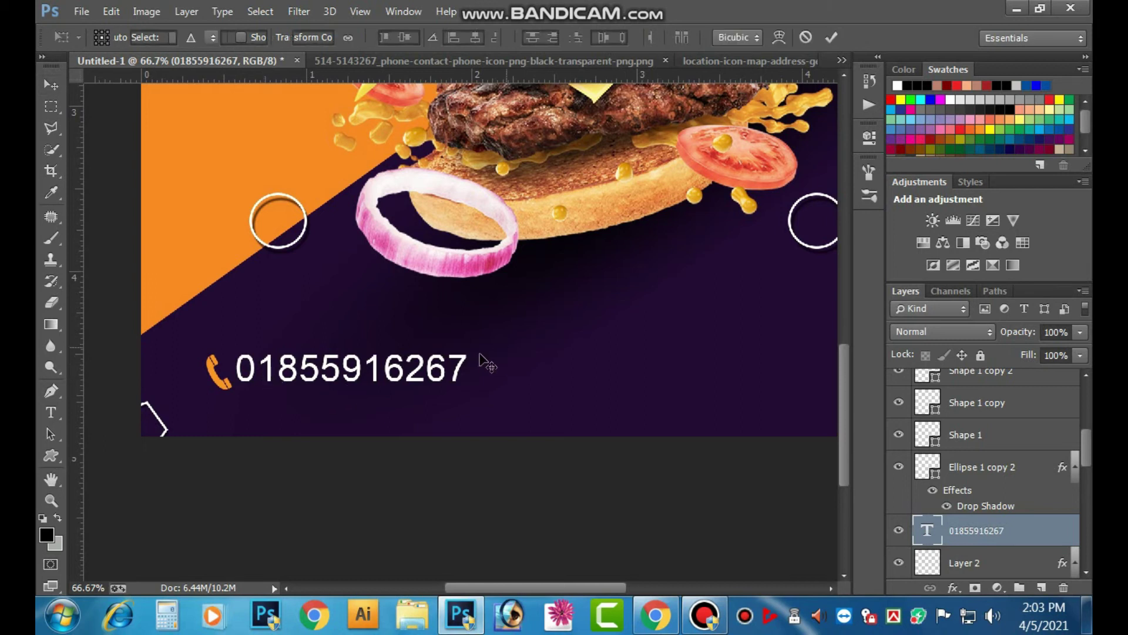
pyautogui.moveTo(473, 349); pyautogui.dragTo(459, 347)
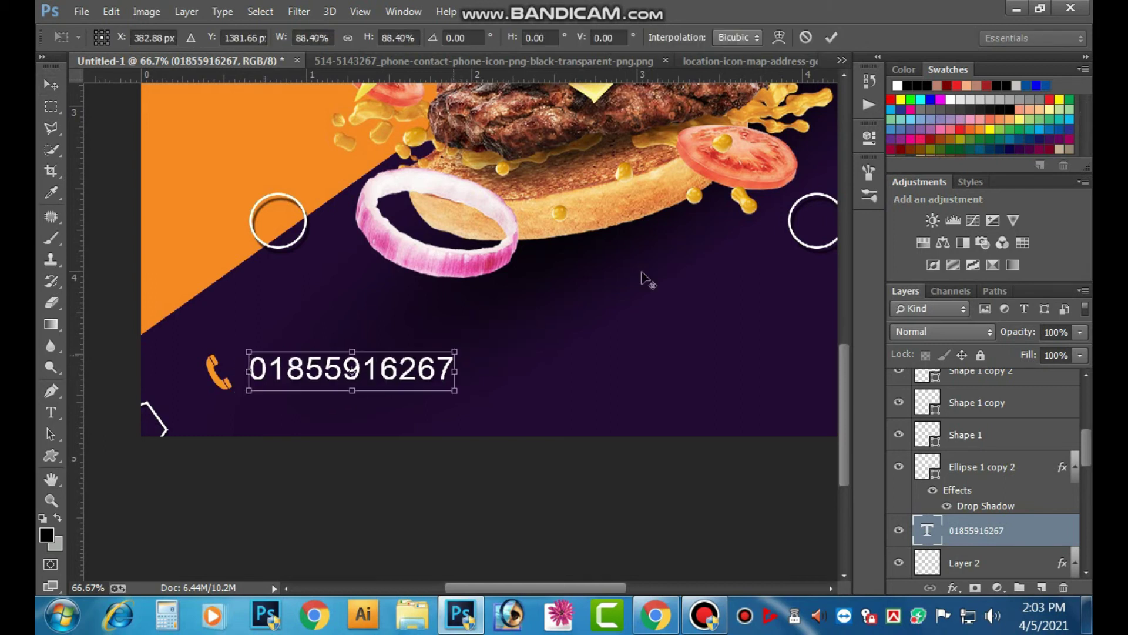
pyautogui.click(831, 37)
pyautogui.moveTo(371, 381); pyautogui.dragTo(359, 382)
# - Add horizontal guides along the top and bottom of the phone number
pyautogui.moveTo(452, 75); pyautogui.dragTo(444, 353)
pyautogui.moveTo(561, 79); pyautogui.dragTo(555, 388)
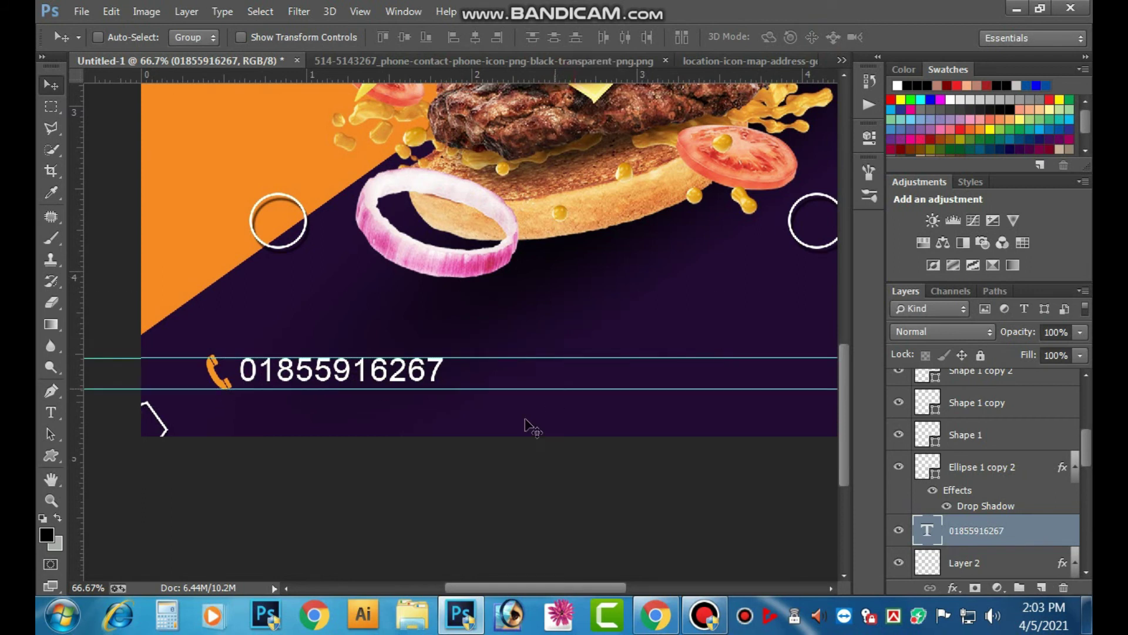
pyautogui.rightClick(386, 375)
pyautogui.click(418, 383)
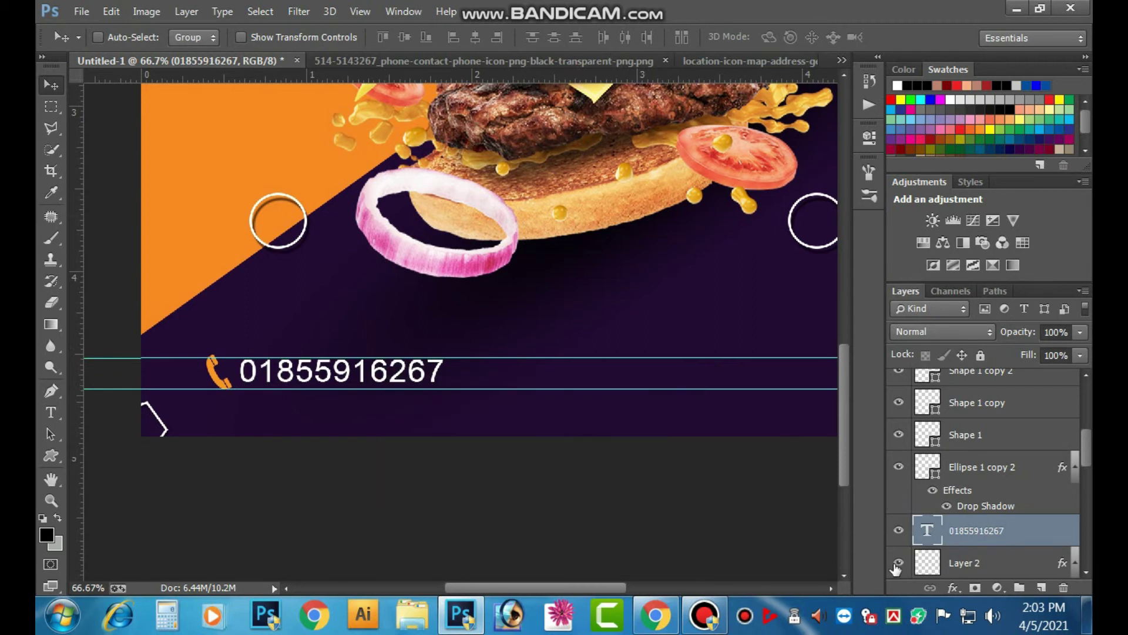
pyautogui.hotkey('ctrl', '-')
pyautogui.hotkey('ctrl', '-')
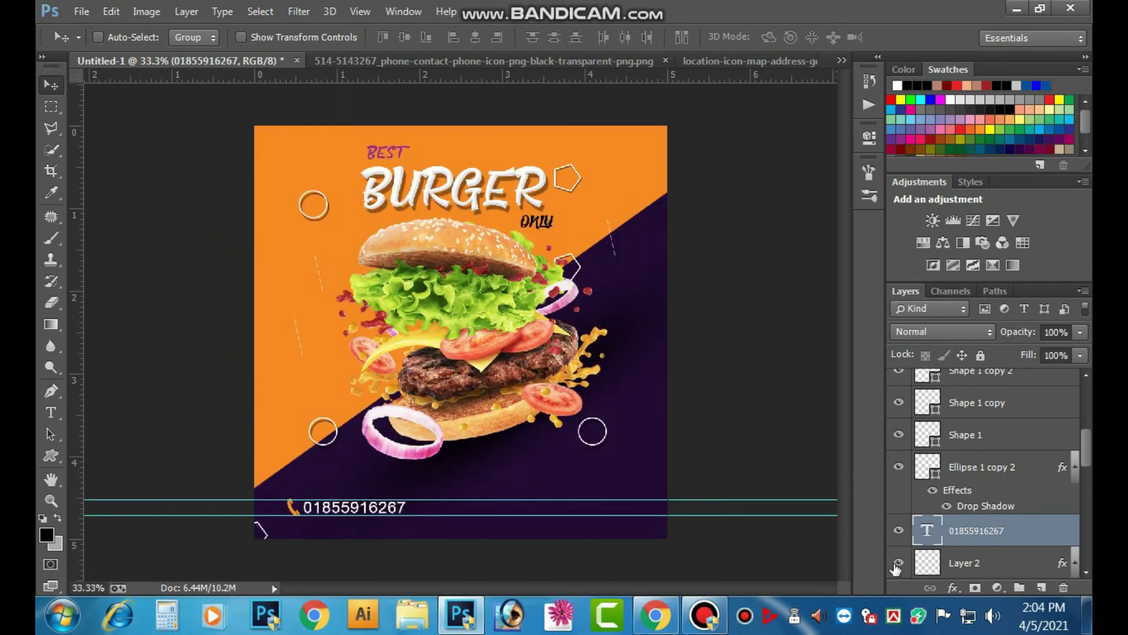
pyautogui.press('Tab')
pyautogui.press('Tab')
pyautogui.click(608, 505)
# - Close the phone icon image without saving changes
pyautogui.click(840, 59)
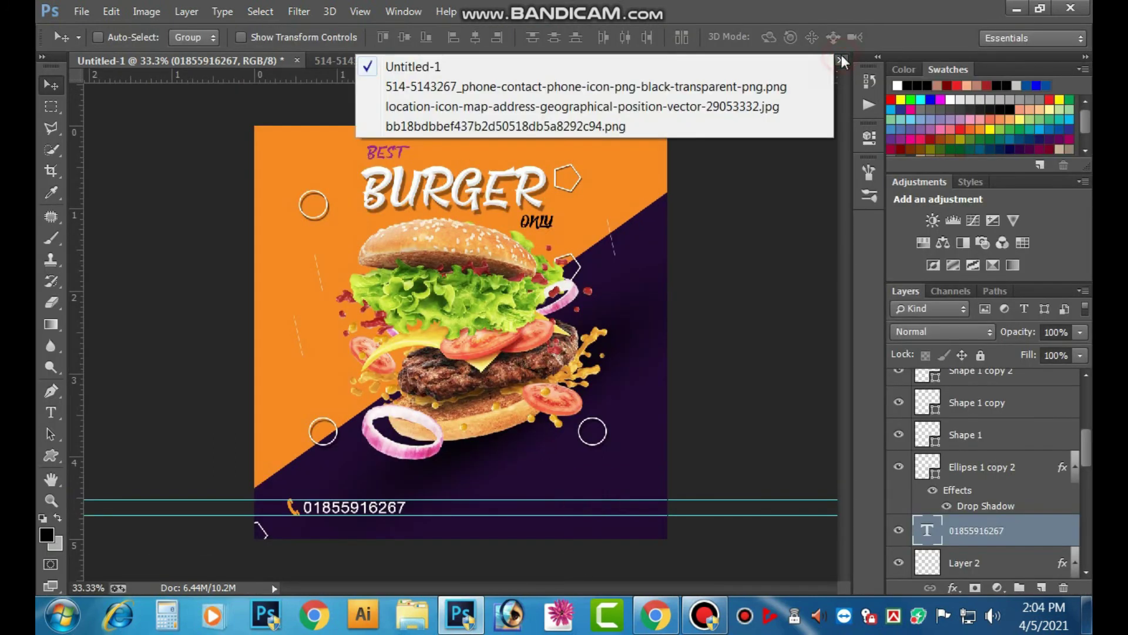
pyautogui.click(464, 83)
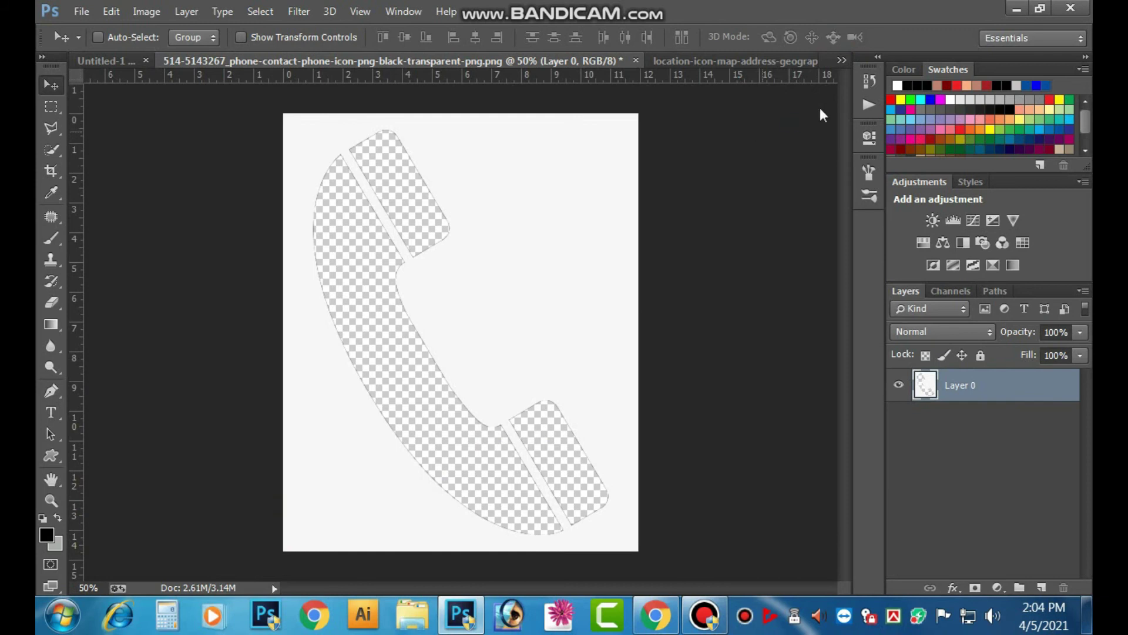
pyautogui.hotkey('ctrl', 'w')
pyautogui.click(539, 231)
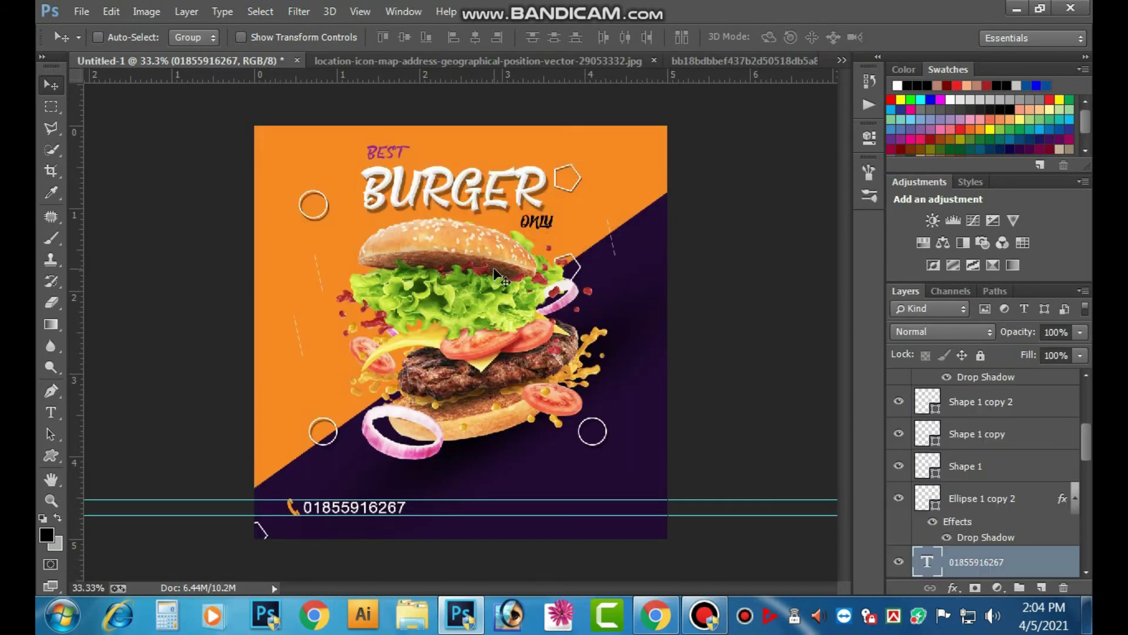
# - In the location image, unlock the background and delete the Quick Selected pin area
pyautogui.click(842, 62)
pyautogui.click(479, 88)
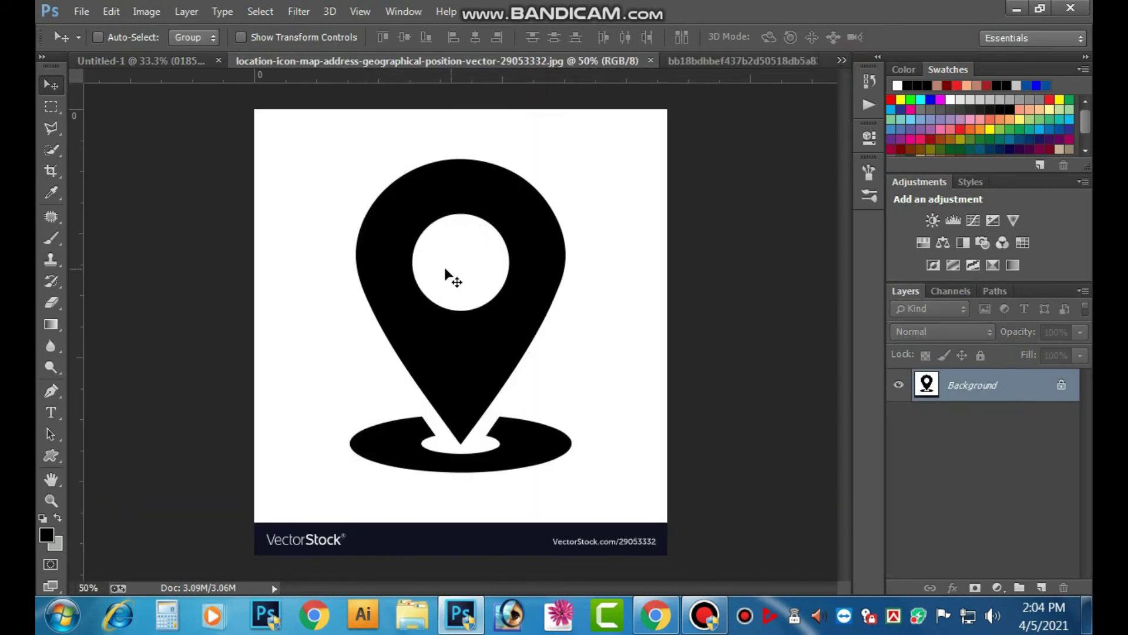
pyautogui.doubleClick(979, 388)
pyautogui.press('Return')
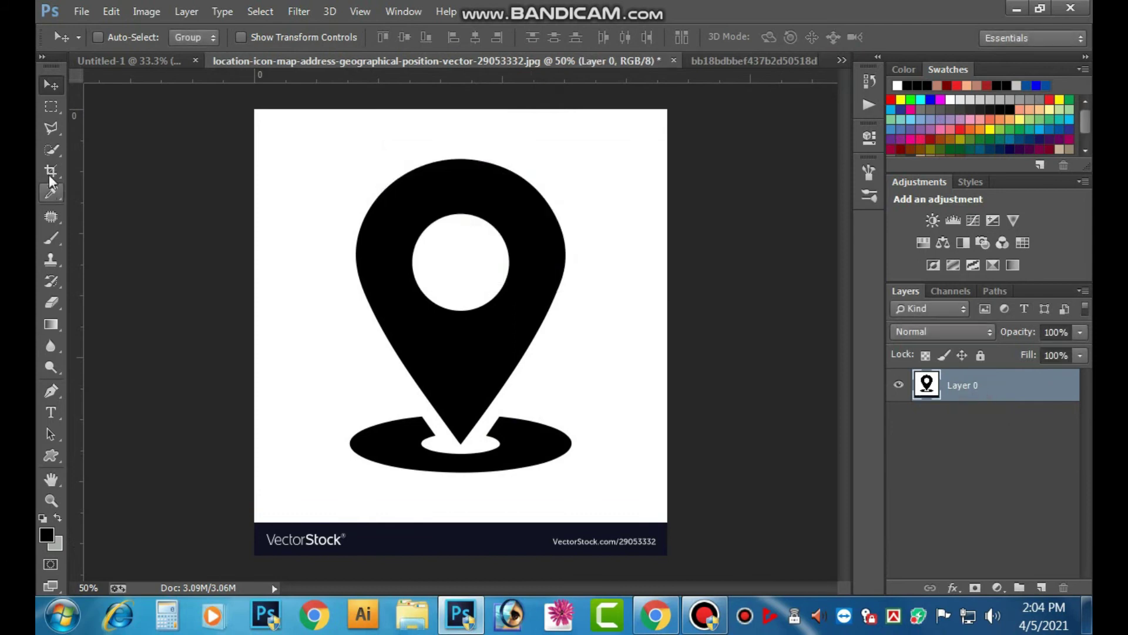
pyautogui.click(51, 150)
pyautogui.moveTo(521, 204)
pyautogui.mouseDown()
pyautogui.moveTo(530, 249)
pyautogui.moveTo(496, 318)
pyautogui.mouseUp()
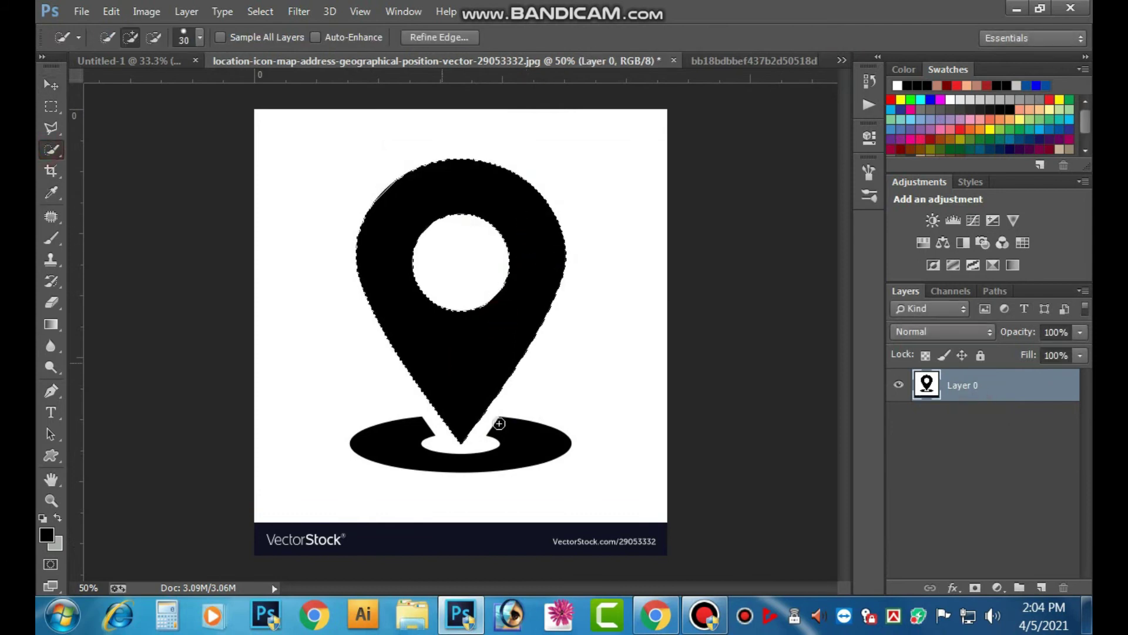
pyautogui.moveTo(542, 440); pyautogui.dragTo(514, 459)
pyautogui.press('Delete')
pyautogui.hotkey('ctrl', 'd')
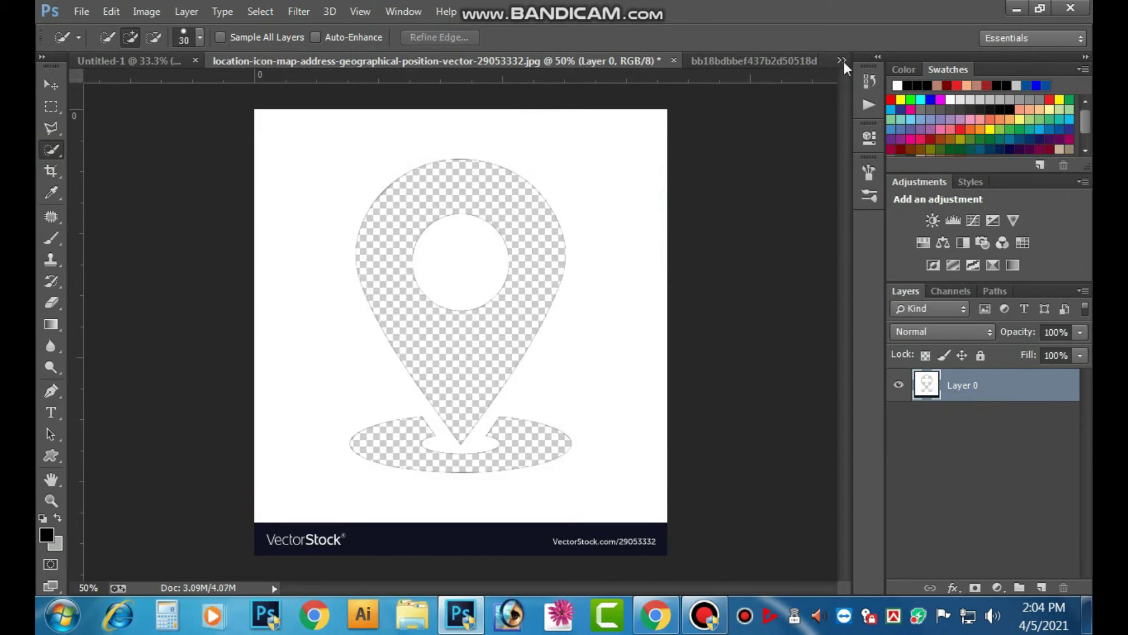
# - Drag the location pin image into the burger poster
pyautogui.click(842, 61)
pyautogui.click(410, 63)
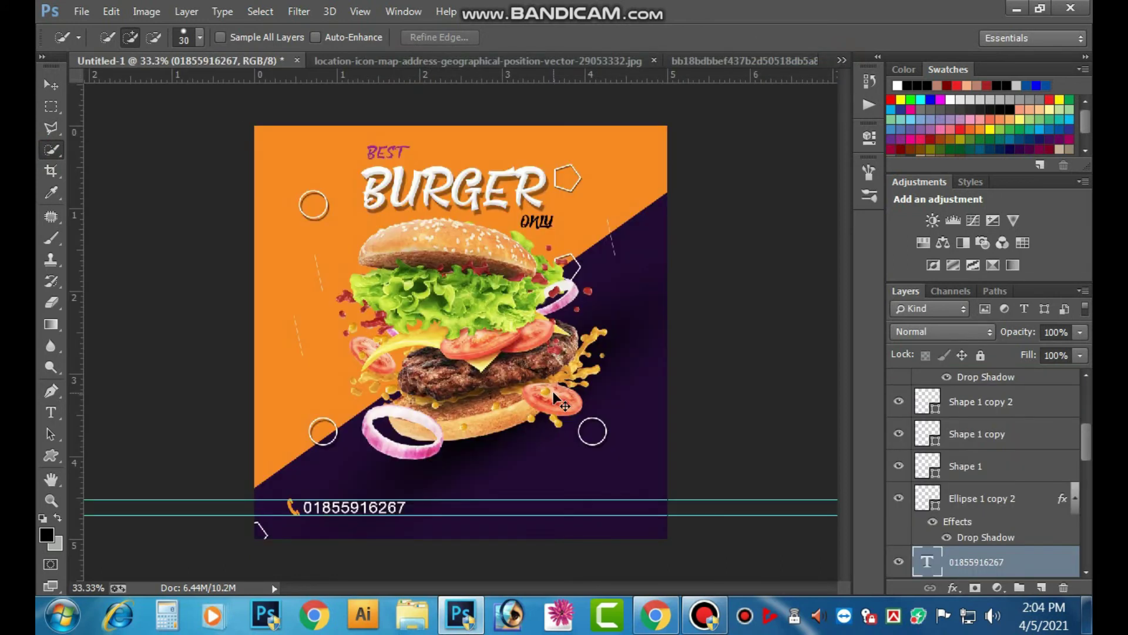
pyautogui.moveTo(559, 402); pyautogui.dragTo(520, 387)
# - Bring the pin layer to the top, shrink it to about 40%, and align it beside the phone number
pyautogui.click(51, 86)
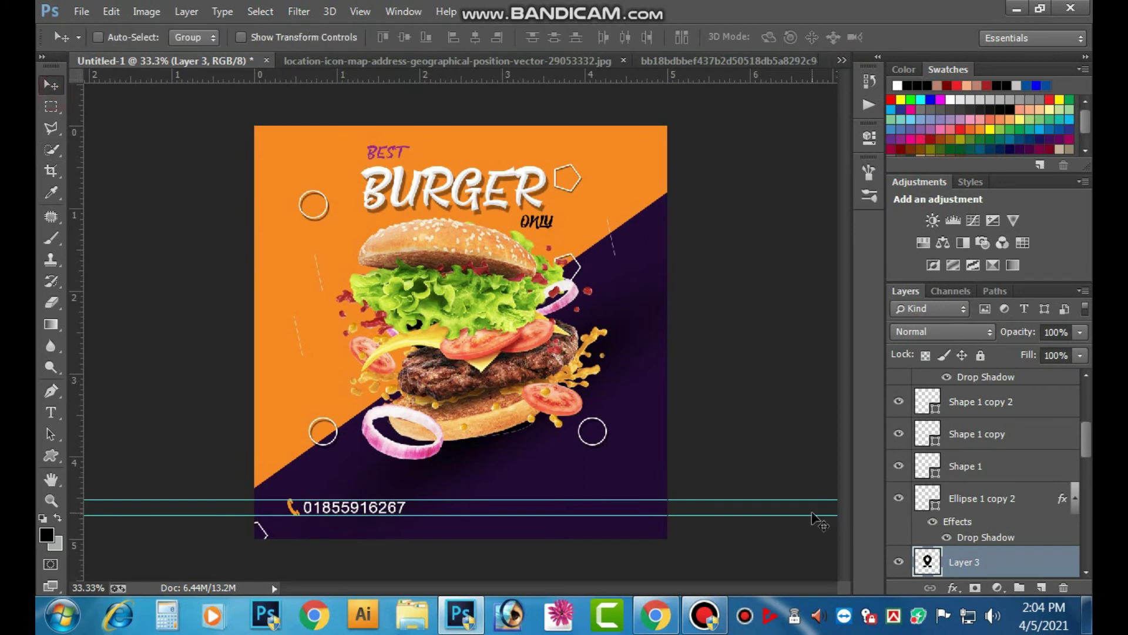
pyautogui.hotkey('ctrl', 'shift', ']')
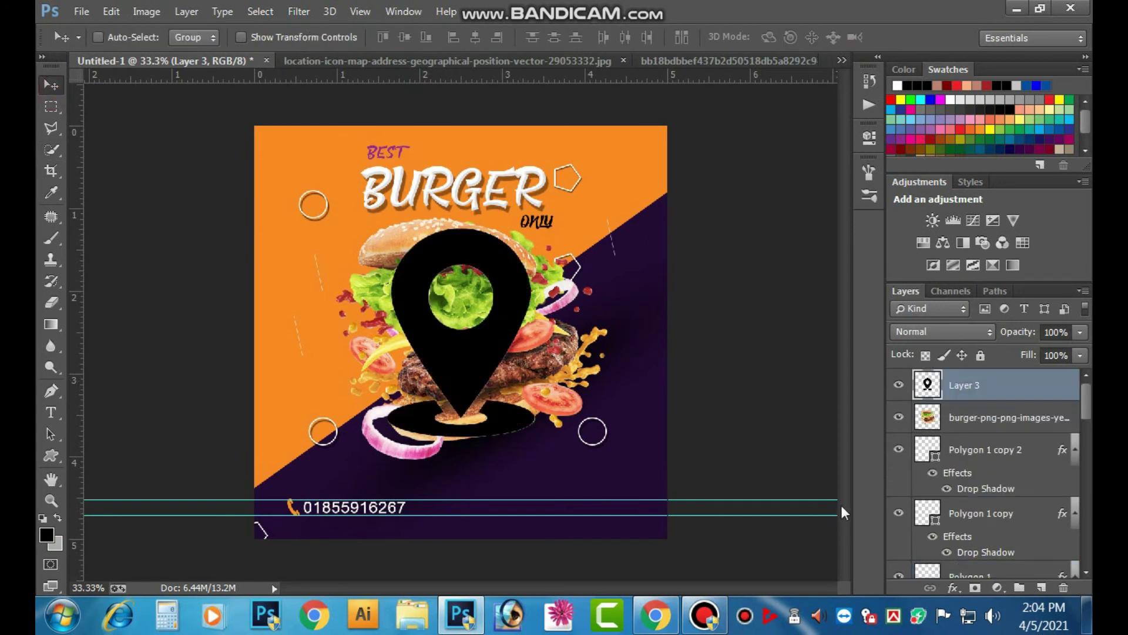
pyautogui.hotkey('ctrl', 't')
pyautogui.moveTo(535, 227); pyautogui.dragTo(480, 307)
pyautogui.click(831, 37)
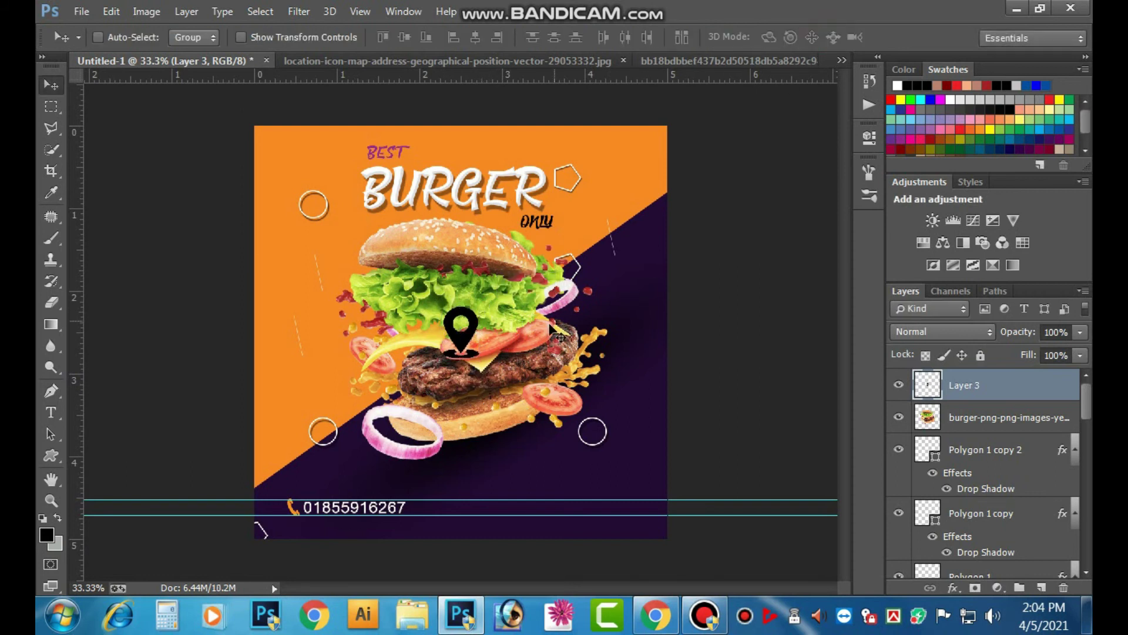
pyautogui.moveTo(453, 355); pyautogui.dragTo(420, 531)
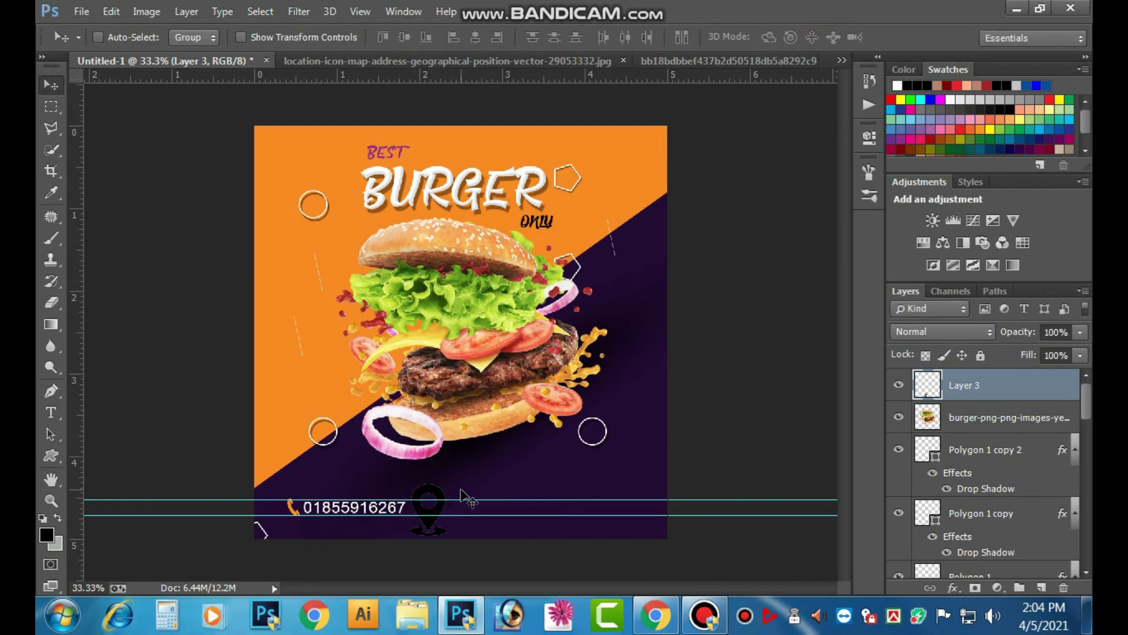
pyautogui.hotkey('ctrl', 't')
pyautogui.moveTo(447, 485); pyautogui.dragTo(435, 499)
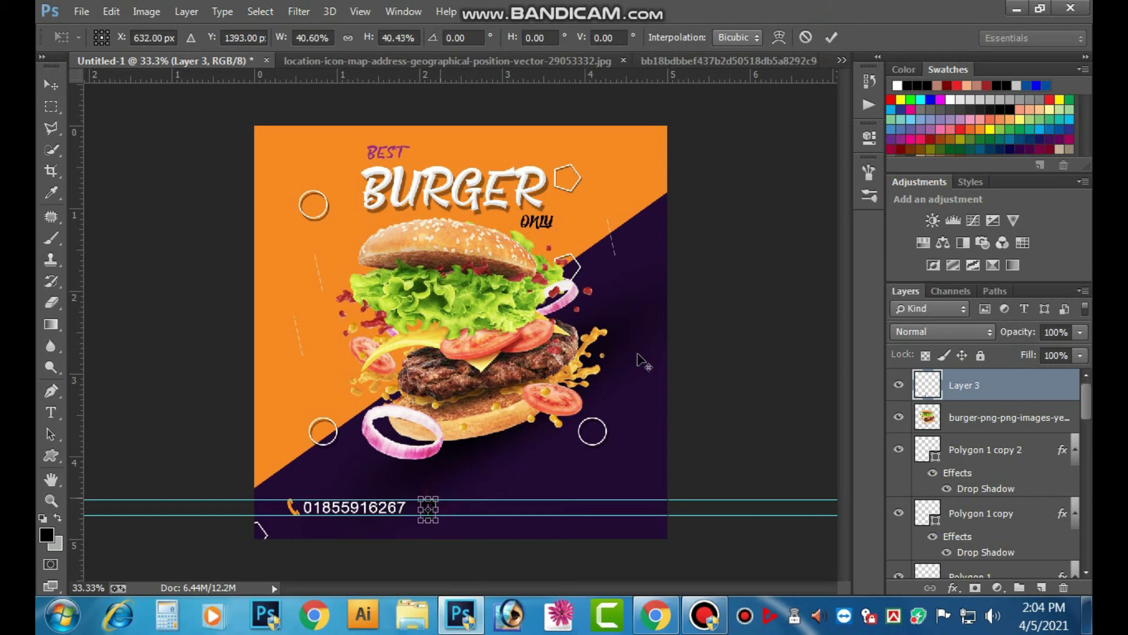
pyautogui.click(831, 38)
pyautogui.moveTo(334, 556); pyautogui.dragTo(472, 477)
pyautogui.moveTo(515, 385); pyautogui.dragTo(487, 362)
# - Give the pin an orange Color Overlay sampled from the poster's orange
pyautogui.click(952, 587)
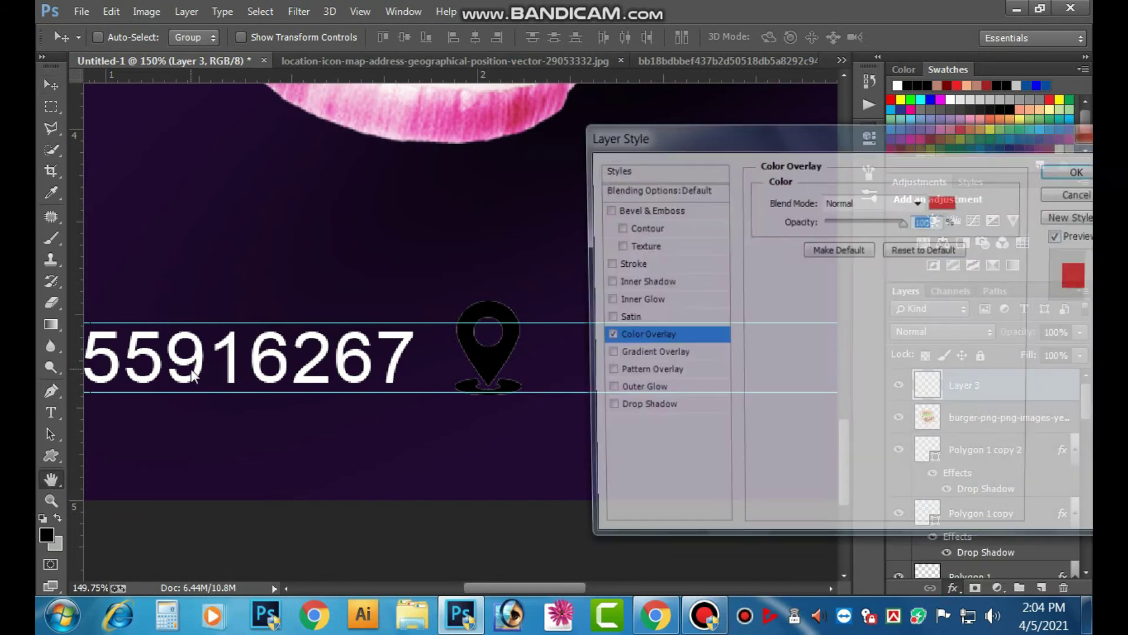
pyautogui.hotkey('ctrl', '-')
pyautogui.hotkey('ctrl', '-')
pyautogui.click(959, 213)
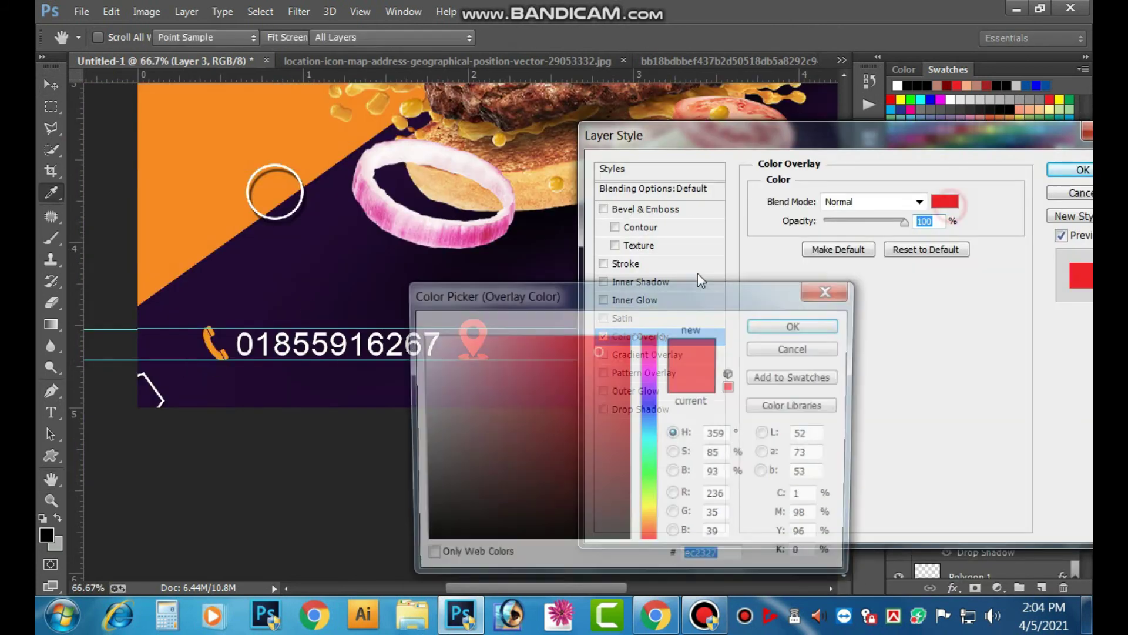
pyautogui.click(209, 342)
pyautogui.click(799, 330)
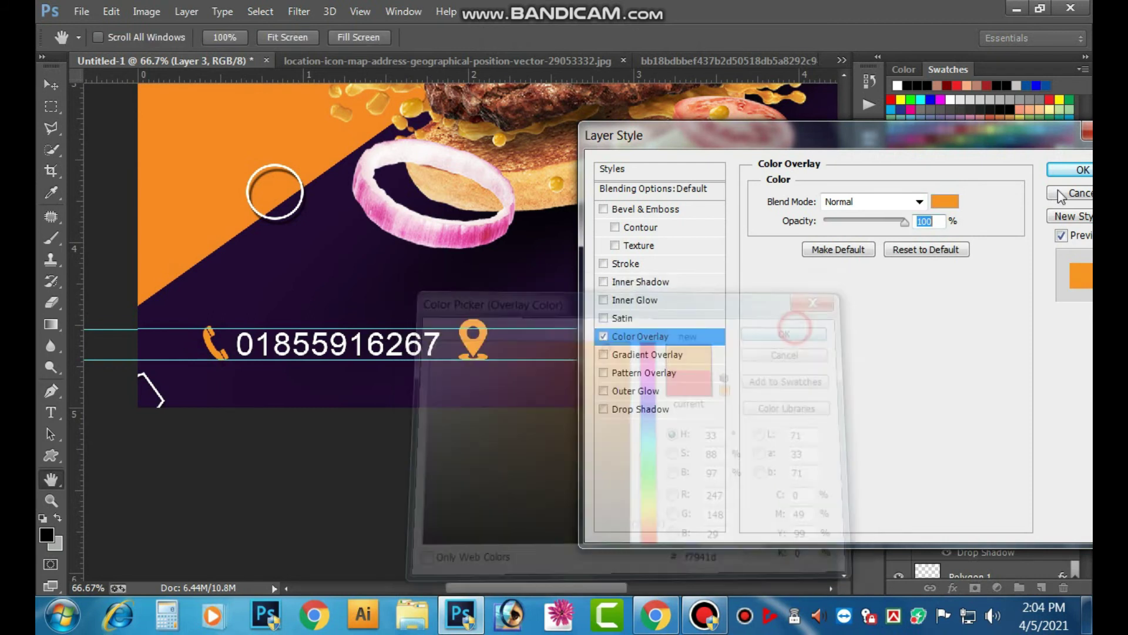
pyautogui.click(1077, 174)
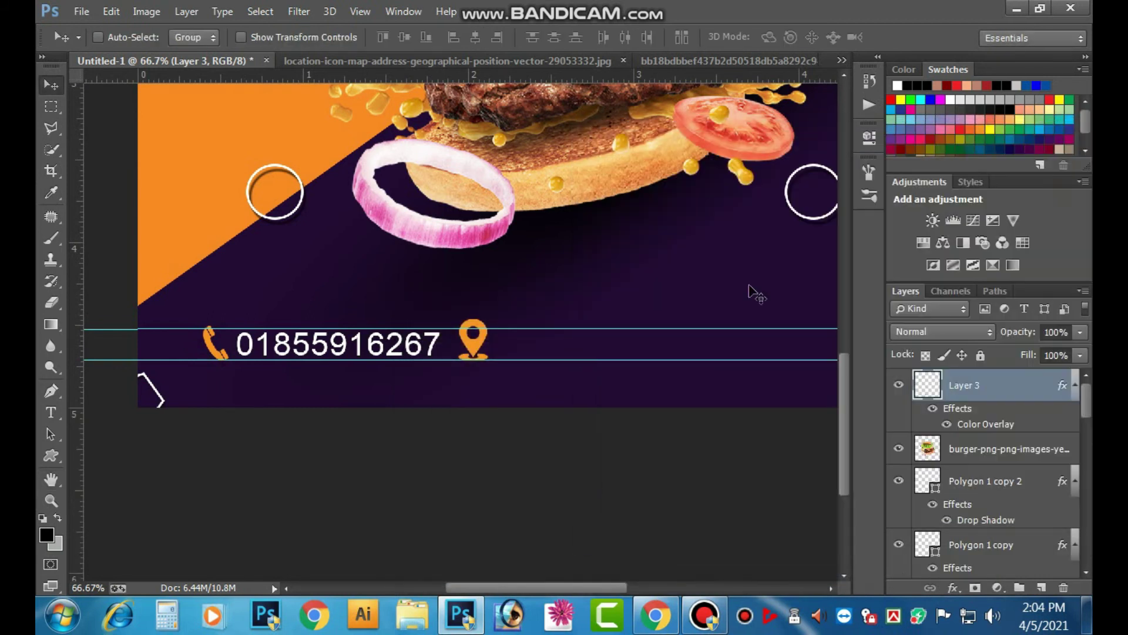
# - Scale the pin to about 75% around its centre
pyautogui.hotkey('ctrl', 't')
pyautogui.moveTo(487, 320); pyautogui.dragTo(485, 323)
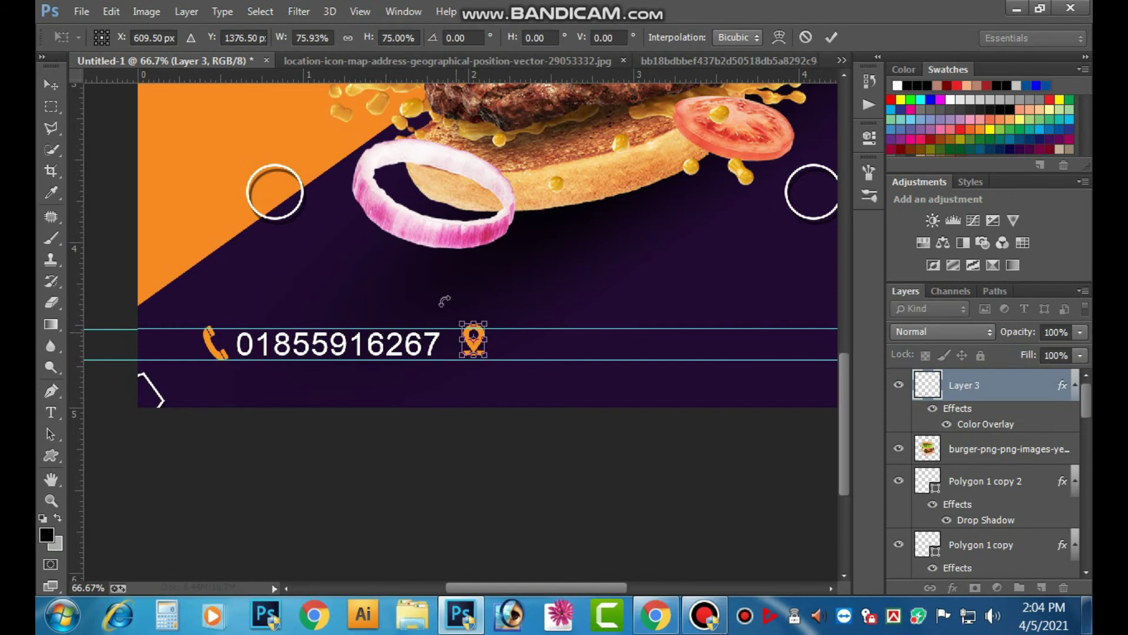
pyautogui.click(827, 38)
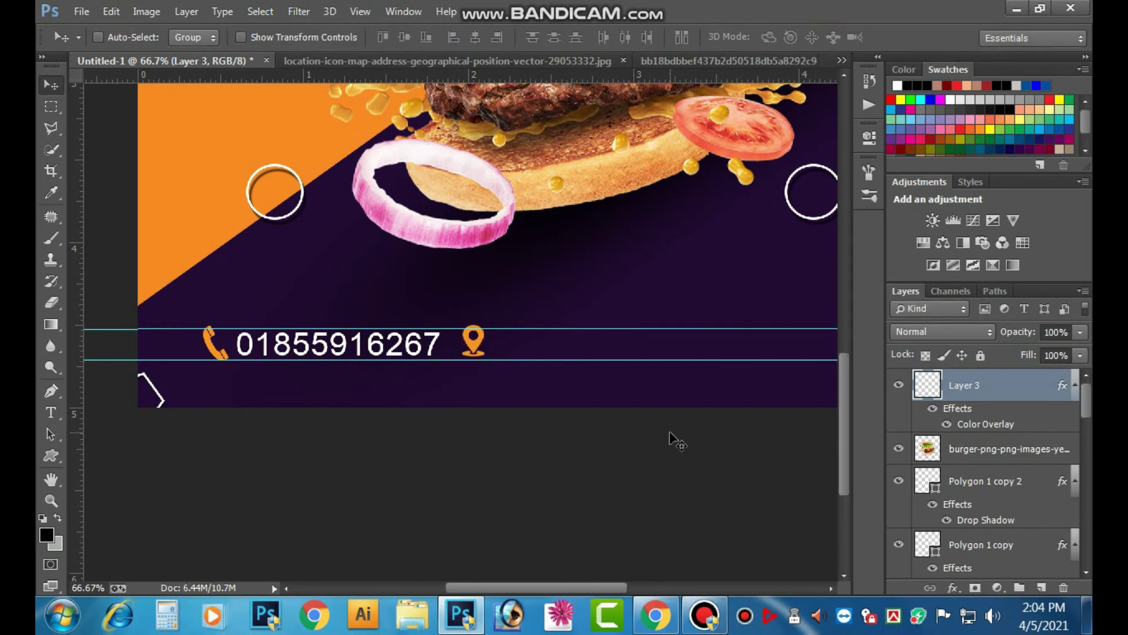
pyautogui.press('Tab')
pyautogui.hotkey('ctrl', '-')
pyautogui.moveTo(590, 339); pyautogui.dragTo(506, 484)
pyautogui.press('Tab')
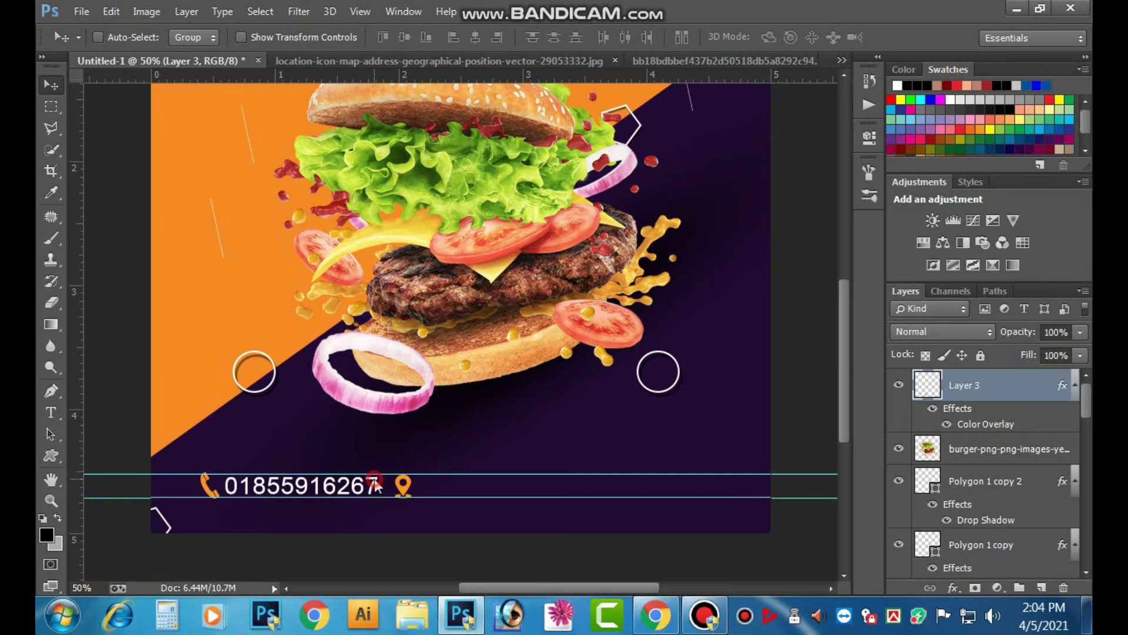
# - Duplicate the phone number text layer to the right of the pin
pyautogui.rightClick(377, 485)
pyautogui.click(447, 358)
pyautogui.click(1064, 214)
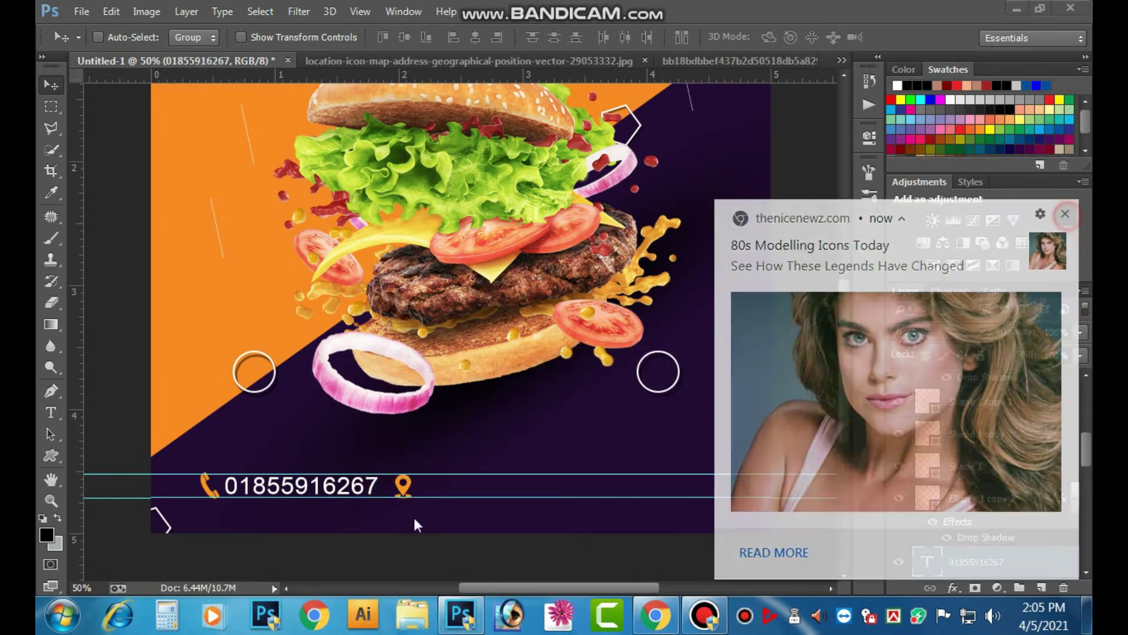
pyautogui.moveTo(367, 490); pyautogui.dragTo(551, 486)
# - Replace the copied text with 'GAZIPUR.'
pyautogui.click(51, 412)
pyautogui.click(498, 487)
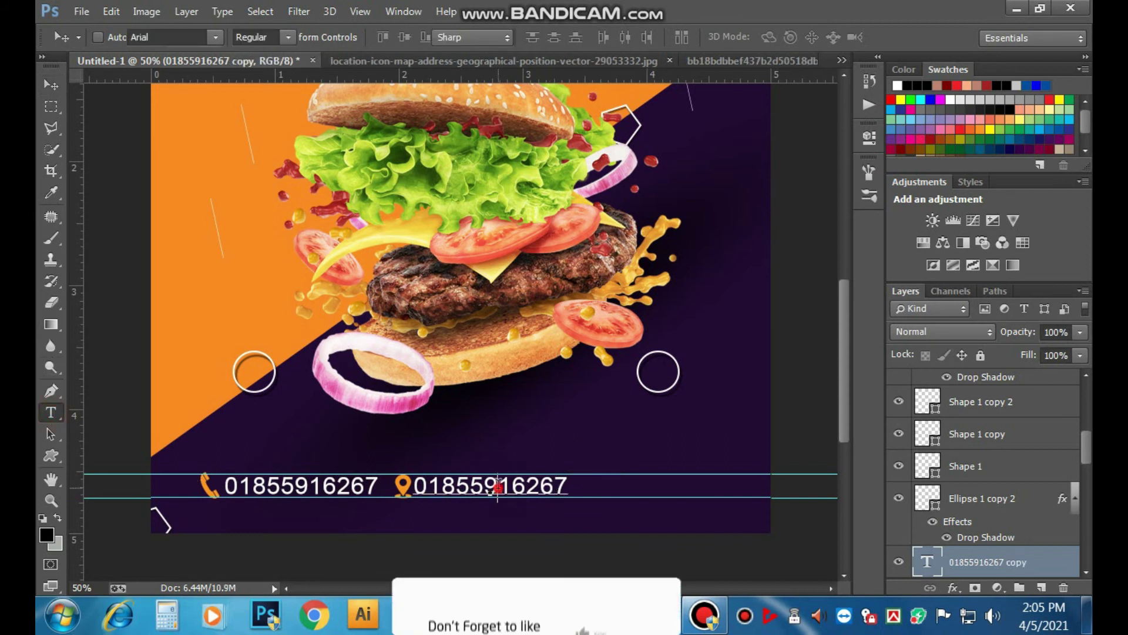
pyautogui.doubleClick(498, 486)
pyautogui.hotkey('ctrl', '-')
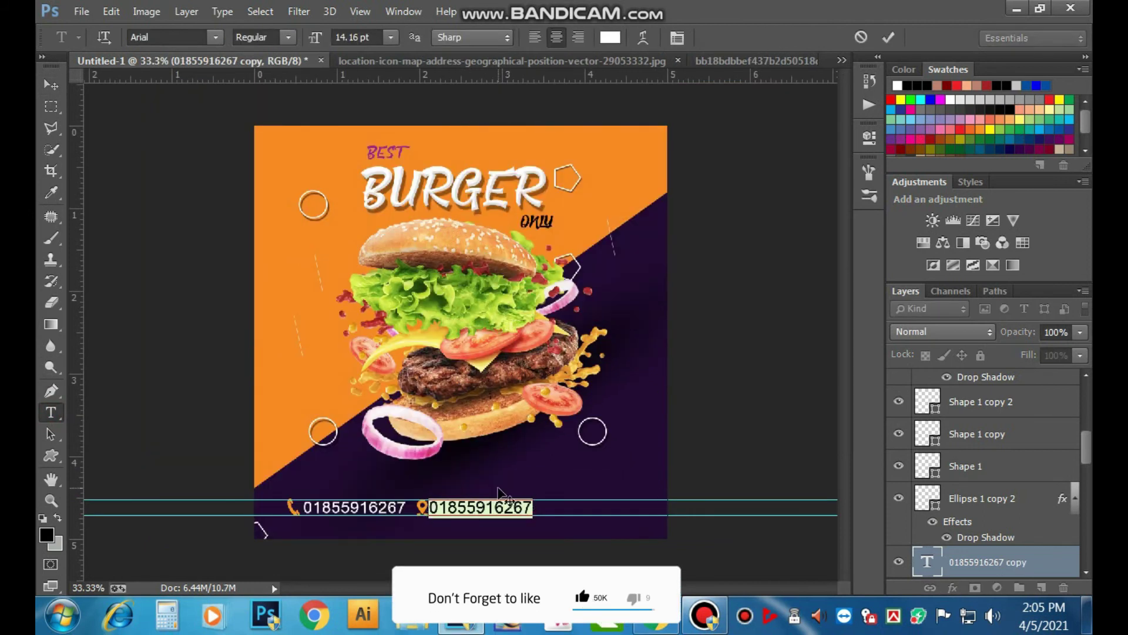
pyautogui.write('BA')
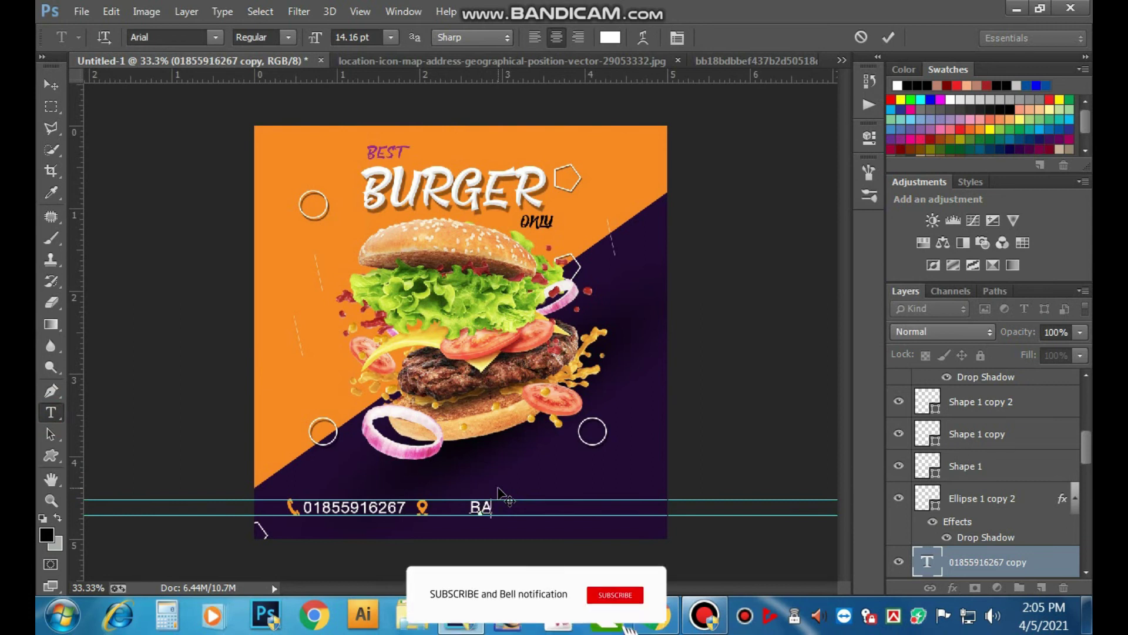
pyautogui.press('BackSpace')
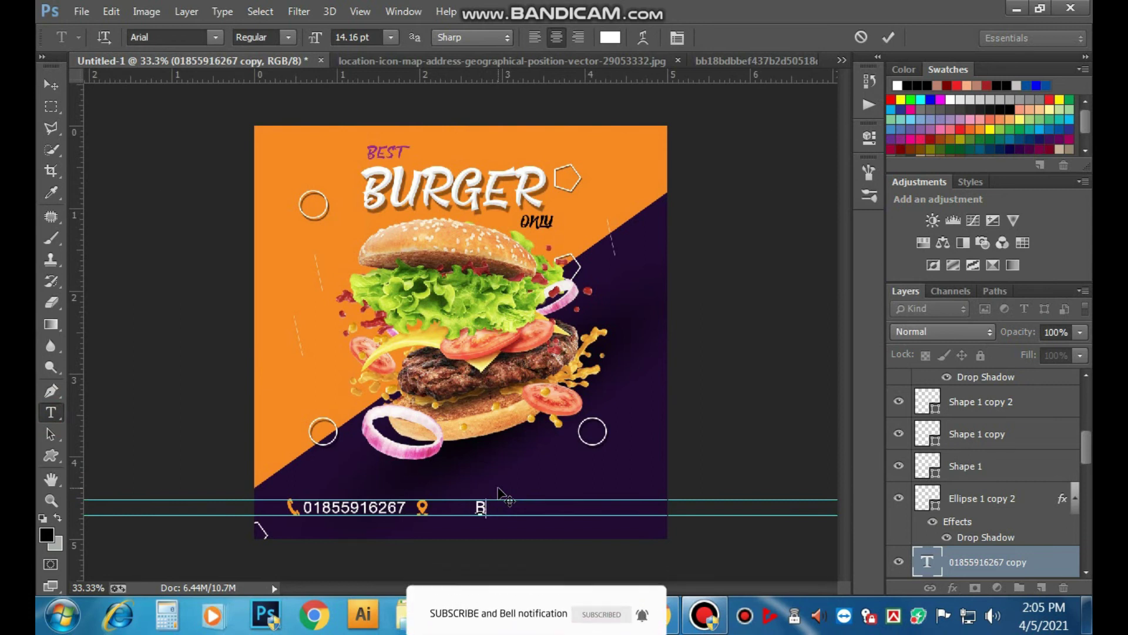
pyautogui.press('BackSpace')
pyautogui.press('BackSpace')
pyautogui.write('NG')
pyautogui.press('BackSpace')
pyautogui.press('BackSpace')
pyautogui.press('BackSpace')
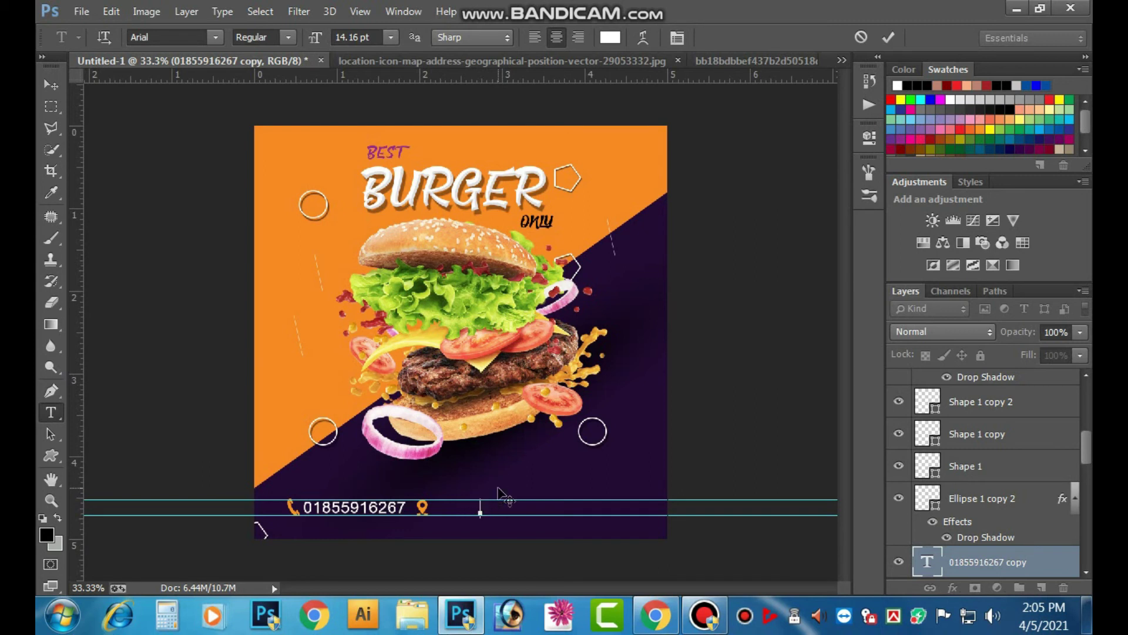
pyautogui.write('AZIPUR.')
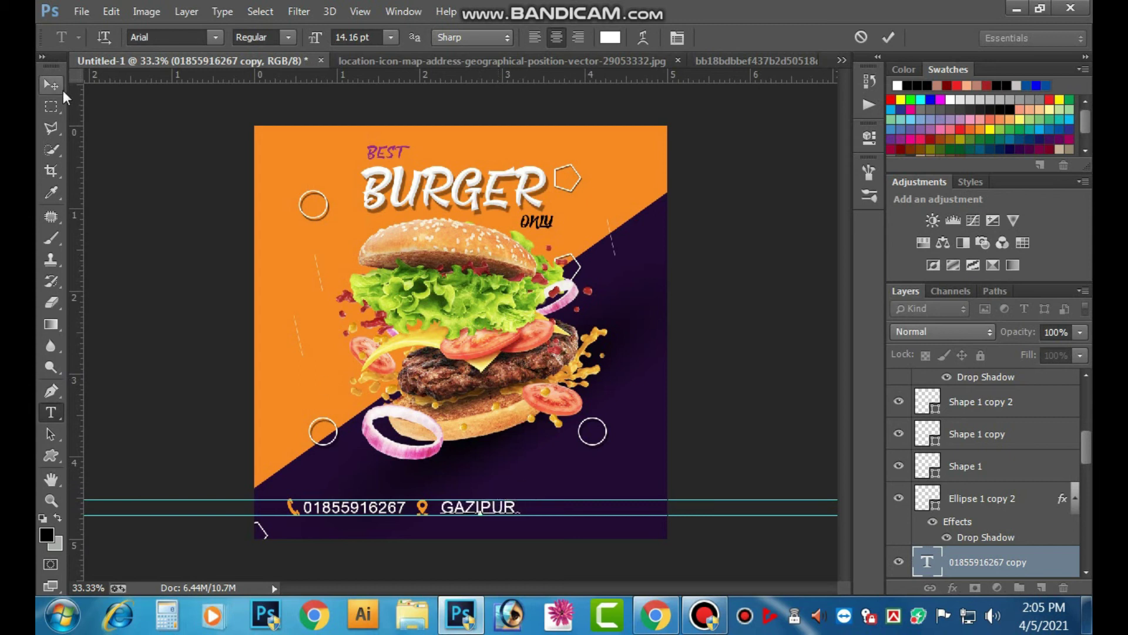
pyautogui.click(888, 37)
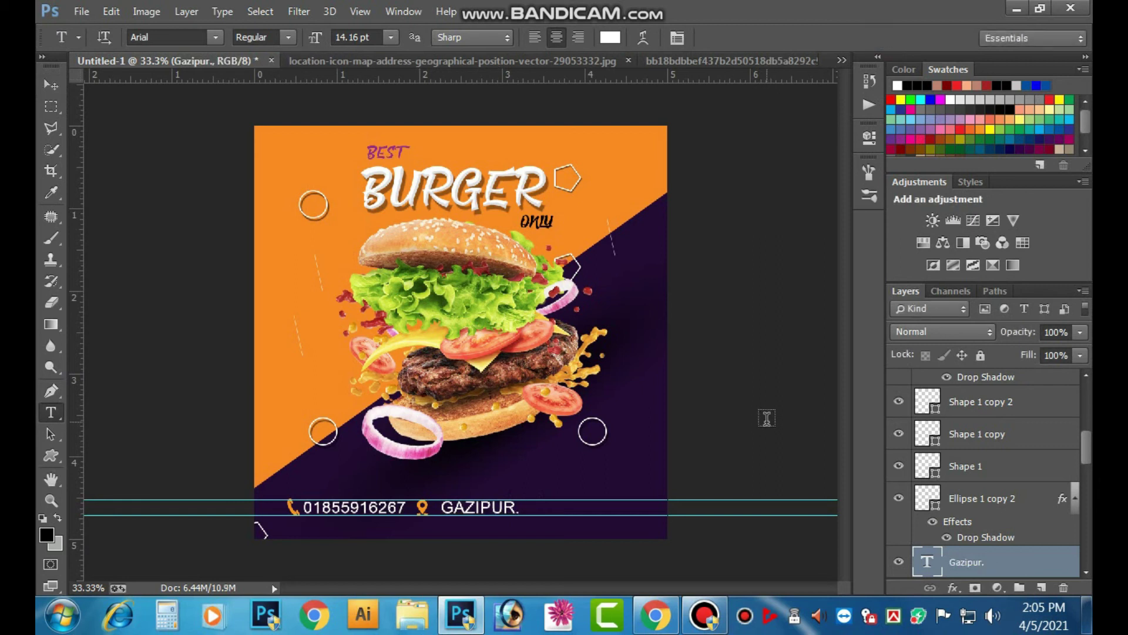
# - Nudge the GAZIPUR. text a little to the left
pyautogui.press('v')
pyautogui.hotkey('shift', 'Left')
pyautogui.hotkey('shift', 'Left')
pyautogui.hotkey('shift', 'Left')
pyautogui.hotkey('shift', 'Left')
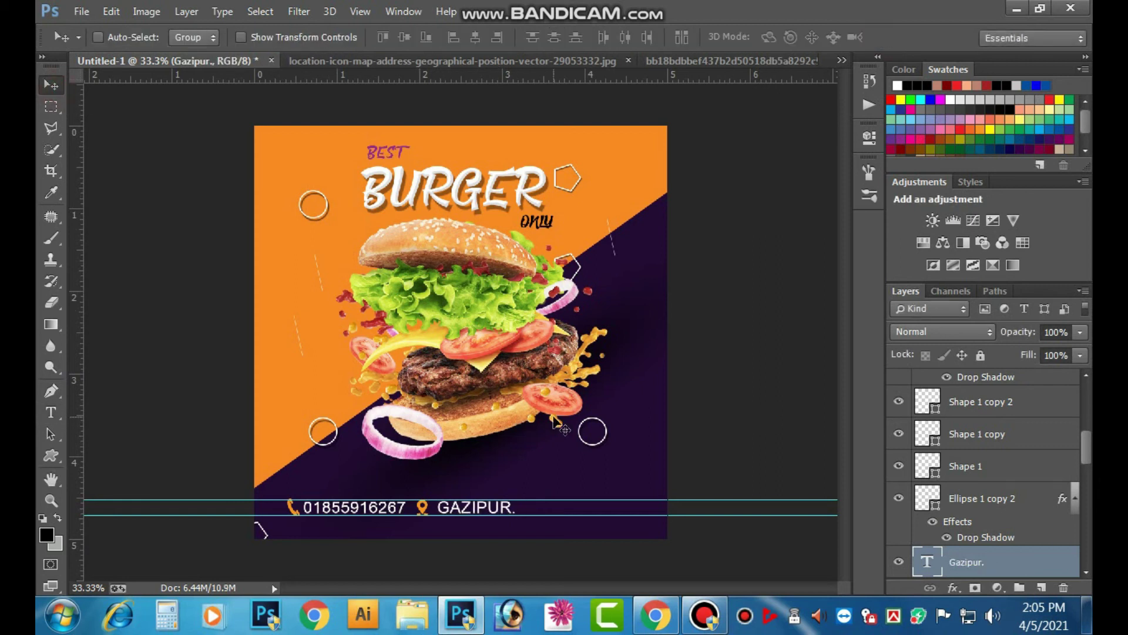
pyautogui.hotkey('shift', 'Left')
pyautogui.hotkey('shift', 'Left')
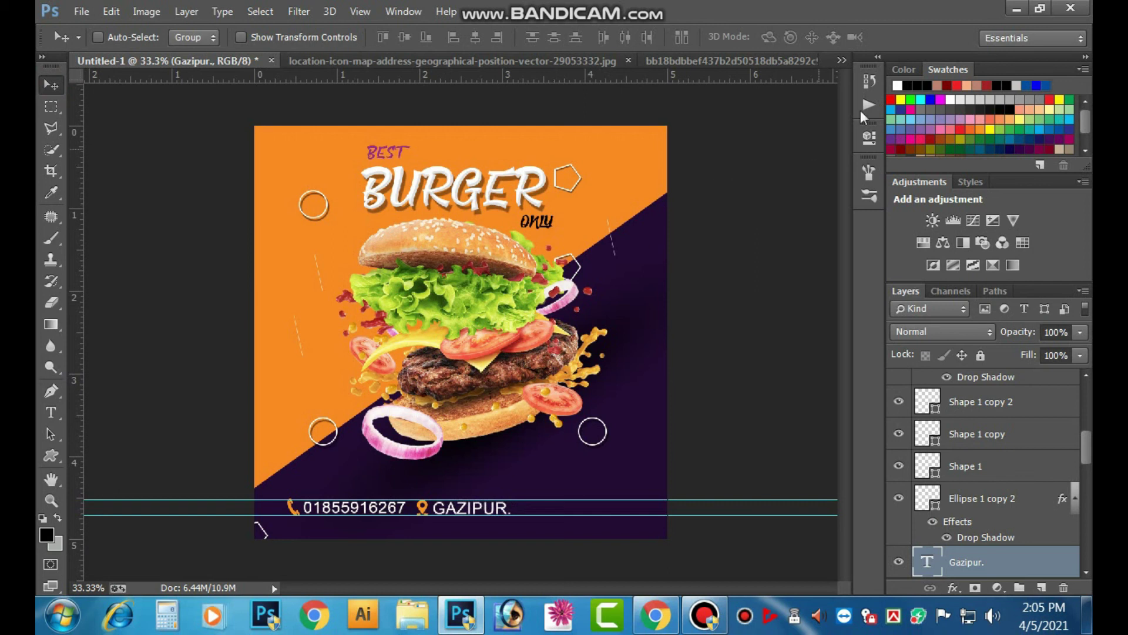
pyautogui.click(838, 56)
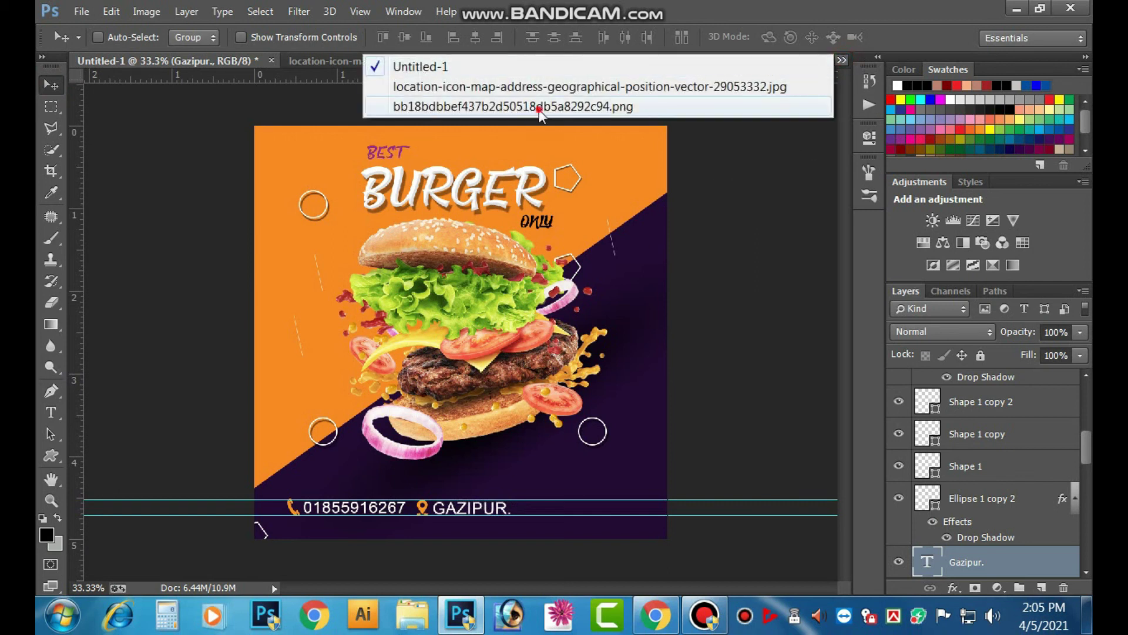
# - Switch to the envelope icon image and quick-select its top and right outline bands
pyautogui.click(538, 110)
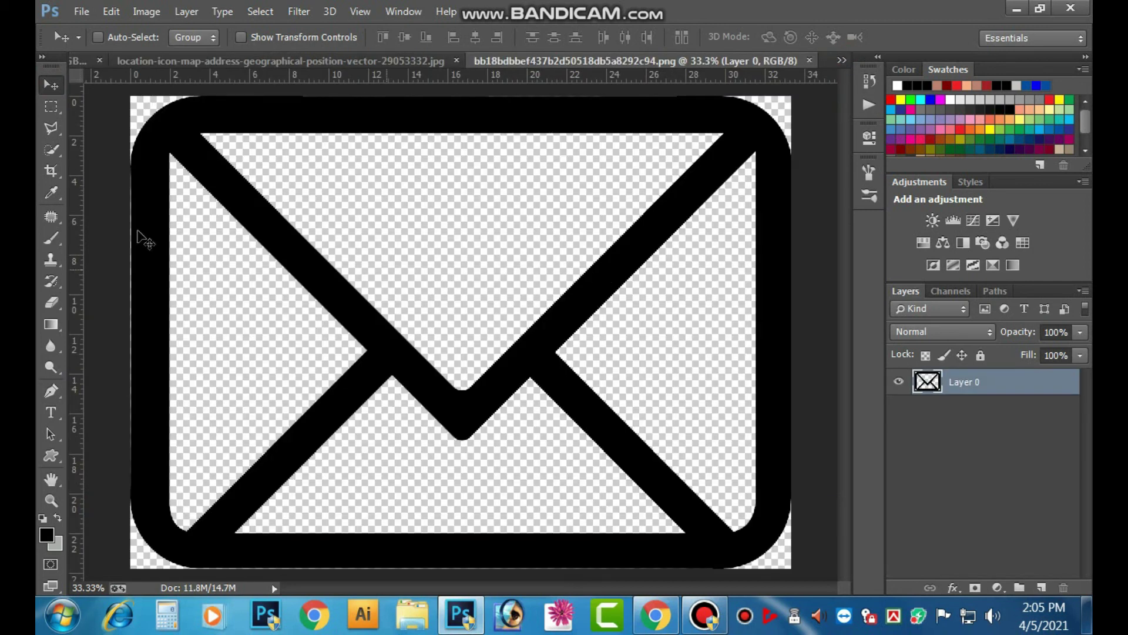
pyautogui.click(51, 149)
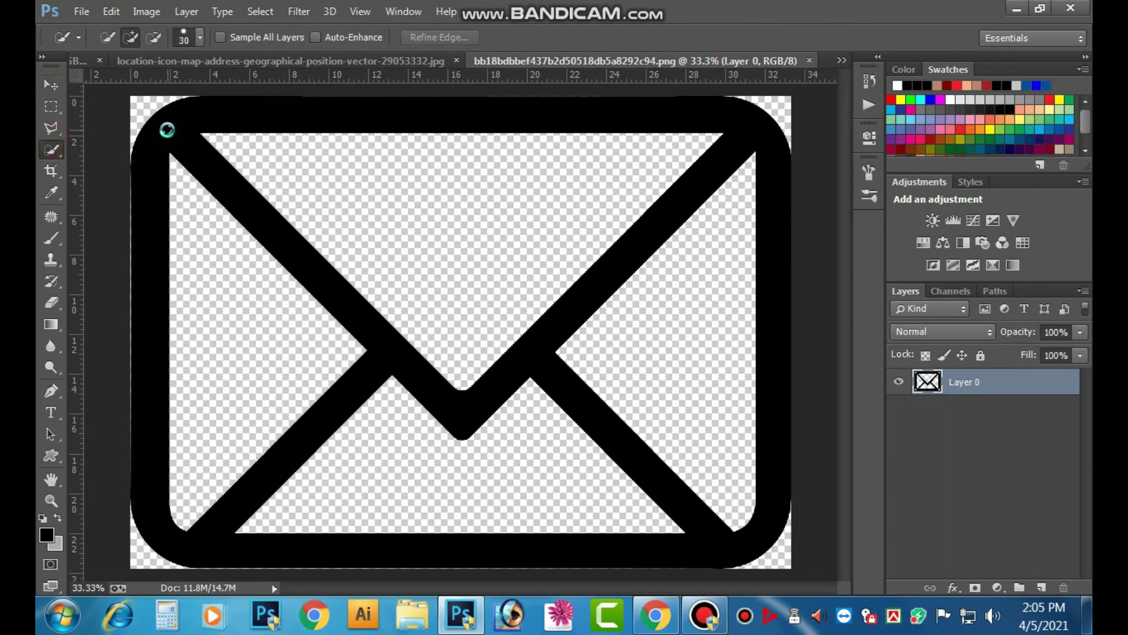
pyautogui.click(190, 152)
pyautogui.click(344, 113)
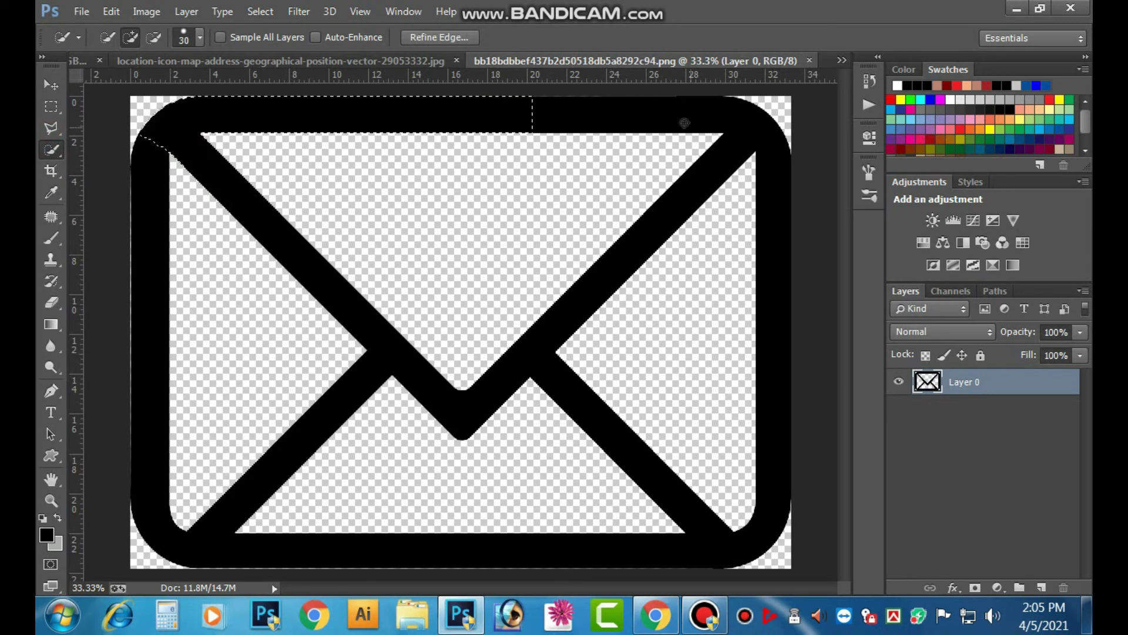
pyautogui.click(681, 117)
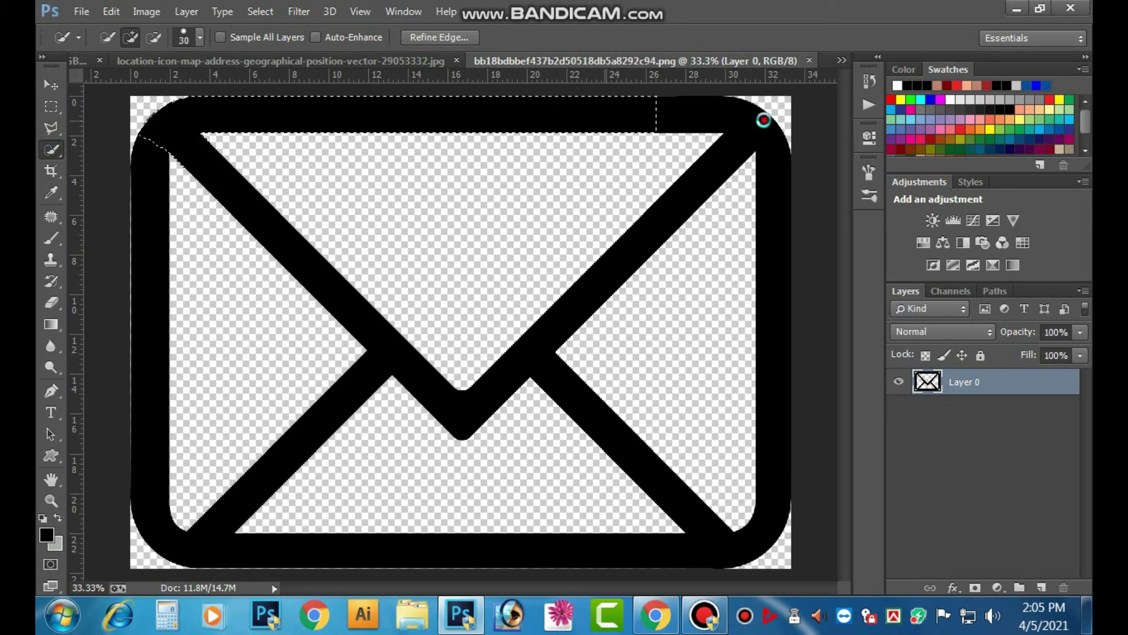
pyautogui.click(755, 134)
pyautogui.click(656, 220)
# - Extend the quick selection over the lower, left and bottom bands, then deselect
pyautogui.moveTo(573, 302); pyautogui.dragTo(496, 372)
pyautogui.click(461, 407)
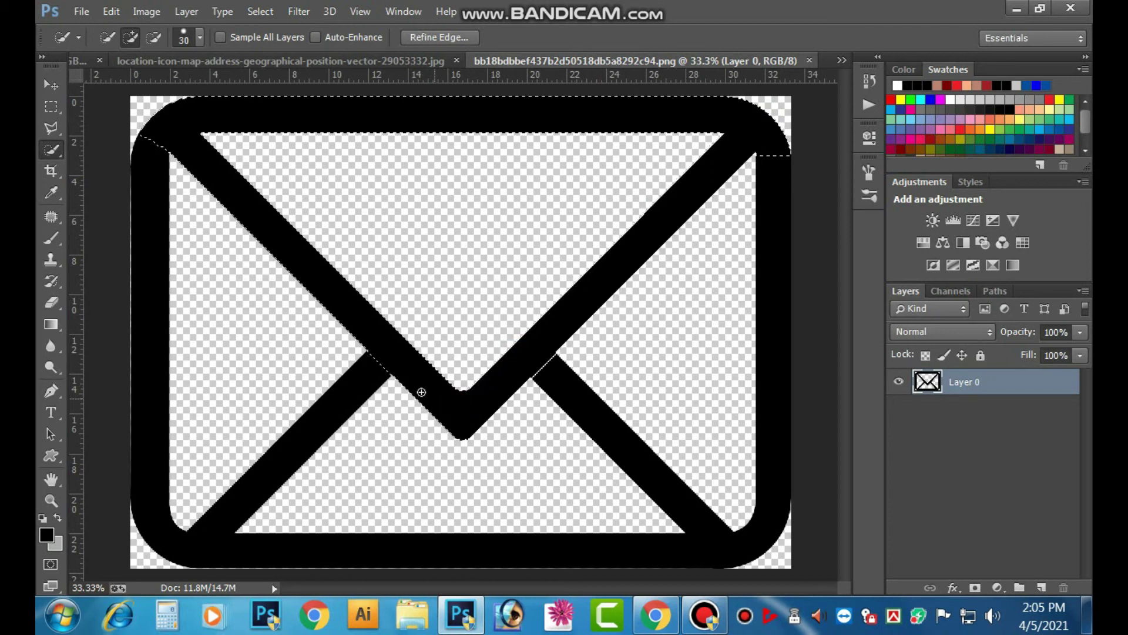
pyautogui.moveTo(361, 392)
pyautogui.mouseDown()
pyautogui.moveTo(262, 447)
pyautogui.moveTo(208, 532)
pyautogui.mouseUp()
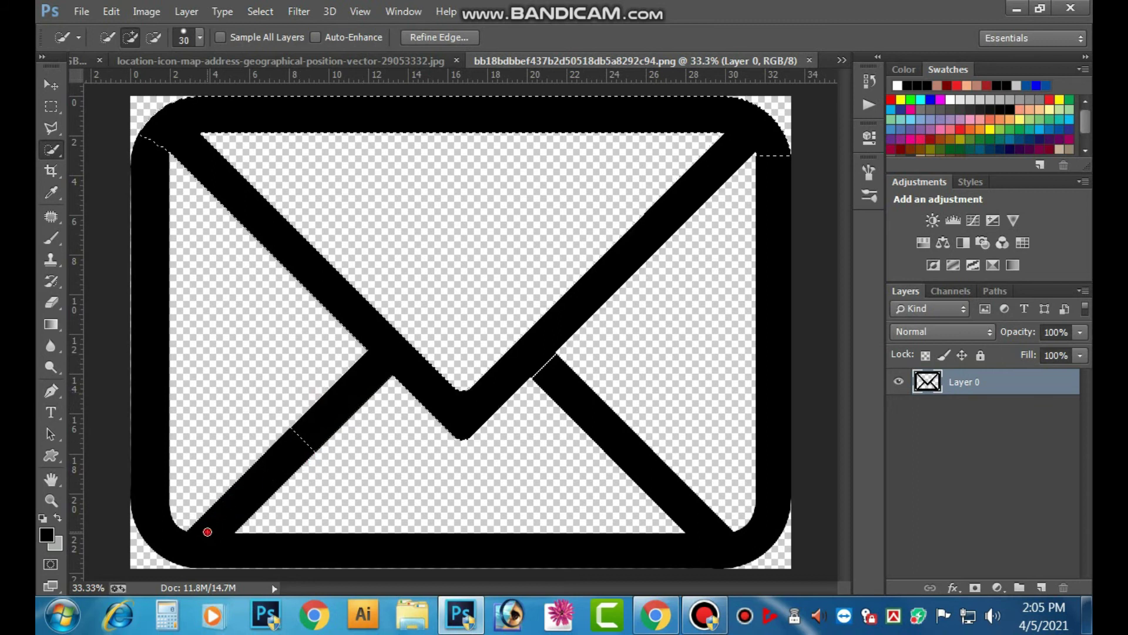
pyautogui.moveTo(301, 455)
pyautogui.mouseDown()
pyautogui.moveTo(236, 484)
pyautogui.moveTo(185, 540)
pyautogui.mouseUp()
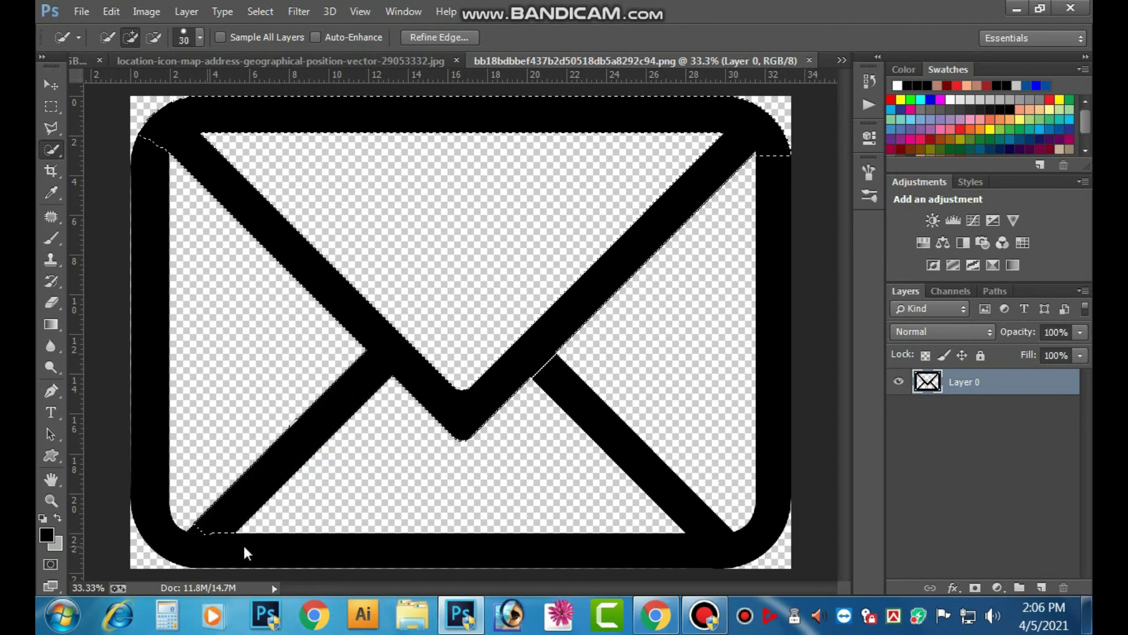
pyautogui.moveTo(254, 548); pyautogui.dragTo(255, 549)
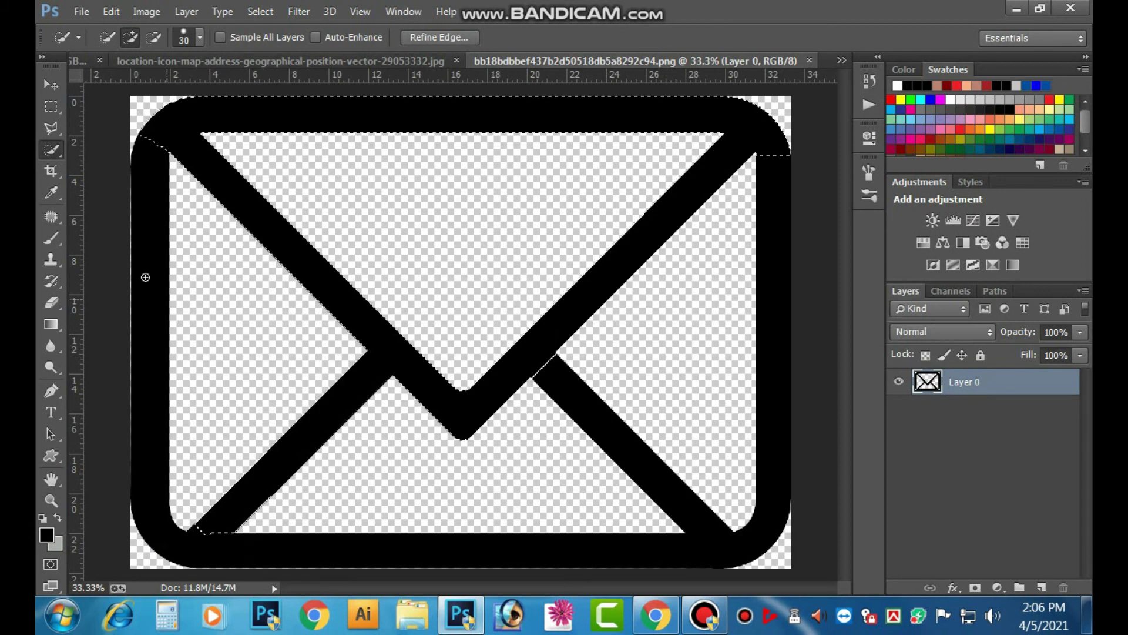
pyautogui.moveTo(154, 146)
pyautogui.mouseDown()
pyautogui.moveTo(142, 234)
pyautogui.moveTo(158, 435)
pyautogui.mouseUp()
pyautogui.click(228, 535)
pyautogui.moveTo(253, 555); pyautogui.dragTo(726, 531)
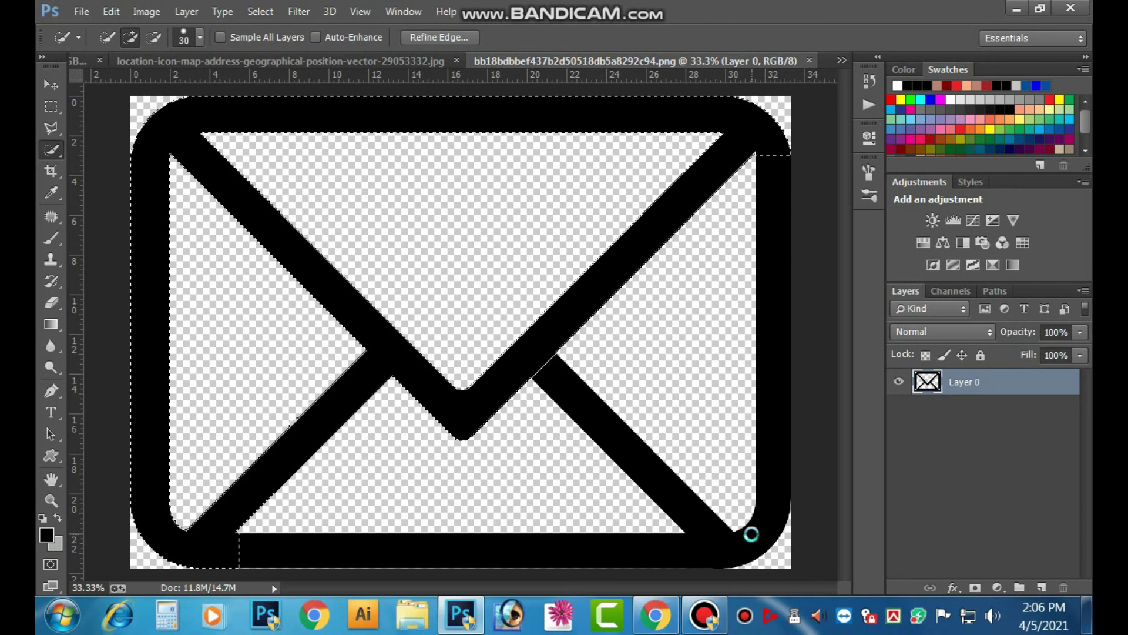
pyautogui.hotkey('ctrl', 'd')
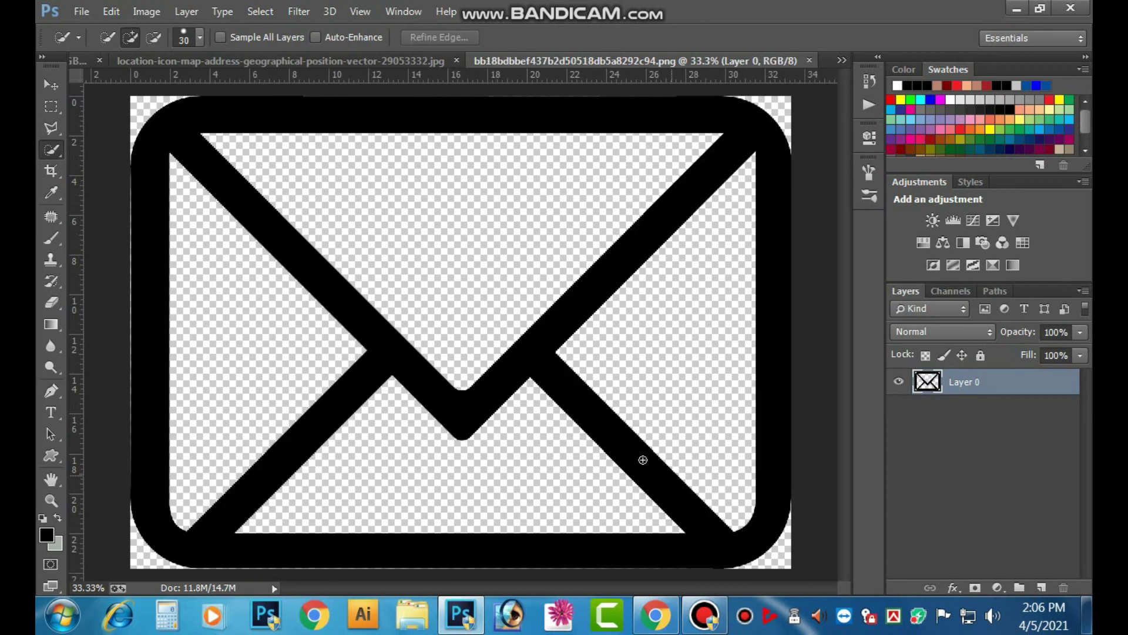
# - Shrink the envelope to about 63% around its centre, undoing a stray move first
pyautogui.click(52, 84)
pyautogui.moveTo(252, 192); pyautogui.dragTo(309, 272)
pyautogui.hotkey('ctrl', 'z')
pyautogui.hotkey('ctrl', '-')
pyautogui.hotkey('ctrl', '-')
pyautogui.hotkey('ctrl', 't')
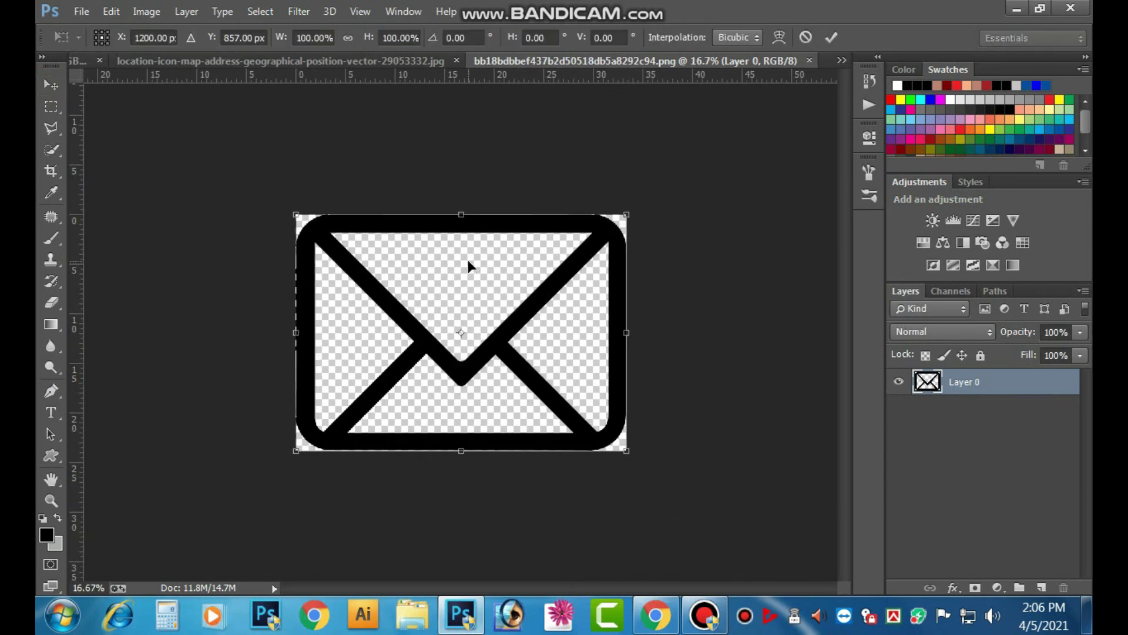
pyautogui.moveTo(624, 212); pyautogui.dragTo(566, 259)
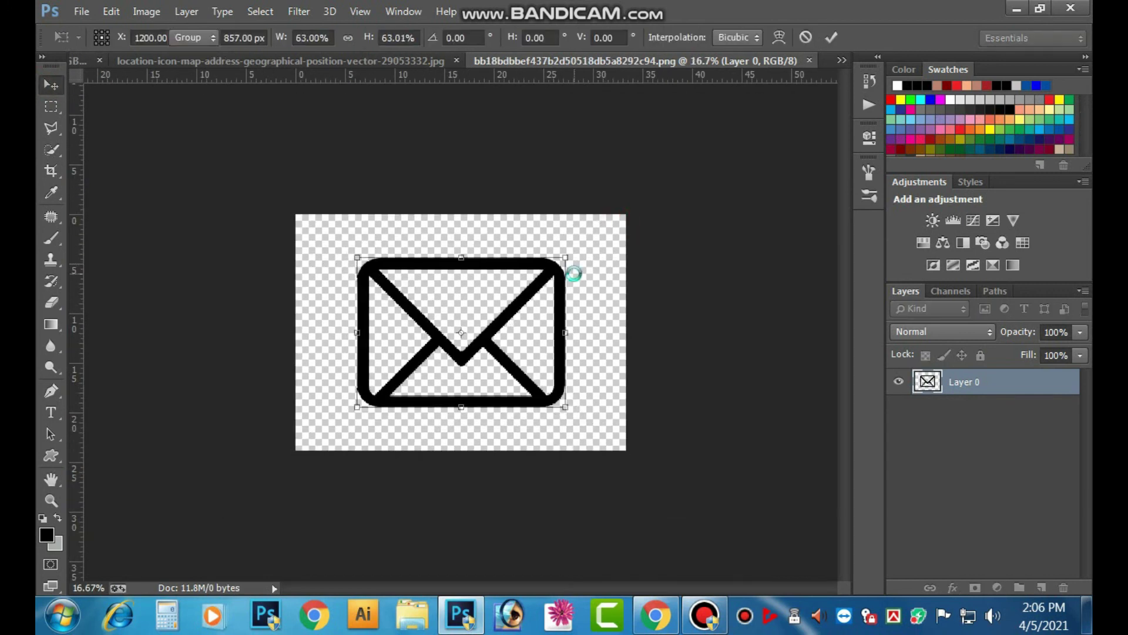
pyautogui.press('Return')
# - Give the envelope a red Color Overlay and nudge it slightly upward
pyautogui.click(952, 587)
pyautogui.click(869, 490)
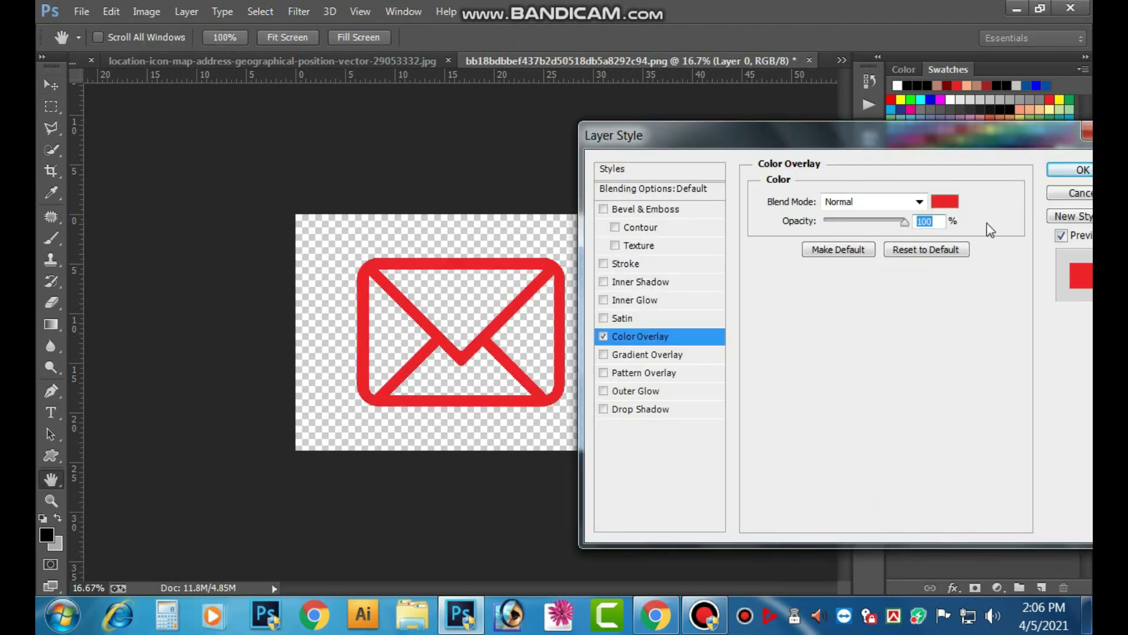
pyautogui.click(1069, 170)
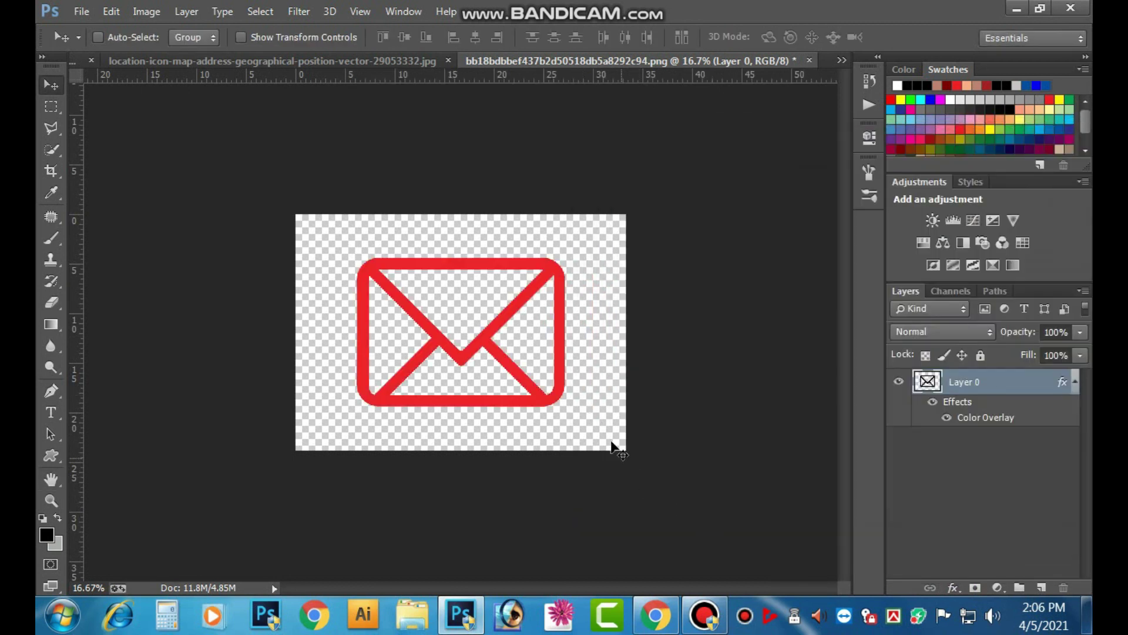
pyautogui.moveTo(559, 403); pyautogui.dragTo(550, 358)
# - Cut the whole envelope area with a marquee and close the image without saving
pyautogui.click(51, 108)
pyautogui.moveTo(248, 186); pyautogui.dragTo(717, 461)
pyautogui.hotkey('ctrl', 'x')
pyautogui.hotkey('ctrl', 'w')
pyautogui.click(537, 239)
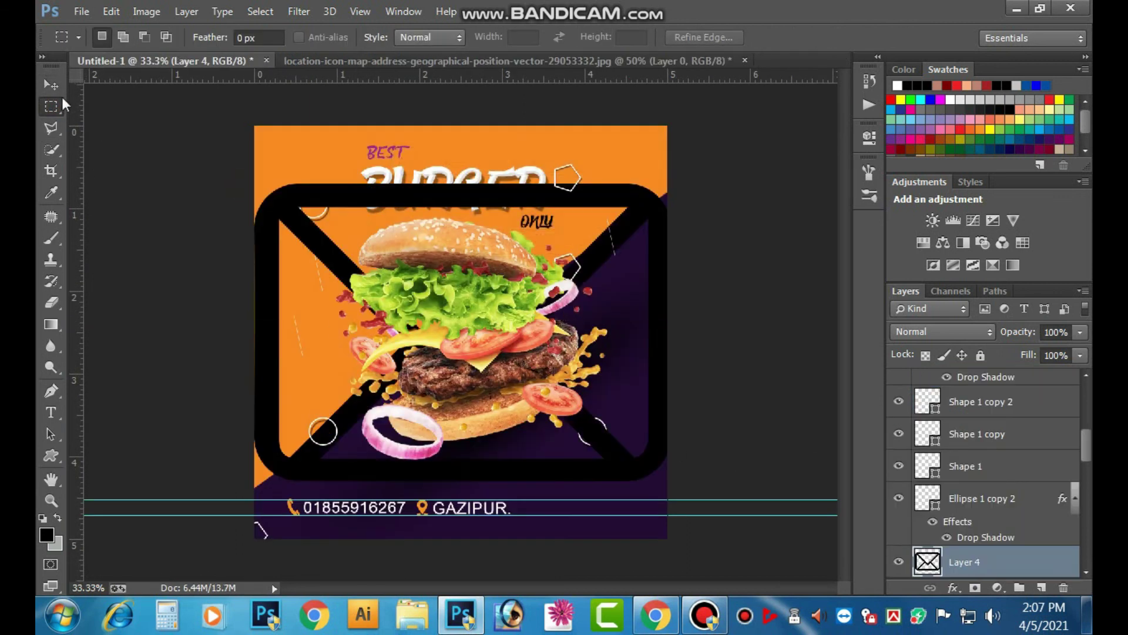
# - Shrink the pasted envelope to about 76% and place it beside GAZIPUR
pyautogui.click(51, 84)
pyautogui.hotkey('ctrl', 't')
pyautogui.moveTo(667, 184); pyautogui.dragTo(574, 527)
pyautogui.press('Return')
# - Change the envelope's overlay colour to dark purple sampled from the poster background
pyautogui.click(949, 589)
pyautogui.press('Escape')
pyautogui.press('h')
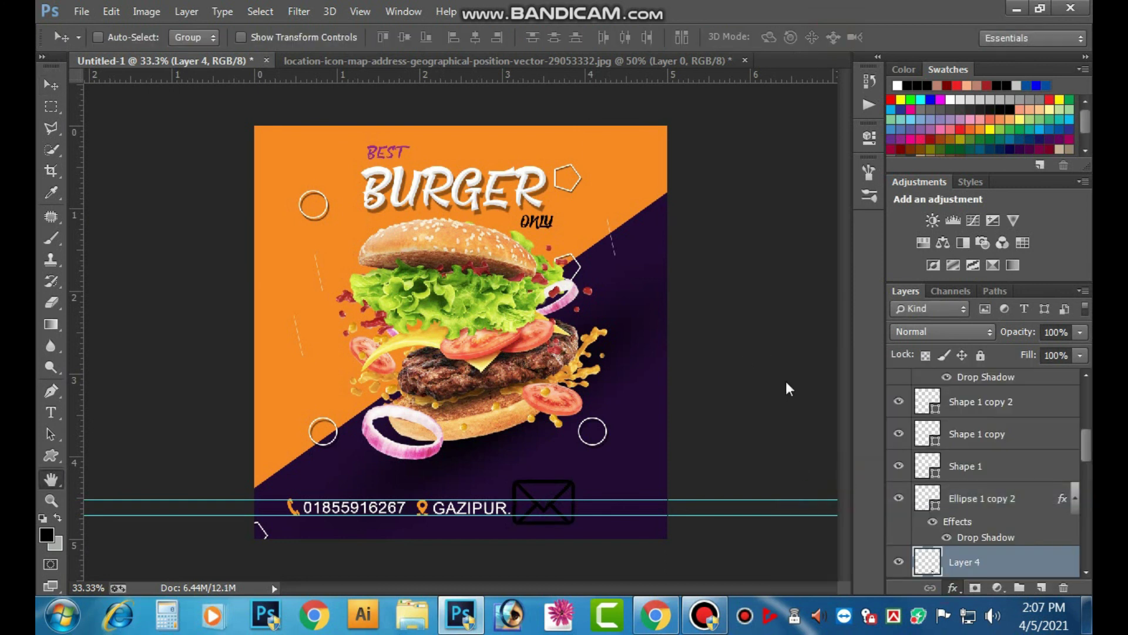
pyautogui.click(944, 202)
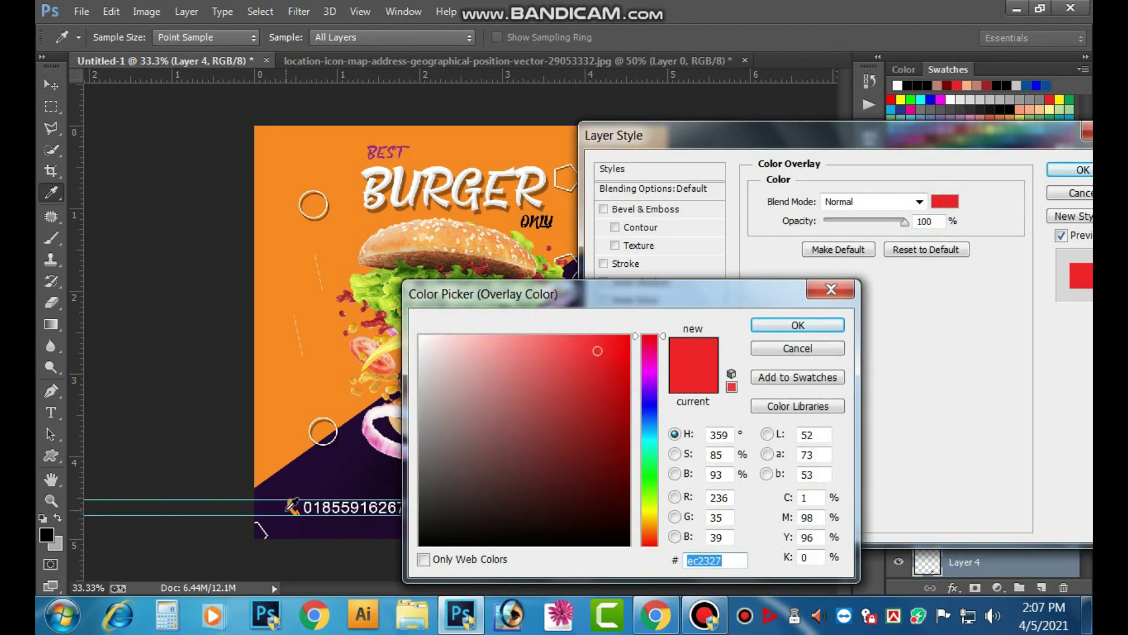
pyautogui.click(299, 500)
pyautogui.click(798, 325)
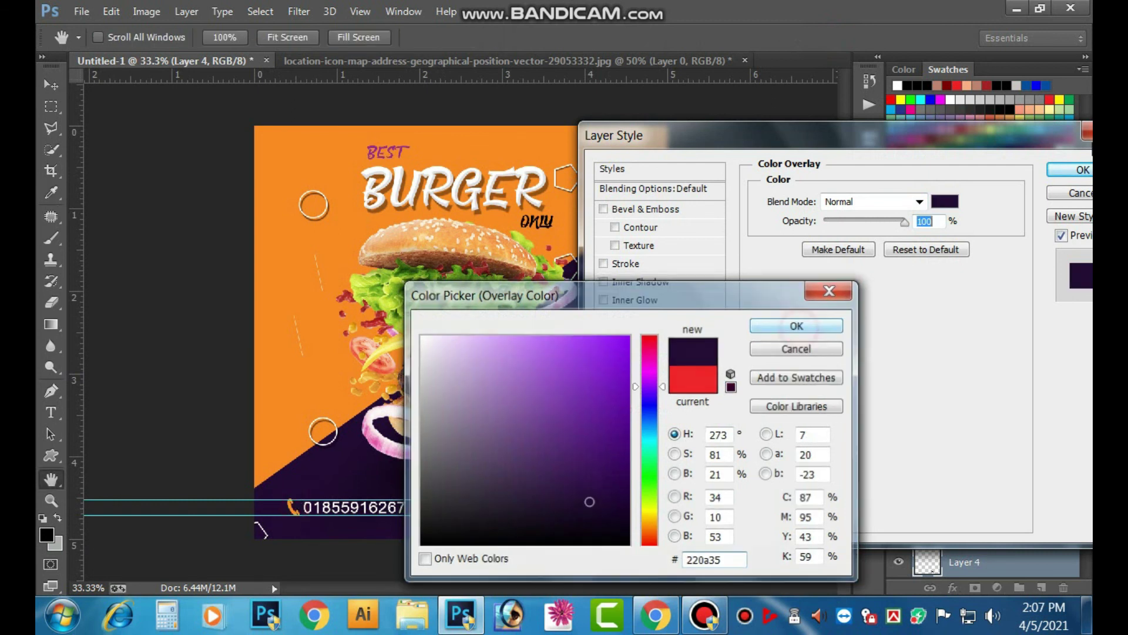
pyautogui.click(1068, 170)
pyautogui.press('v')
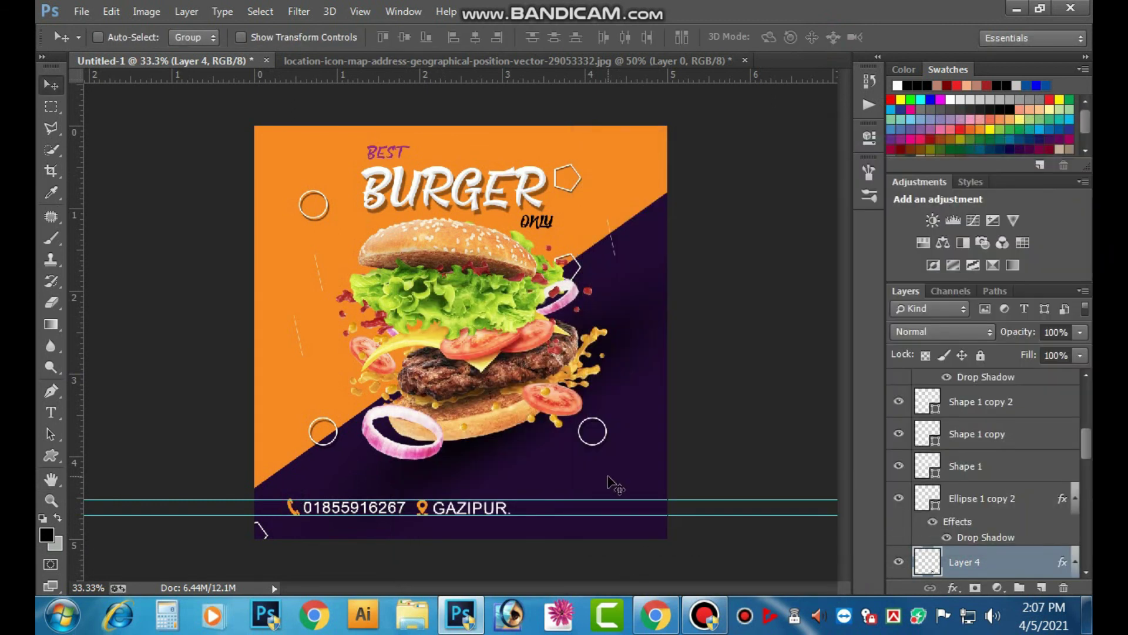
# - Apply an orange Color Overlay to the envelope, sampled from the phone icon
pyautogui.click(953, 587)
pyautogui.click(908, 495)
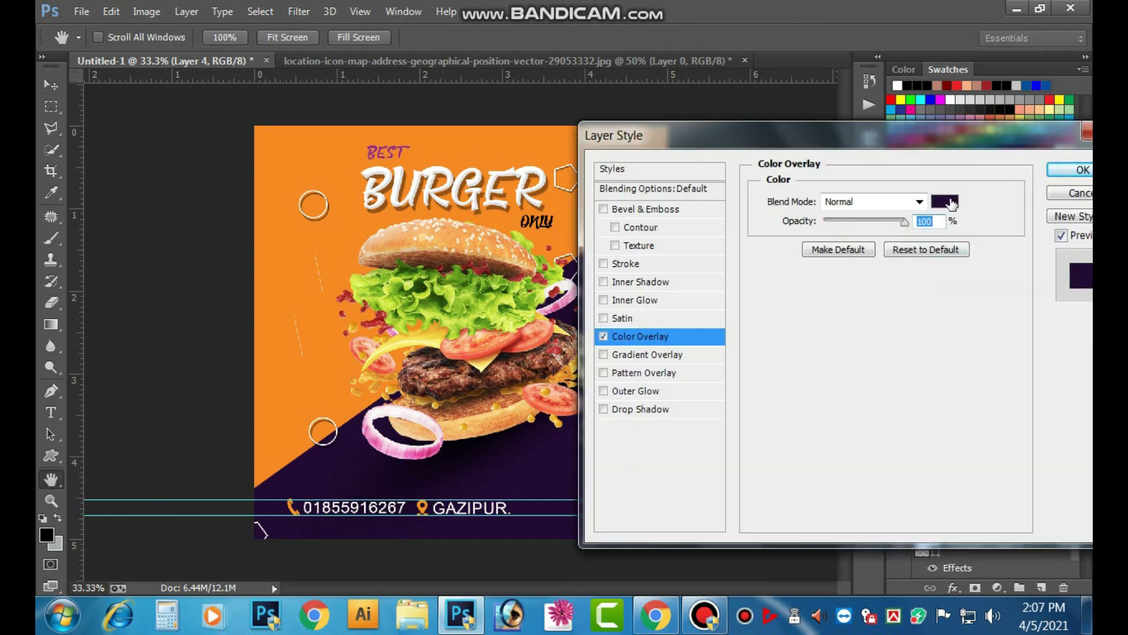
pyautogui.click(945, 201)
pyautogui.moveTo(302, 468); pyautogui.dragTo(302, 468)
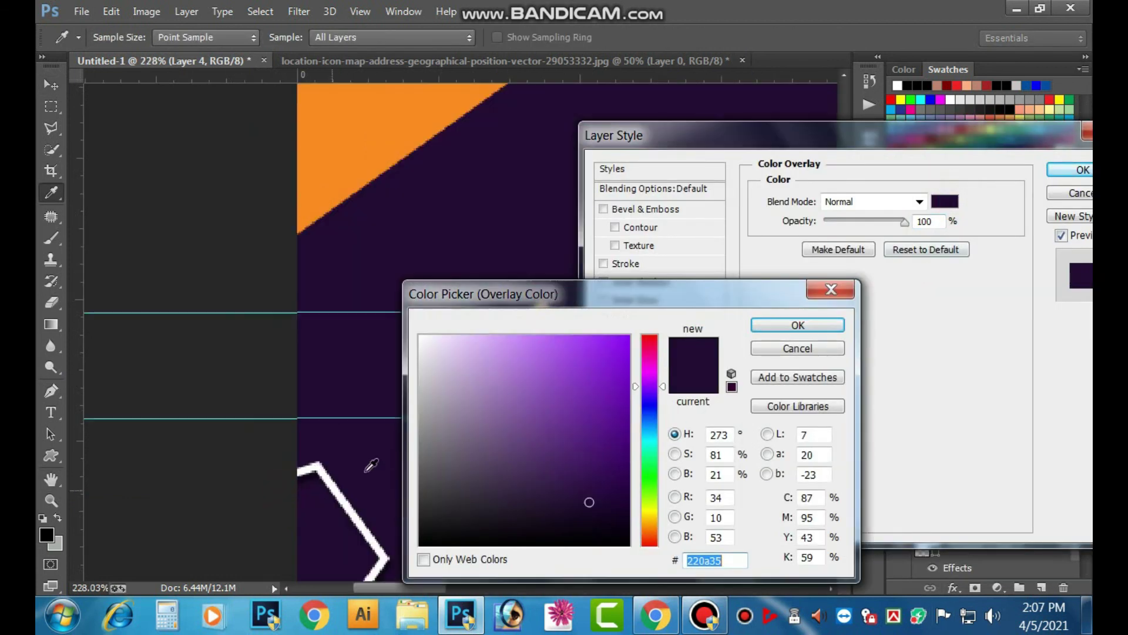
pyautogui.click(362, 140)
pyautogui.click(797, 325)
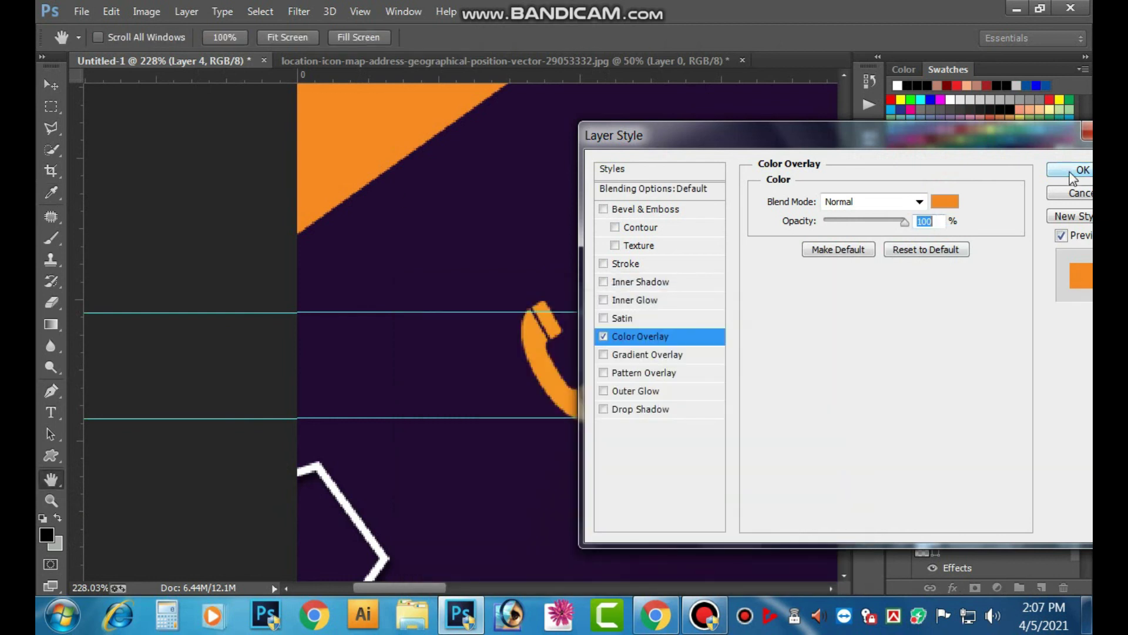
pyautogui.click(1083, 169)
# - Scale the envelope icon down to about 36%
pyautogui.hotkey('ctrl', '-')
pyautogui.hotkey('ctrl', '-')
pyautogui.hotkey('ctrl', '-')
pyautogui.hotkey('ctrl', '-')
pyautogui.hotkey('ctrl', '-')
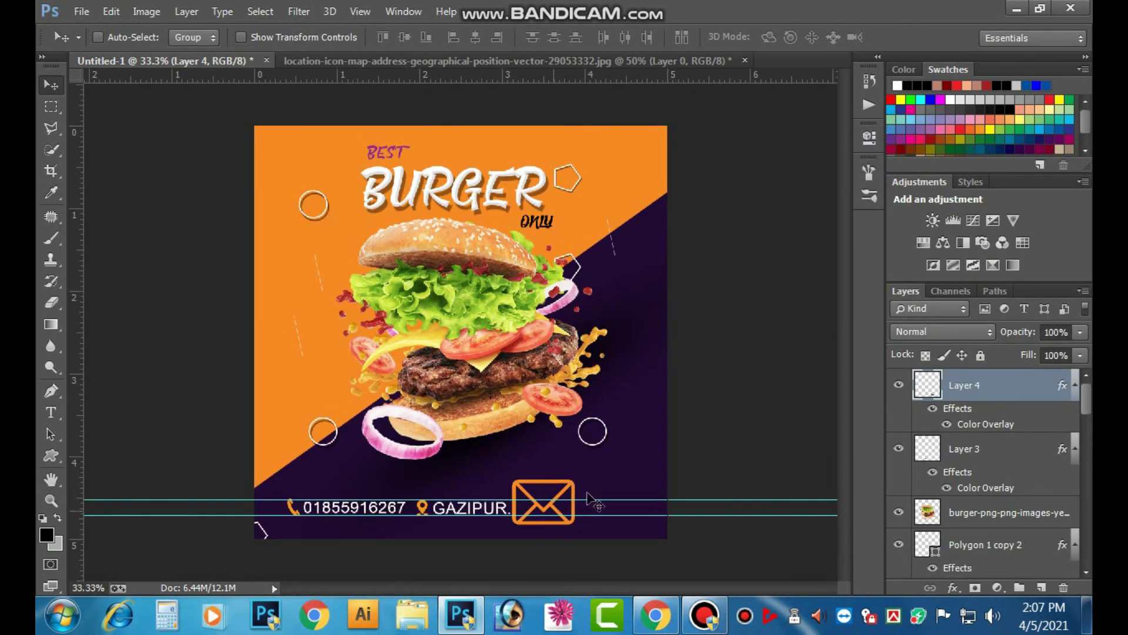
pyautogui.hotkey('ctrl', 't')
pyautogui.moveTo(575, 480); pyautogui.dragTo(558, 492)
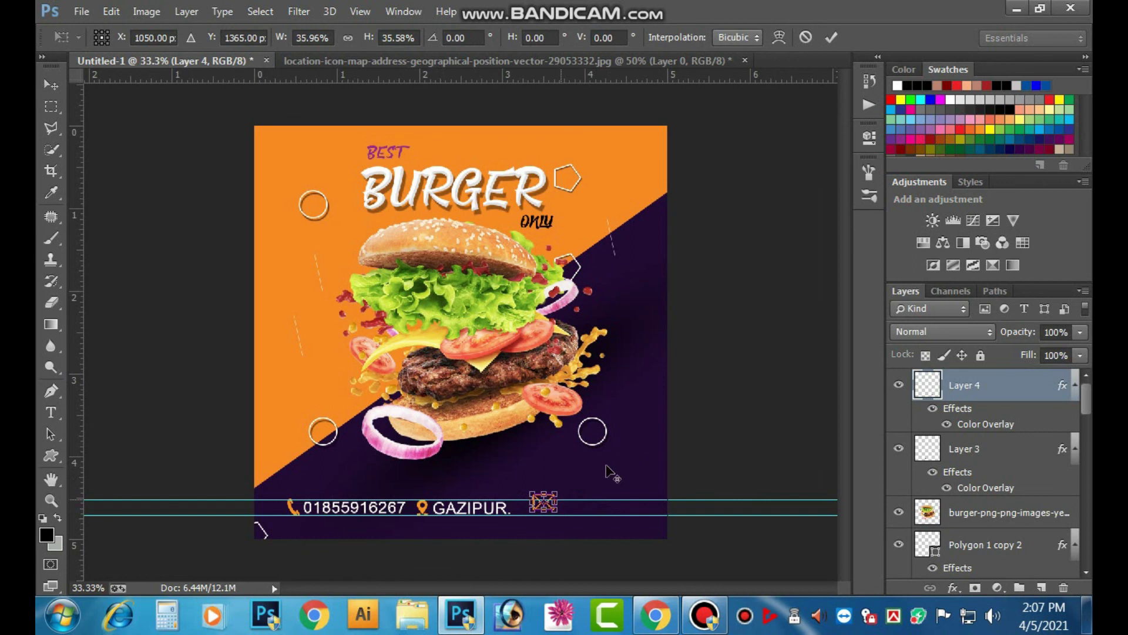
# - Move the envelope next to GAZIPUR. and rescale it to match the text height
pyautogui.click(831, 37)
pyautogui.scroll(5, 567, 491)
pyautogui.moveTo(574, 449); pyautogui.dragTo(592, 221)
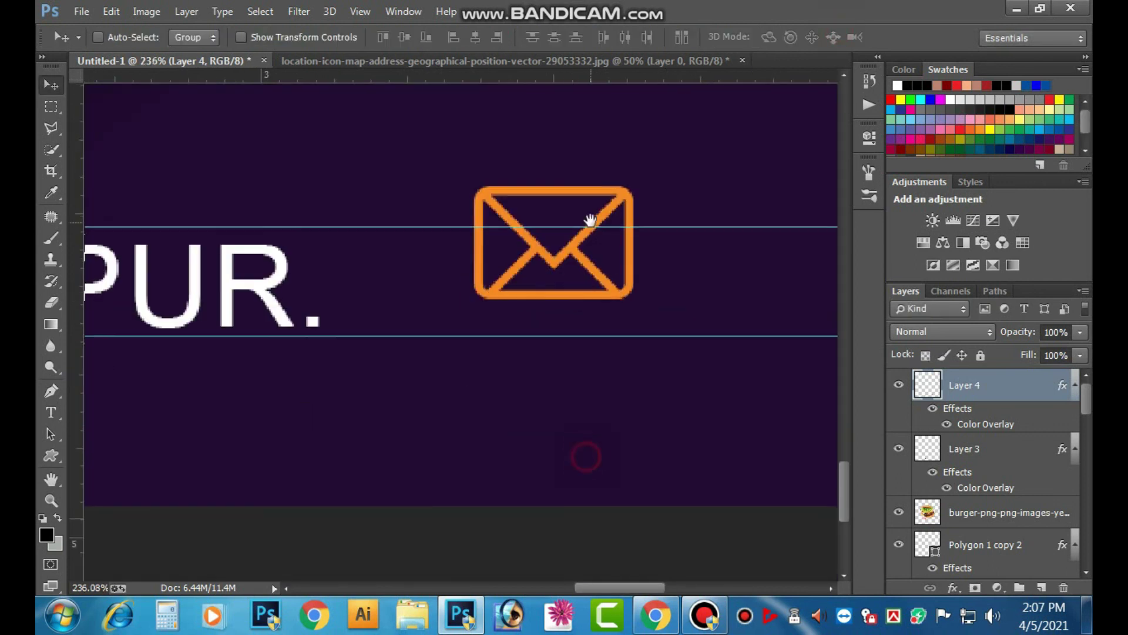
pyautogui.moveTo(511, 309); pyautogui.dragTo(472, 262)
pyautogui.hotkey('ctrl', 't')
pyautogui.moveTo(503, 227); pyautogui.dragTo(509, 221)
pyautogui.press('Return')
# - Duplicate the GAZIPUR. text layer to the right of the envelope icon
pyautogui.scroll(-5, 508, 231)
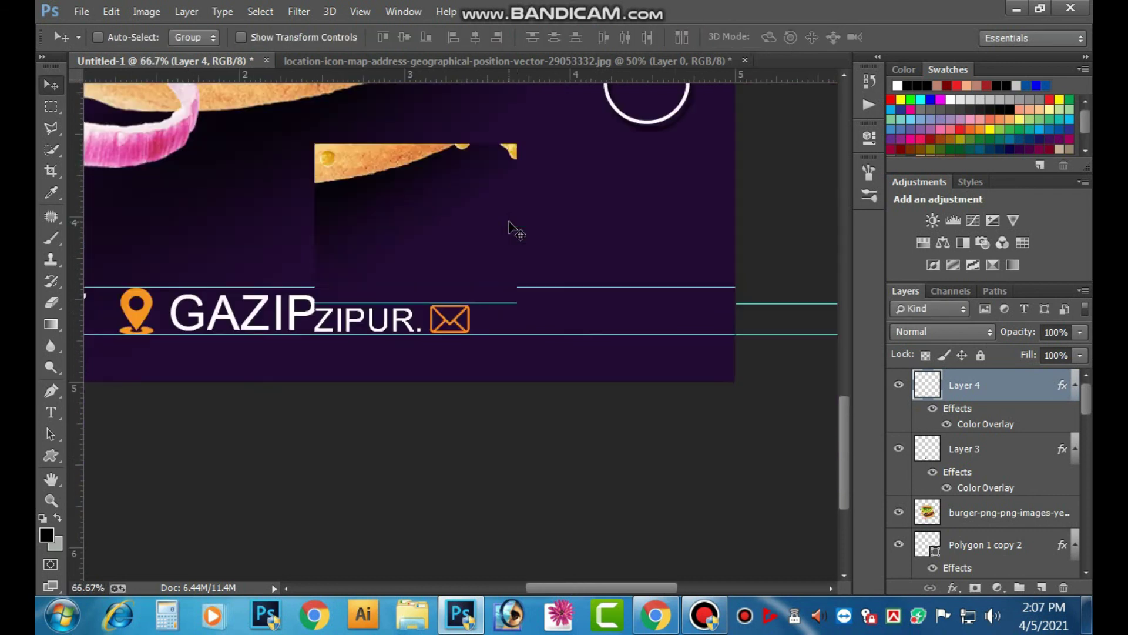
pyautogui.moveTo(494, 486); pyautogui.dragTo(642, 339)
pyautogui.moveTo(527, 494); pyautogui.dragTo(485, 441)
pyautogui.moveTo(572, 418); pyautogui.dragTo(791, 421)
pyautogui.moveTo(395, 383); pyautogui.dragTo(365, 397)
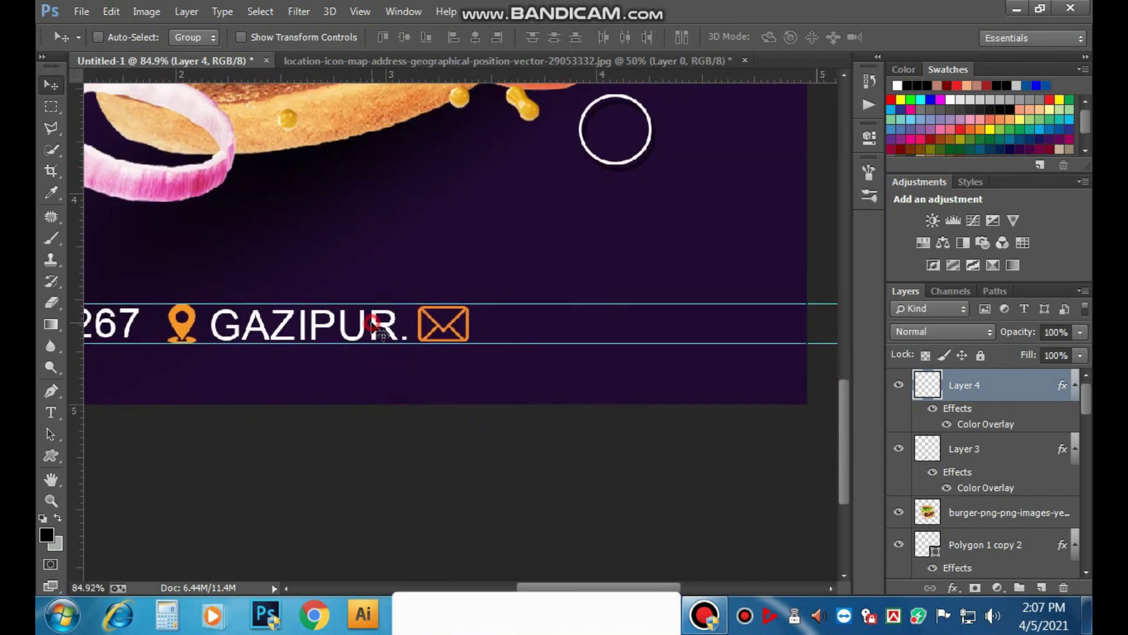
pyautogui.rightClick(375, 317)
pyautogui.click(405, 323)
pyautogui.moveTo(381, 314); pyautogui.dragTo(646, 314)
# - Start replacing the copied GAZIPUR. text and set its font style to Narrow
pyautogui.press('t')
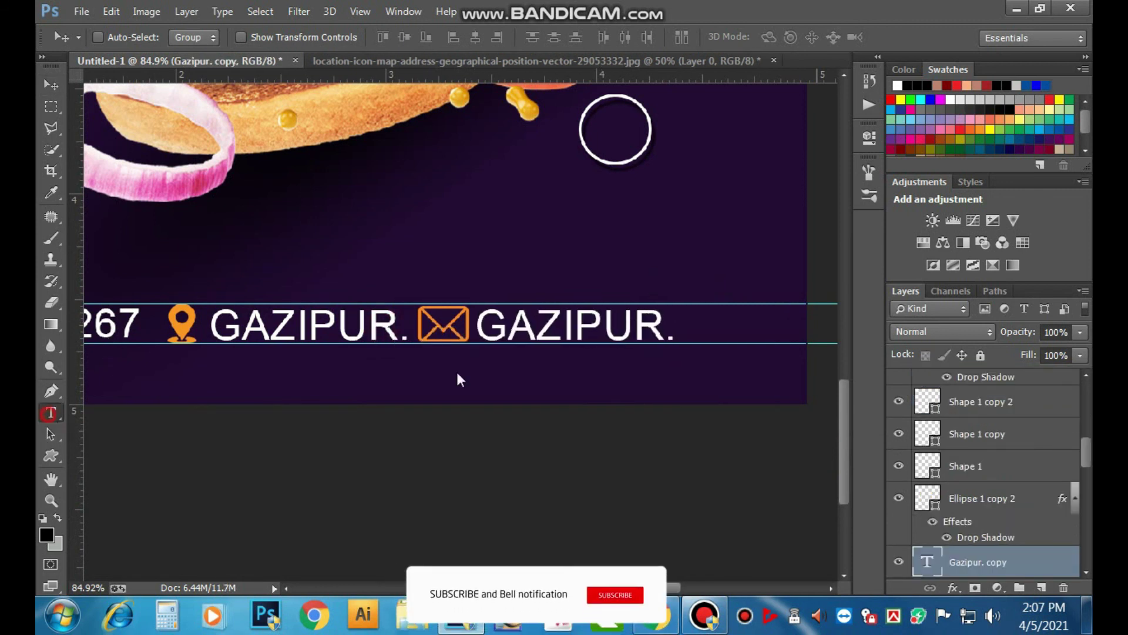
pyautogui.doubleClick(578, 320)
pyautogui.write('DES')
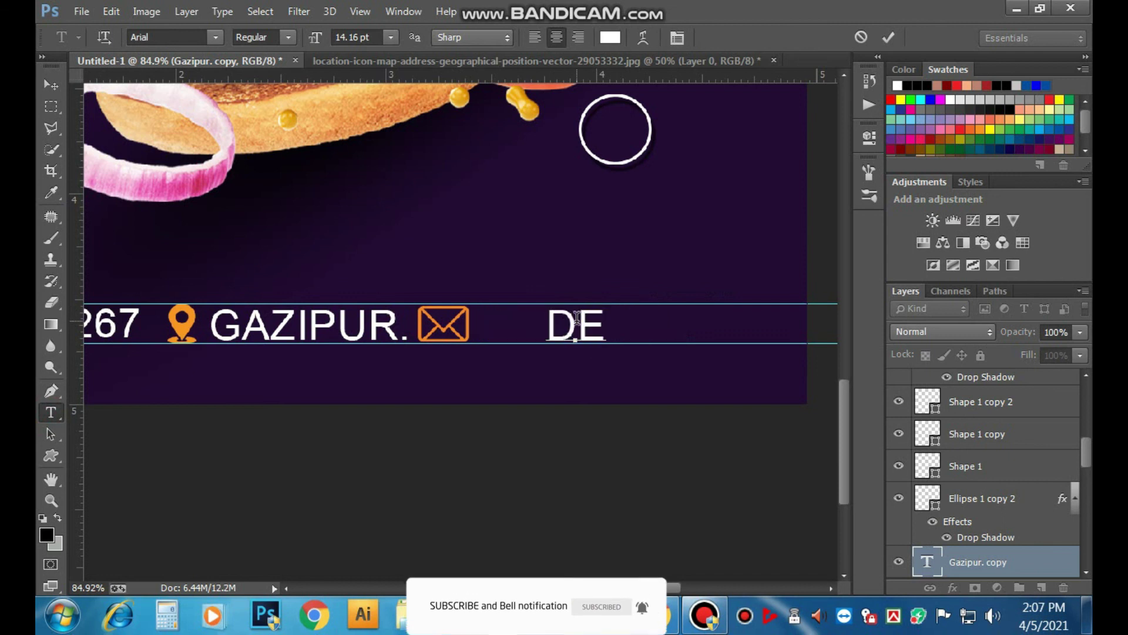
pyautogui.hotkey('ctrl', '-')
pyautogui.hotkey('ctrl', '-')
pyautogui.hotkey('ctrl', '-')
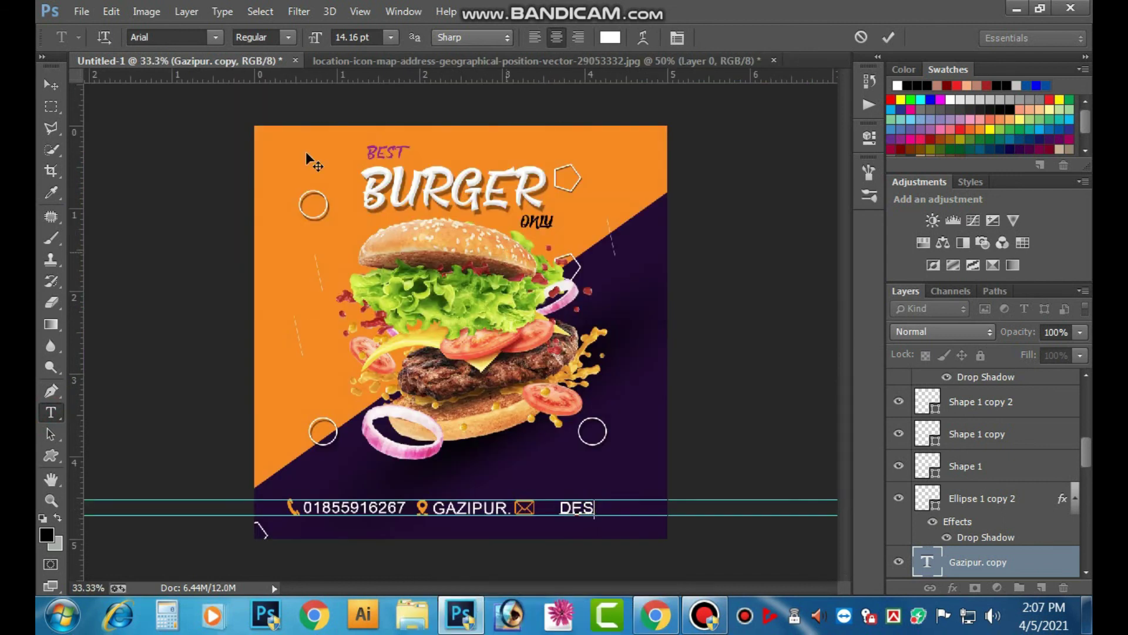
pyautogui.click(297, 37)
pyautogui.click(297, 57)
# - Replace the text with the contact's e-mail address and scale it to about 41%
pyautogui.doubleClick(588, 508)
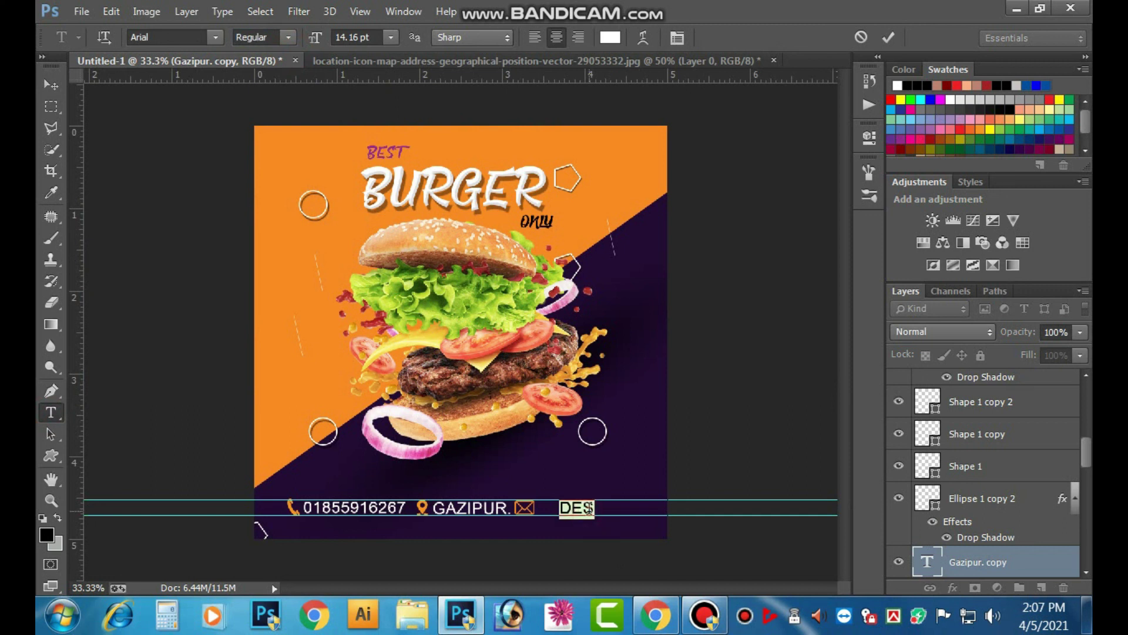
pyautogui.press('BackSpace')
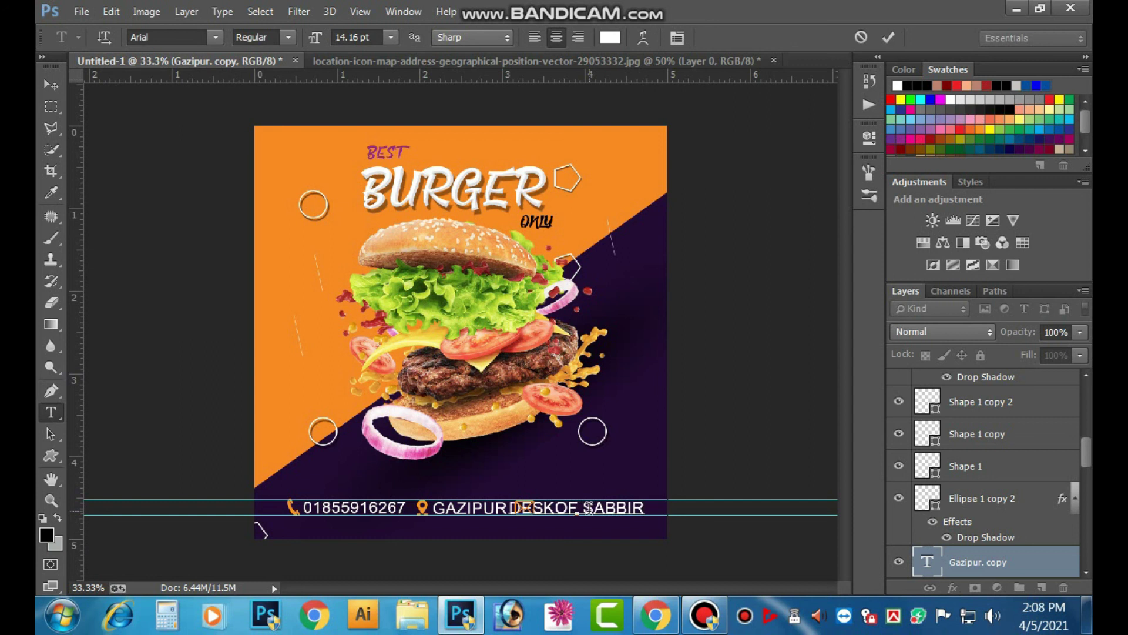
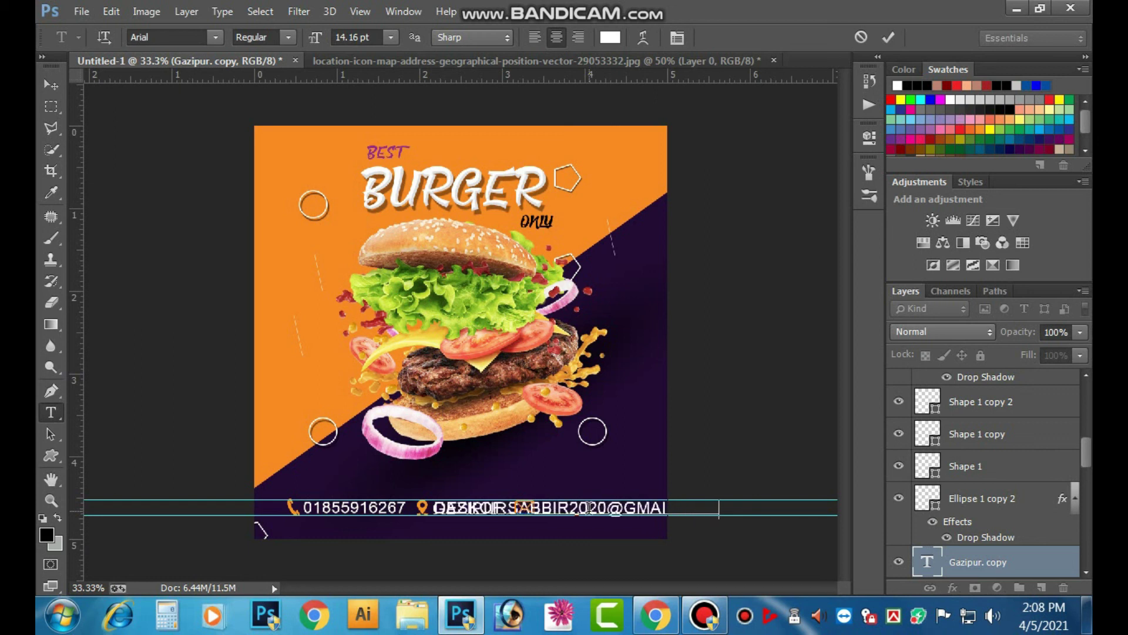
pyautogui.hotkey('ctrl', 'Return')
pyautogui.hotkey('ctrl', 't')
pyautogui.moveTo(718, 516); pyautogui.dragTo(638, 513)
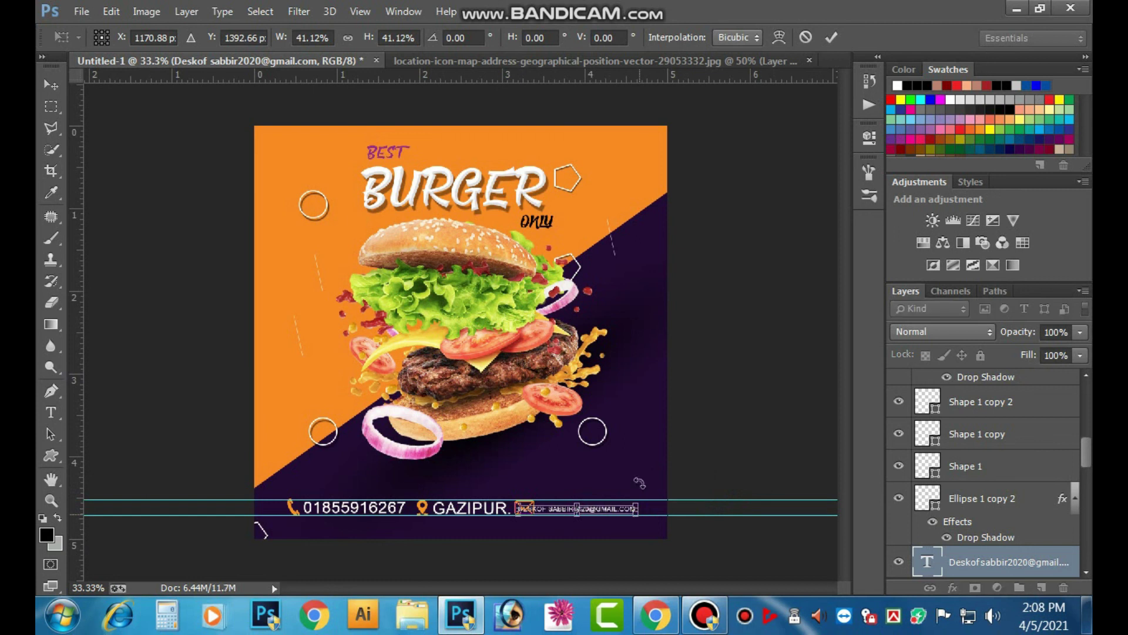
# - Move the e-mail text so it sits just right of the envelope icon
pyautogui.click(837, 40)
pyautogui.moveTo(540, 540); pyautogui.dragTo(650, 438)
pyautogui.moveTo(541, 470); pyautogui.dragTo(399, 479)
pyautogui.moveTo(340, 397); pyautogui.dragTo(446, 434)
pyautogui.click(54, 86)
pyautogui.moveTo(211, 424); pyautogui.dragTo(322, 426)
# - Hide the guides and stretch the e-mail text to about 142% height
pyautogui.hotkey('ctrl', '-')
pyautogui.hotkey('ctrl', '-')
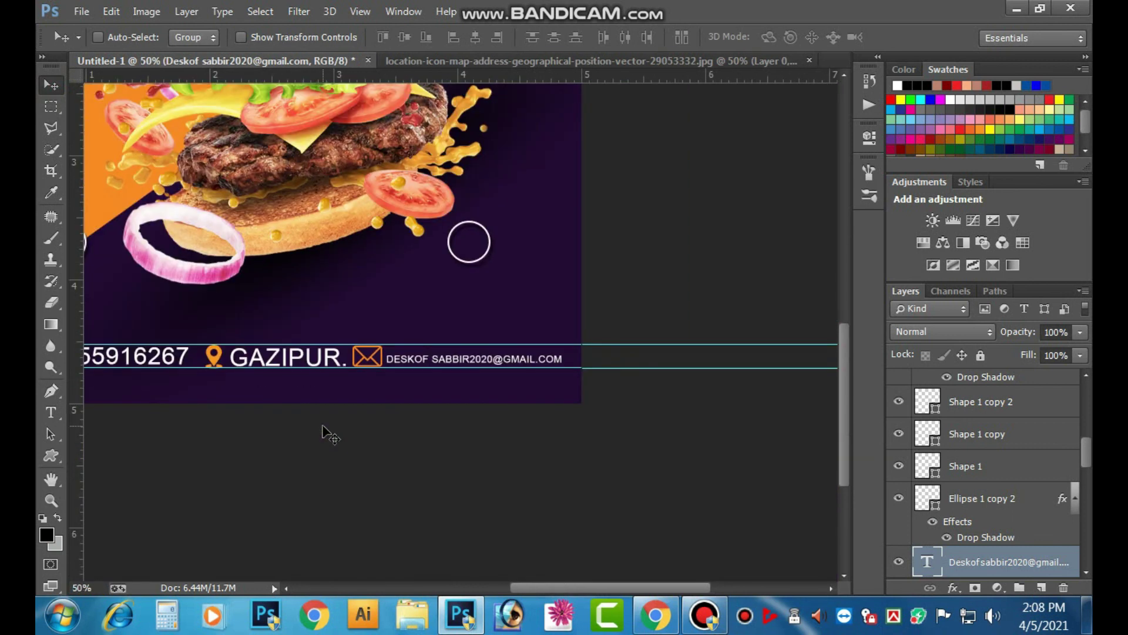
pyautogui.hotkey('ctrl', '-')
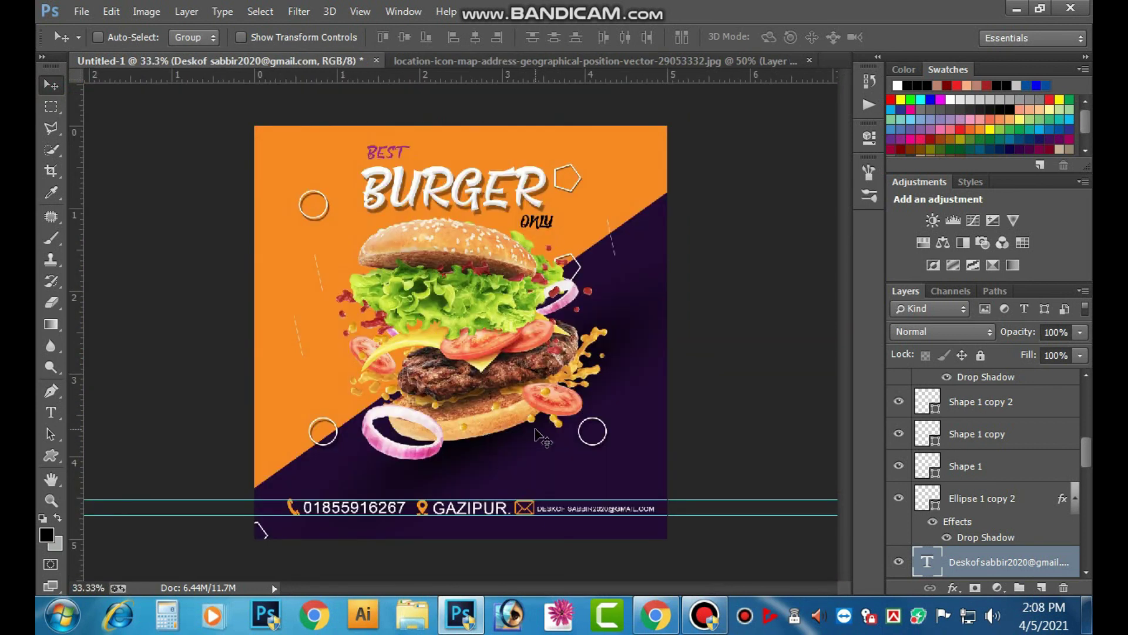
pyautogui.hotkey('ctrl', ';')
pyautogui.moveTo(569, 518); pyautogui.dragTo(652, 445)
pyautogui.moveTo(525, 491); pyautogui.dragTo(538, 294)
pyautogui.moveTo(376, 367); pyautogui.dragTo(618, 410)
pyautogui.hotkey('ctrl', '-')
pyautogui.hotkey('ctrl', '-')
pyautogui.hotkey('ctrl', '-')
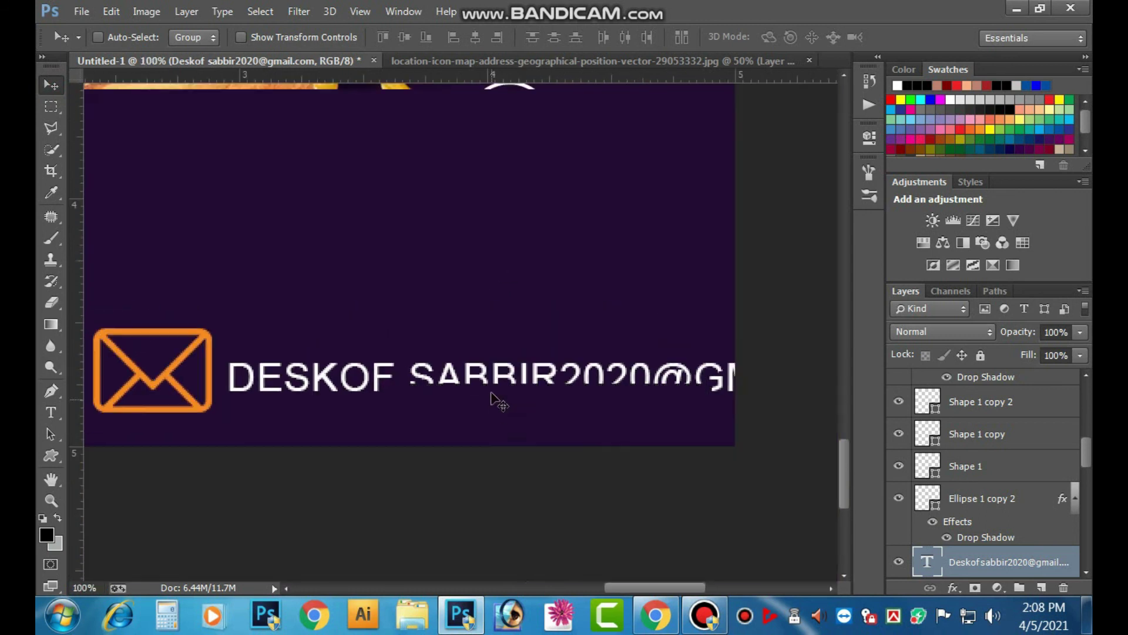
pyautogui.hotkey('ctrl', 't')
pyautogui.moveTo(504, 337); pyautogui.dragTo(514, 332)
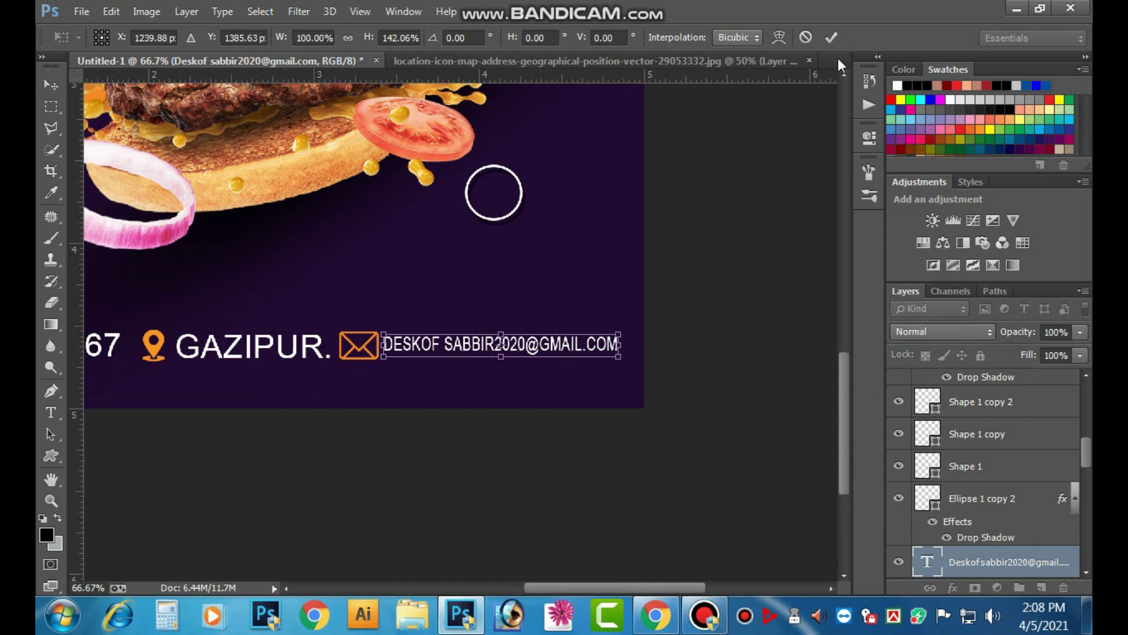
pyautogui.click(831, 37)
pyautogui.hscroll(-5, 620, 297)
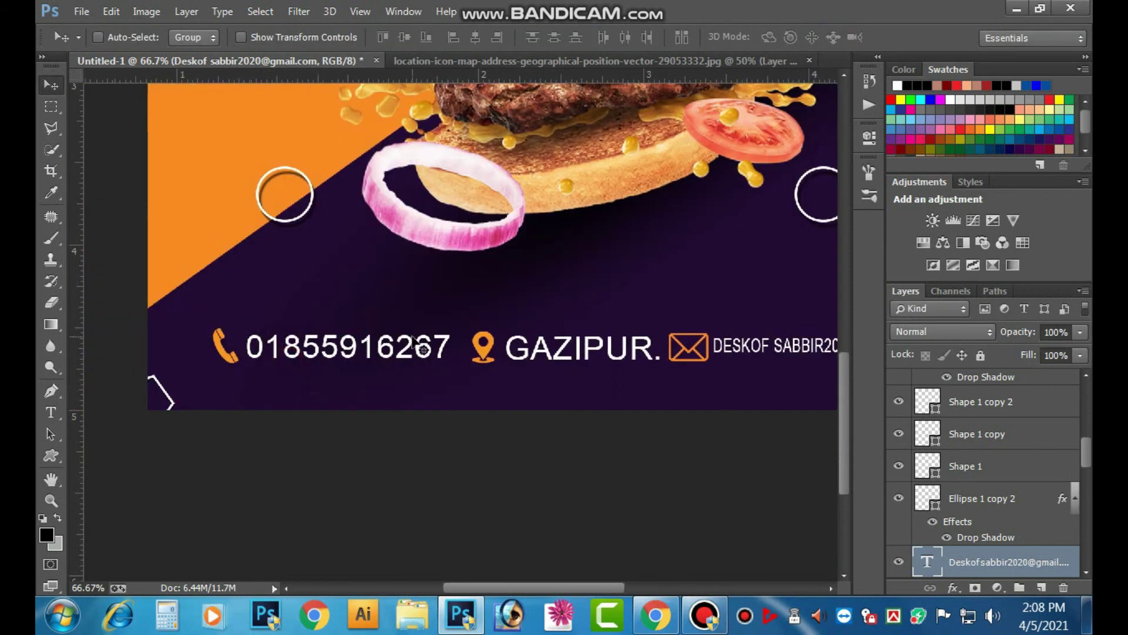